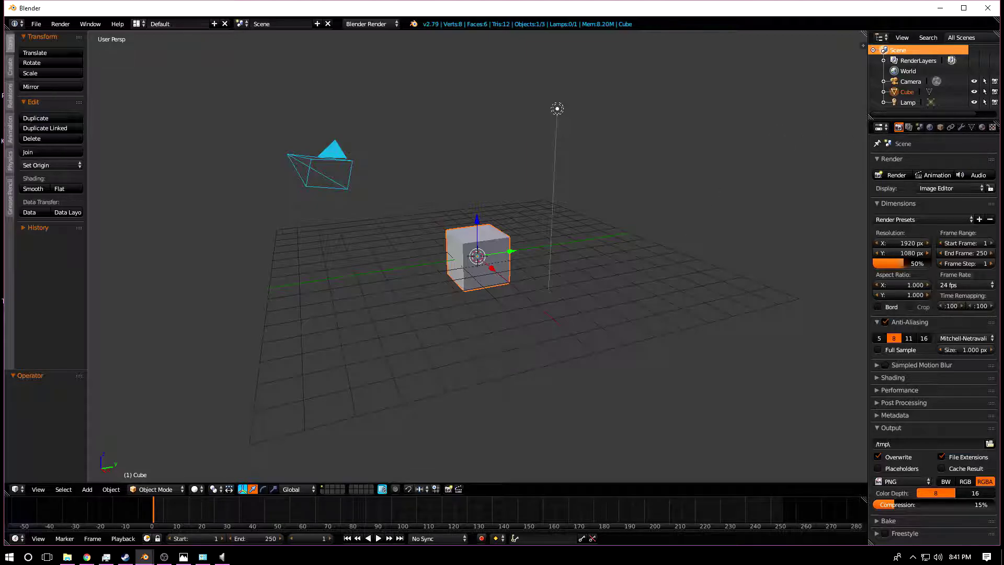
Return from the Product.png reference image to Blender and delete the default cube, camera and lamp
drag(855, 171, 168, 42)
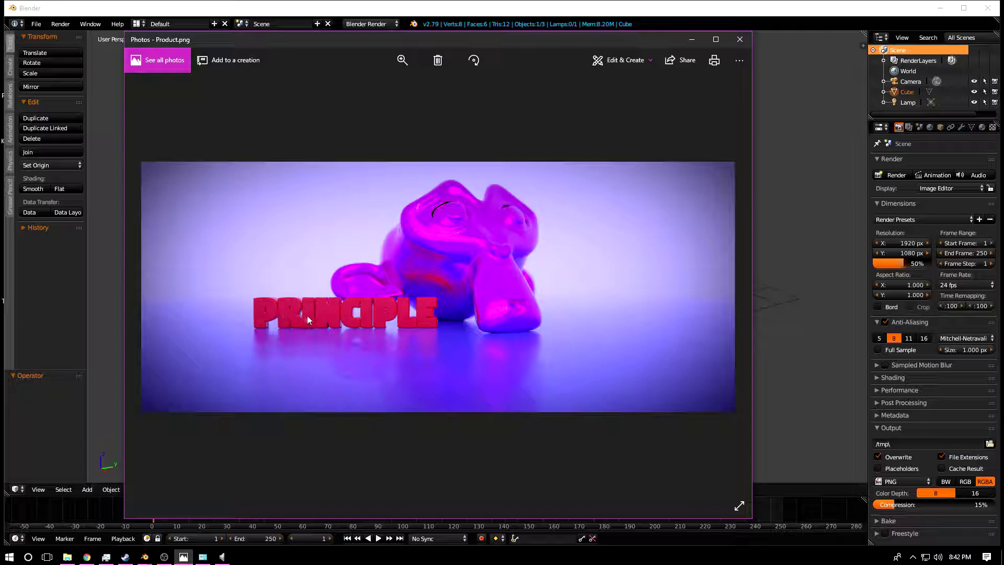
key(alt+Tab)
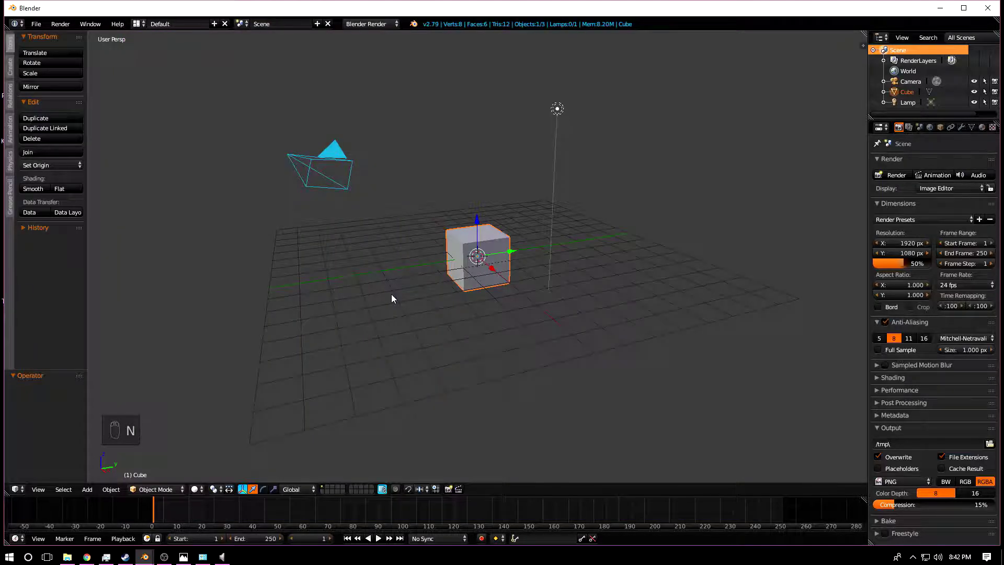
key(a)
key(a)
key(a)
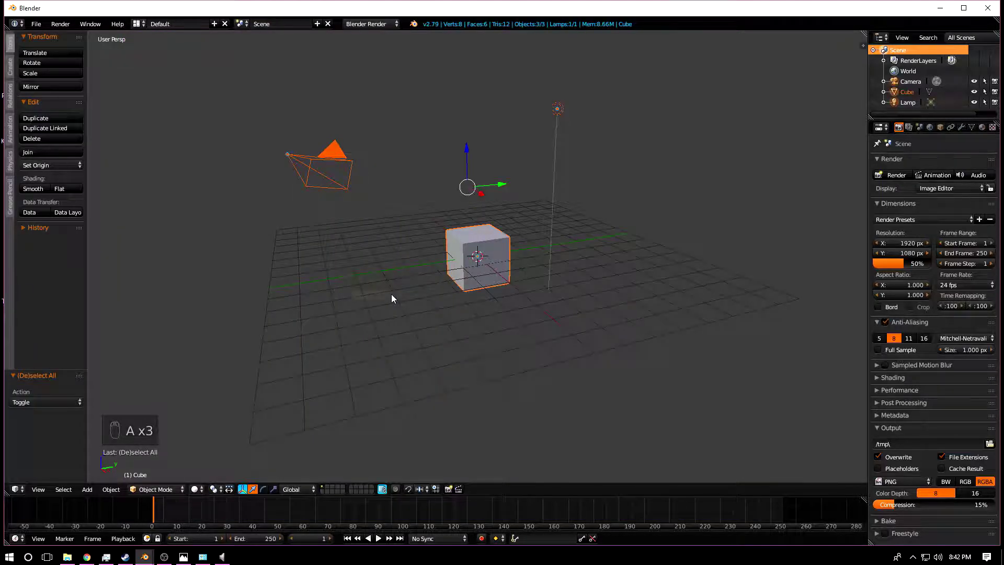
key(x)
click(391, 294)
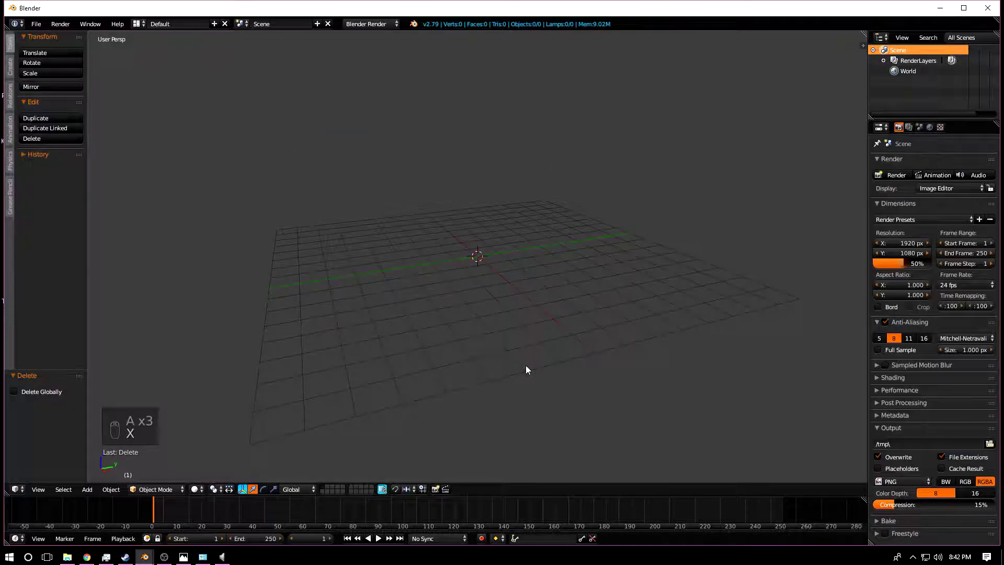
Switch the scene's render engine to Cycles Render
click(377, 23)
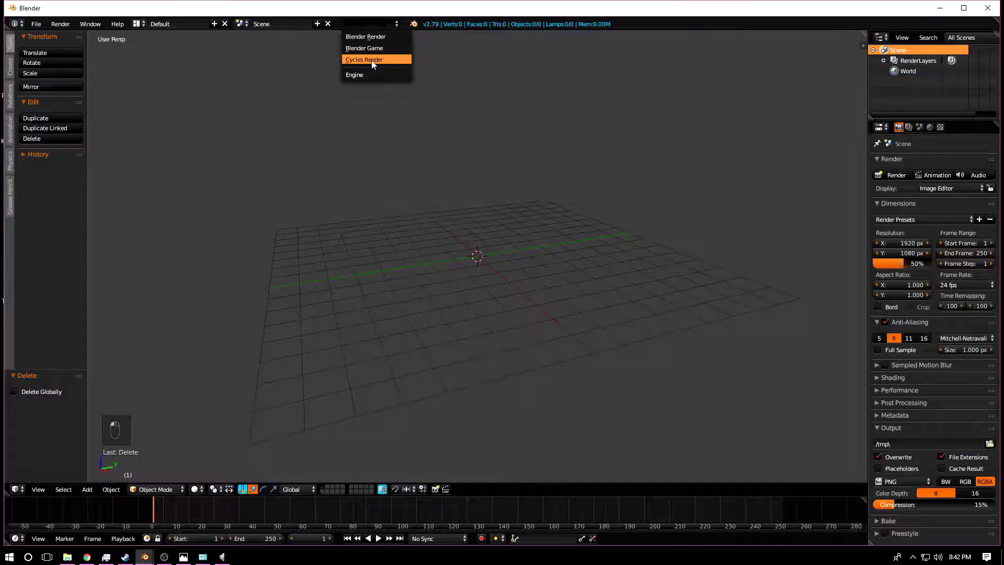
click(371, 60)
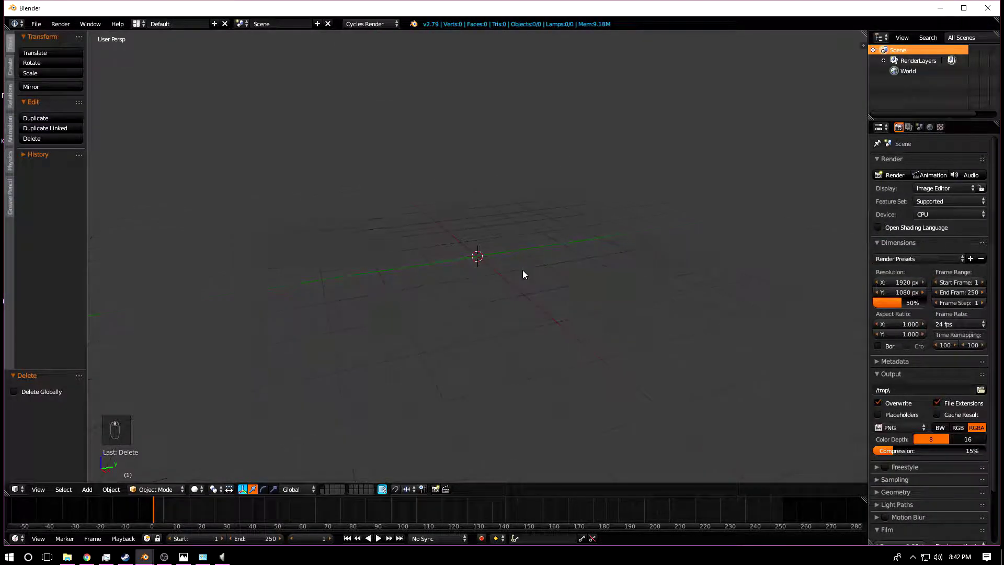
scroll(416, 359, up, 3)
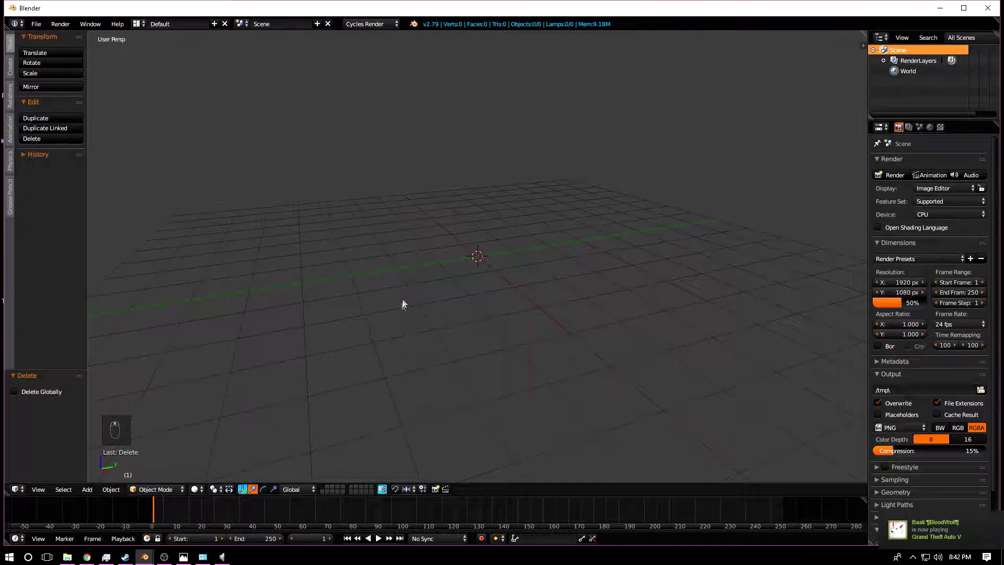
Add a plane at the scene's origin and scale it up by a factor of about 7.9 as the floor
key(shift+a)
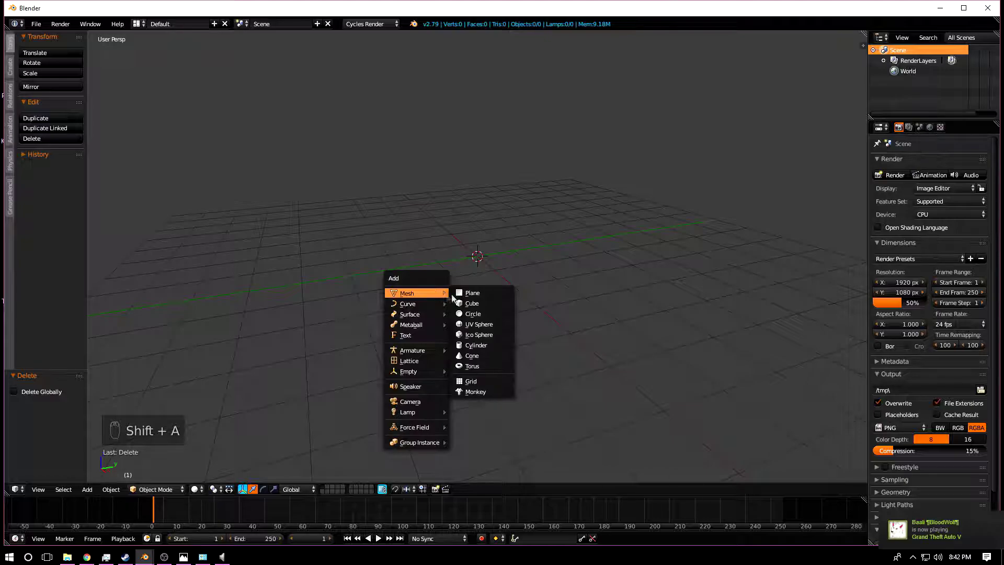
click(481, 293)
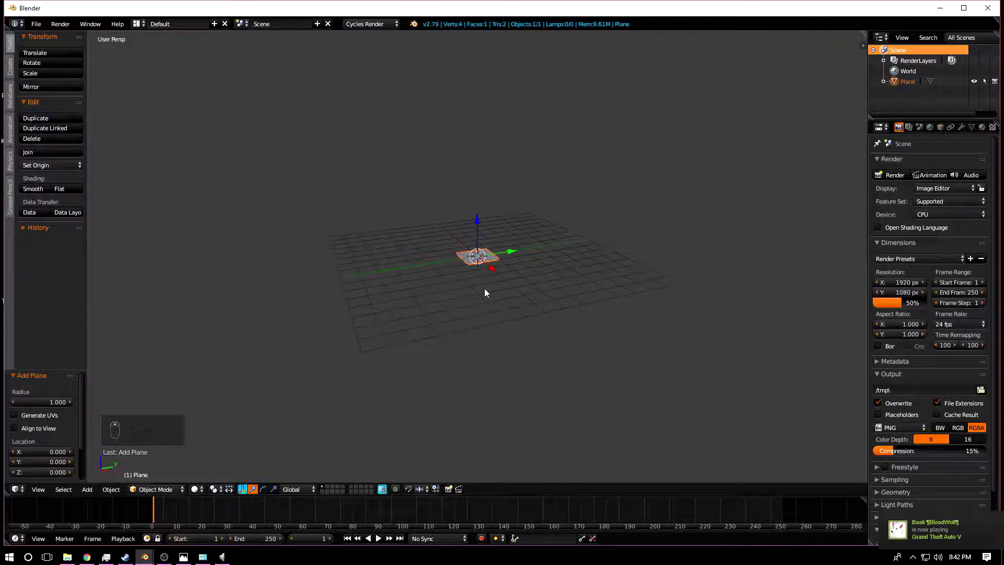
key(s)
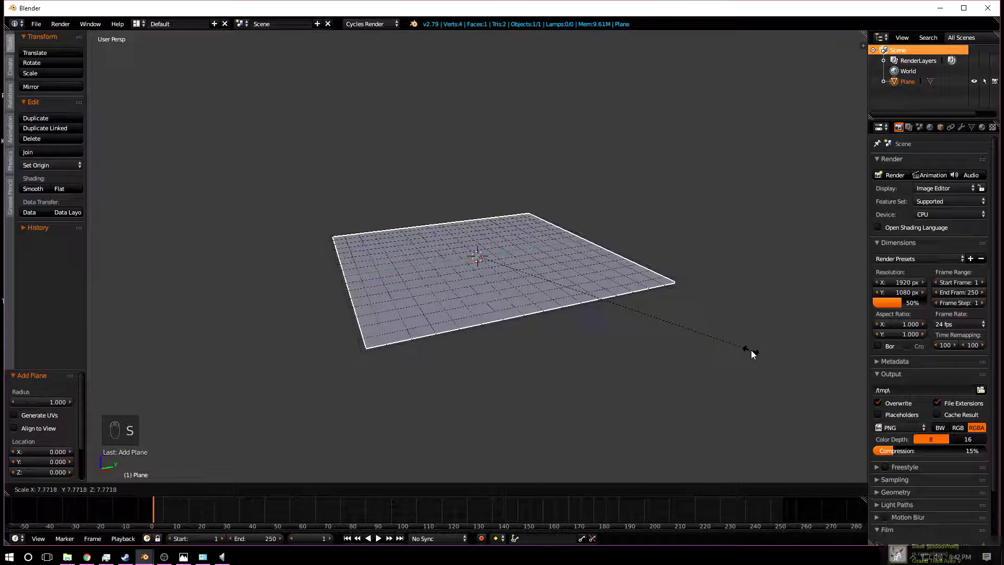
click(755, 352)
Add a monkey head mesh at the centre of the floor plane and apply smooth shading to it
middle_drag(579, 356, 619, 377)
scroll(600, 375, up, 5)
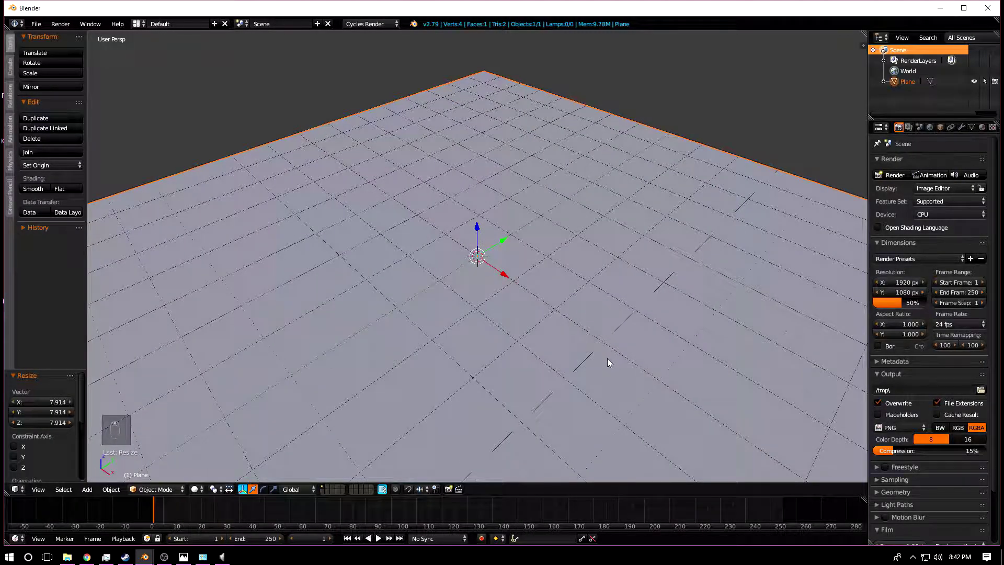
middle_drag(570, 340, 485, 291)
key(shift+a)
mouse_move(519, 293)
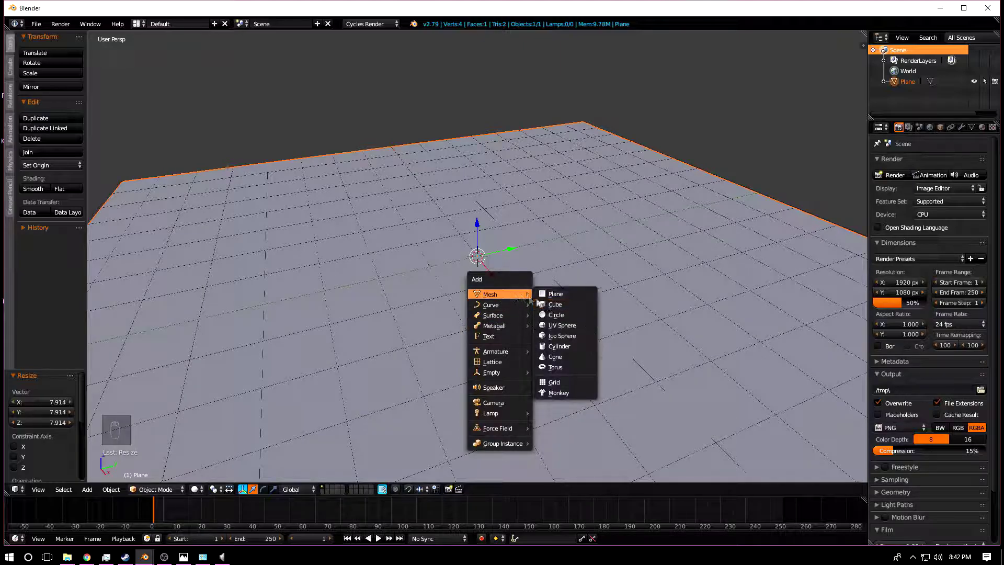
click(567, 393)
middle_drag(579, 361, 509, 319)
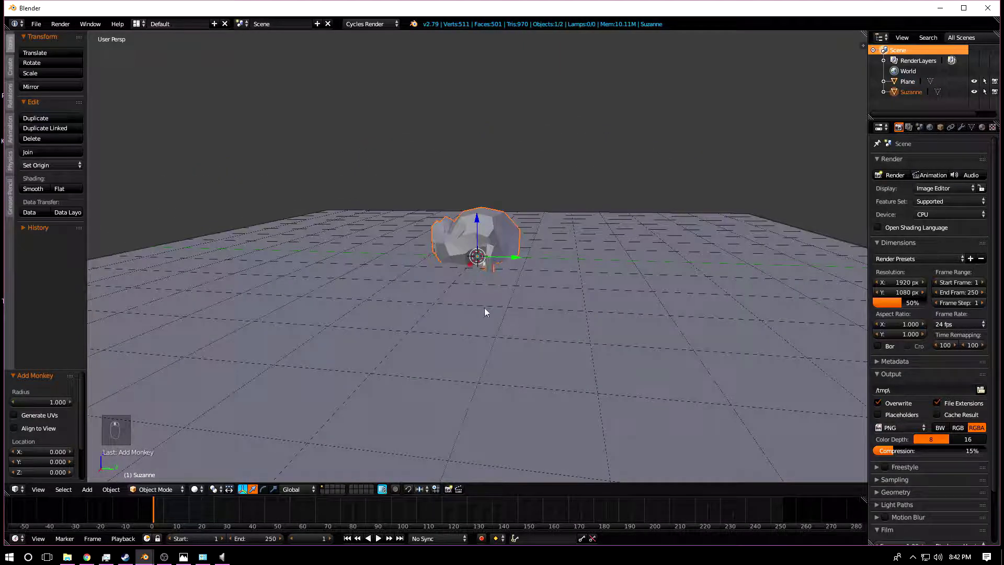
click(33, 190)
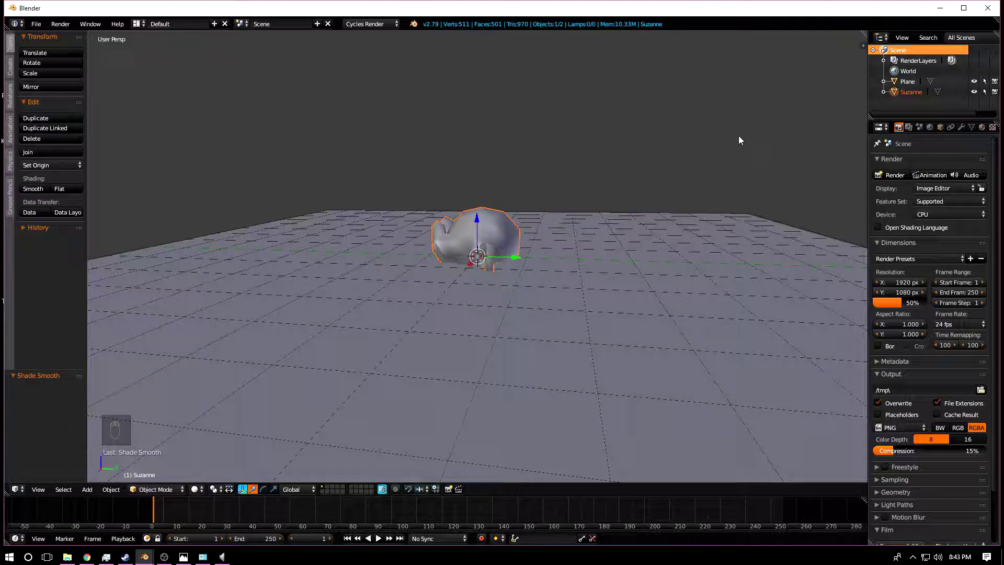
Add a Subdivision Surface modifier to the monkey head with 2 view subdivisions
drag(867, 151, 813, 153)
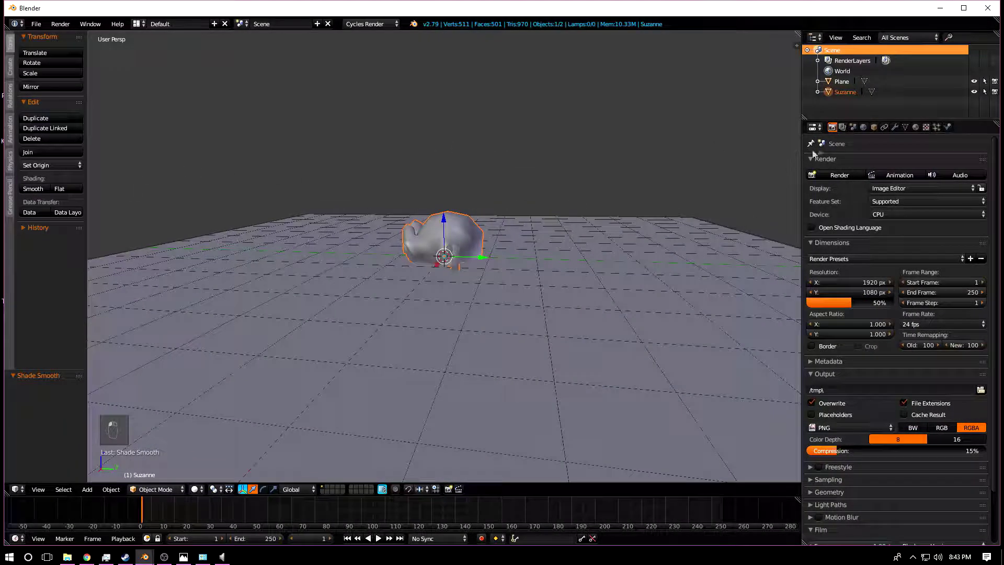
click(895, 128)
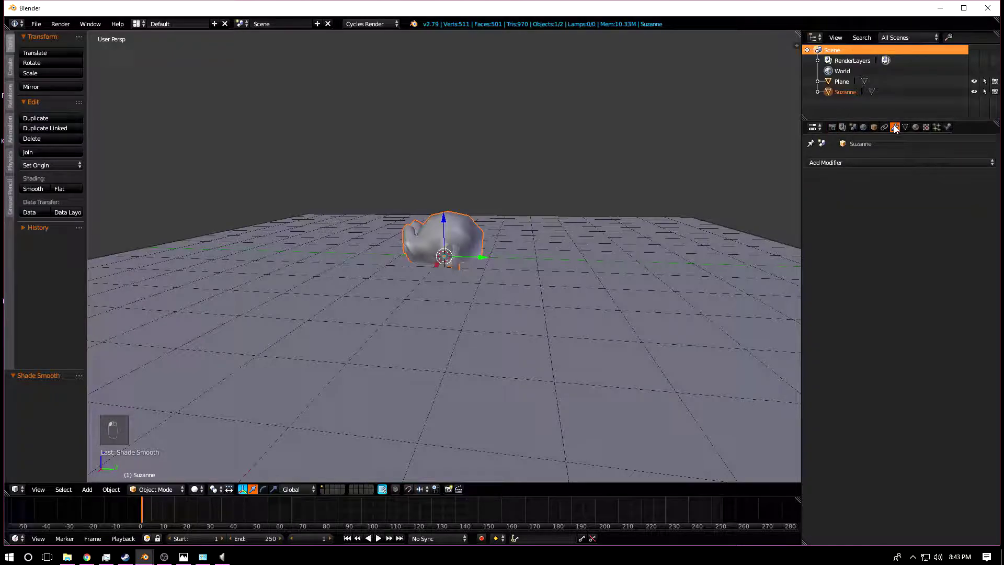
click(861, 162)
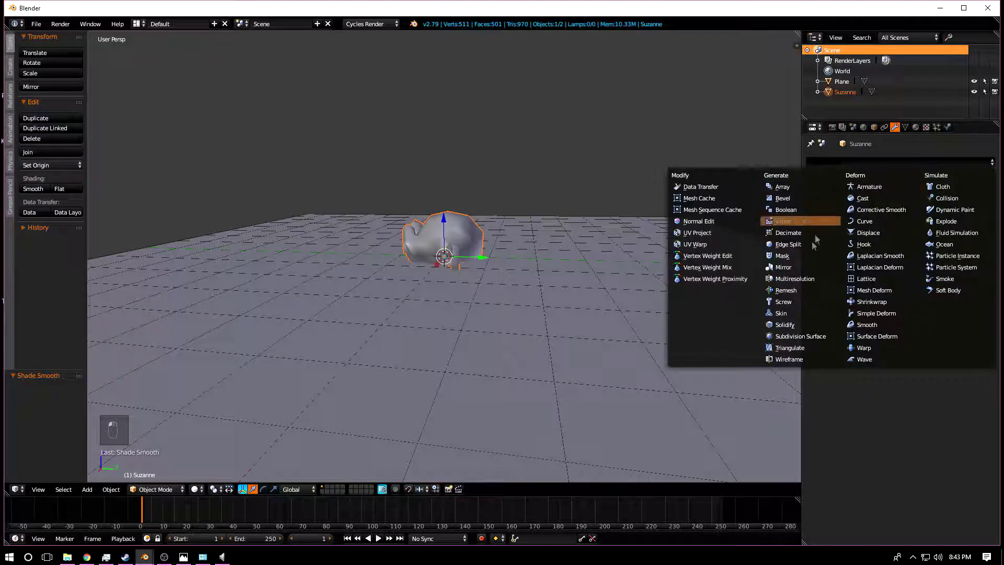
click(783, 336)
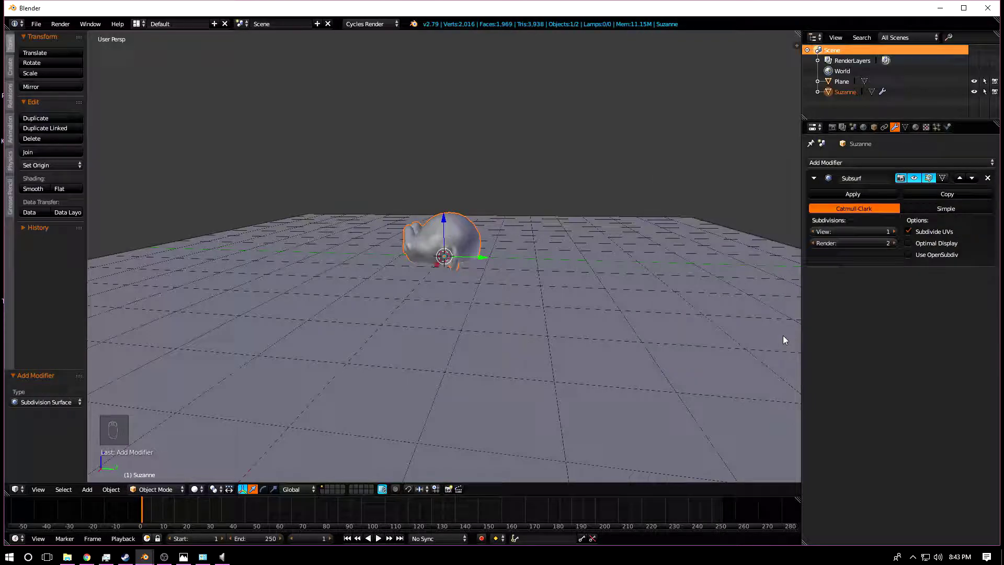
click(894, 231)
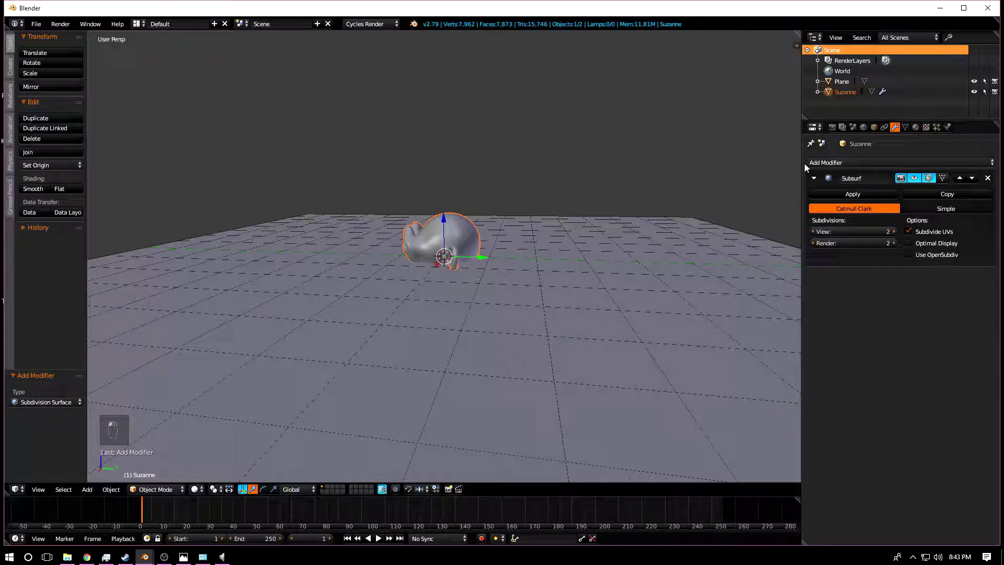
Raise the monkey head about 0.76 along Z and move it about 2.2 along X
key(shift+z)
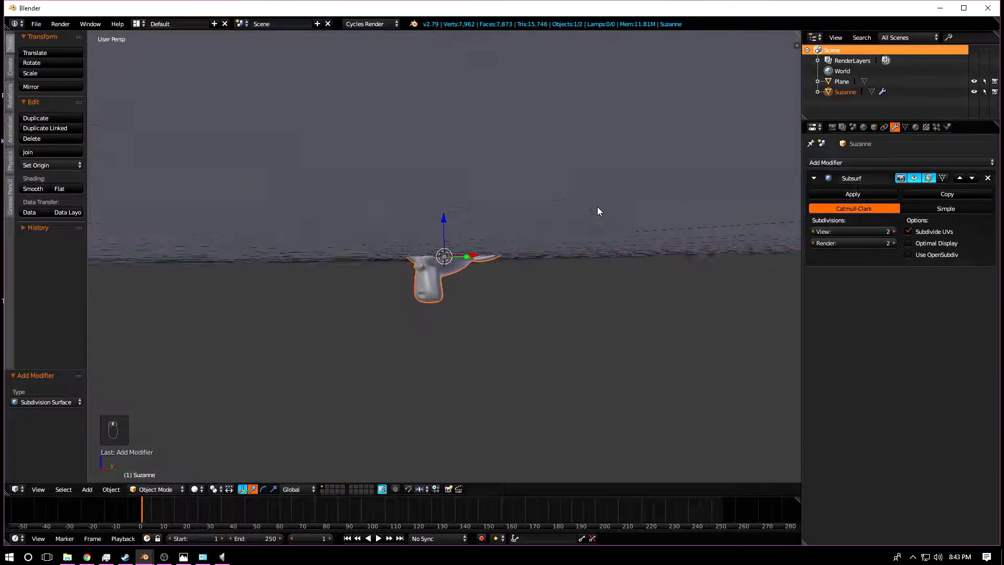
key(shift+z)
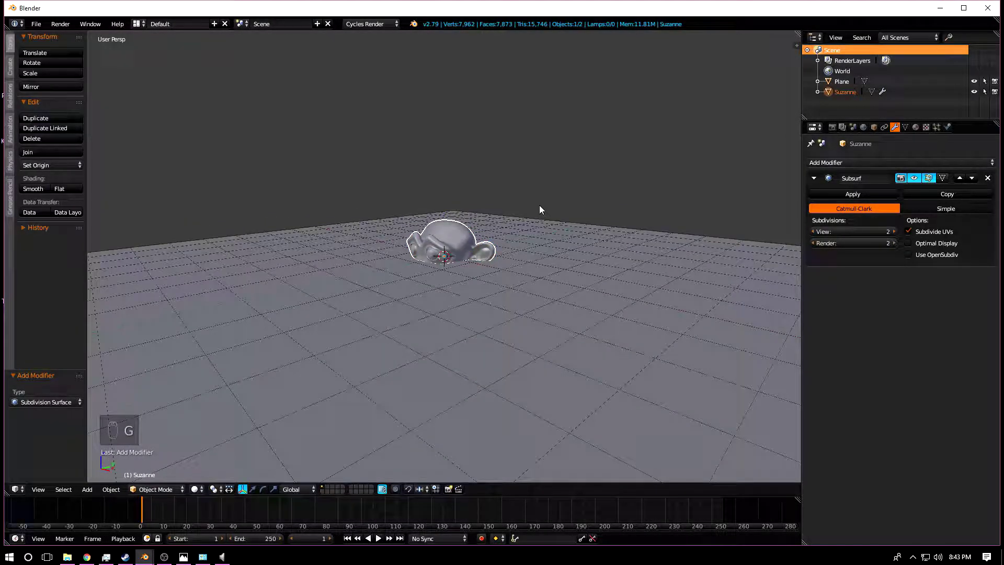
key(g)
key(x)
key(z)
click(444, 197)
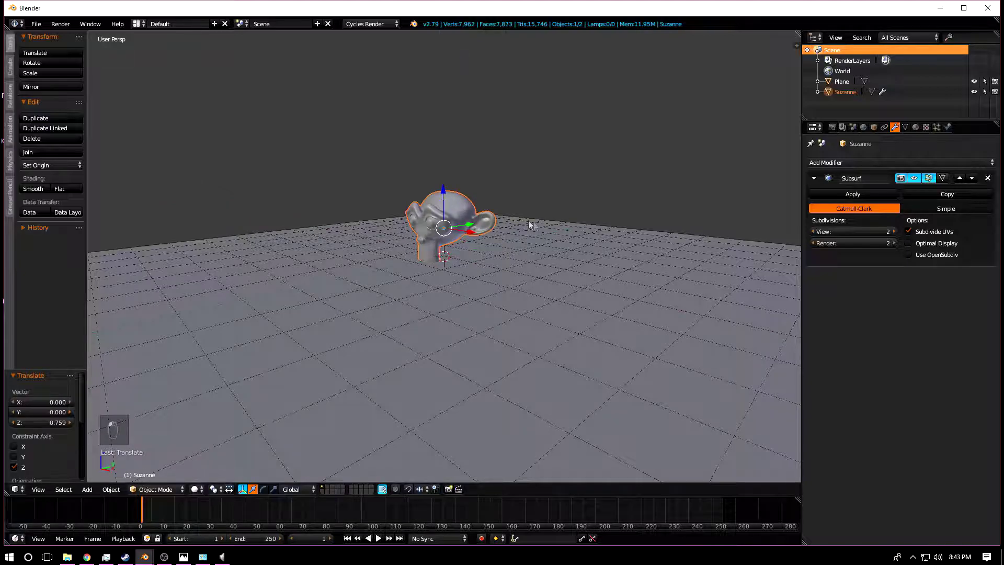
key(g)
key(x)
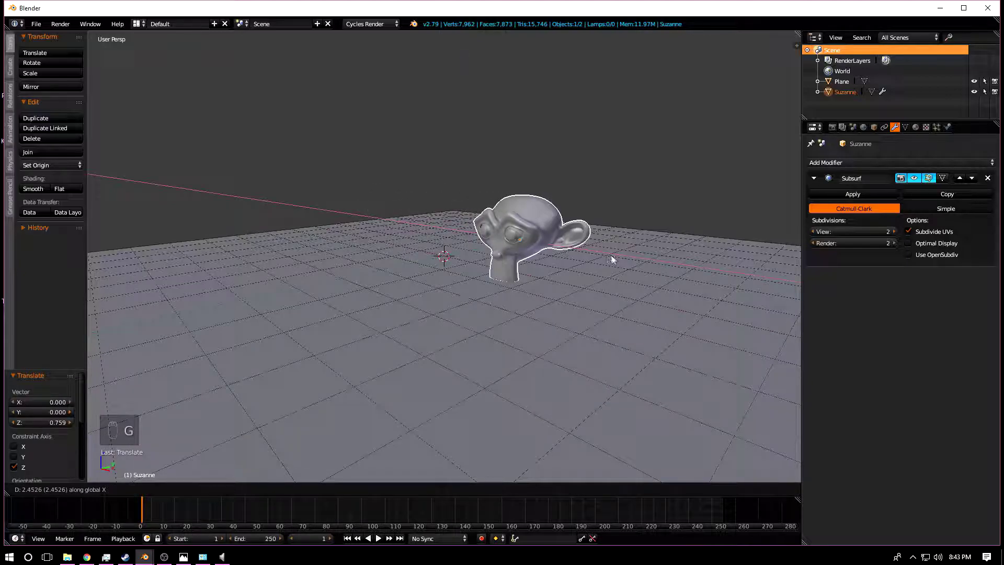
click(588, 258)
Raise the monkey head about 0.02 more along Z and move it about 2.13 along Y
middle_drag(587, 258, 482, 257)
key(g)
middle_click(483, 256)
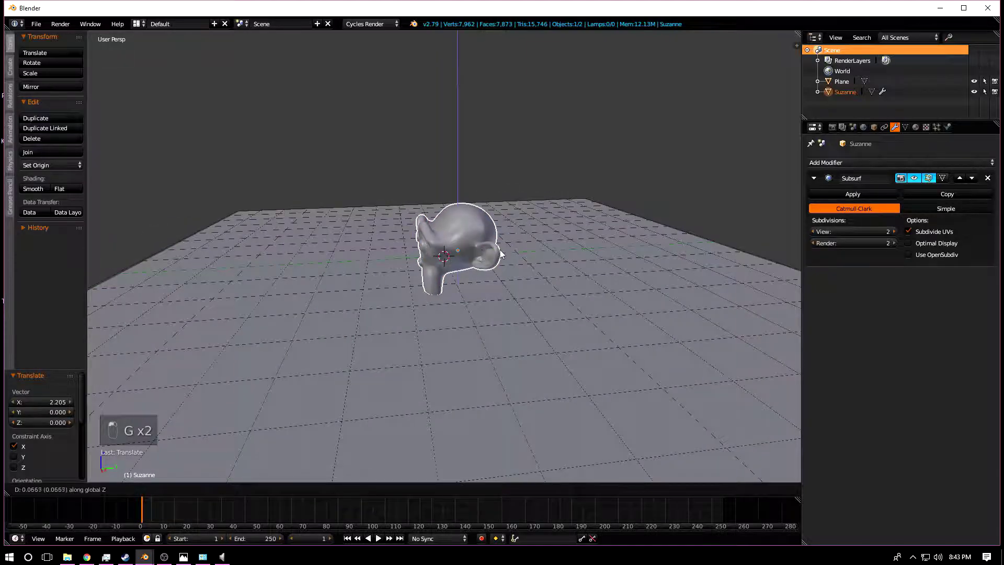
click(495, 256)
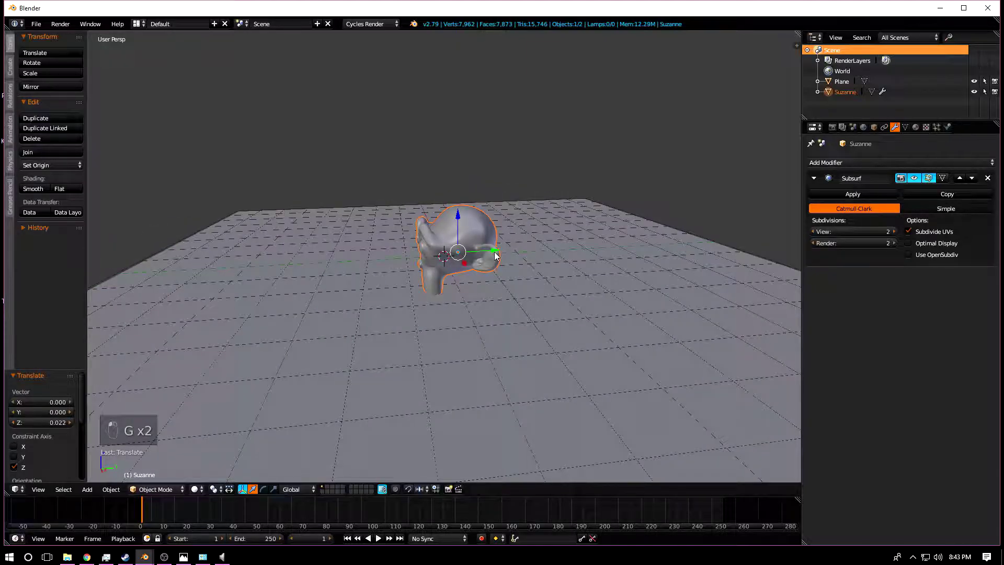
key(g)
middle_click(497, 258)
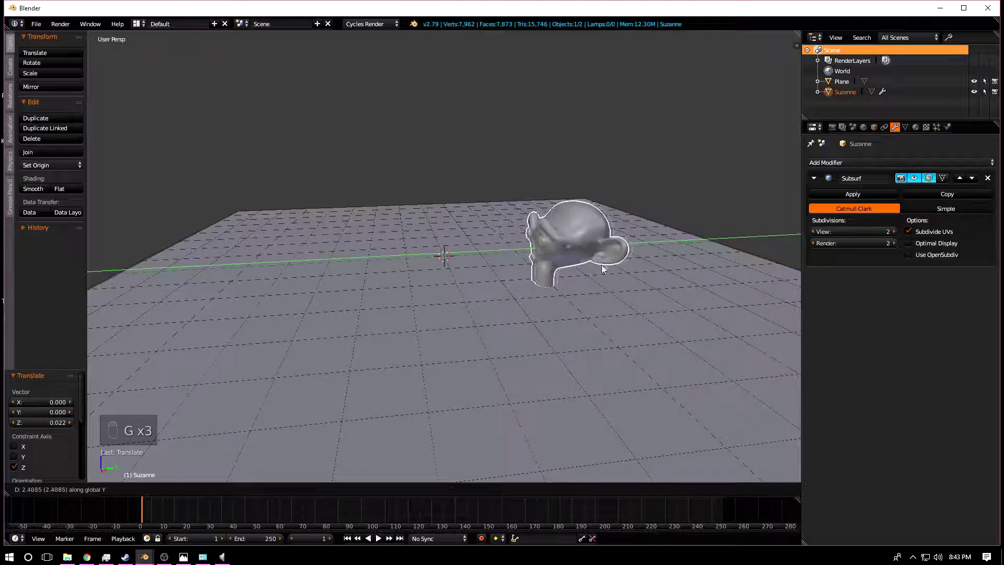
click(532, 280)
middle_drag(532, 281, 487, 265)
key(r)
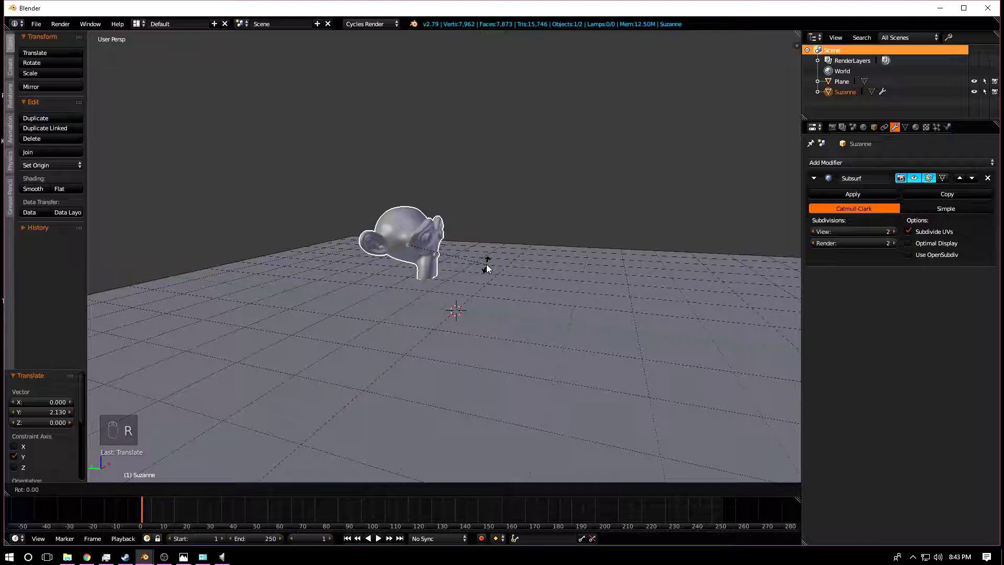
key(r)
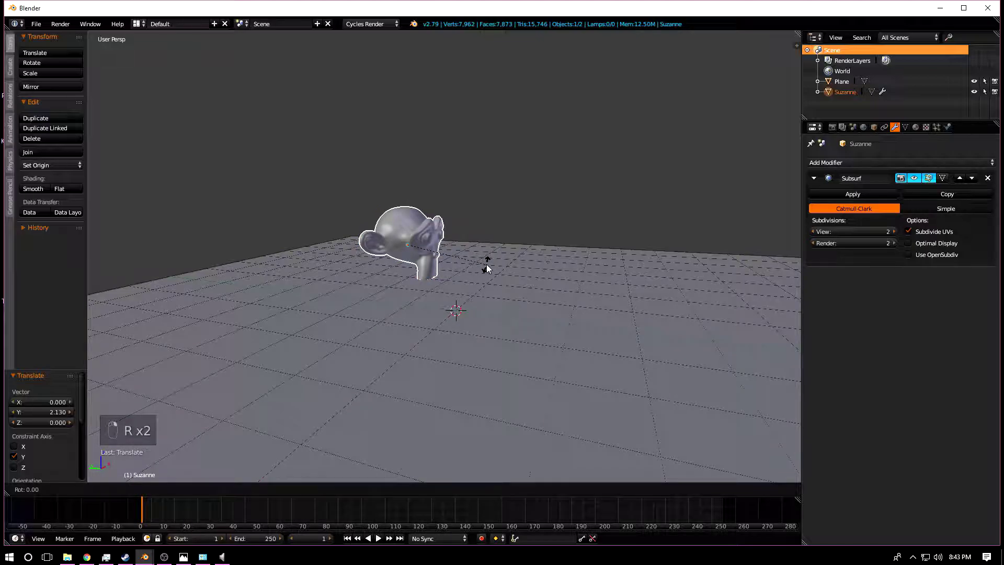
key(r)
key(y)
right_click(480, 214)
right_click(473, 238)
right_click(429, 243)
Rotate the monkey head -30° around the global X axis
key(r)
key(x)
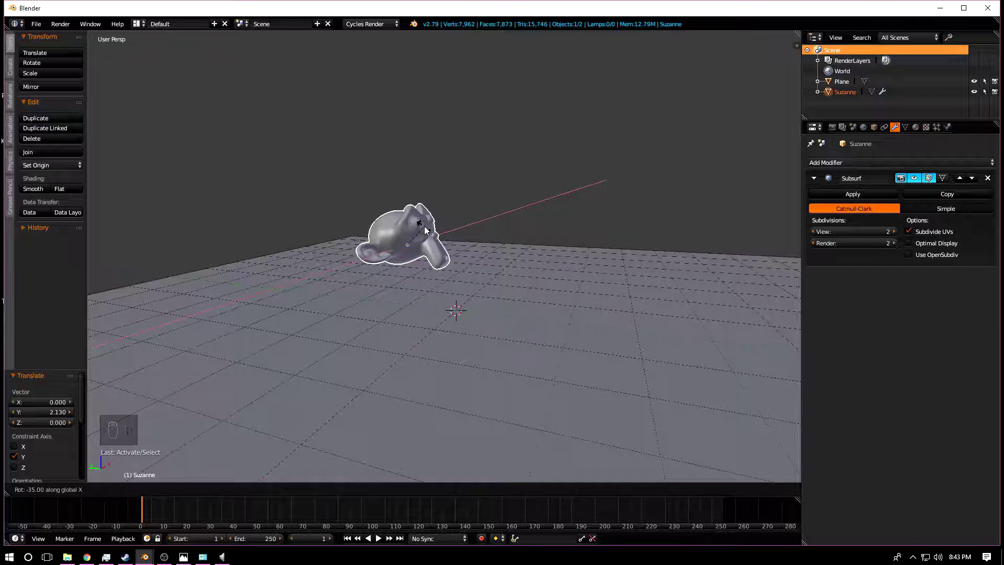
key(minus)
key(3)
key(0)
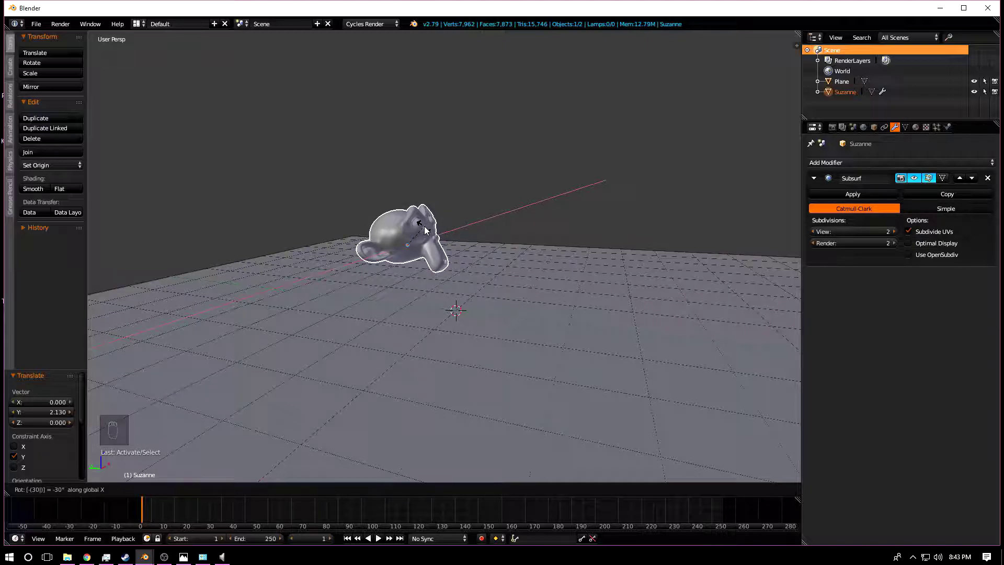
key(Return)
Lower the monkey head about 0.35 along Z towards the floor plane
middle_drag(371, 232, 353, 343)
key(r)
key(z)
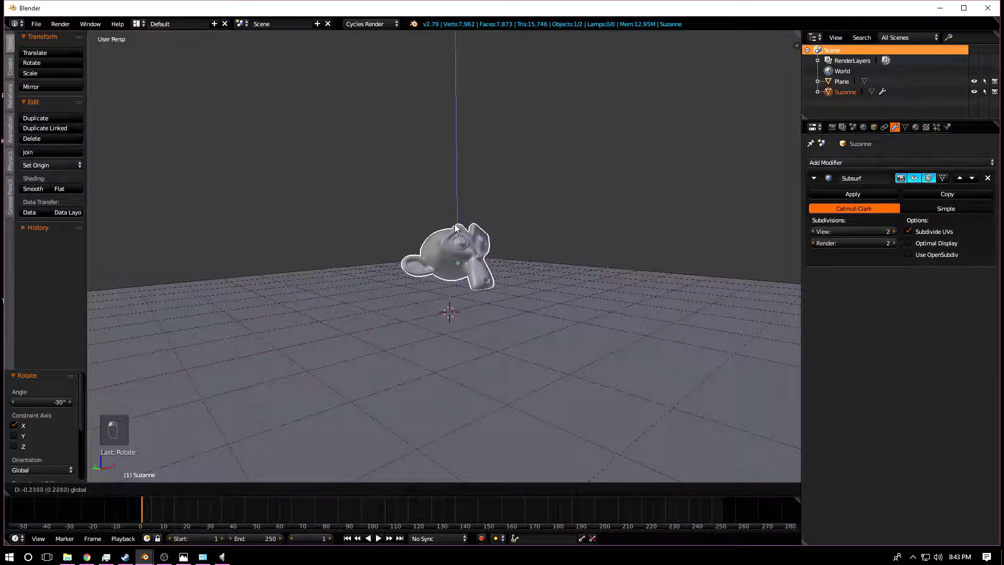
middle_drag(456, 232, 454, 310)
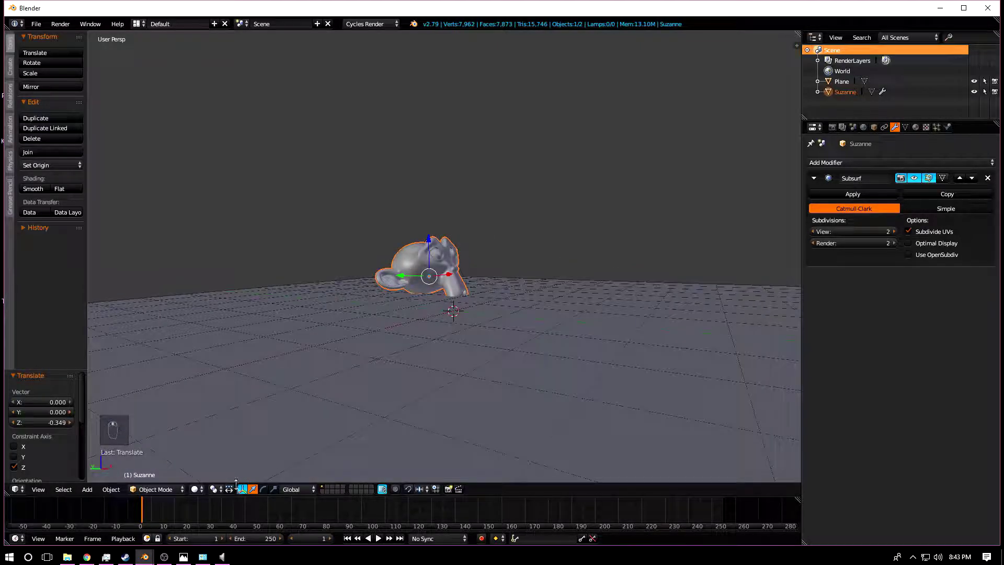
Adjust the monkey head's orientation freehand with the rotation manipulator and switch back to the translation manipulator
click(263, 489)
drag(459, 268, 432, 236)
click(253, 489)
Add a text object at the scene's origin in front of the monkey head
middle_drag(434, 246, 321, 353)
key(shift+a)
click(291, 394)
middle_drag(291, 394, 315, 360)
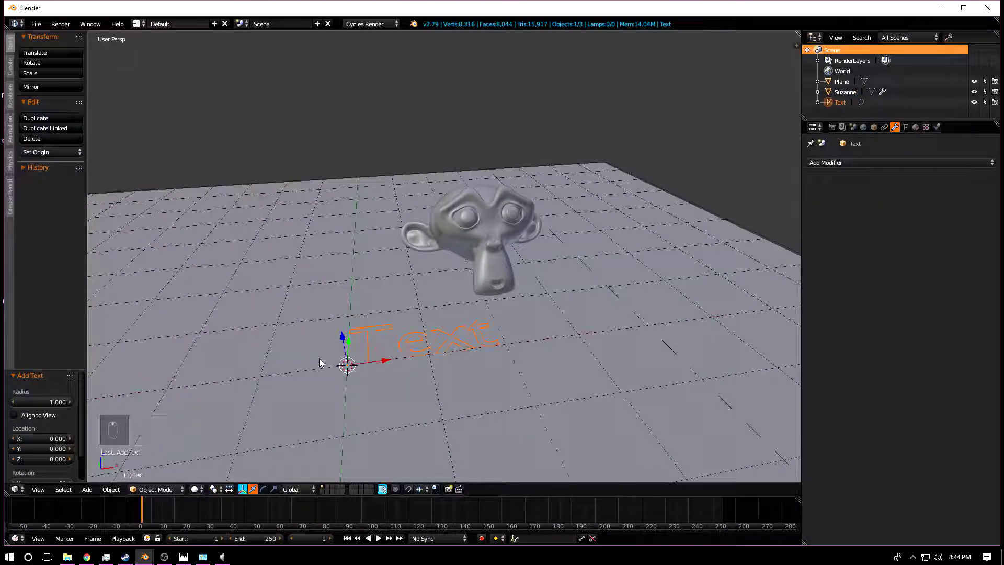
Replace the text object's default content with PRINCIPLE and return to Object Mode
key(Tab)
key(BackSpace)
key(BackSpace)
key(BackSpace)
key(BackSpace)
key(BackSpace)
key(BackSpace)
text(PRINCIPLE)
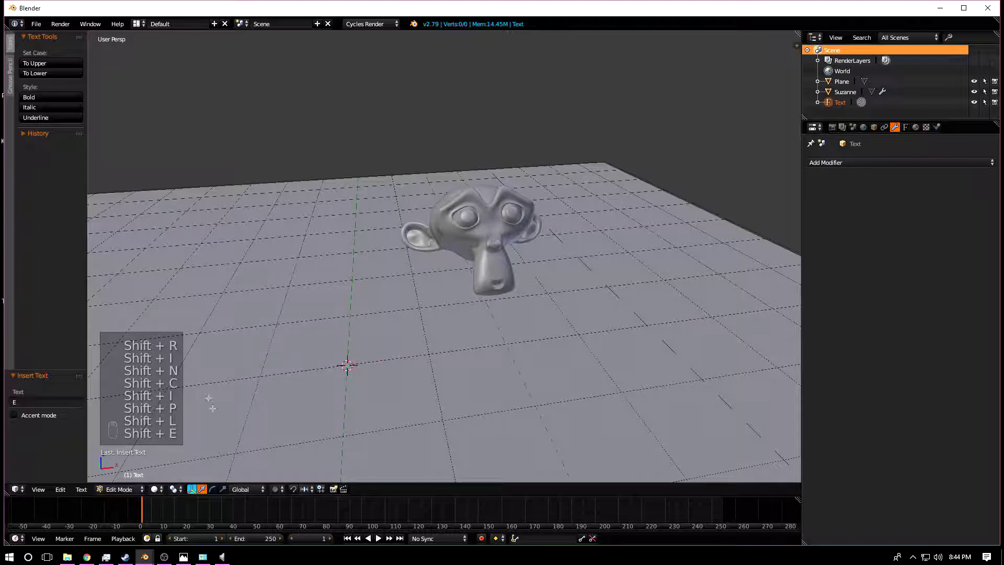
key(Tab)
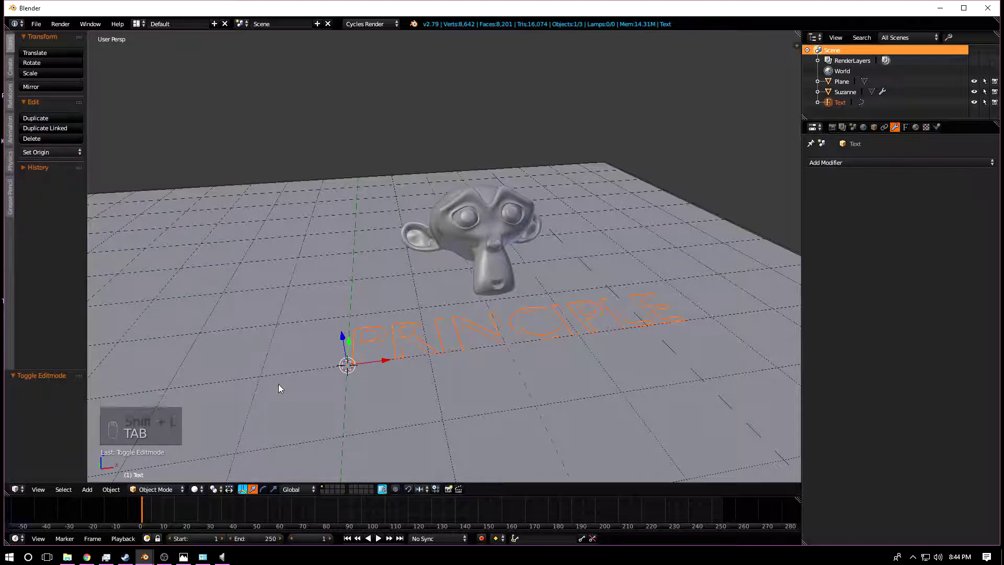
Rotate the PRINCIPLE text 90 degrees about the global X axis so it stands upright on the floor plane
key(r)
key(x)
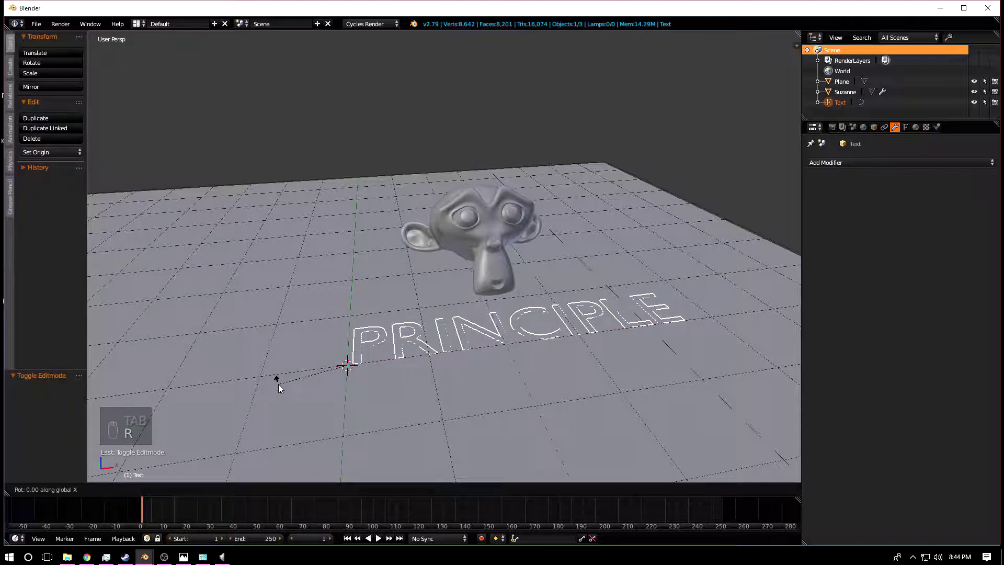
key(9)
key(0)
key(Return)
middle_drag(274, 381, 543, 288)
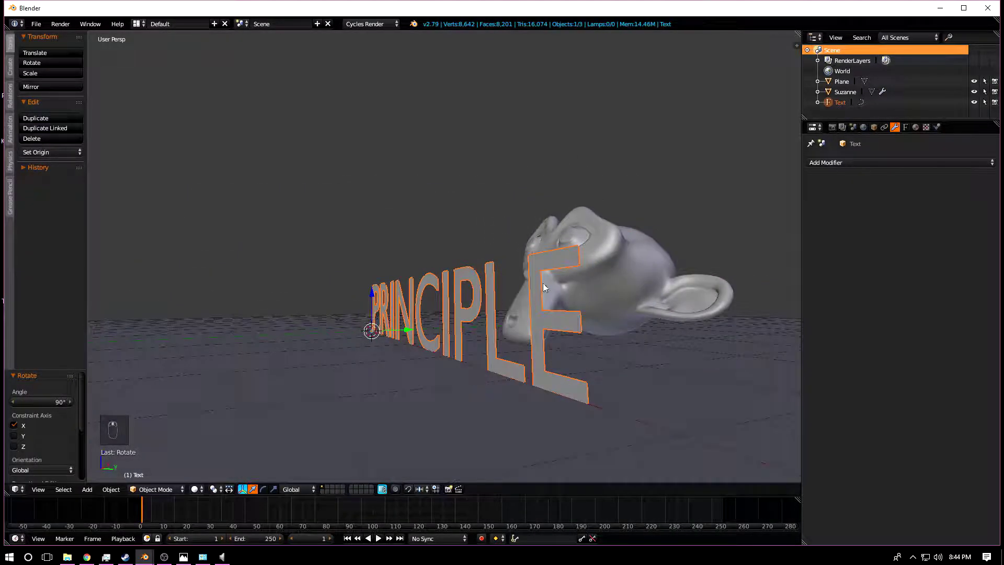
Load the Digitalt font file from the Desktop folder as the text's regular font
click(905, 128)
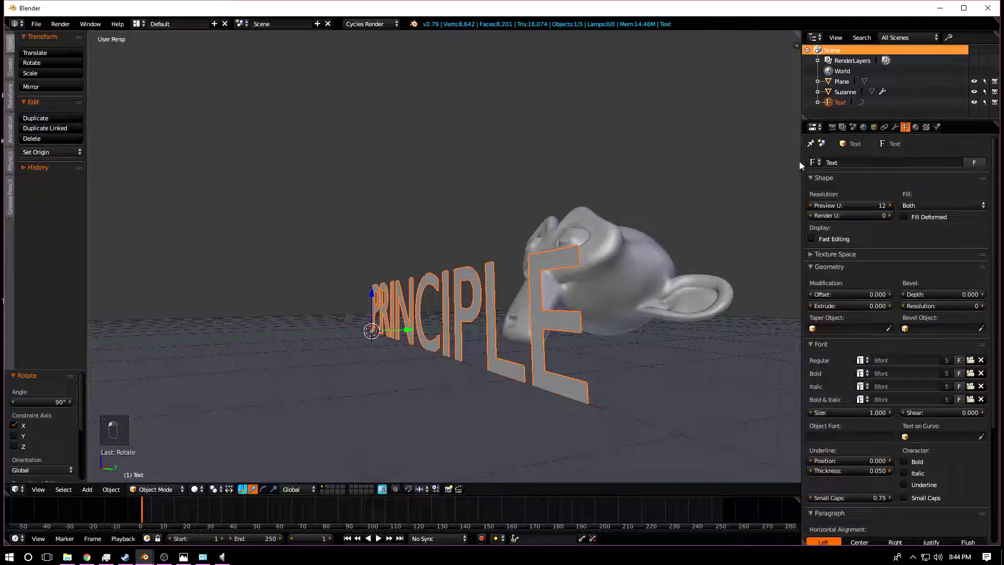
drag(802, 167, 772, 167)
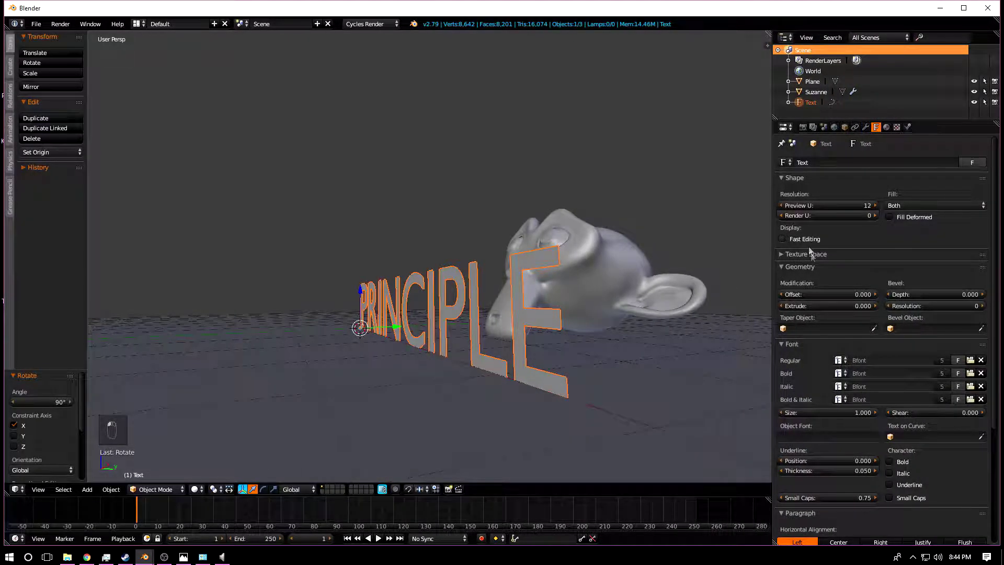
scroll(853, 335, down, 4)
scroll(847, 296, up, 3)
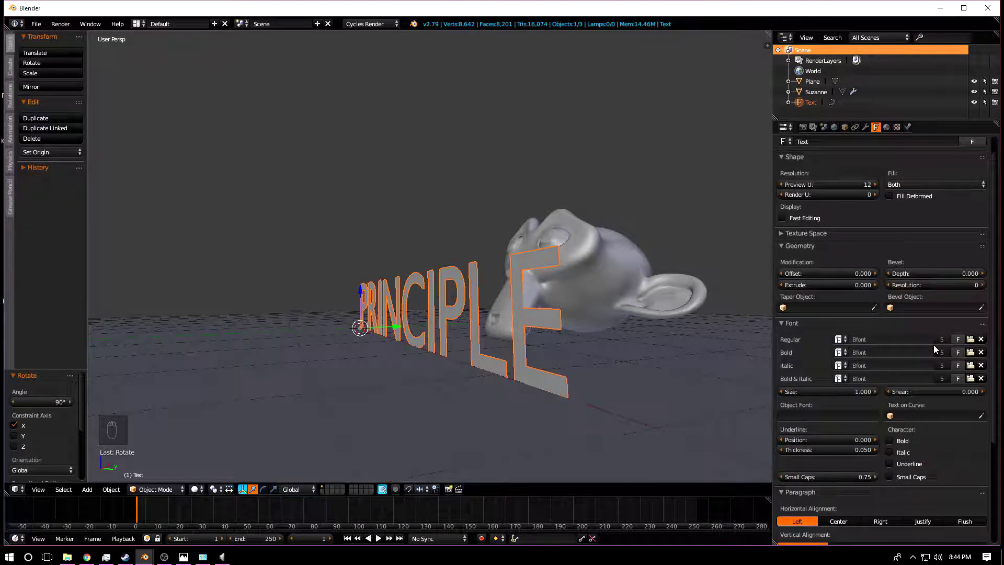
click(970, 340)
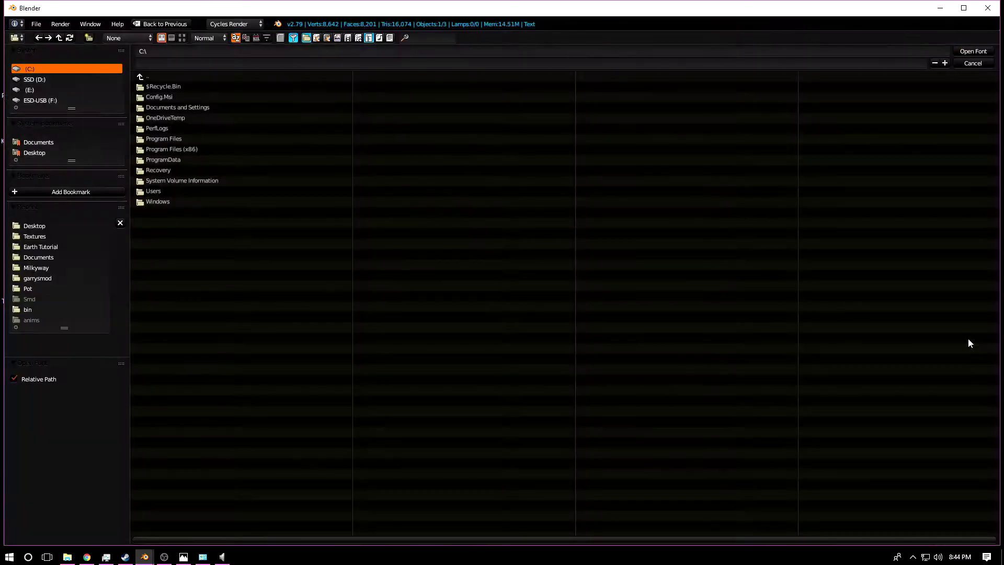
click(33, 153)
double_click(161, 168)
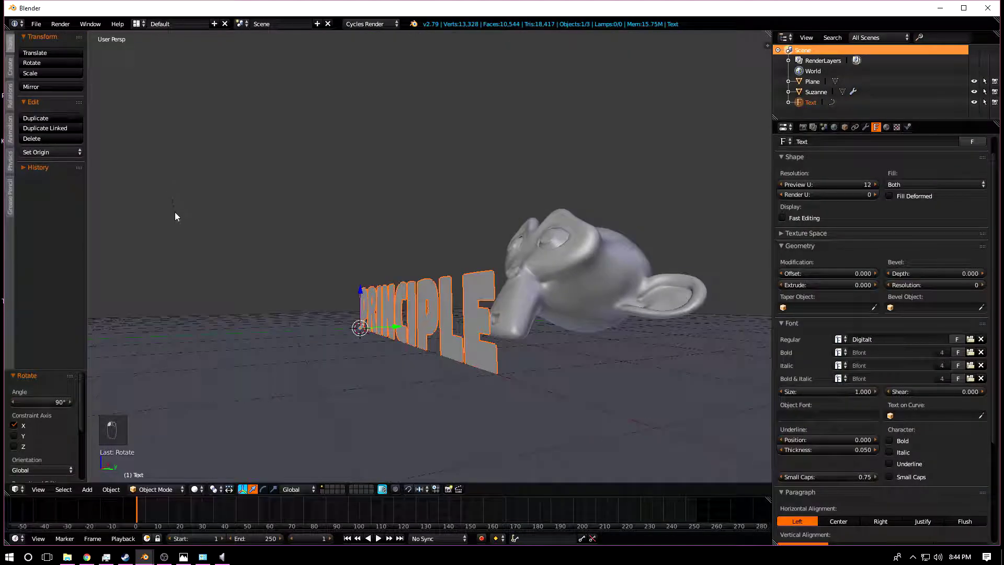
middle_drag(286, 265, 401, 296)
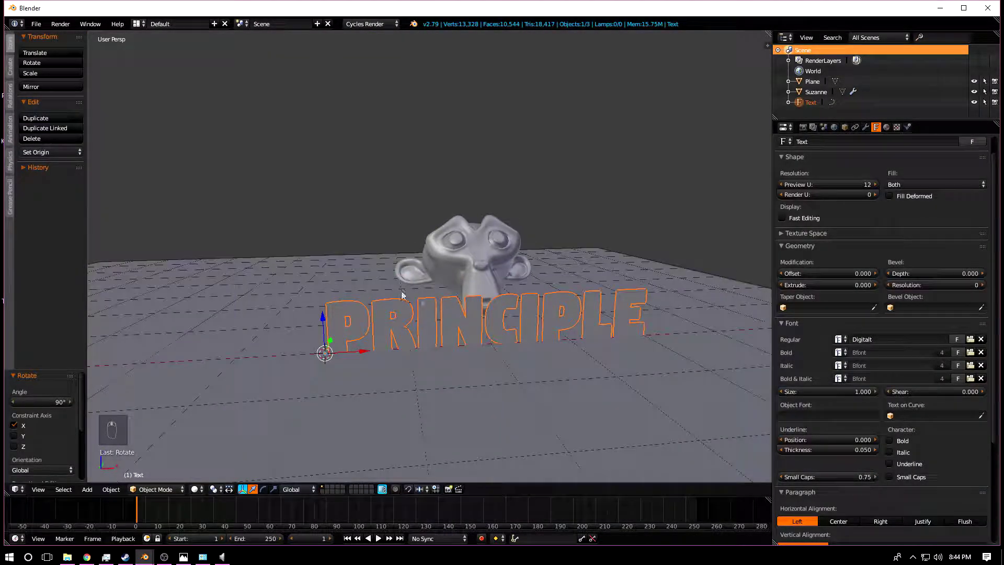
middle_drag(495, 276, 518, 293)
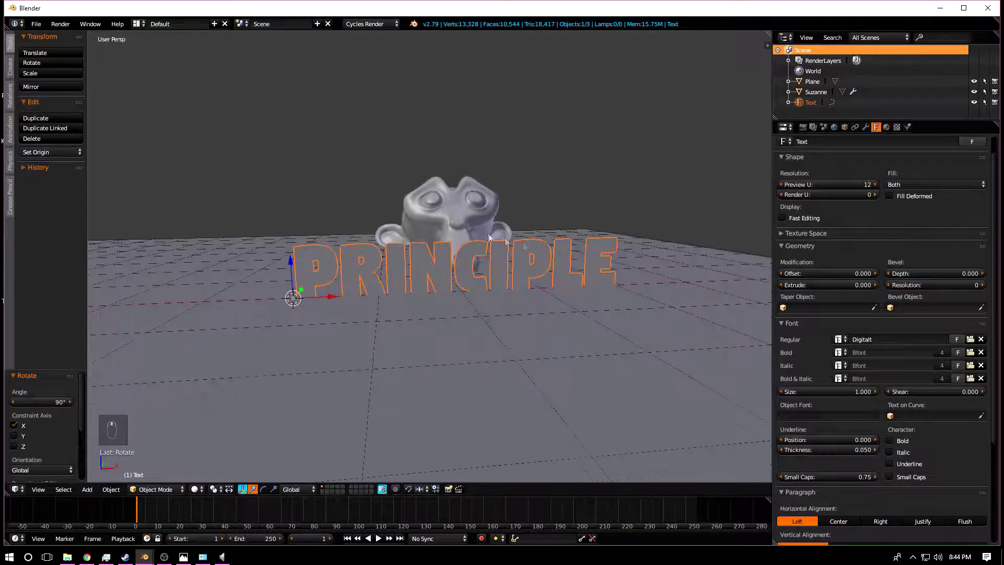
Set the text's extrusion to 0.1 to give the letters thickness
double_click(819, 283)
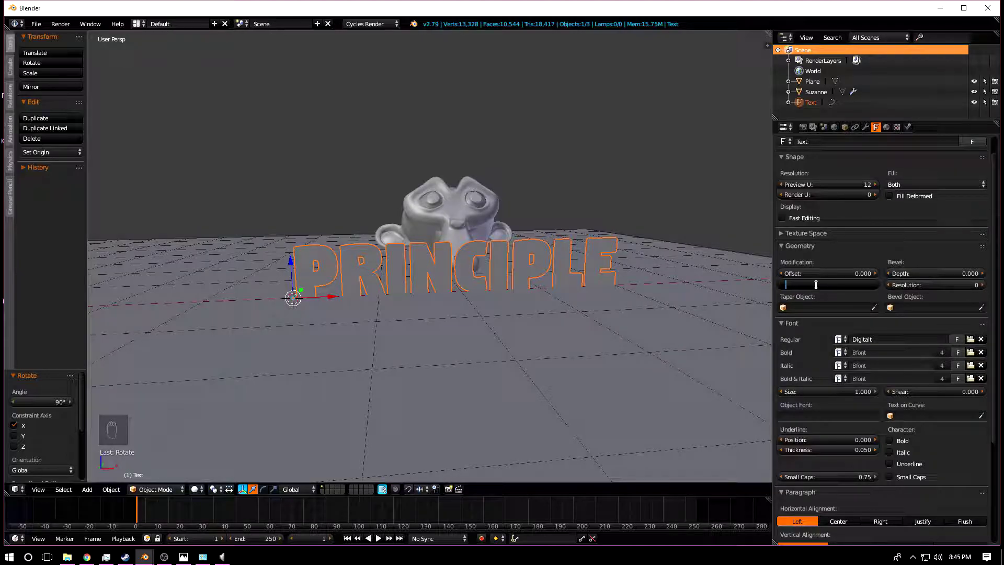
text(.1)
key(Return)
middle_drag(600, 307, 532, 307)
middle_drag(491, 334, 632, 360)
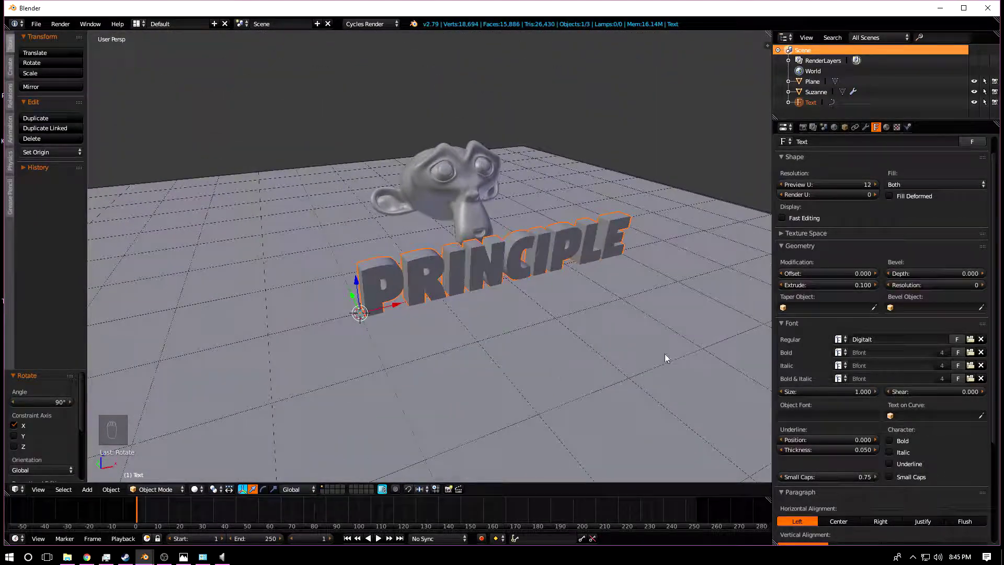
Set the text's horizontal alignment to Center
click(837, 523)
scroll(839, 523, down, 3)
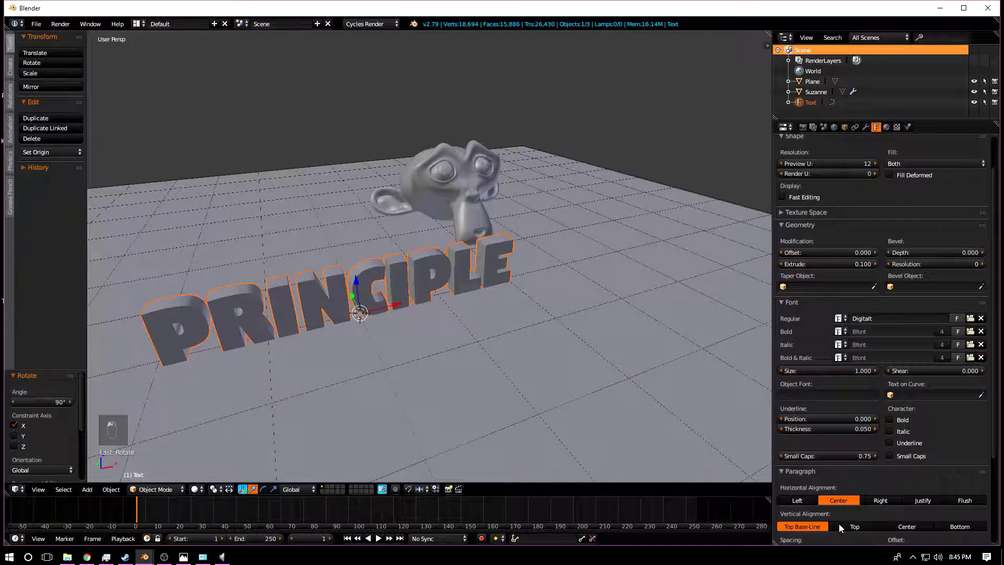
middle_drag(733, 448, 492, 361)
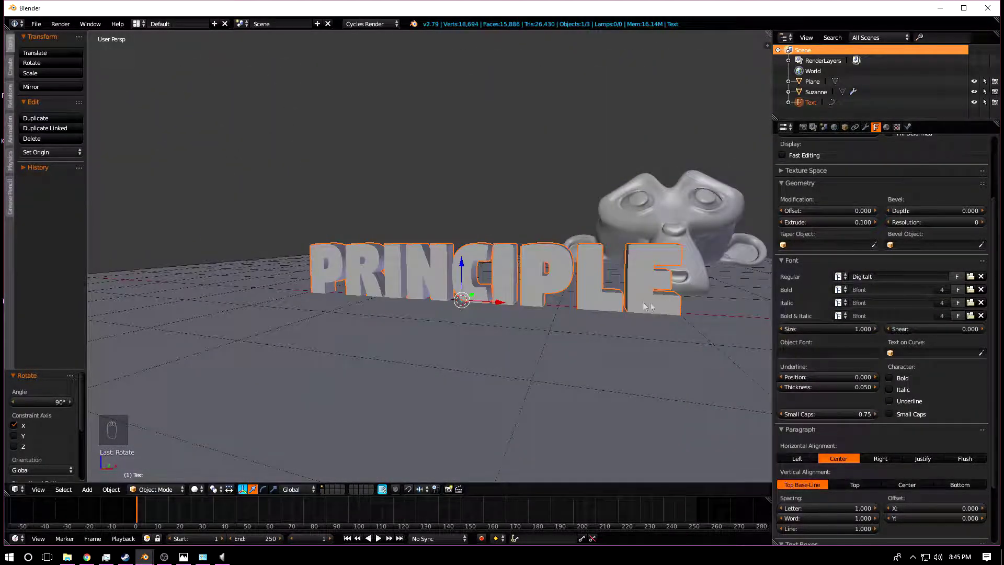
Bevel the text's edges with a depth of 0.017 and a resolution of 1
scroll(628, 313, up, 4)
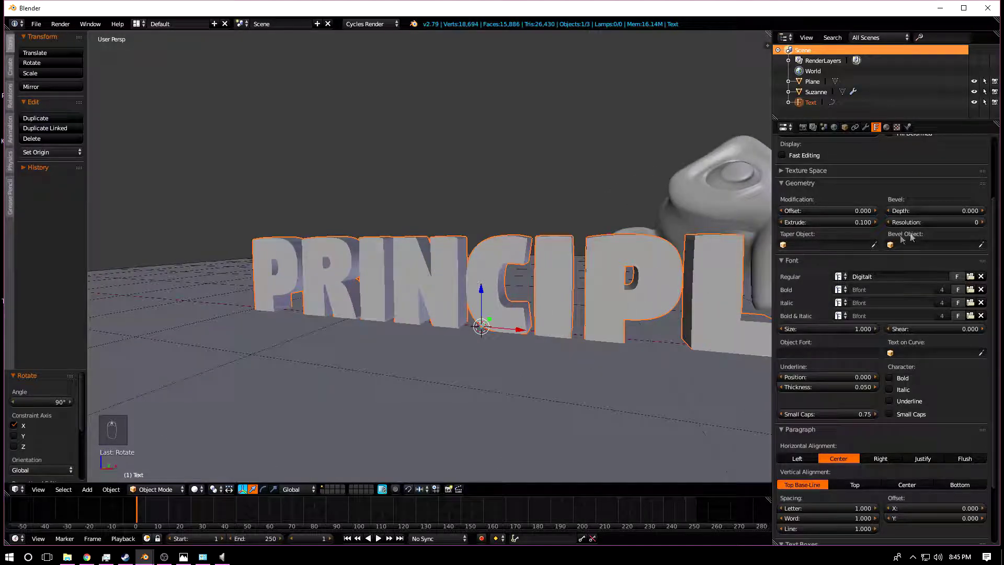
drag(955, 211, 972, 211)
middle_drag(653, 225, 620, 209)
click(982, 222)
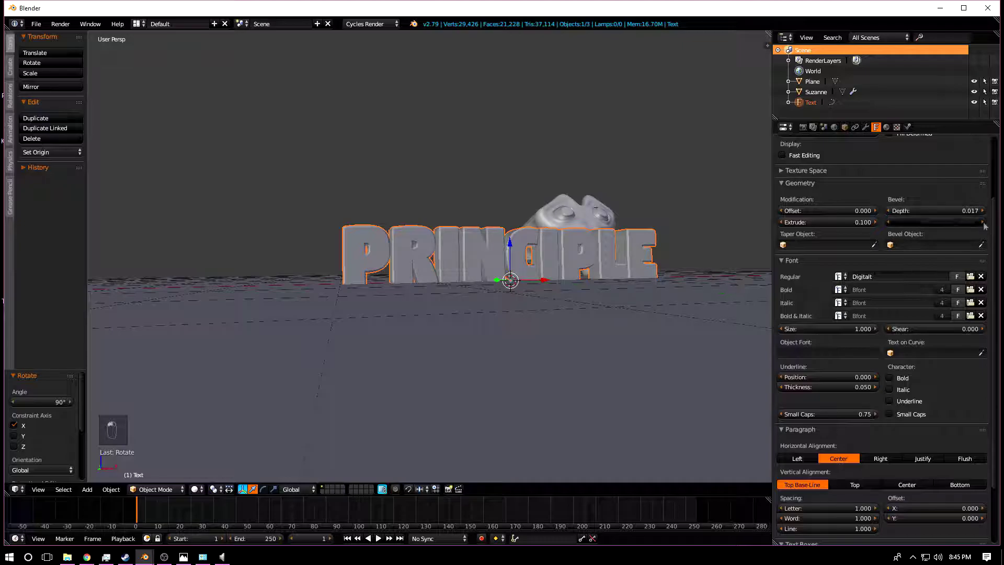
middle_drag(664, 245, 559, 246)
middle_drag(557, 245, 508, 234)
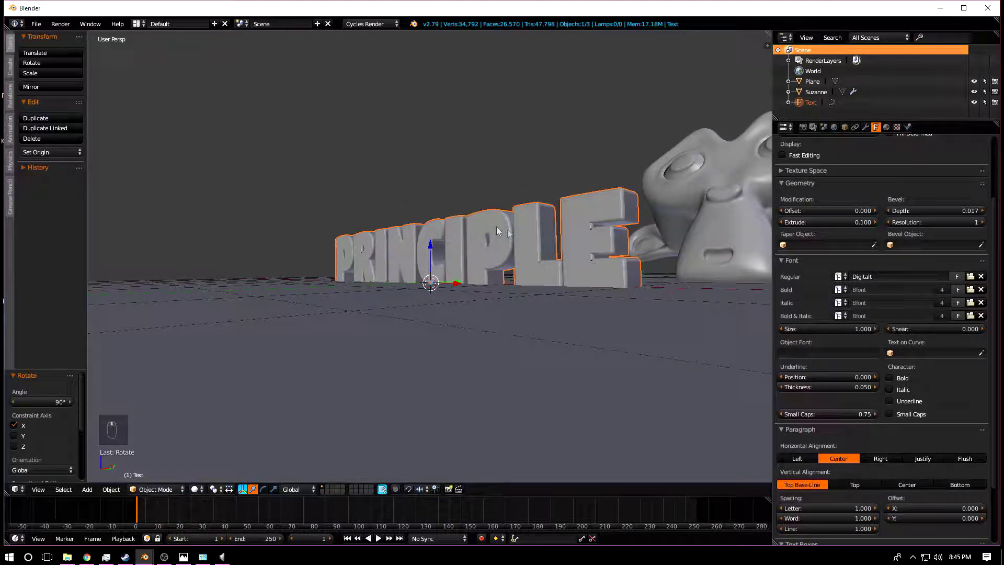
Raise the text about 0.016 along Z so its beveled underside rests on the floor plane
drag(432, 241, 430, 241)
middle_drag(431, 241, 532, 277)
middle_drag(593, 300, 480, 276)
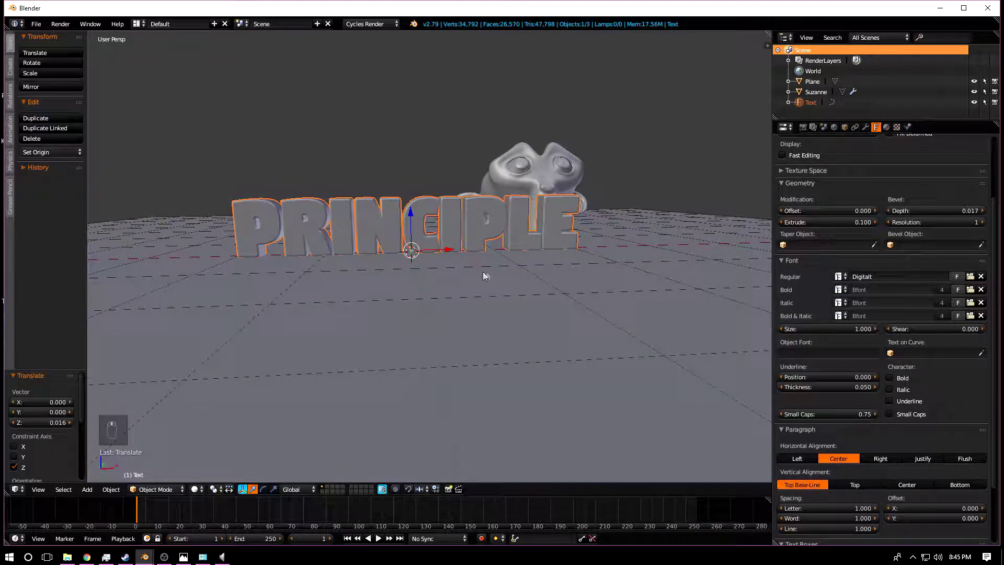
Enable ambient occlusion shading in the viewport with a strength of 3, collapsing the Screencast Keys settings on the way
key(n)
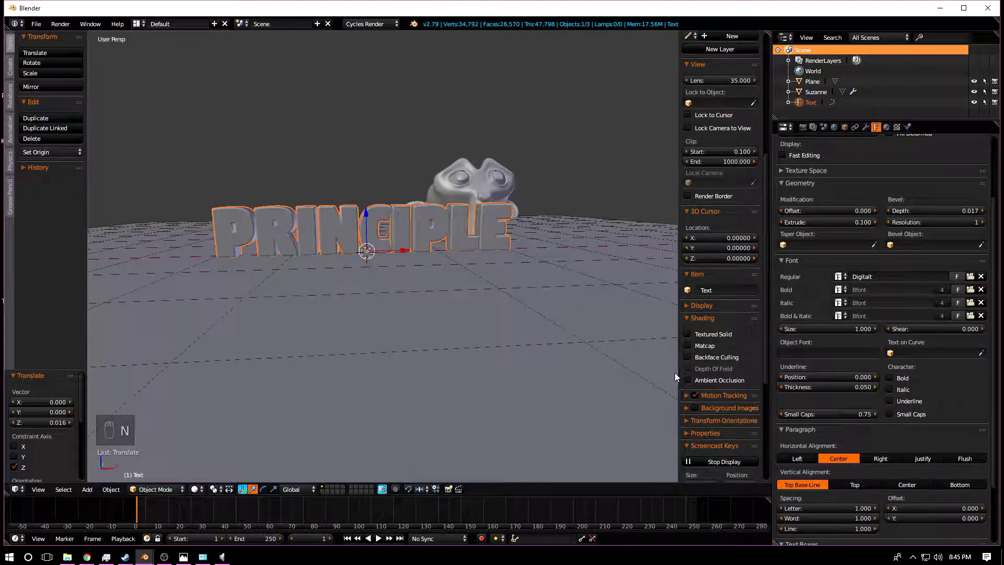
scroll(723, 337, up, 4)
scroll(709, 364, down, 7)
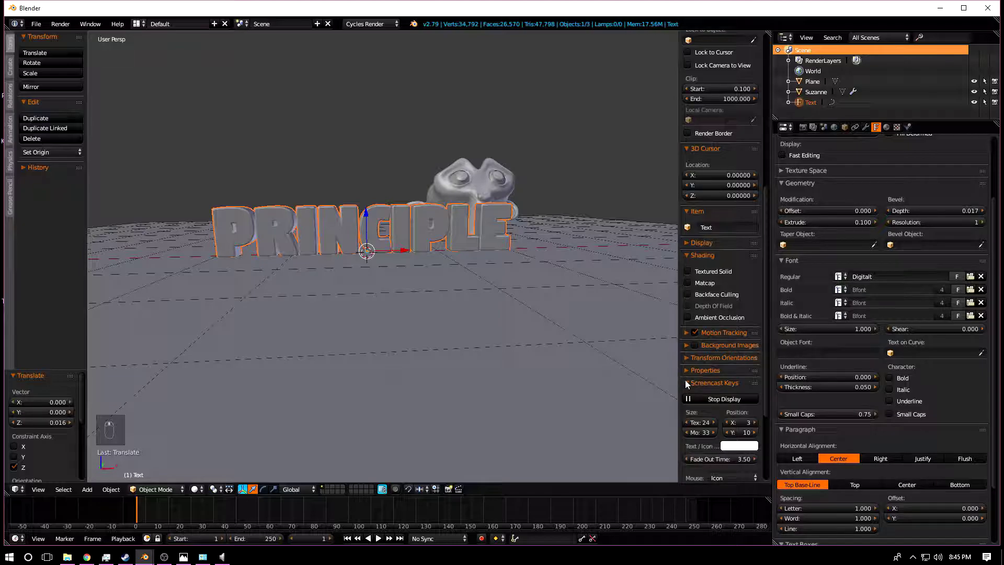
click(687, 383)
scroll(686, 366, up, 4)
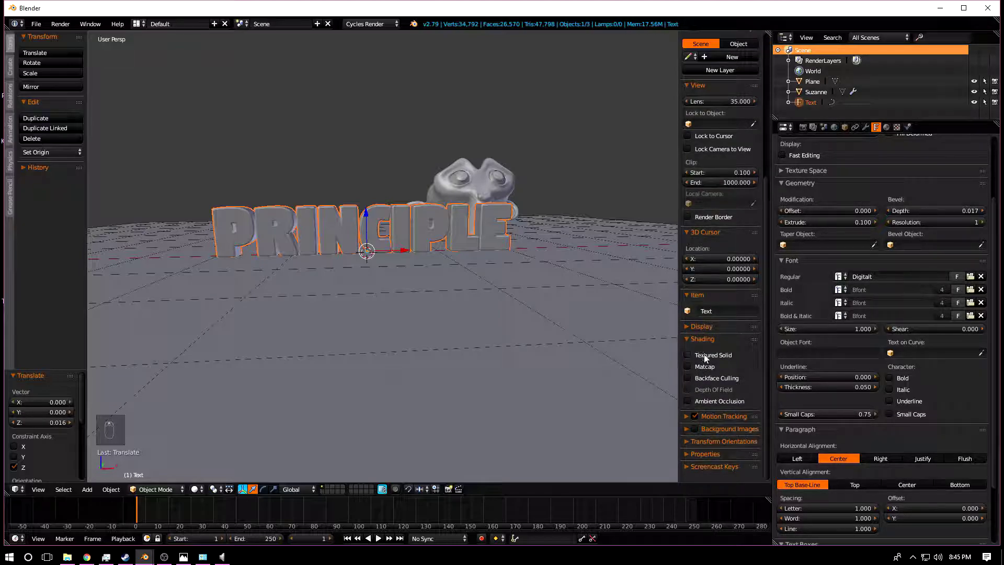
click(687, 401)
scroll(705, 405, down, 1)
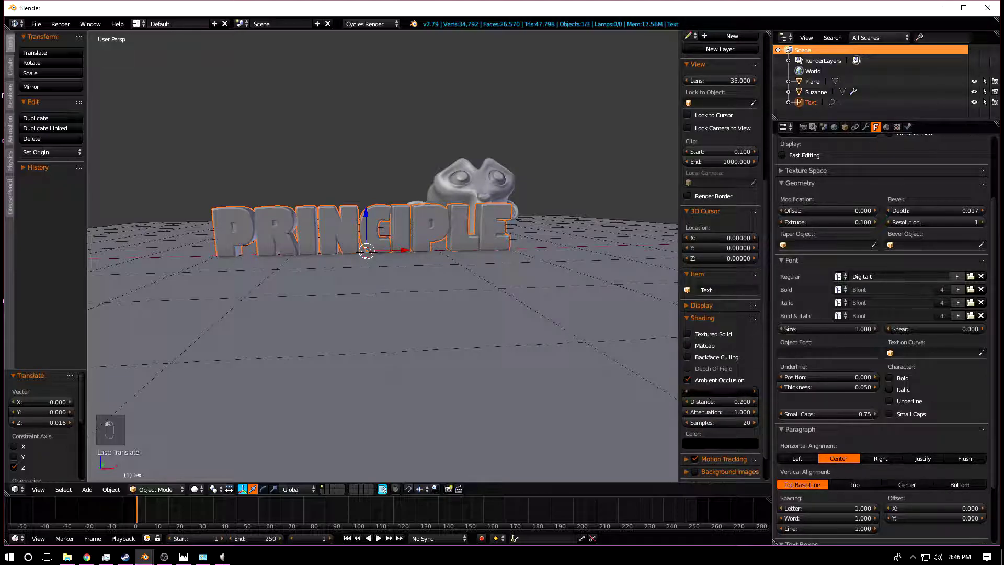
text(3)
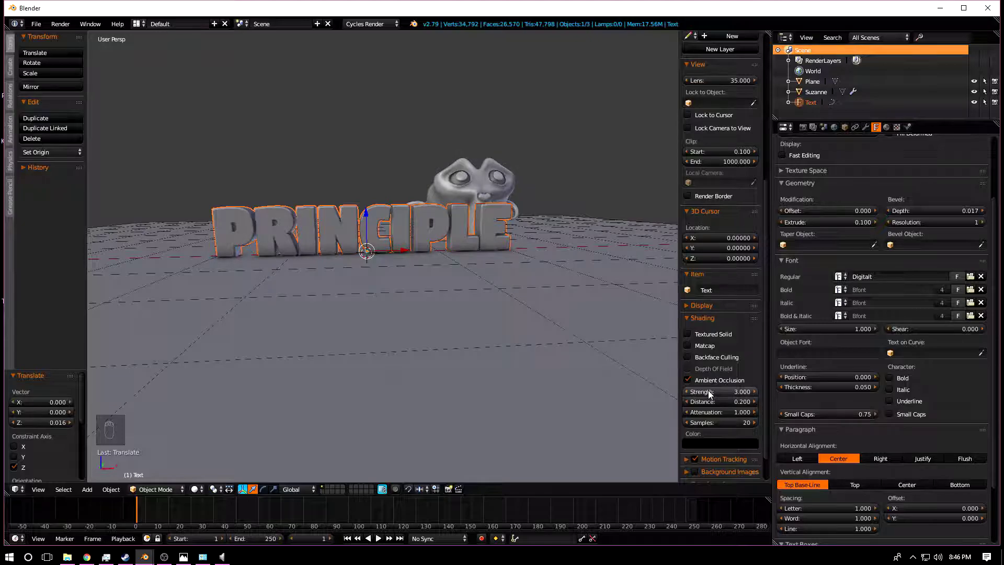
key(Return)
scroll(346, 319, up, 8)
scroll(453, 310, down, 6)
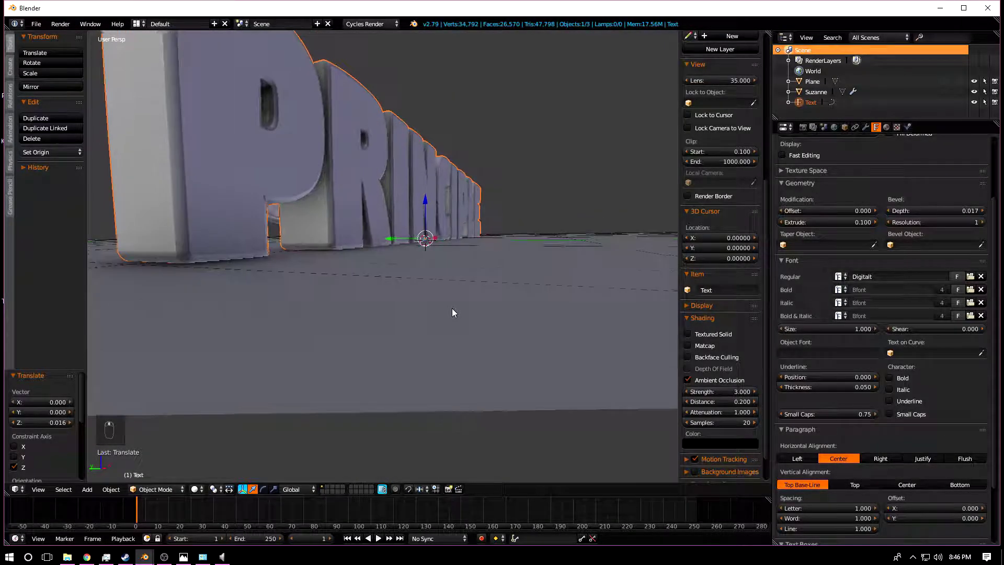
middle_drag(457, 309, 355, 311)
middle_drag(475, 305, 494, 264)
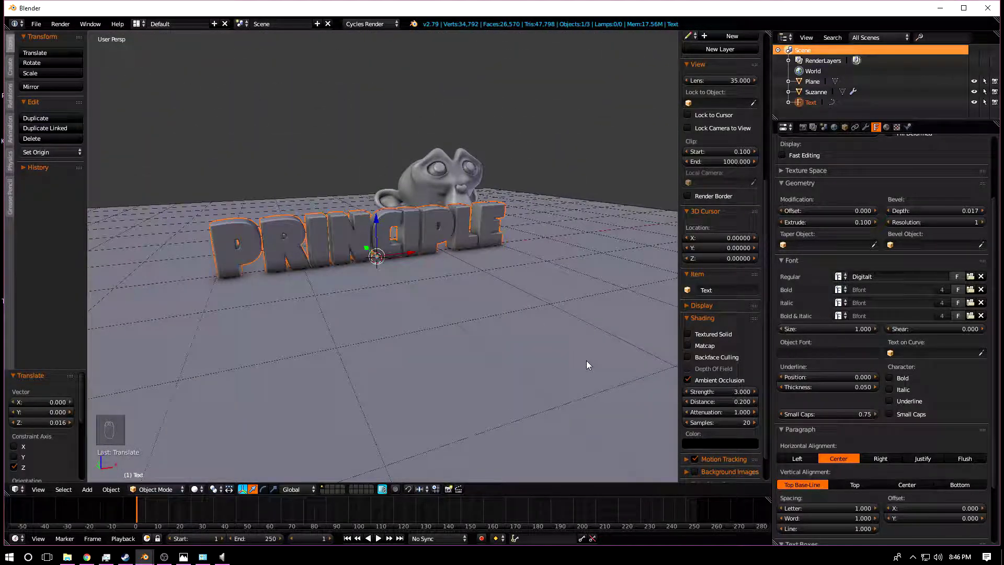
Scale the text down to about 0.6 and move it about 1.635 along Y towards the monkey head
key(s)
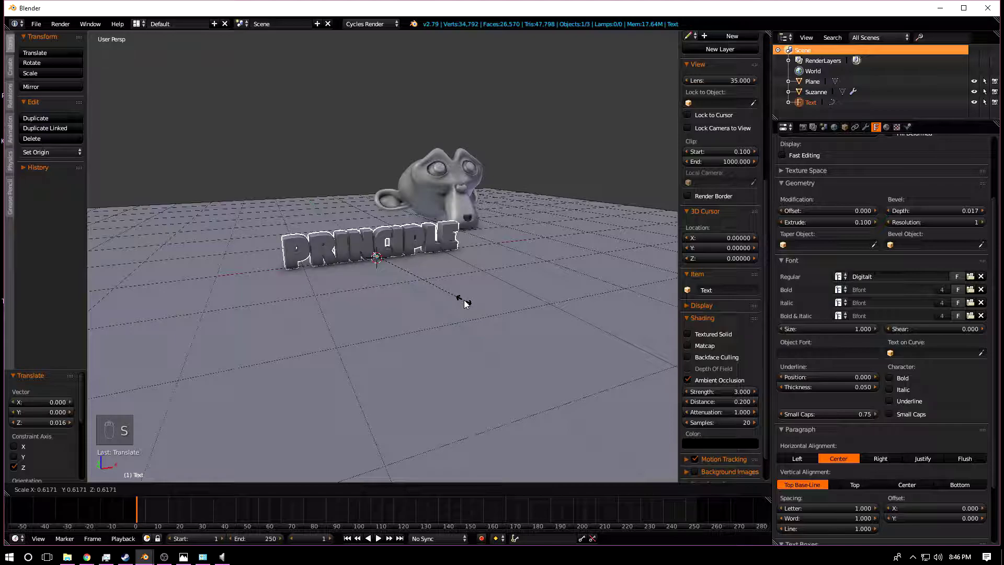
click(459, 296)
middle_drag(459, 296, 417, 277)
drag(385, 261, 314, 259)
middle_drag(314, 259, 280, 257)
Rotate the text about -31 degrees around the global Z axis
key(r)
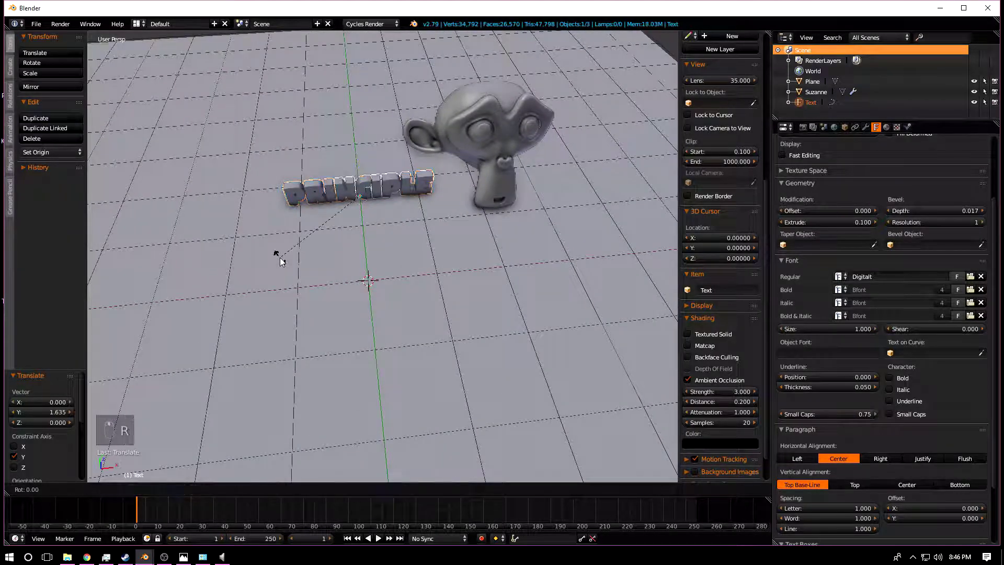
key(z)
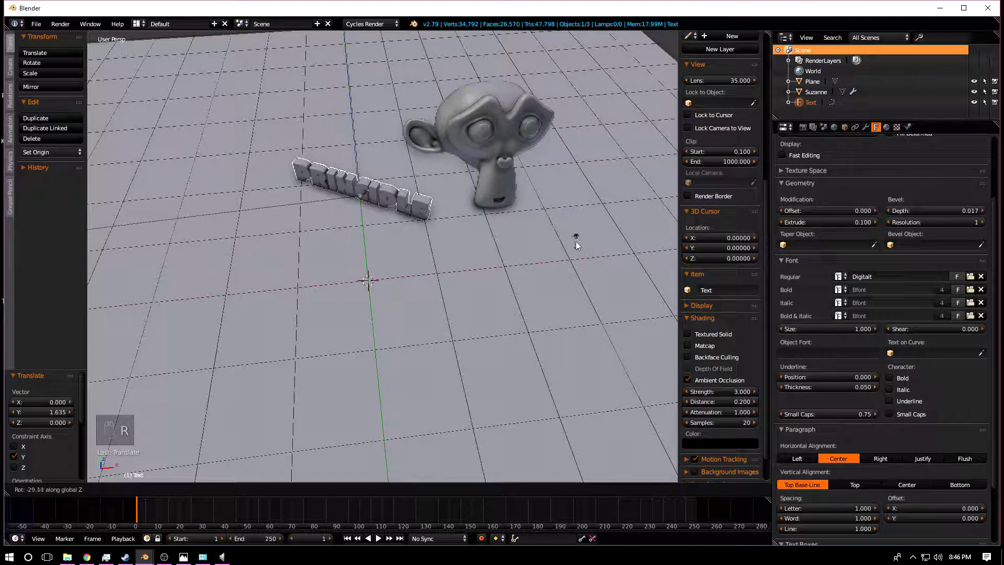
click(570, 246)
Move the text beside the monkey head, about 0.48 along X and 0.577 along Y
key(g)
key(x)
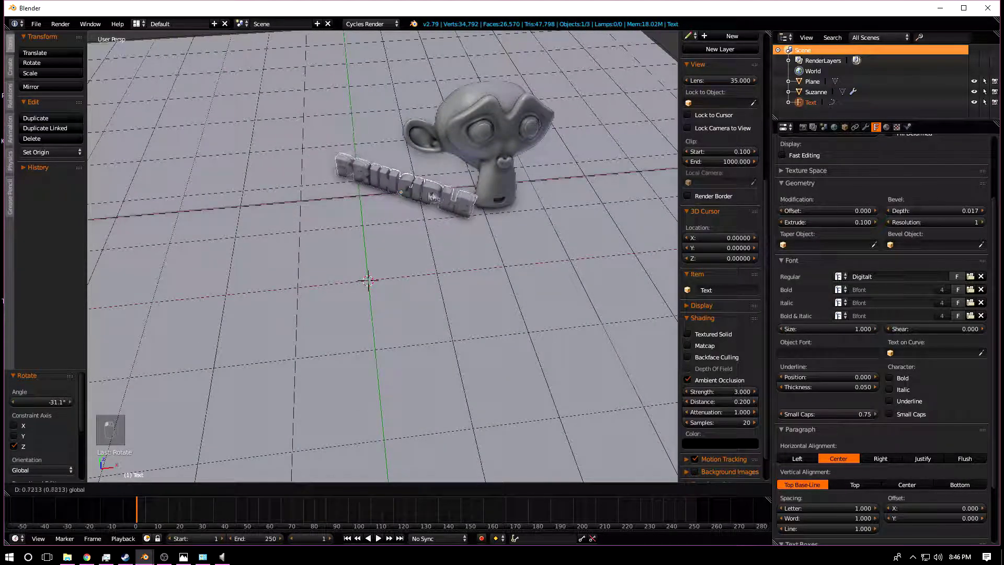
click(424, 196)
middle_drag(424, 196, 397, 178)
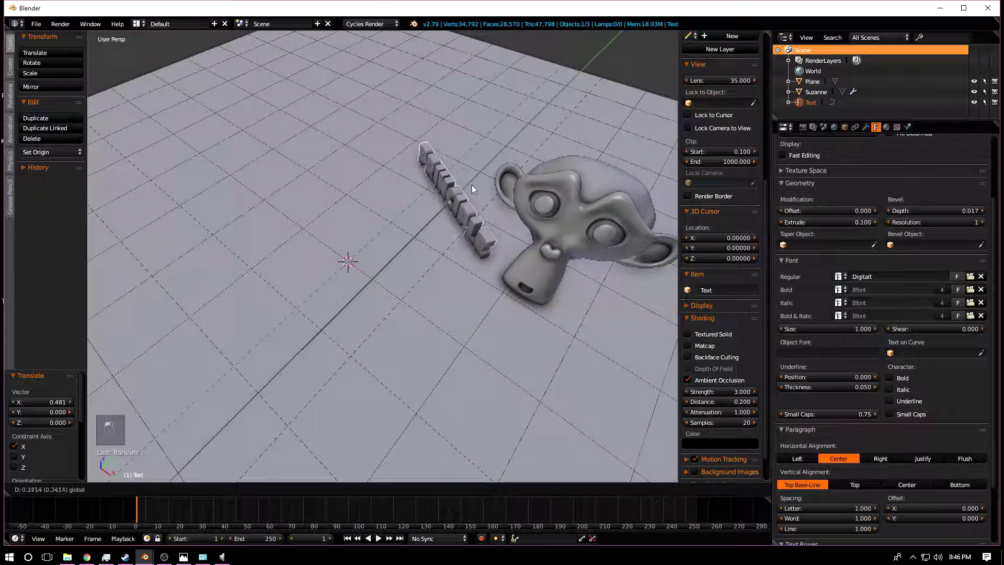
middle_drag(493, 200, 371, 278)
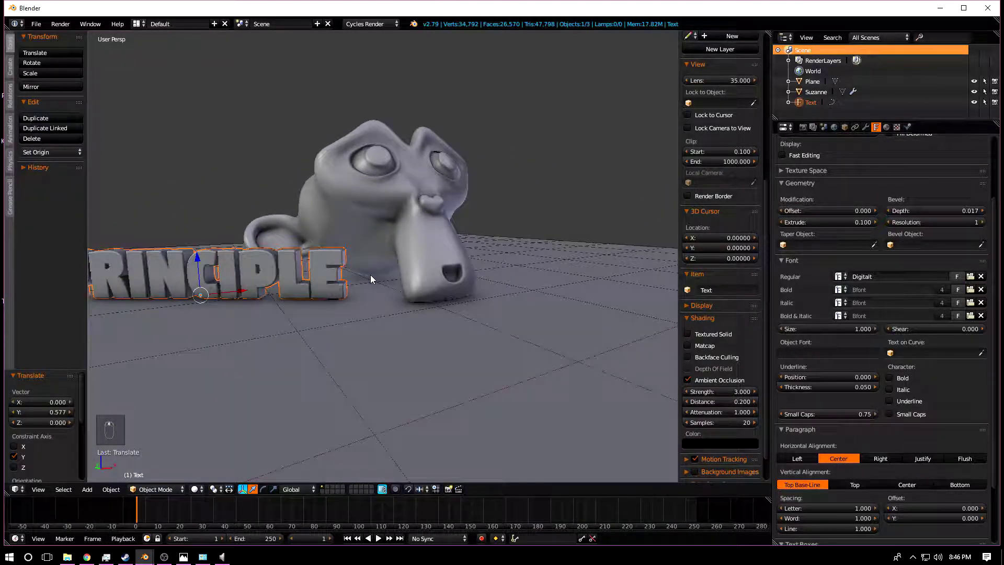
Select the monkey head and tilt it slightly freehand with the rotation manipulator
right_click(372, 279)
key(r)
right_click(393, 329)
click(264, 490)
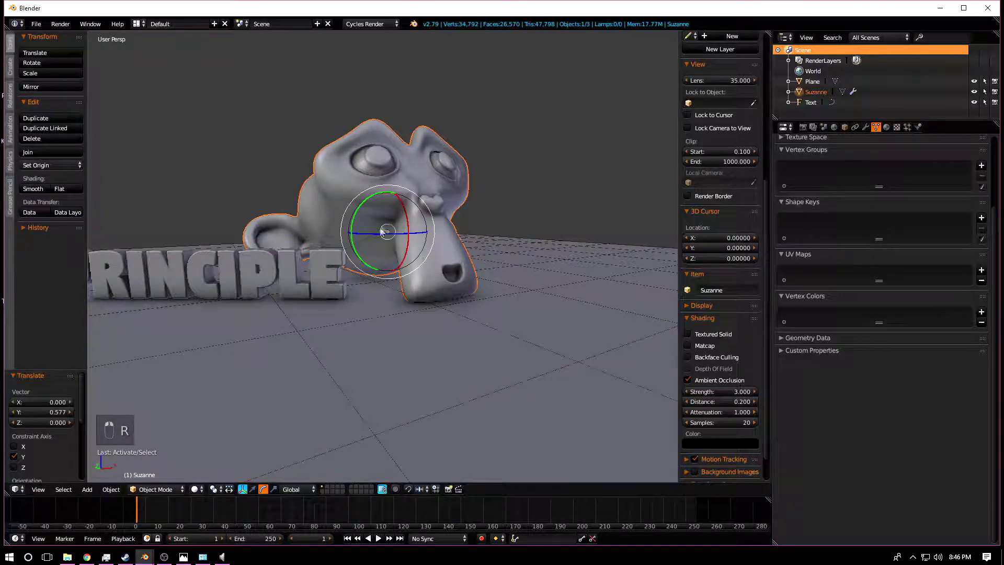
drag(408, 221, 406, 219)
Lower the monkey head about 0.054 along Z onto the floor plane
key(g)
key(z)
click(387, 193)
middle_drag(354, 315, 437, 281)
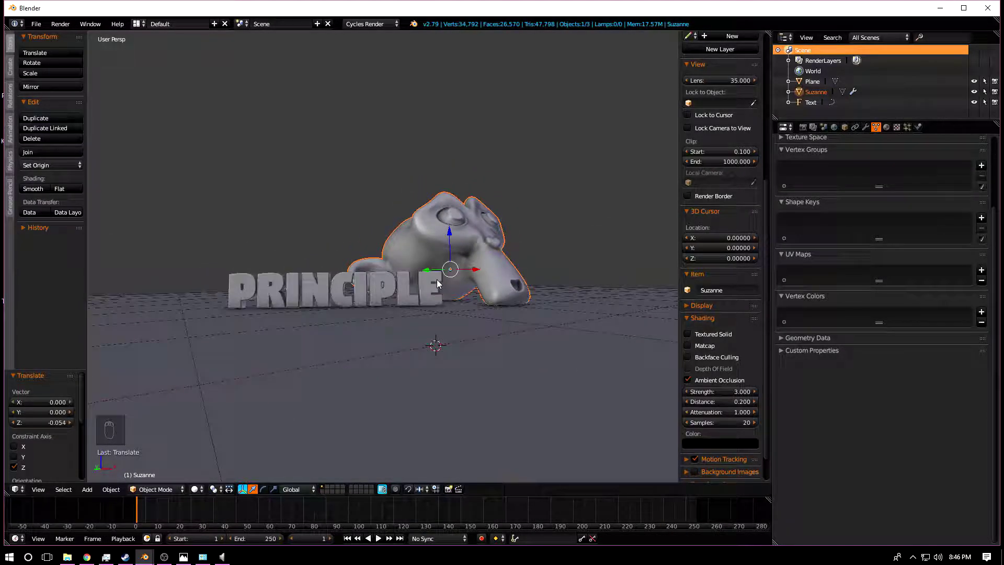
Add a camera at the origin, with the text and monkey head framed in a low frontal perspective view
mouse_move(431, 284)
middle_down()
mouse_move(419, 292)
mouse_move(464, 277)
mouse_move(442, 269)
middle_up()
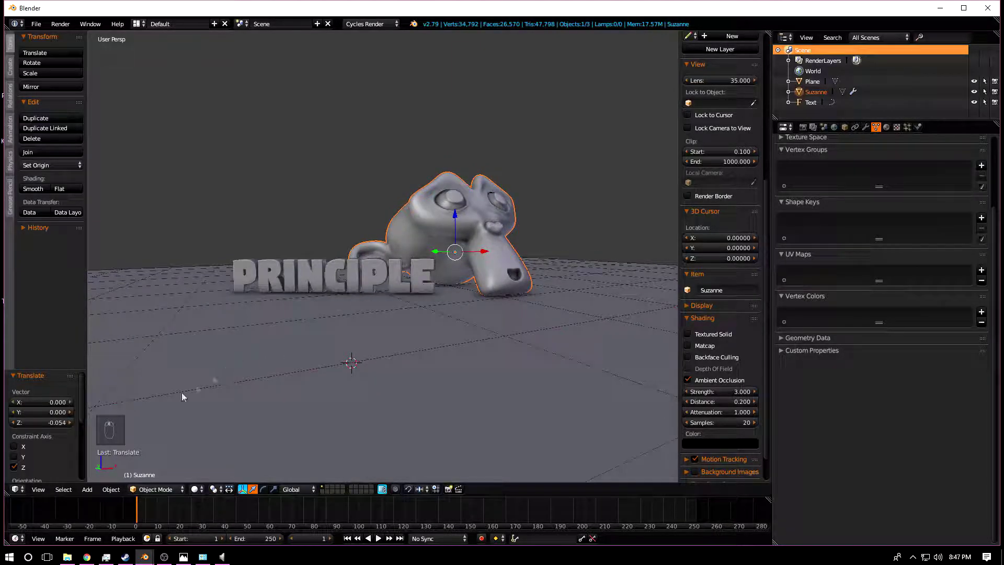
click(39, 490)
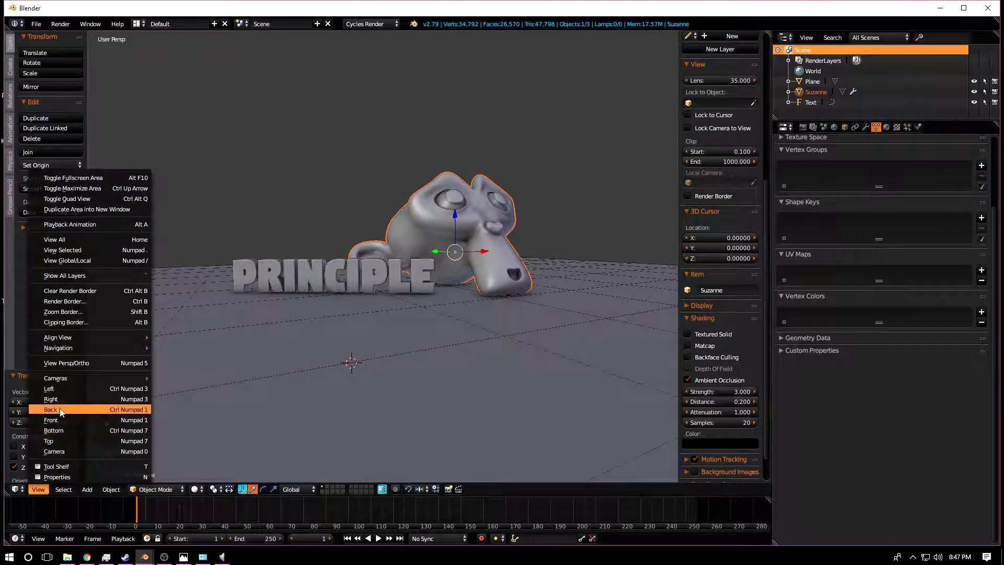
mouse_move(65, 340)
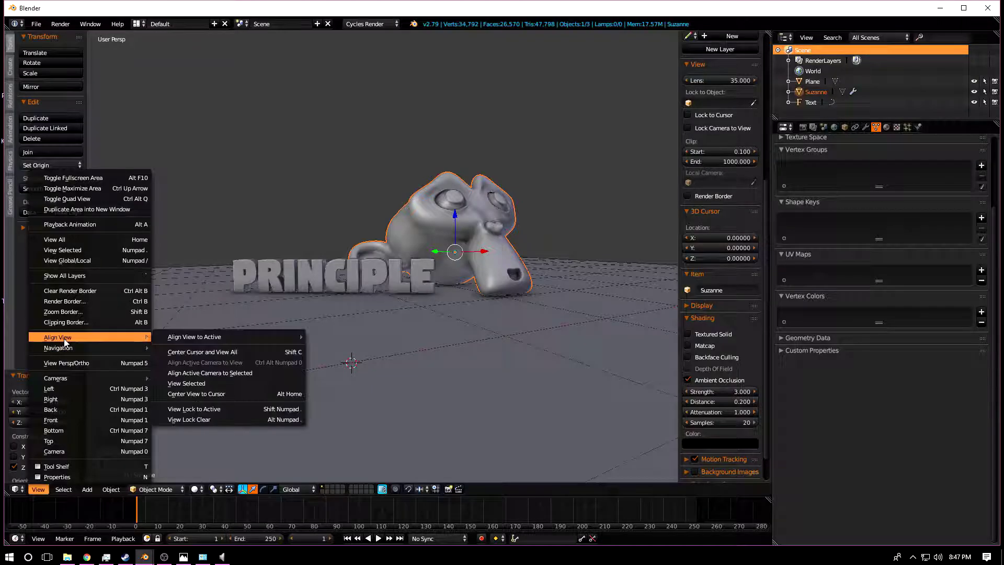
click(191, 349)
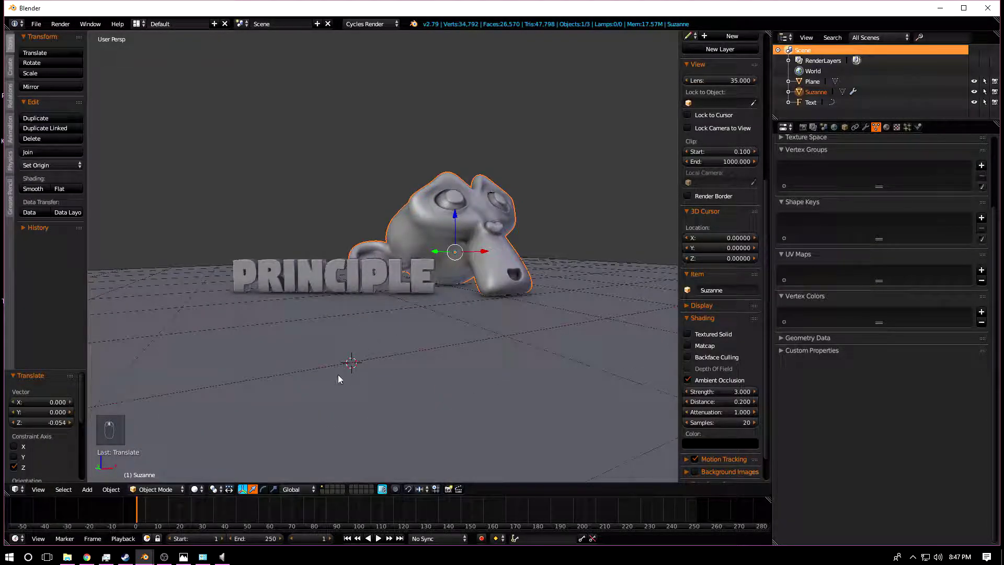
key(shift+a)
click(325, 432)
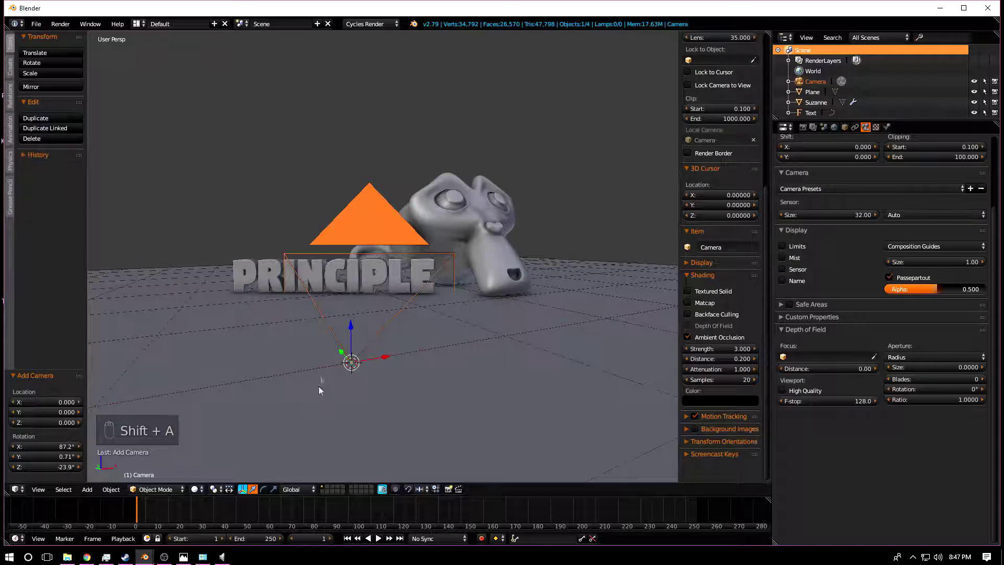
Align the active camera to the current view of the text and monkey head
key(alt+a)
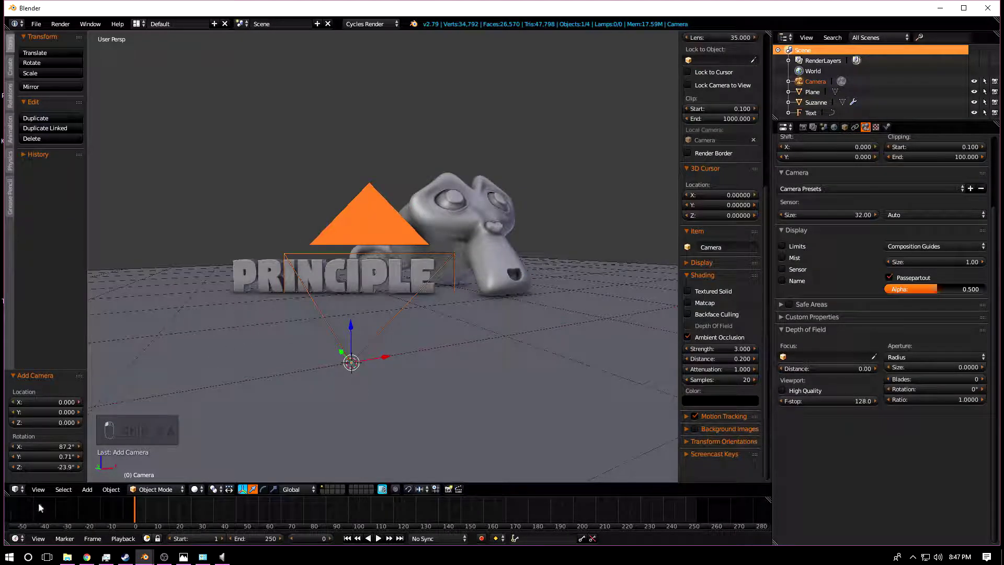
click(38, 490)
mouse_move(67, 340)
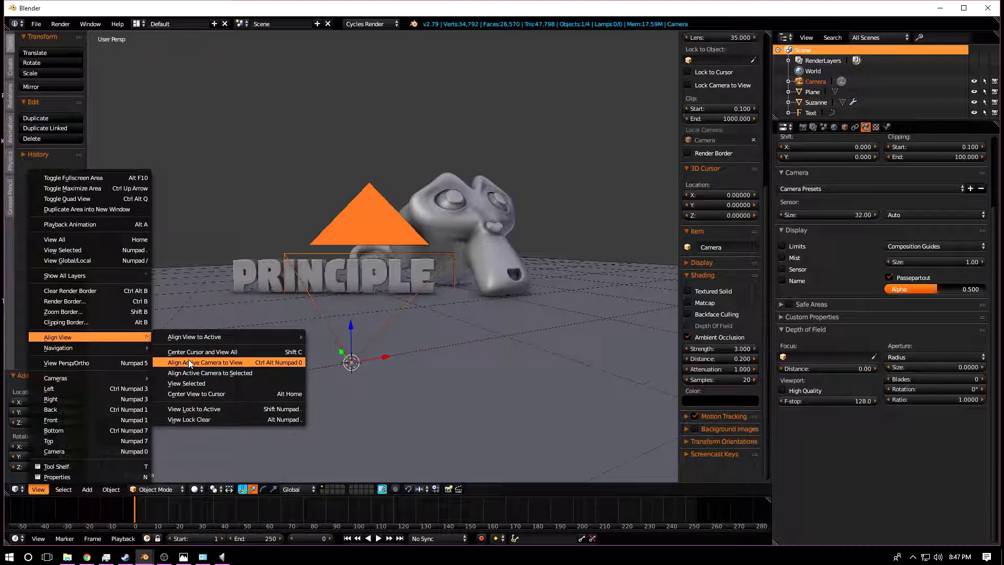
click(209, 361)
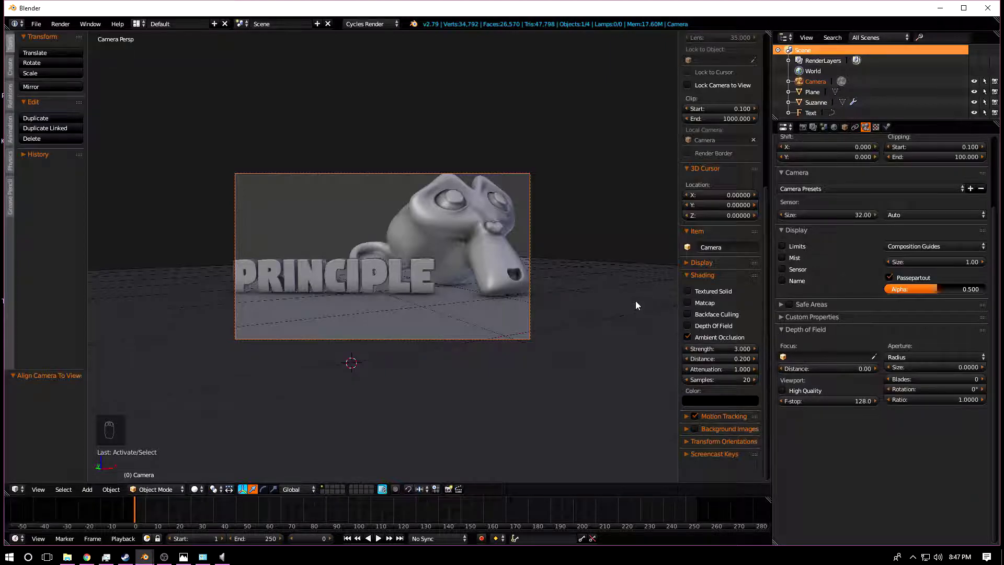
Lock the camera to the view so that viewport navigation moves it
key(n)
key(n)
scroll(716, 261, up, 6)
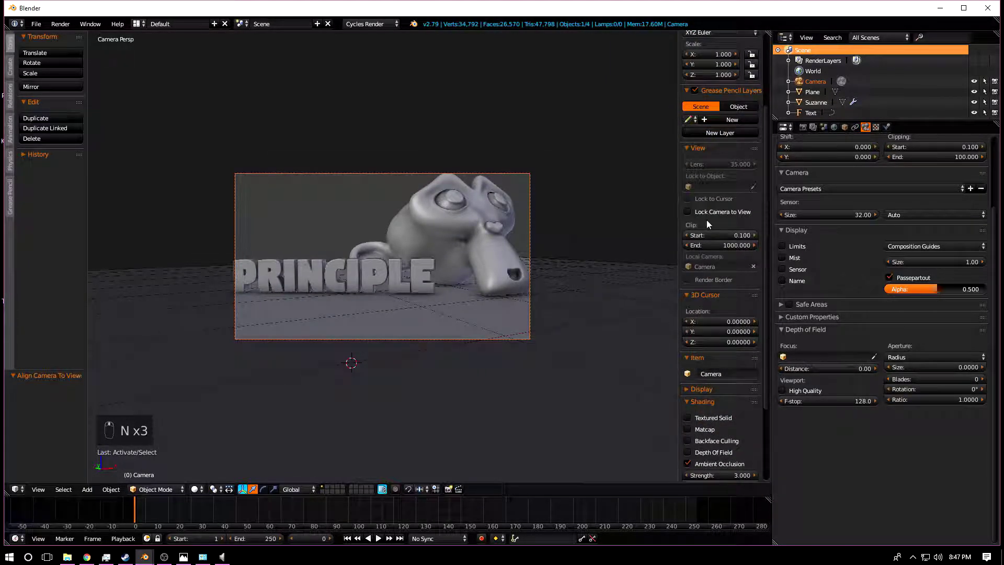
click(698, 210)
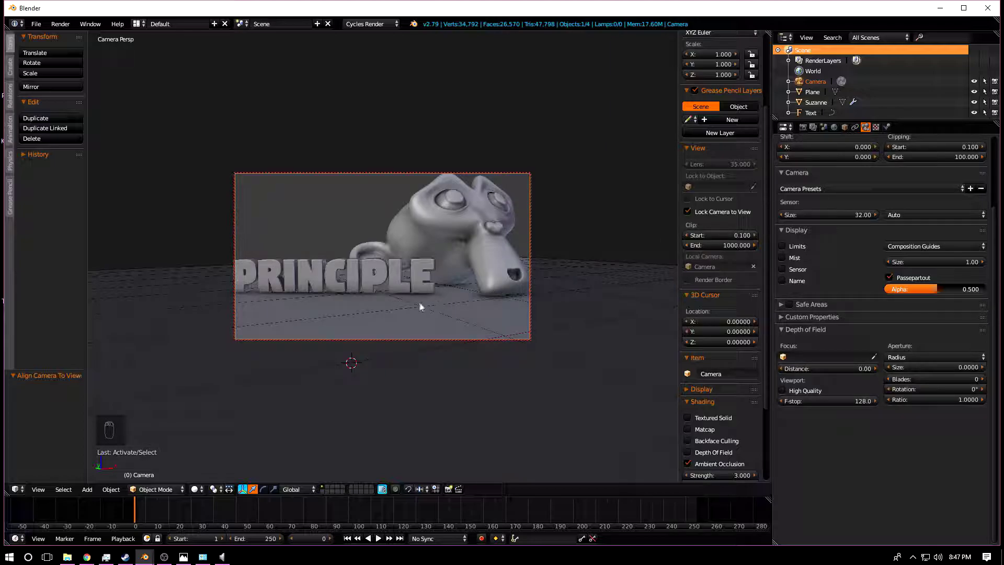
Pull the camera back to fit the text and monkey head in frame, and set its focal length to about 26.72 mm
scroll(419, 306, down, 2)
middle_drag(411, 300, 442, 289)
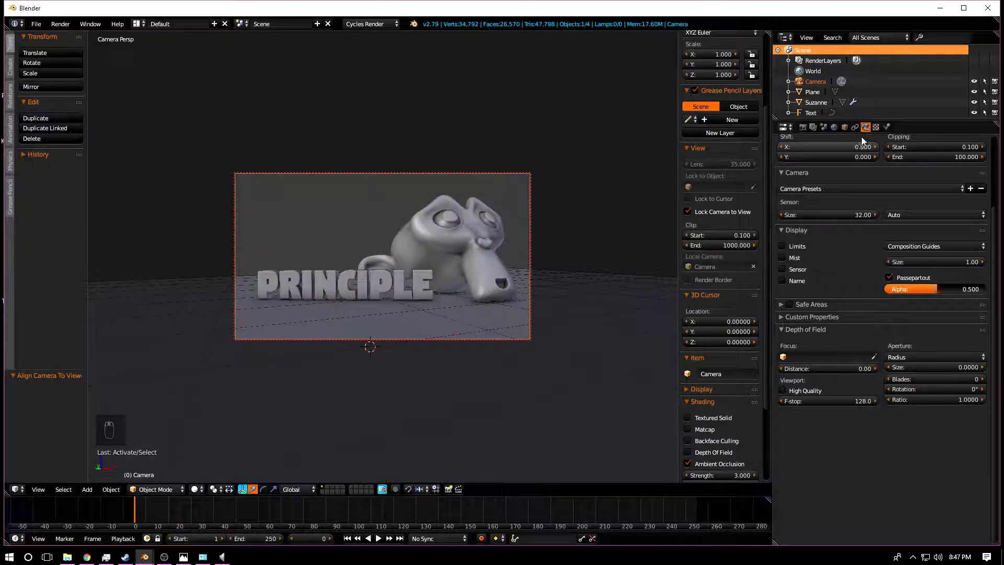
scroll(836, 253, up, 4)
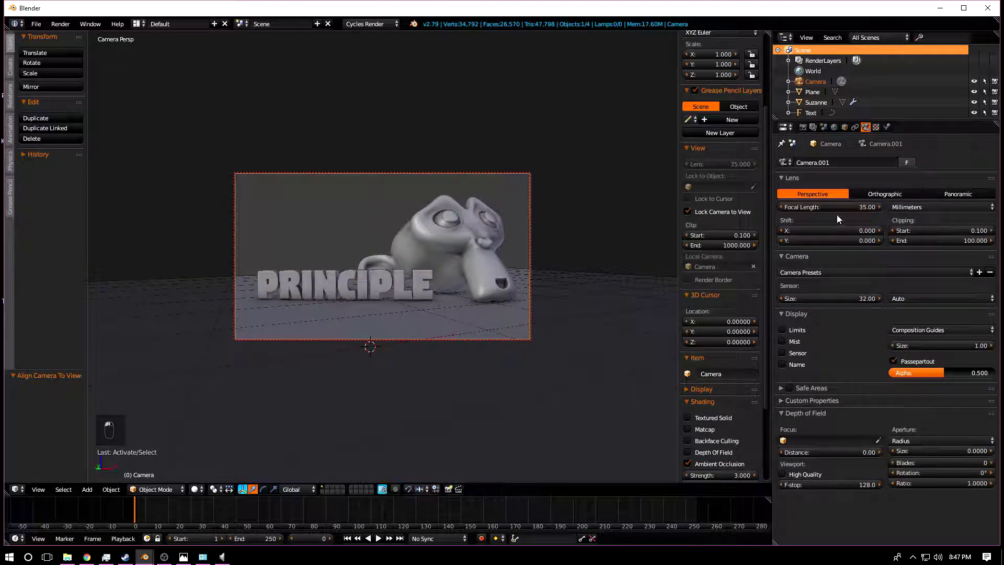
drag(842, 209, 779, 209)
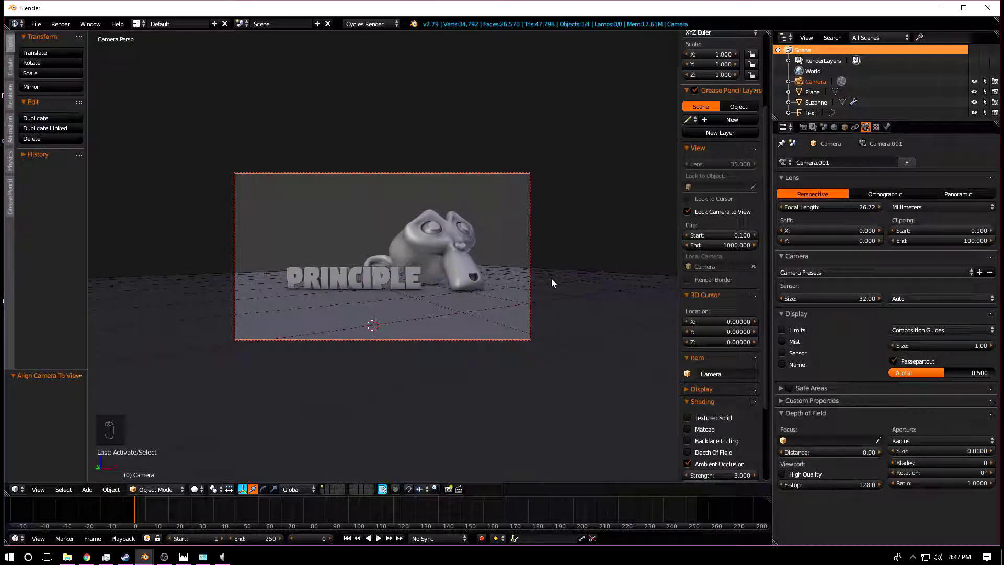
Fine-tune the camera framing around the text and monkey head, and unlock the camera from the view
scroll(524, 254, down, 3)
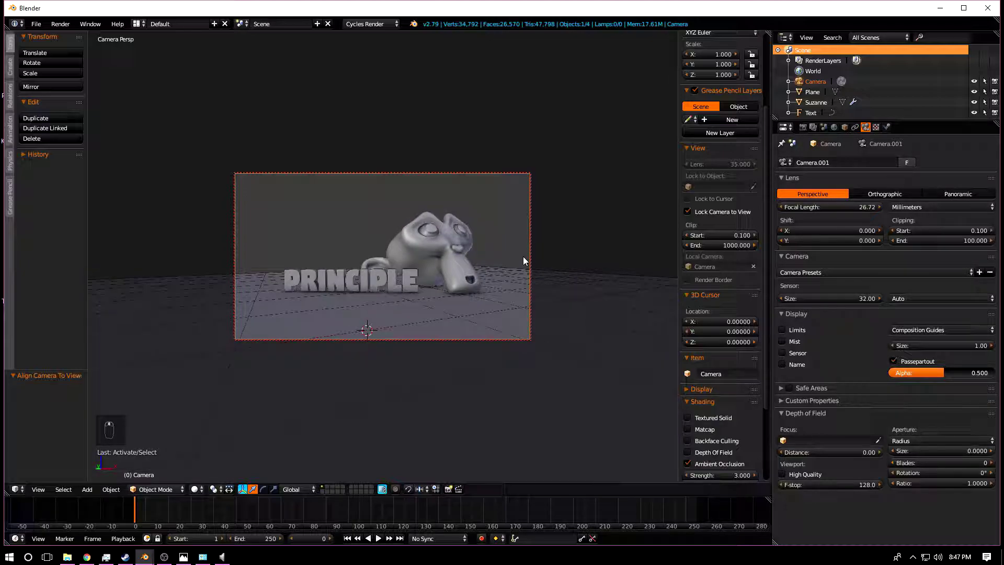
middle_drag(524, 254, 525, 251)
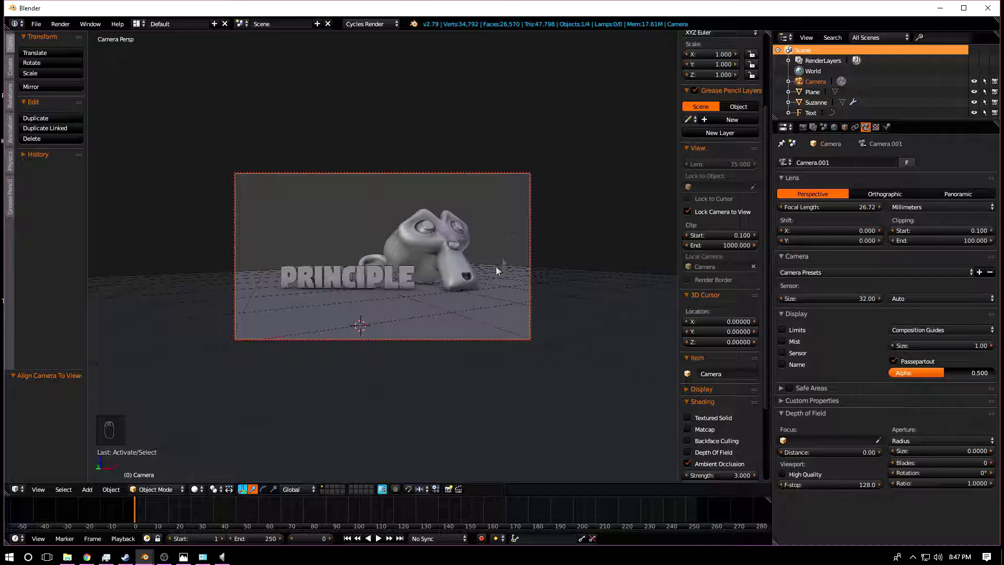
click(698, 212)
key(n)
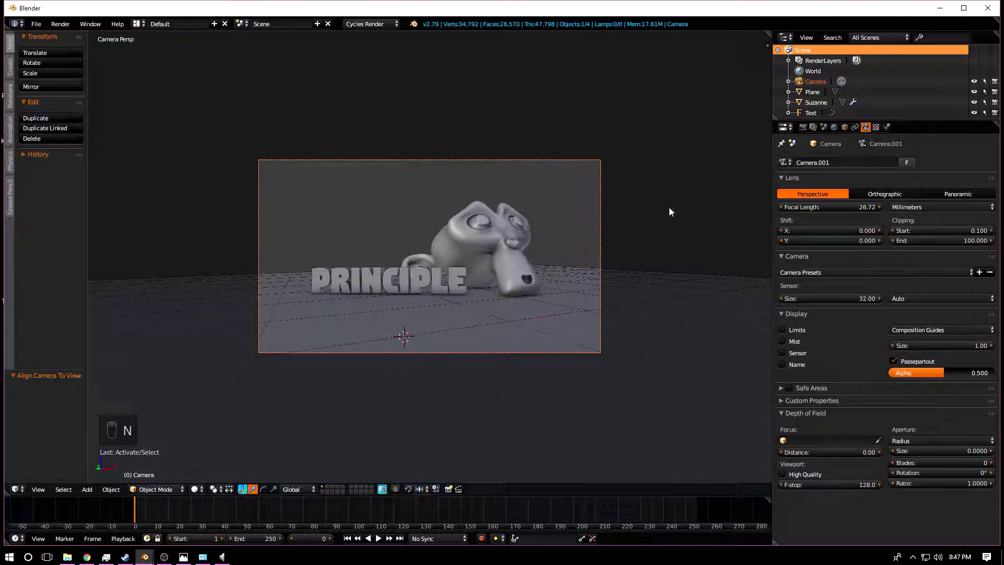
Leave the camera view and add a Sun lamp at the scene origin
middle_drag(676, 205, 481, 260)
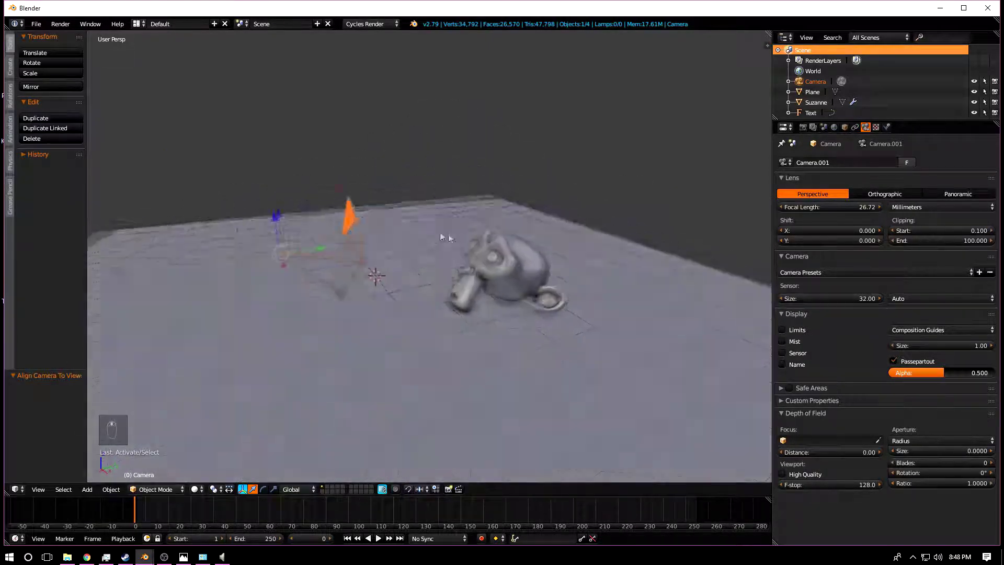
scroll(455, 256, up, 3)
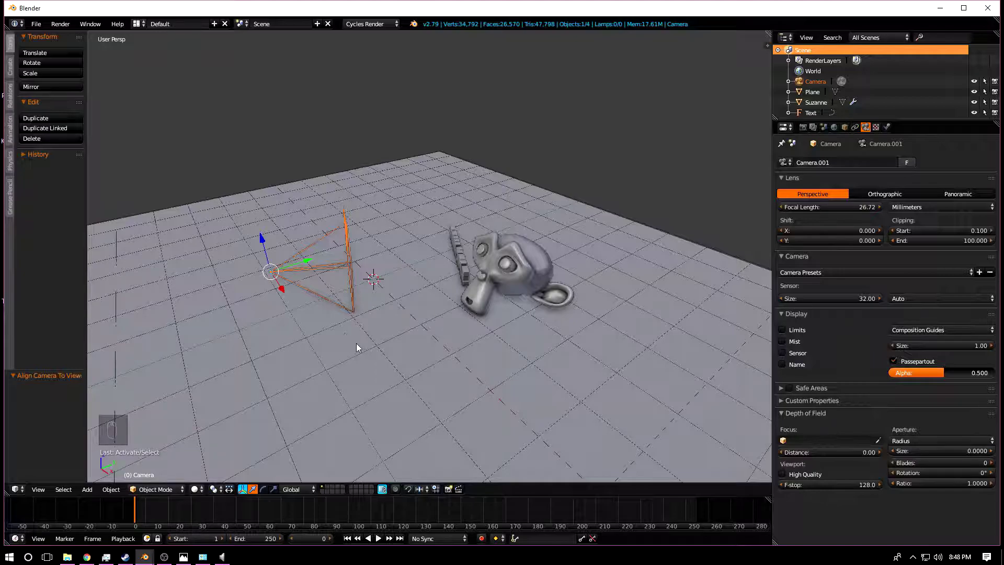
key(shift+a)
mouse_move(338, 354)
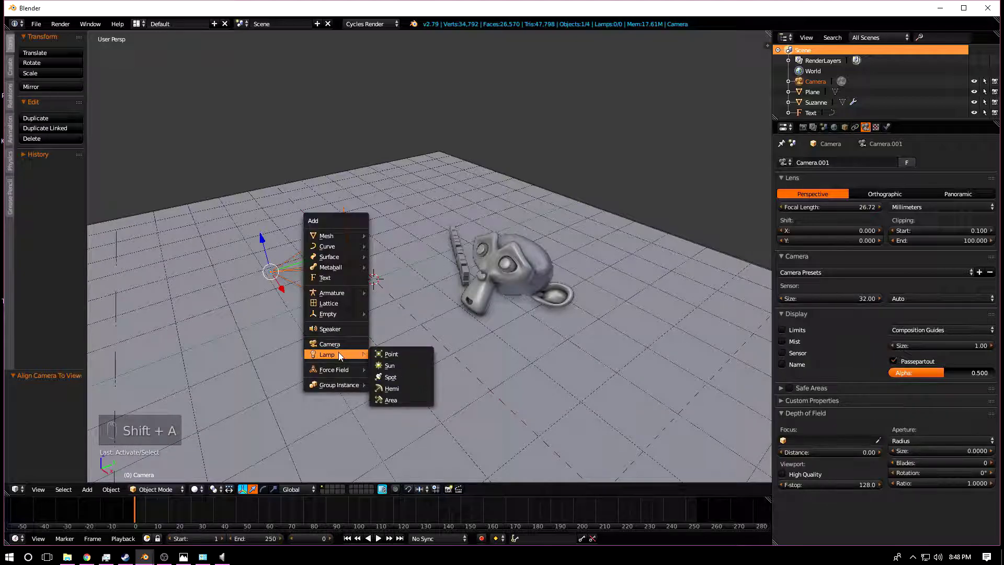
click(405, 365)
Move the sun lamp behind the camera along the negative Y axis and raise it about 6.814 along Z
scroll(416, 282, down, 6)
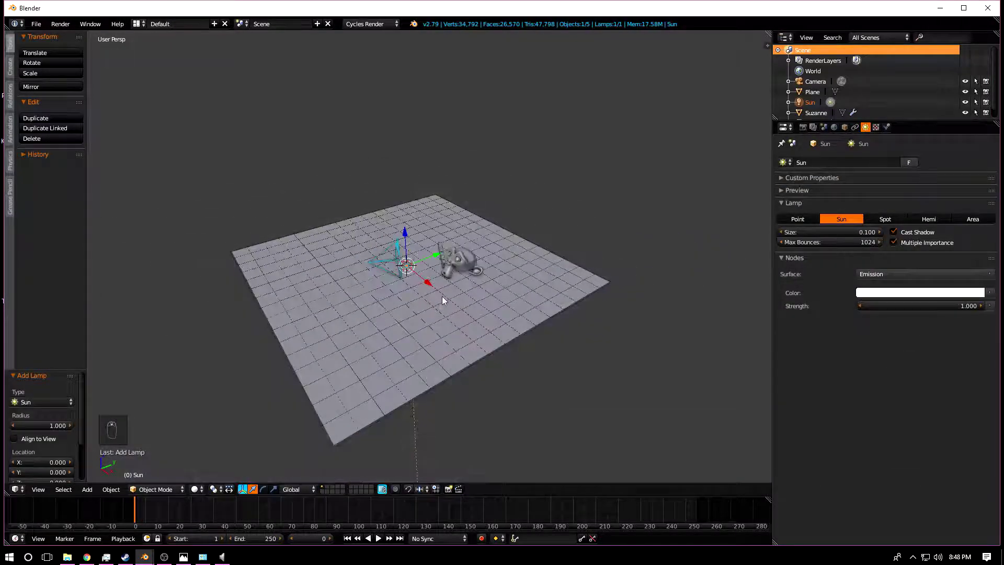
middle_drag(502, 277, 607, 300)
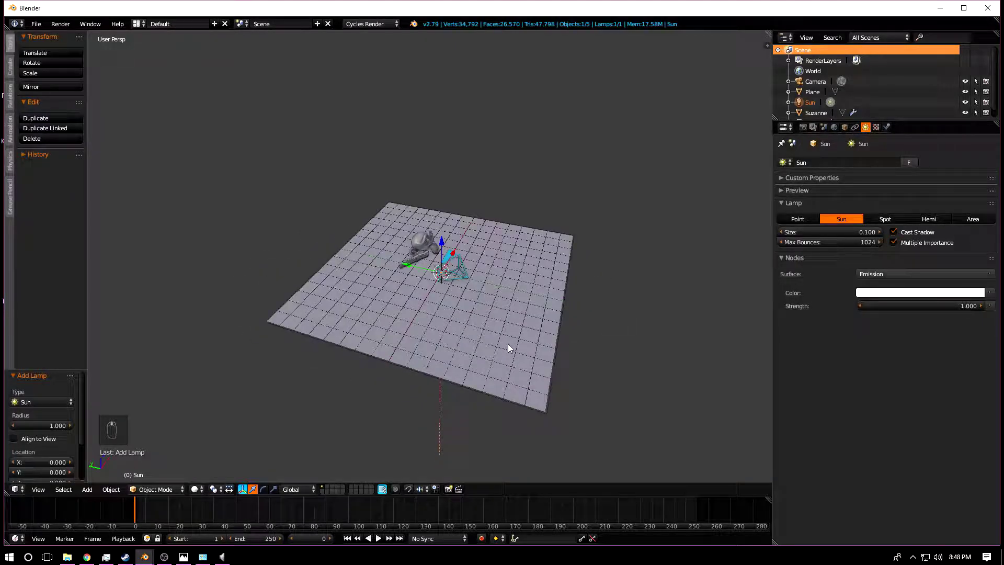
key(r)
right_click(537, 318)
middle_drag(537, 319, 443, 249)
drag(442, 249, 293, 285)
mouse_move(293, 285)
middle_down()
mouse_move(352, 240)
mouse_move(300, 296)
middle_up()
drag(300, 296, 287, 150)
Rotate the sun lamp about 28.9 degrees around the global X axis to aim it at the monkey head
middle_drag(343, 221, 328, 206)
click(263, 489)
drag(321, 183, 314, 156)
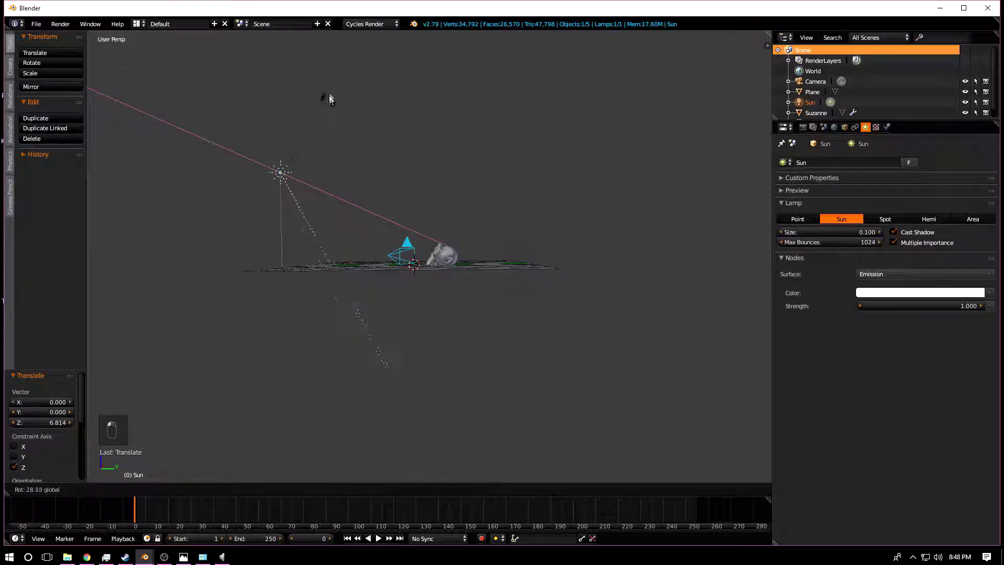
drag(329, 100, 328, 97)
middle_drag(375, 450, 258, 328)
drag(234, 238, 224, 257)
middle_drag(224, 256, 350, 327)
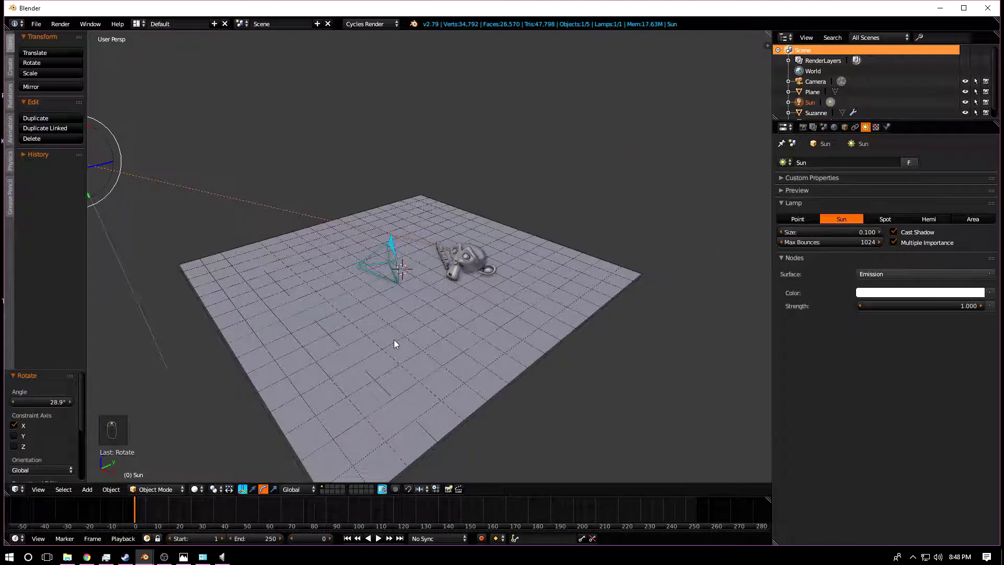
Preview the sun lighting on the text and monkey head in rendered shading, and return to solid shading
key(shift+z)
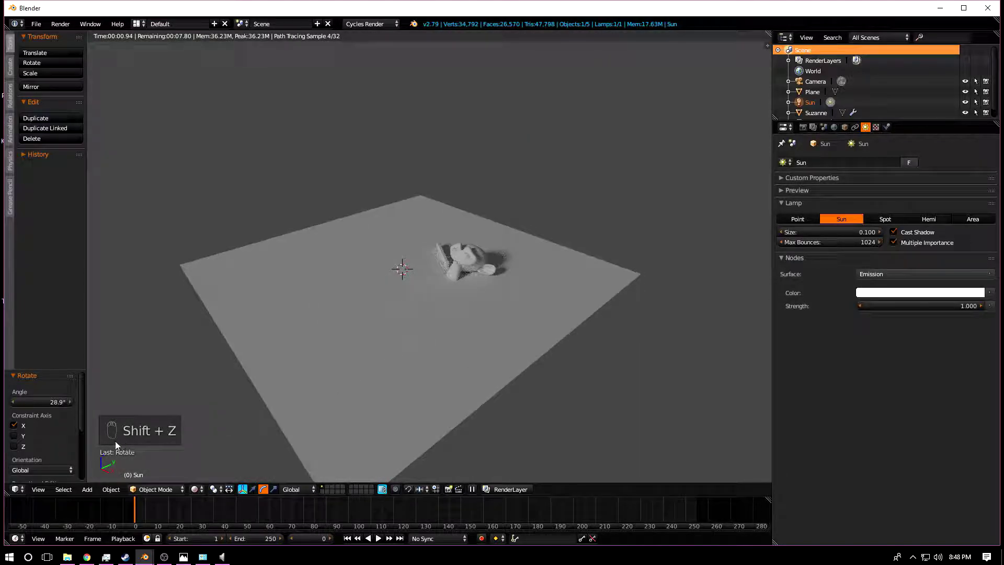
middle_drag(196, 472, 402, 339)
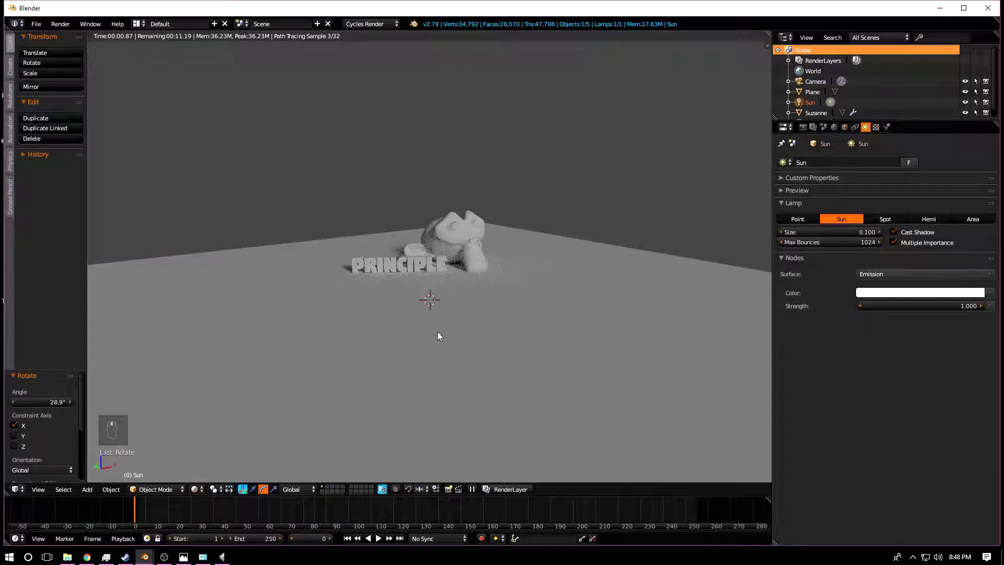
key(shift+z)
Add a second mesh plane with radius 1 at the scene origin
mouse_move(215, 480)
middle_down()
mouse_move(283, 428)
mouse_move(392, 403)
mouse_move(456, 363)
mouse_move(503, 313)
middle_up()
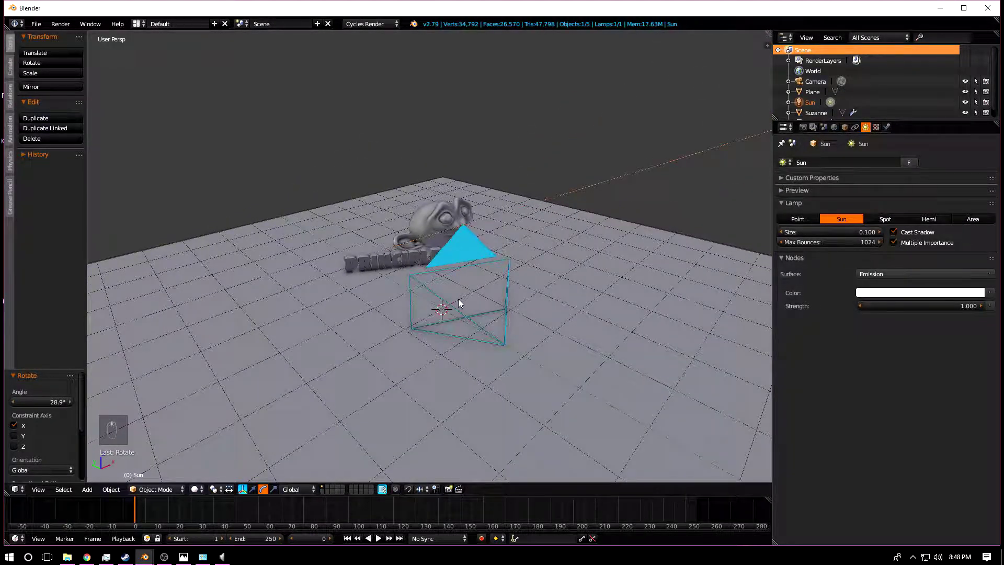
key(shift+a)
mouse_move(452, 179)
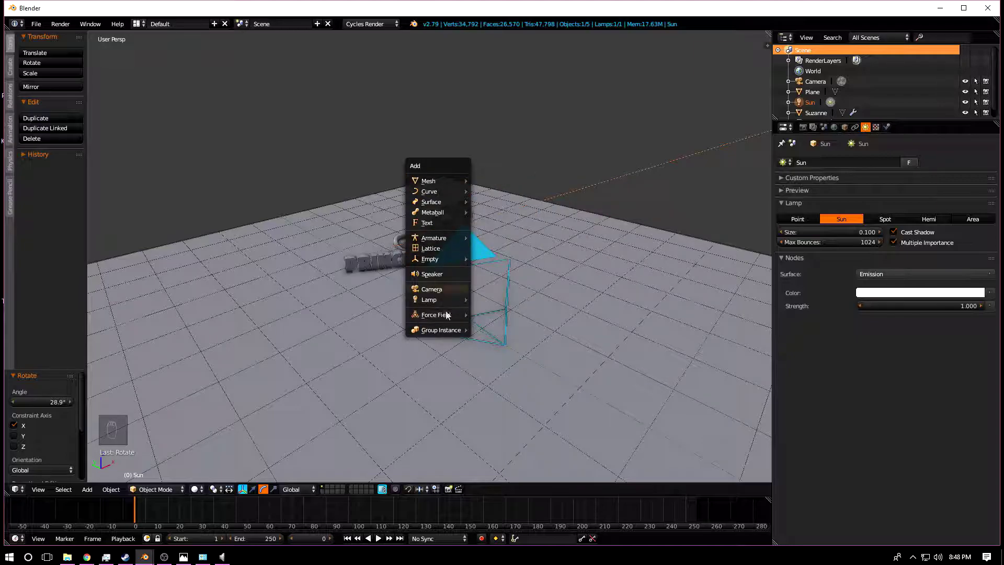
key(Escape)
key(shift+a)
mouse_move(411, 191)
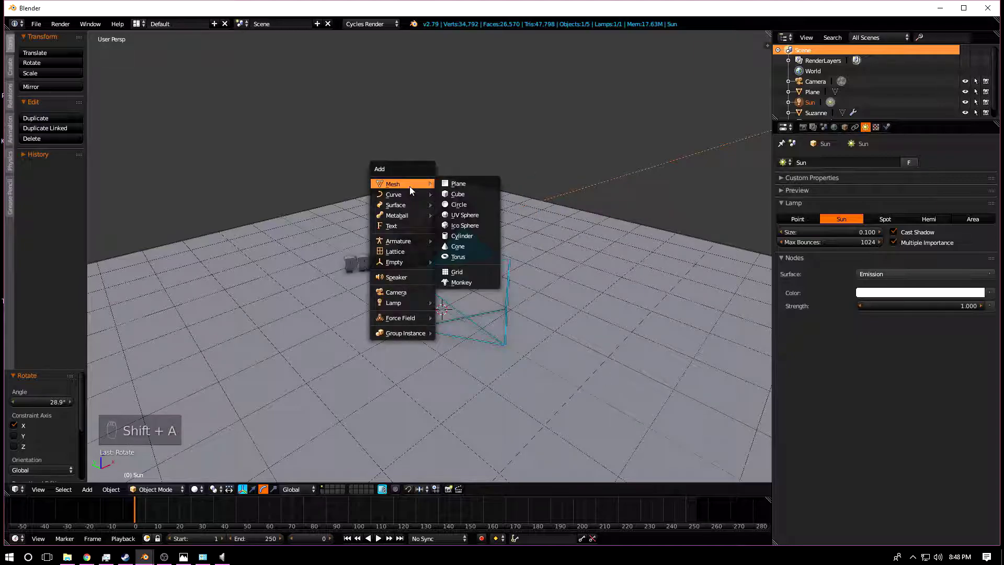
click(458, 184)
scroll(504, 305, down, 3)
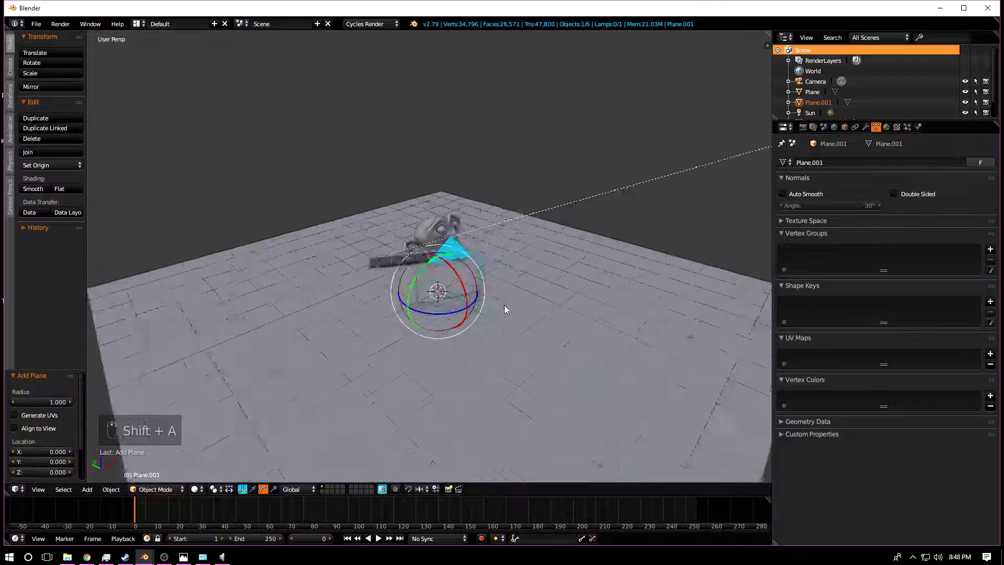
Rotate the new plane about 48.7 degrees around the global X axis
middle_drag(480, 316, 418, 318)
key(r)
click(494, 273)
Stretch the tilted plane along the X axis by a factor of about 2.909
click(273, 489)
key(s)
key(x)
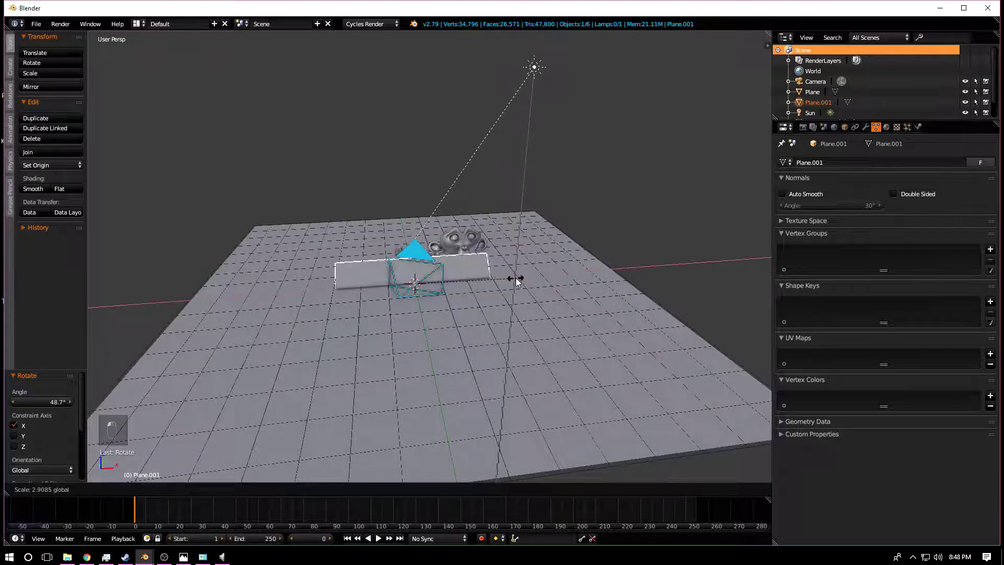
click(516, 282)
Move the tilted plane behind the camera, about -4.952 along Y and -2.915 along X
middle_drag(517, 281, 498, 294)
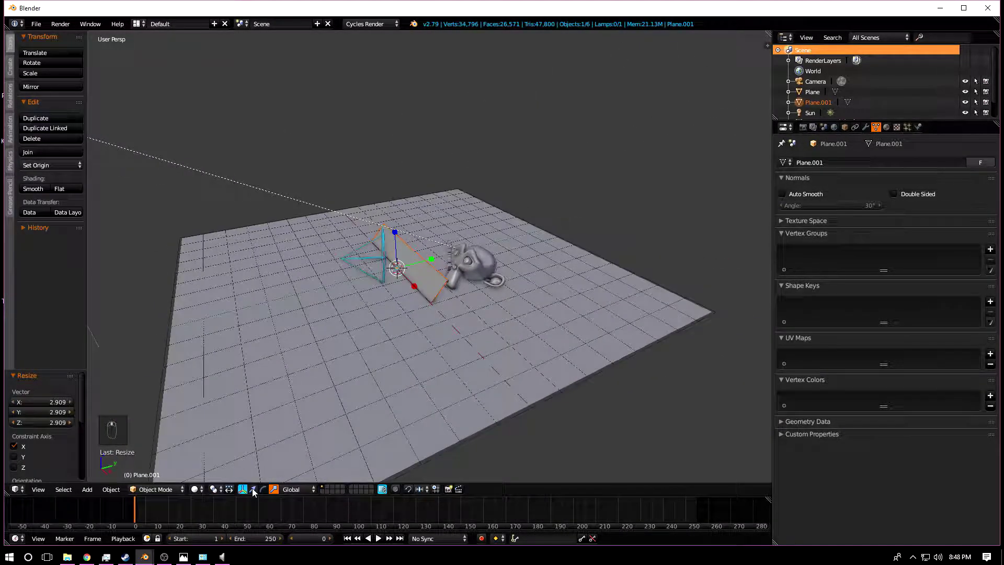
drag(411, 260, 257, 296)
middle_drag(256, 297, 403, 319)
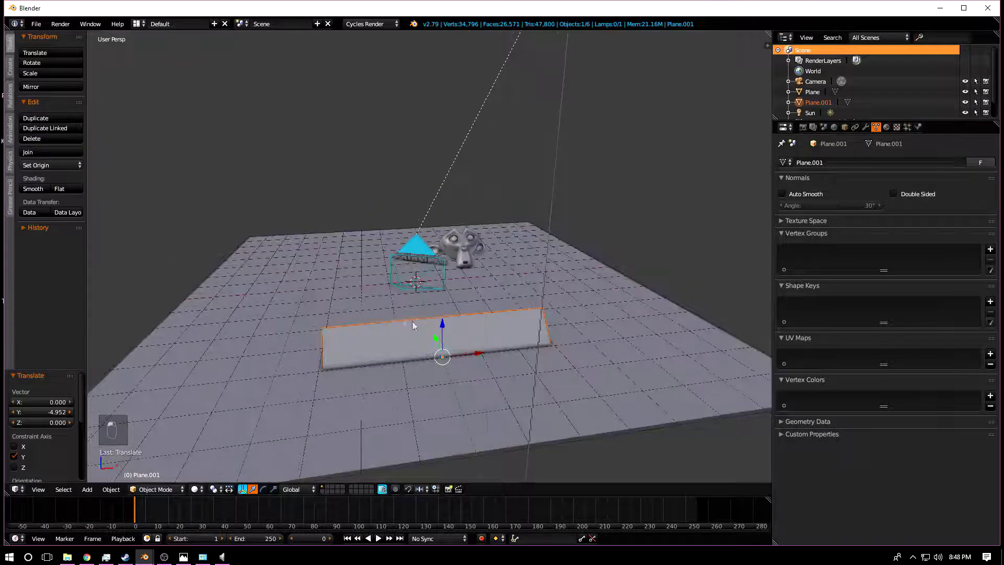
drag(444, 327, 281, 344)
middle_drag(281, 344, 406, 438)
Rotate the tilted plane about -34.6 degrees around the global Z axis so it faces the monkey head
scroll(378, 330, down, 4)
click(264, 489)
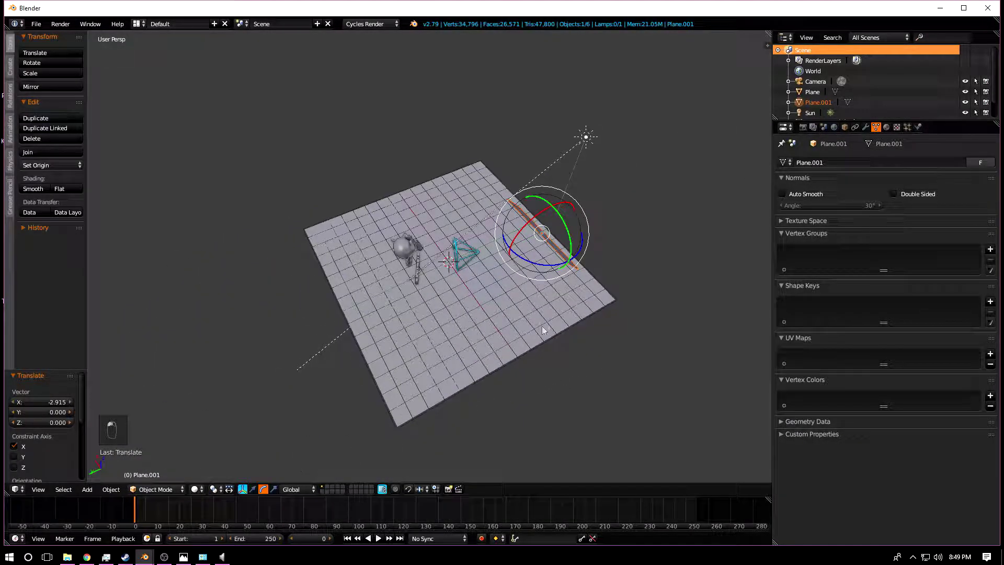
middle_drag(397, 324, 515, 324)
drag(517, 322, 497, 303)
middle_drag(497, 304, 282, 272)
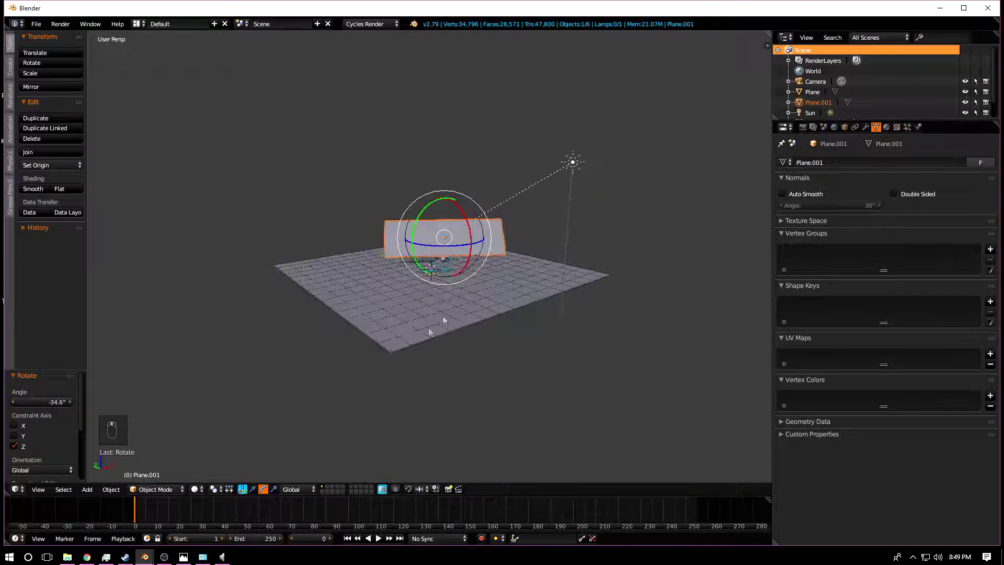
Stretch the tilted plane behind the camera along the global Z axis by a factor of about 2.239
click(273, 488)
middle_drag(387, 364, 471, 293)
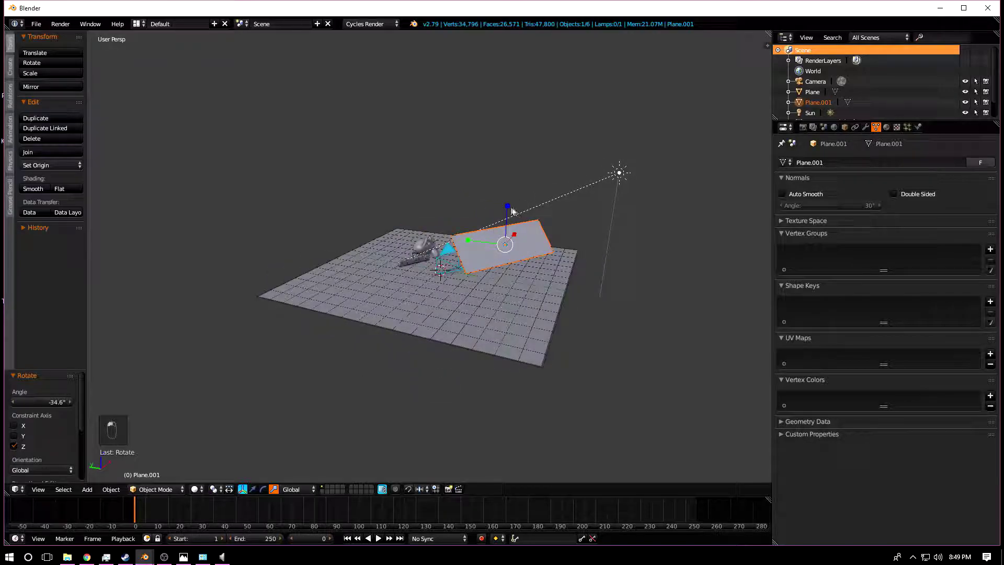
drag(509, 206, 510, 162)
middle_drag(434, 312, 470, 304)
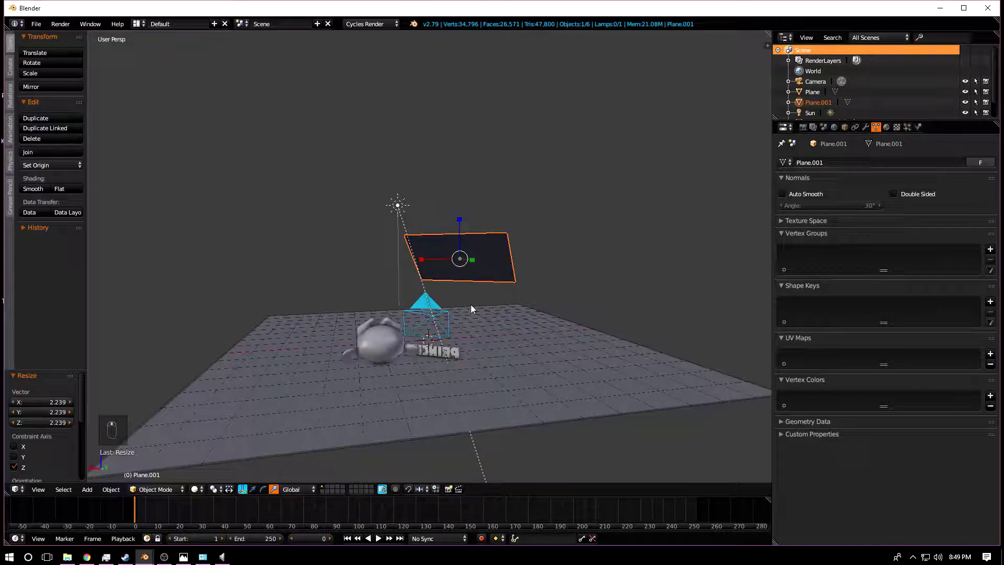
Give the tilted plane a new material with an Emission surface and a strength of 10
click(886, 128)
click(864, 197)
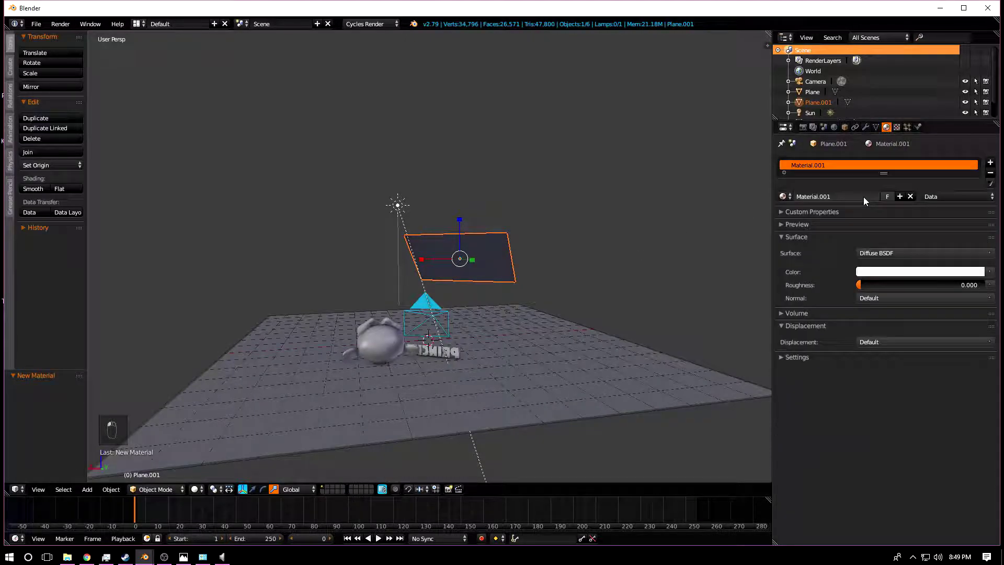
click(878, 253)
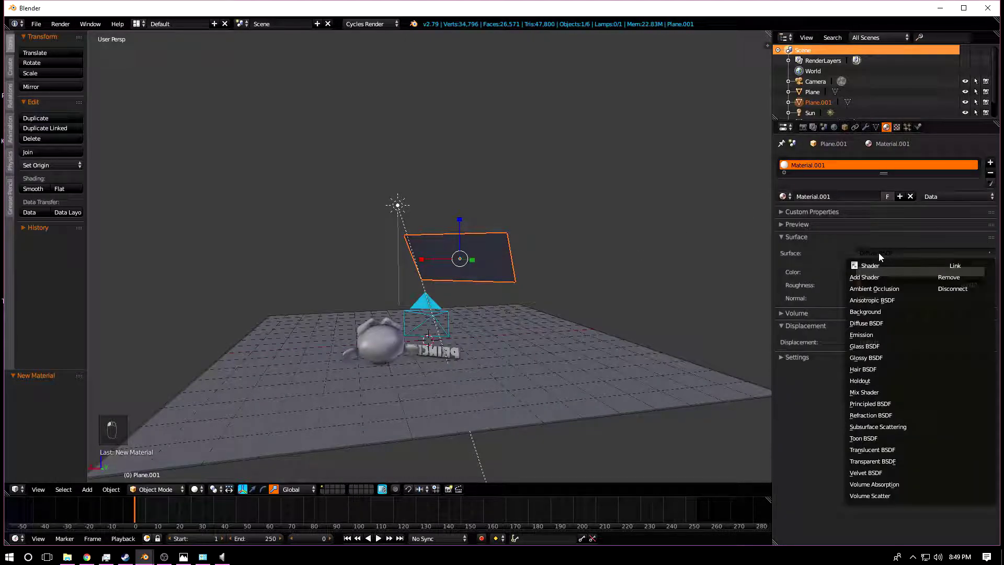
click(868, 334)
click(912, 285)
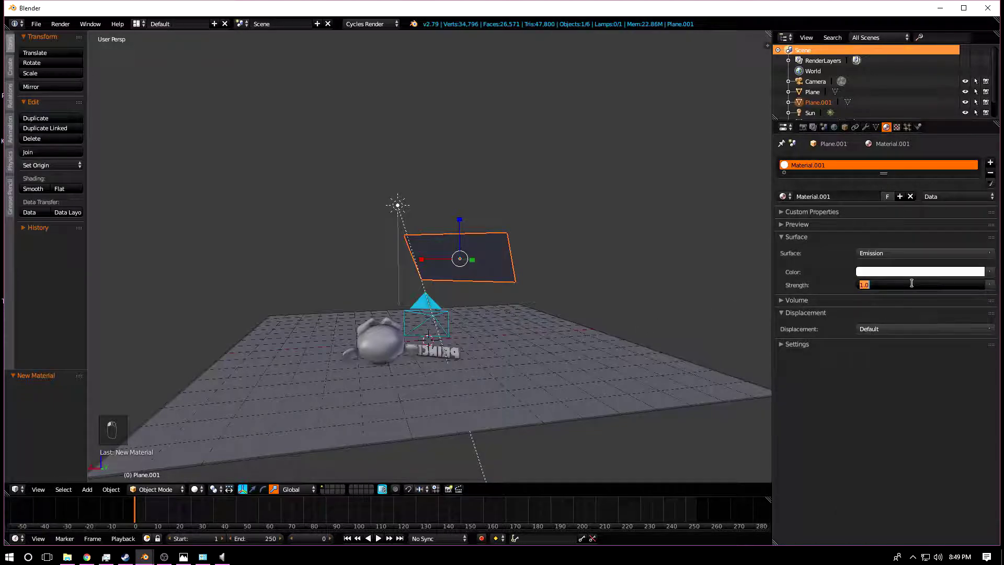
text(10)
key(Return)
Preview the emissive plane's light on the scene in rendered shading, and return to solid shading
key(shift+z)
mouse_move(539, 344)
middle_down()
mouse_move(361, 316)
mouse_move(398, 308)
mouse_move(355, 288)
middle_up()
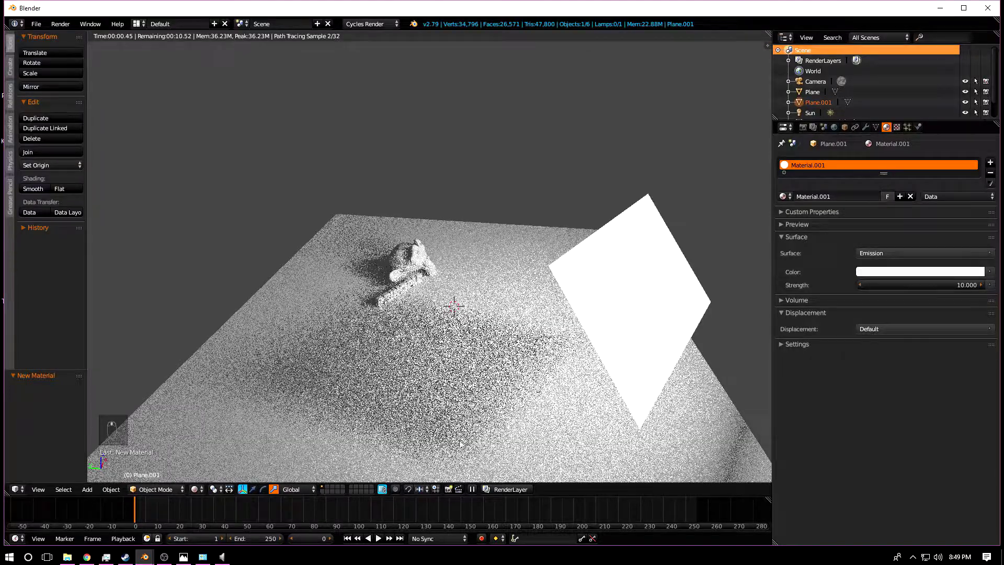
click(195, 489)
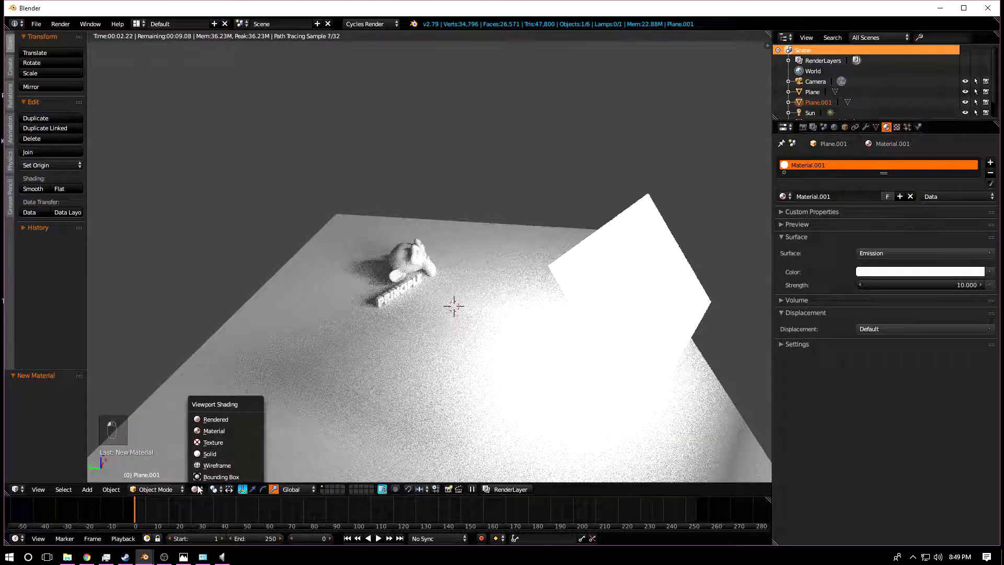
click(209, 453)
Deselect everything and show the scene through the camera in rendered viewport shading
scroll(426, 352, up, 3)
scroll(561, 325, down, 6)
middle_drag(516, 288, 281, 381)
scroll(471, 282, up, 2)
key(a)
click(39, 489)
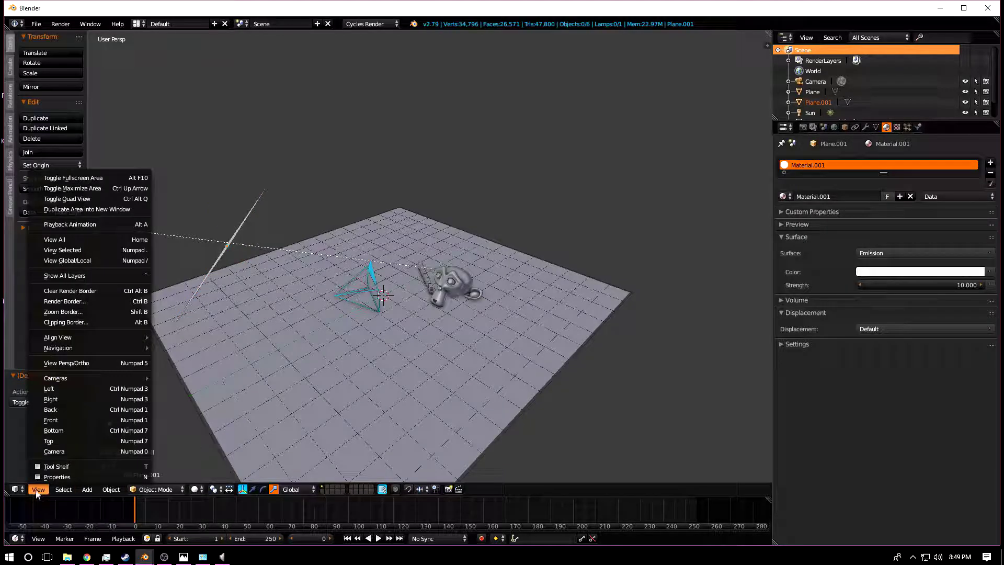
click(50, 453)
scroll(361, 363, up, 3)
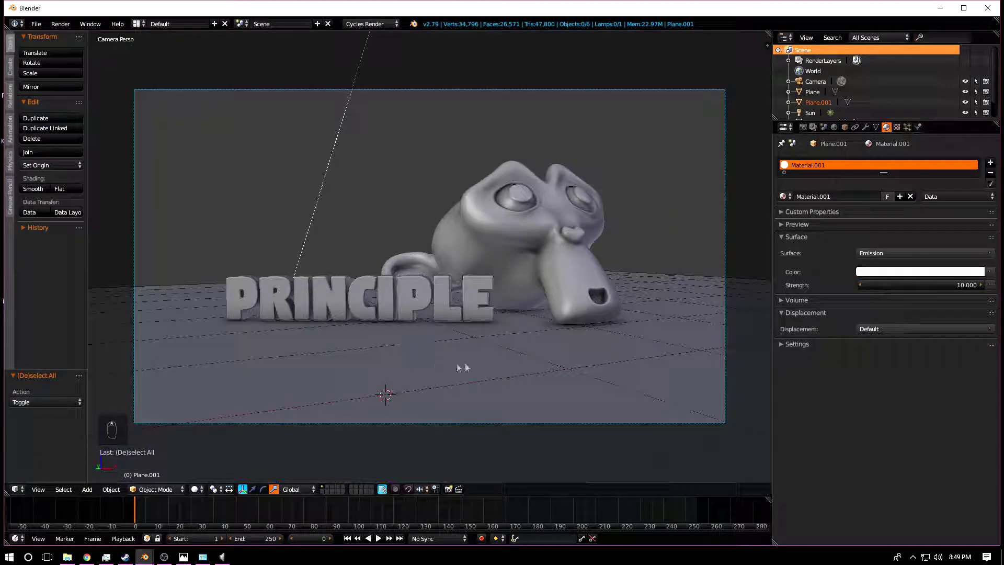
click(196, 489)
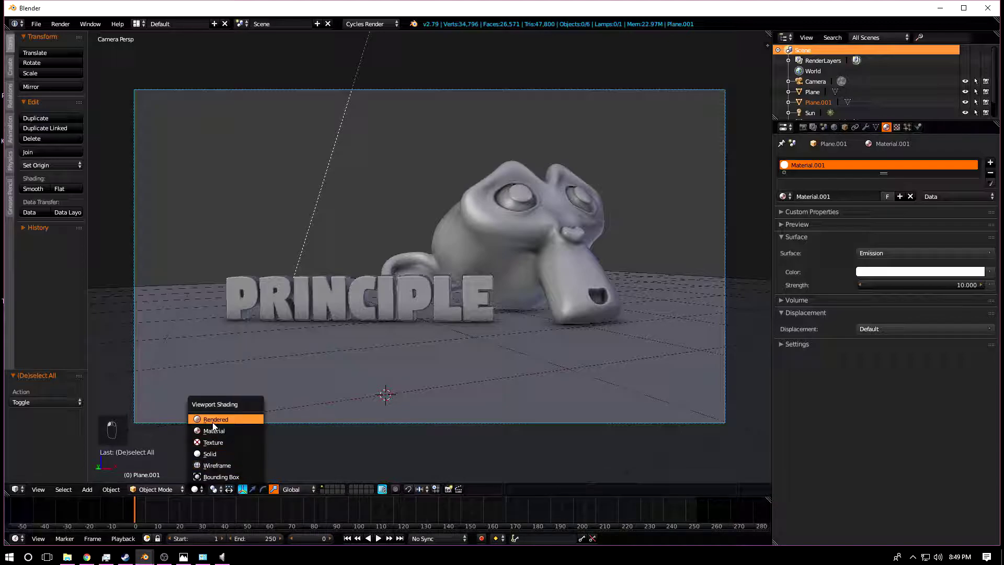
click(214, 420)
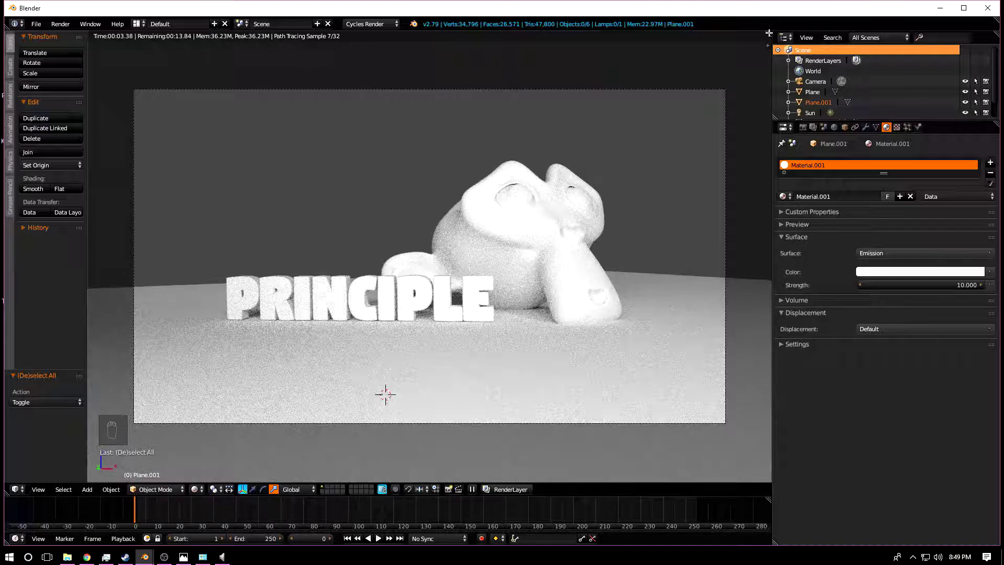
Split the 3D view in two side by side and turn the new area into a Node Editor
mouse_move(769, 33)
mouse_down()
mouse_move(403, 49)
mouse_move(437, 51)
mouse_up()
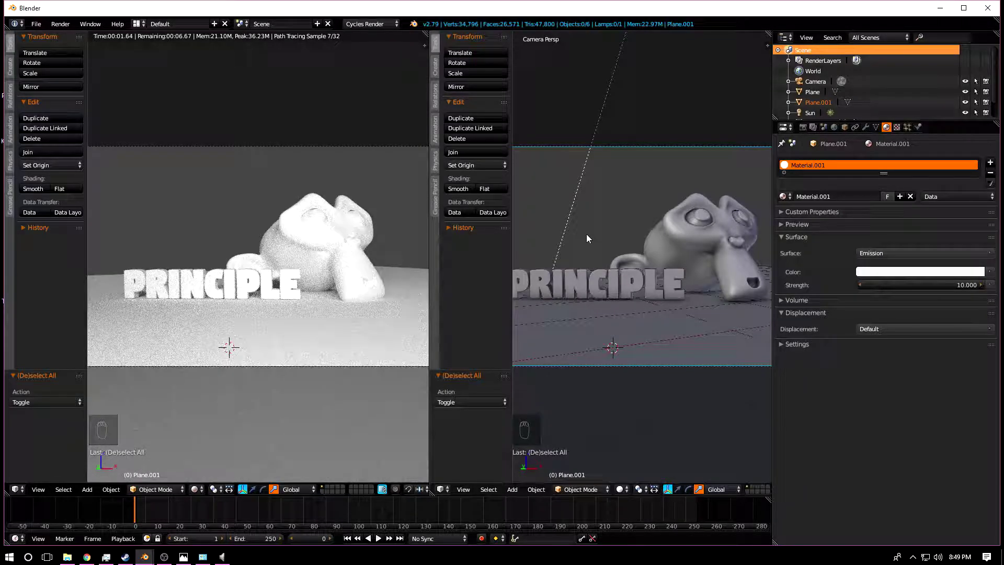
key(t)
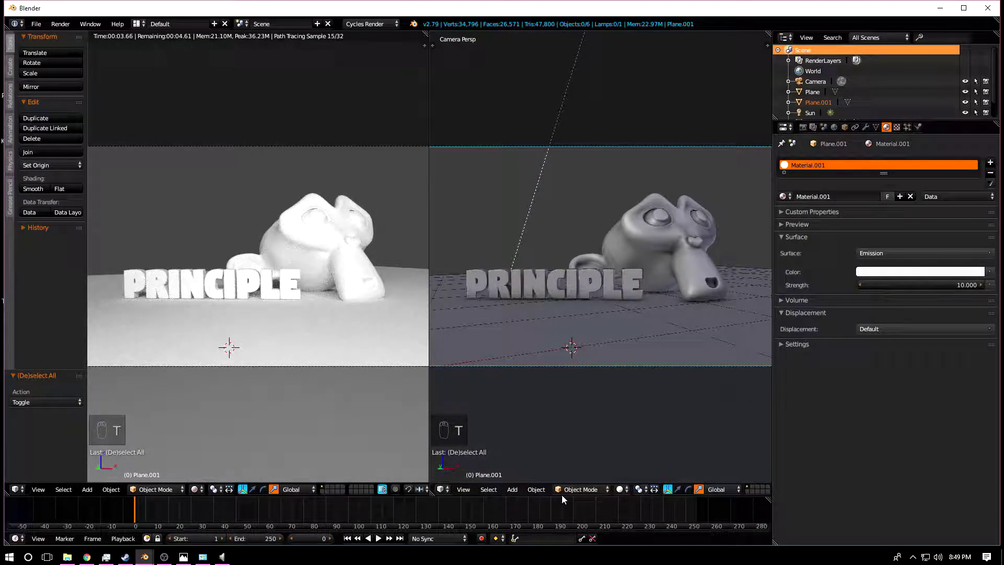
click(442, 490)
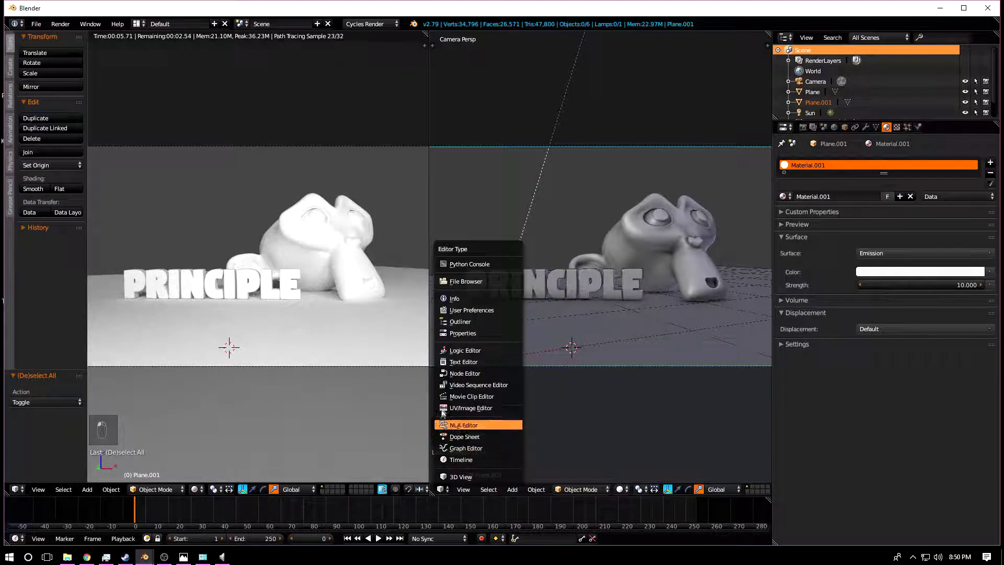
click(443, 374)
scroll(487, 366, up, 2)
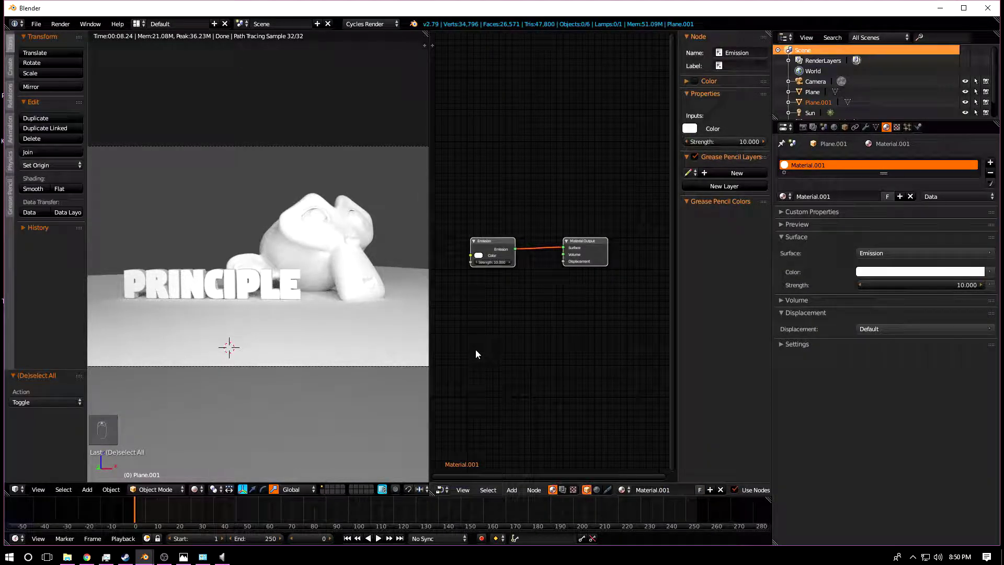
middle_drag(476, 351, 559, 344)
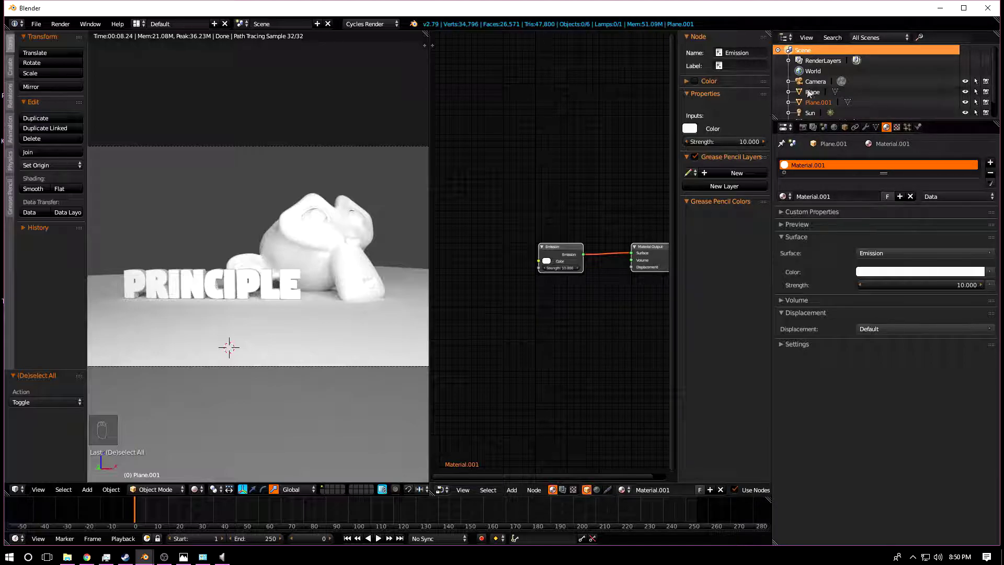
Select the monkey head Suzanne and give it a new material with a Principled BSDF surface
scroll(815, 97, down, 2)
click(814, 104)
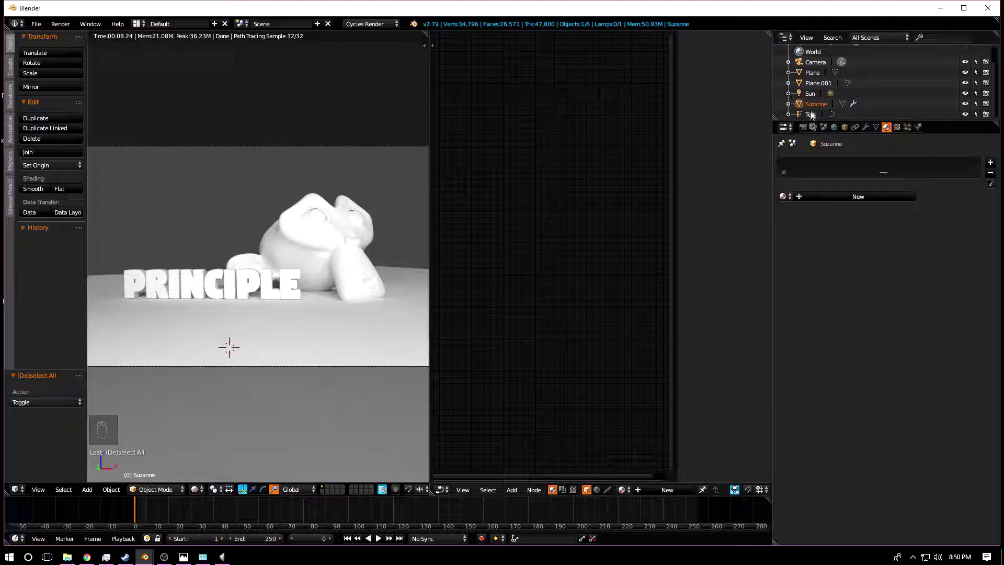
click(827, 196)
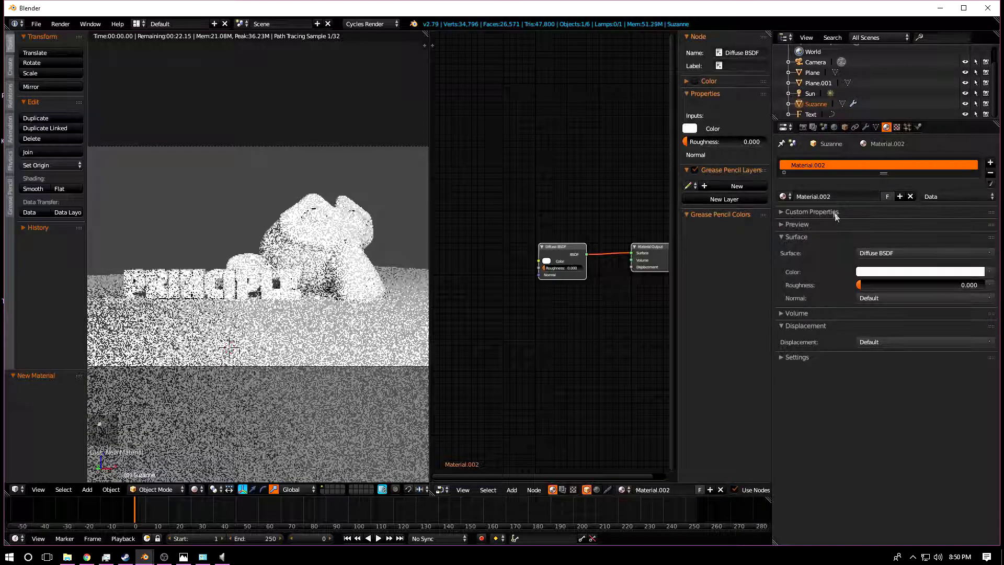
click(867, 253)
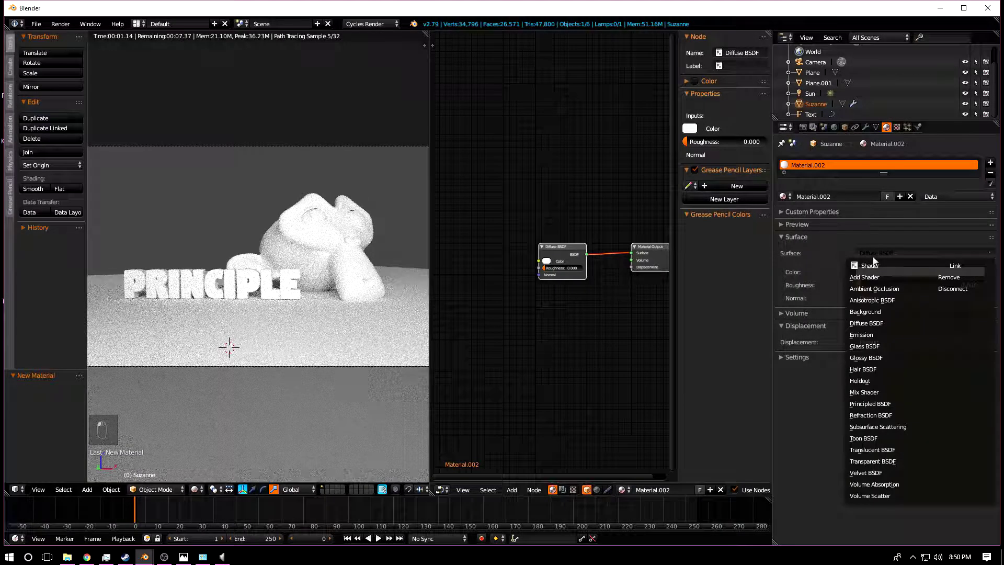
click(871, 404)
middle_drag(635, 325, 569, 267)
scroll(567, 277, up, 2)
middle_drag(505, 201, 579, 216)
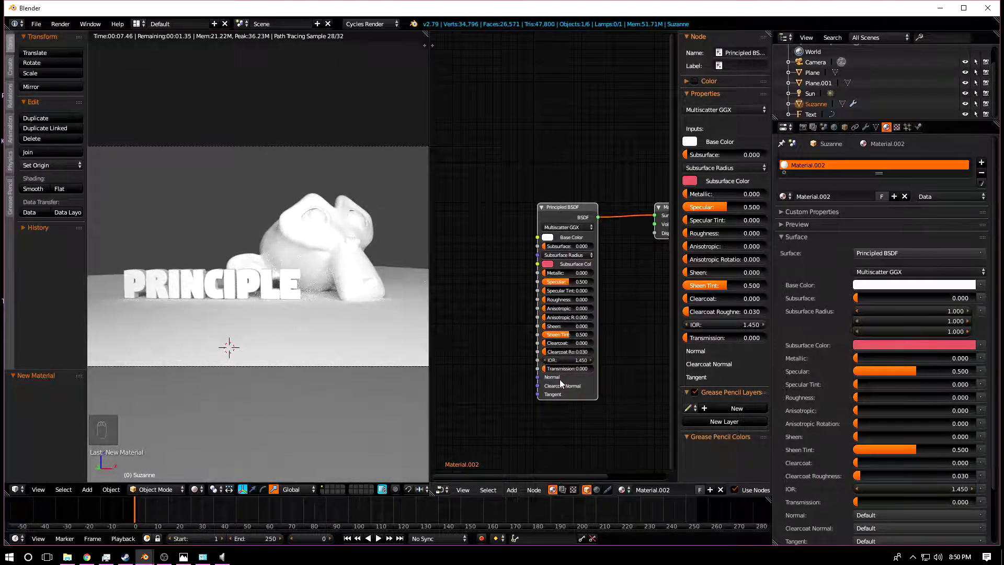
scroll(560, 310, up, 2)
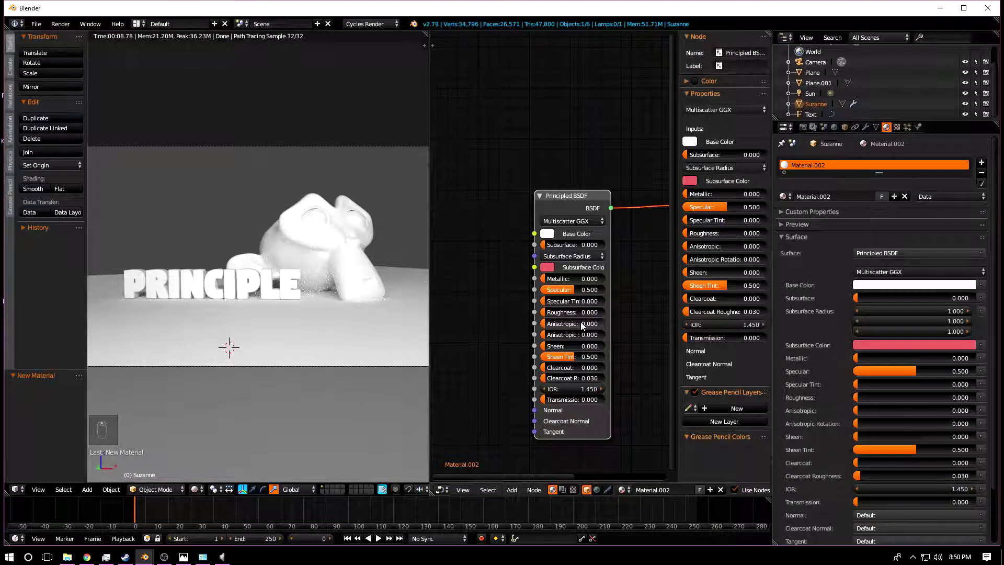
middle_drag(560, 293, 573, 277)
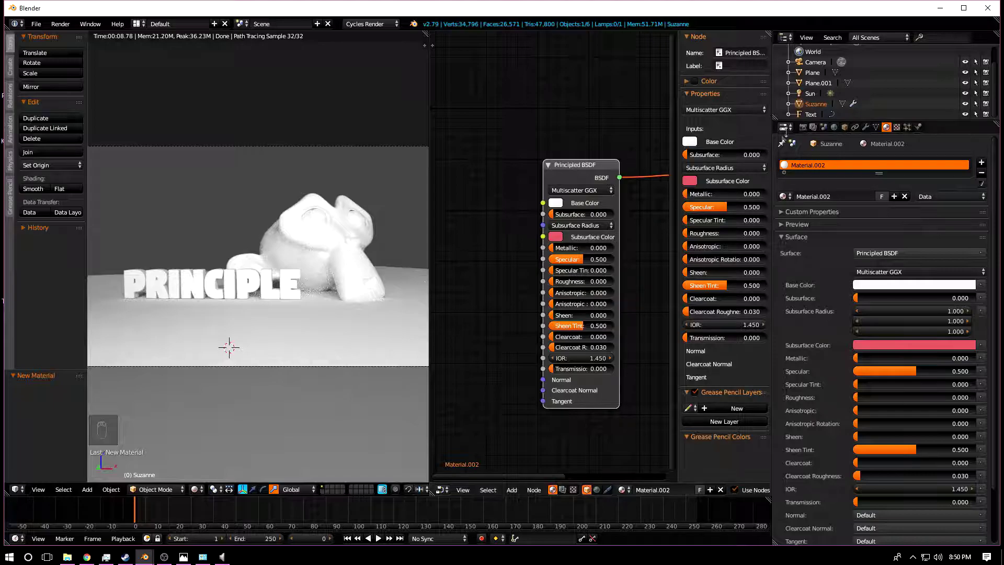
Brighten the world background color to pure white
click(836, 128)
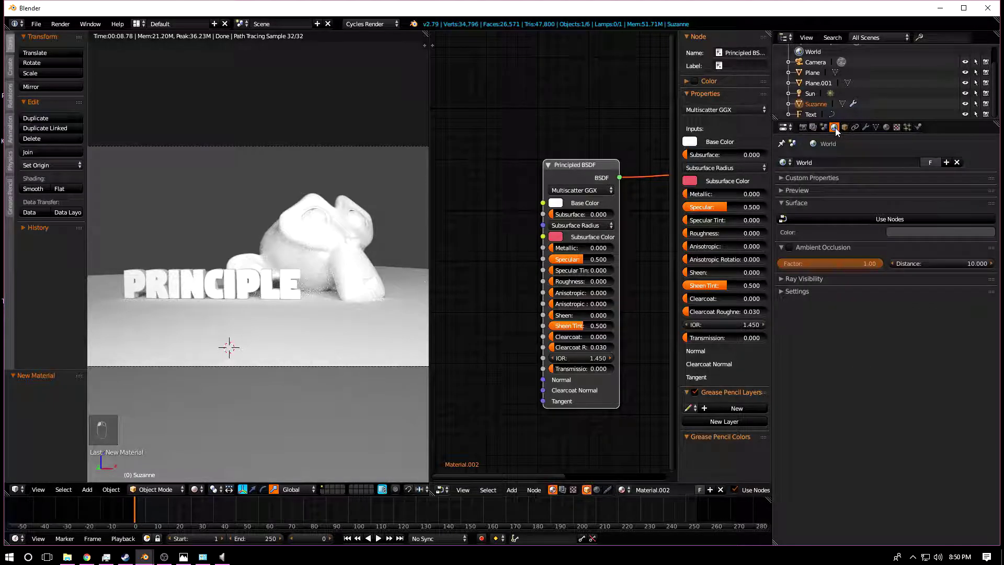
click(904, 233)
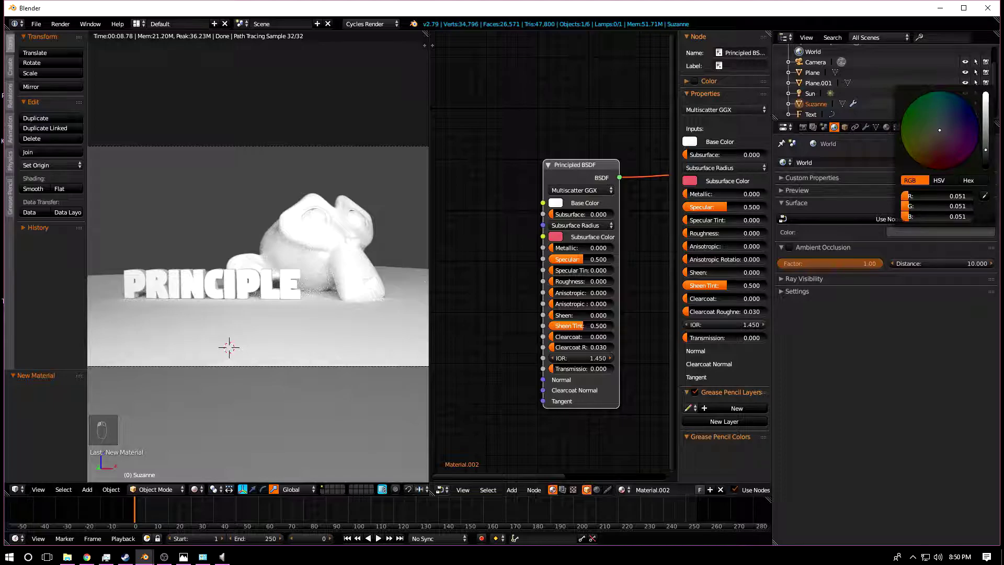
drag(986, 149, 985, 93)
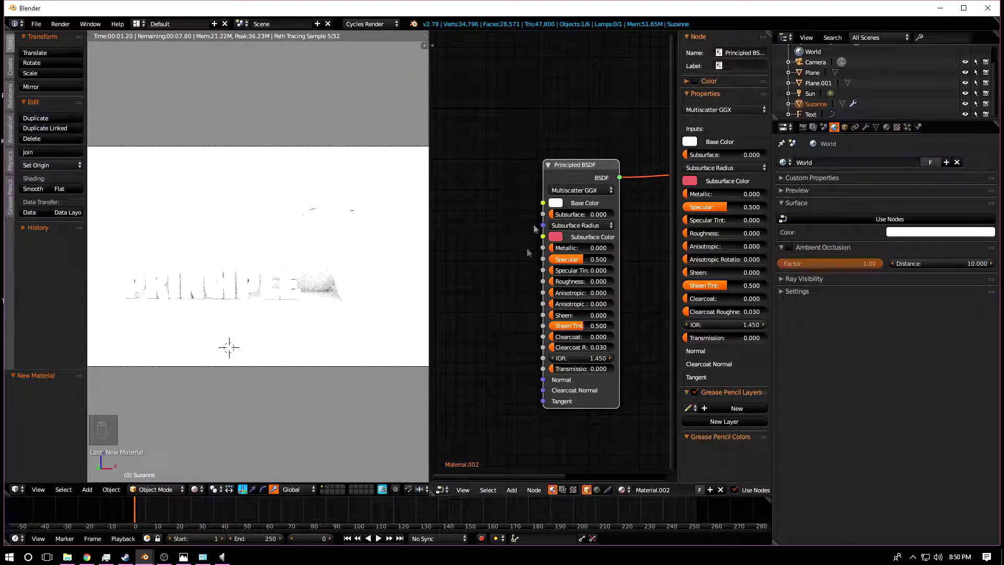
Set the monkey's Principled BSDF base color to a vivid magenta-purple and Metallic to 1.000
click(556, 203)
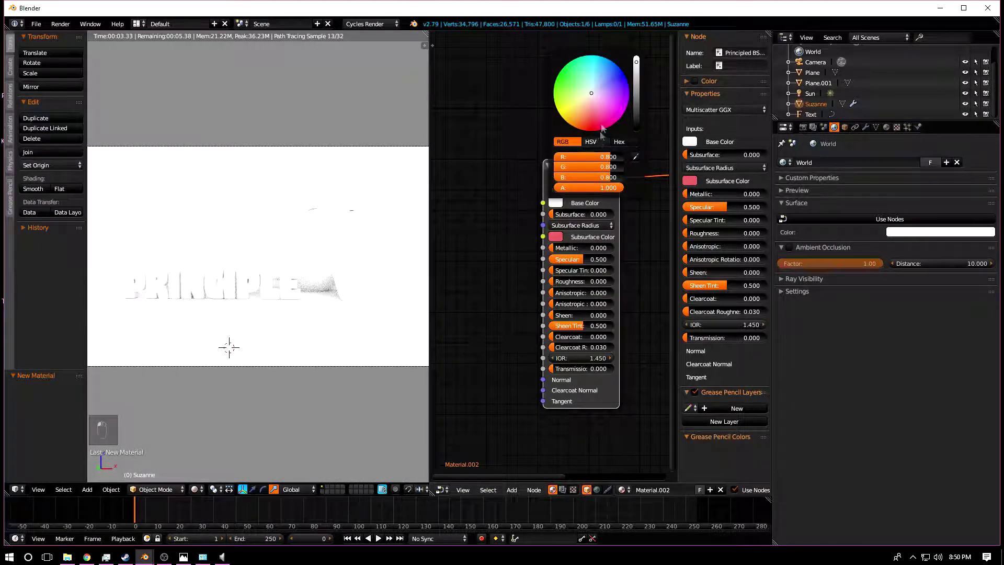
drag(605, 101, 628, 103)
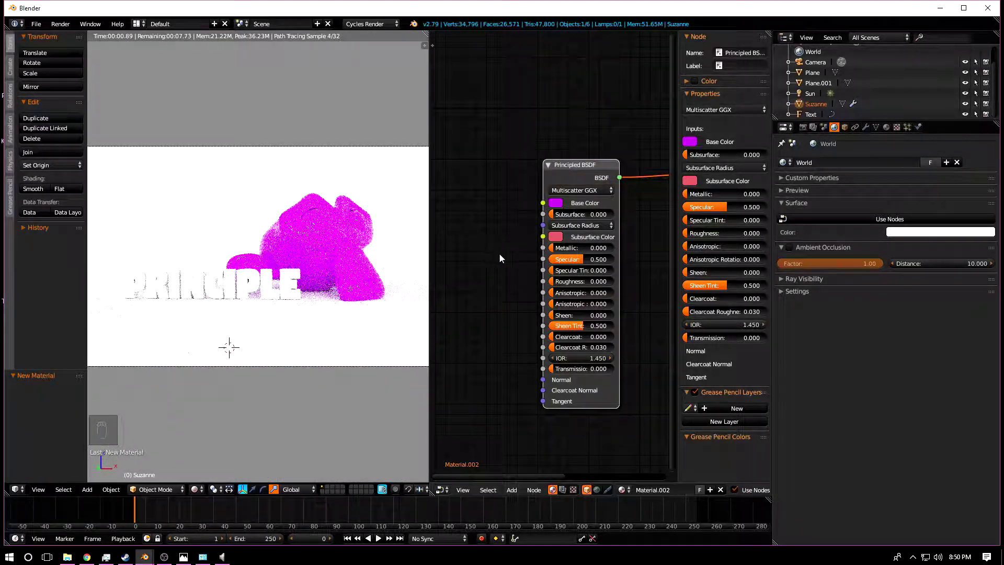
scroll(601, 303, up, 2)
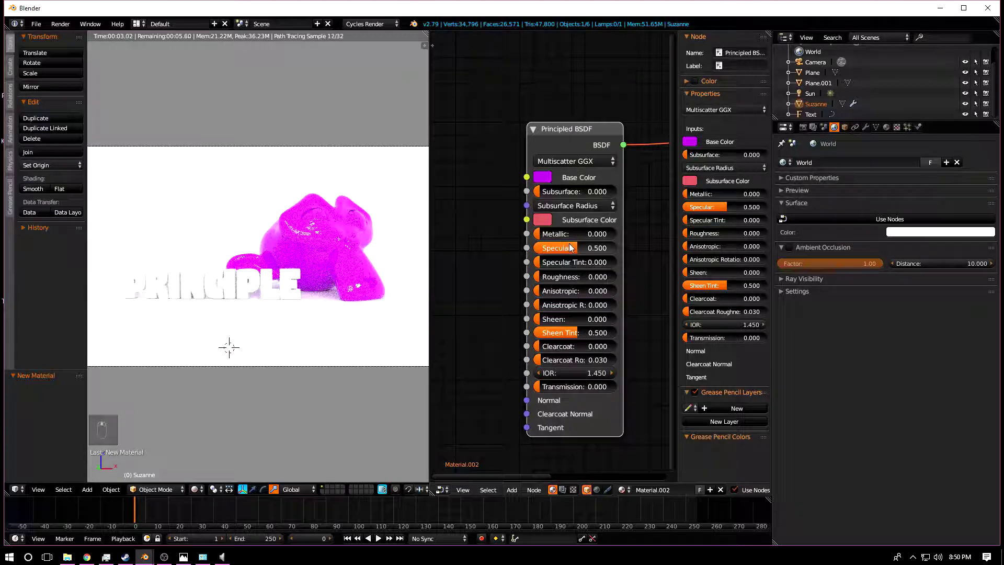
drag(559, 234, 614, 233)
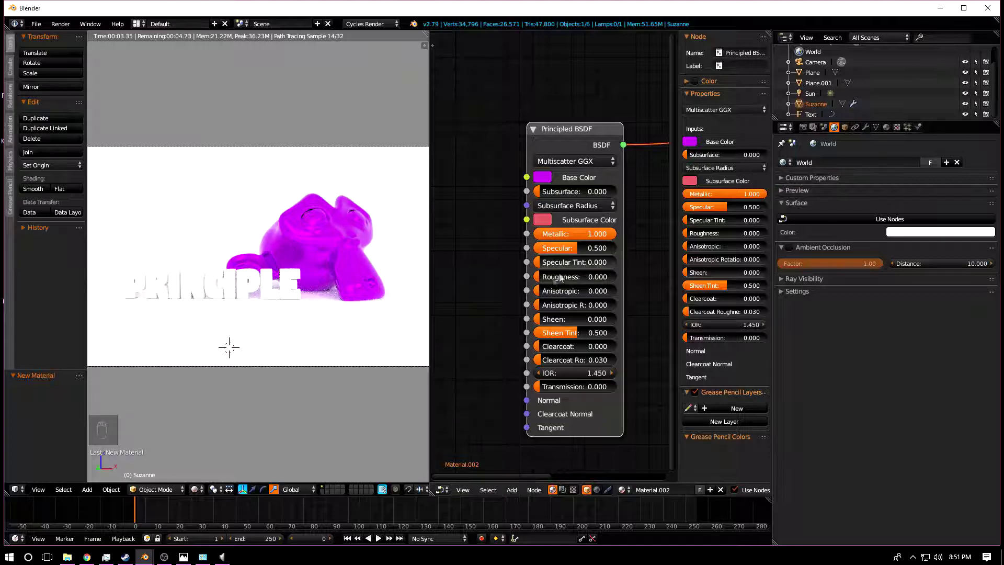
middle_drag(561, 337, 548, 300)
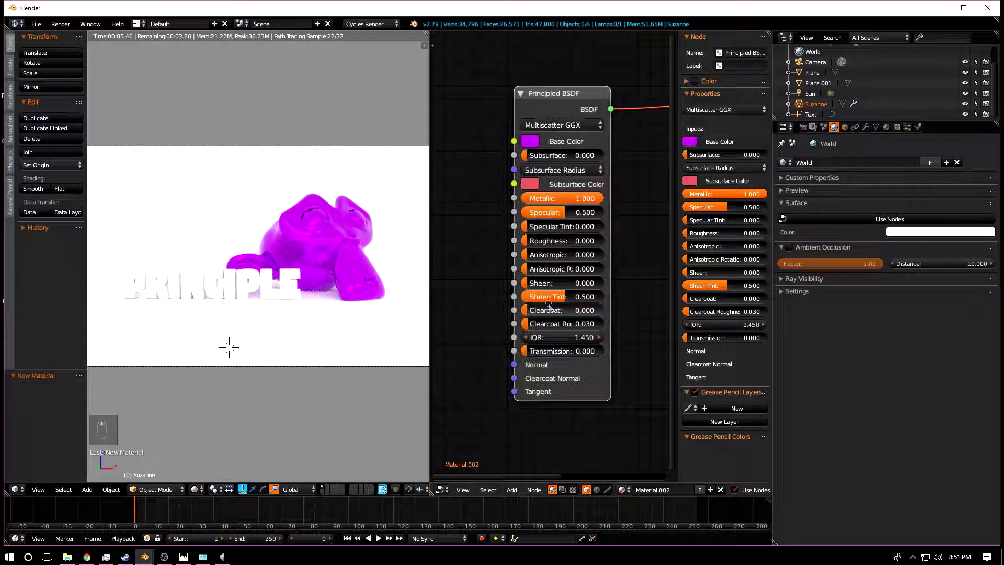
Set the monkey material's Clearcoat to 1.000 and its Clearcoat Roughness to 0.000
scroll(277, 259, up, 5)
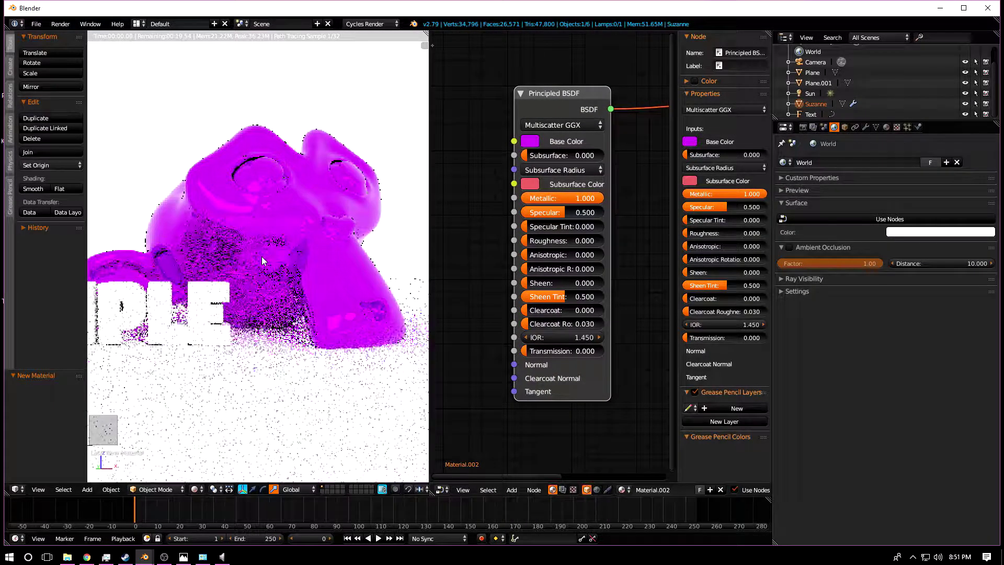
middle_drag(538, 349, 544, 343)
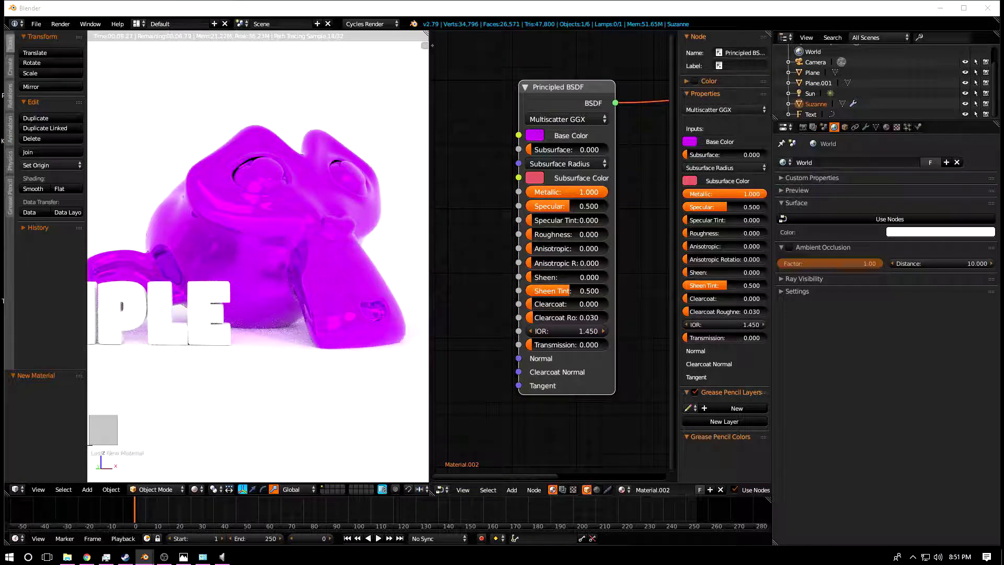
click(662, 14)
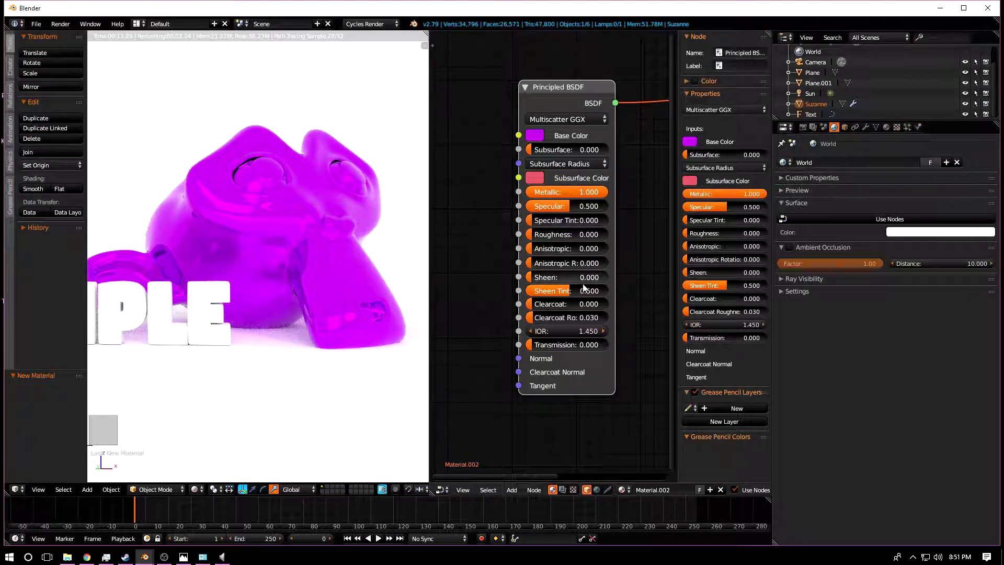
drag(573, 304, 643, 304)
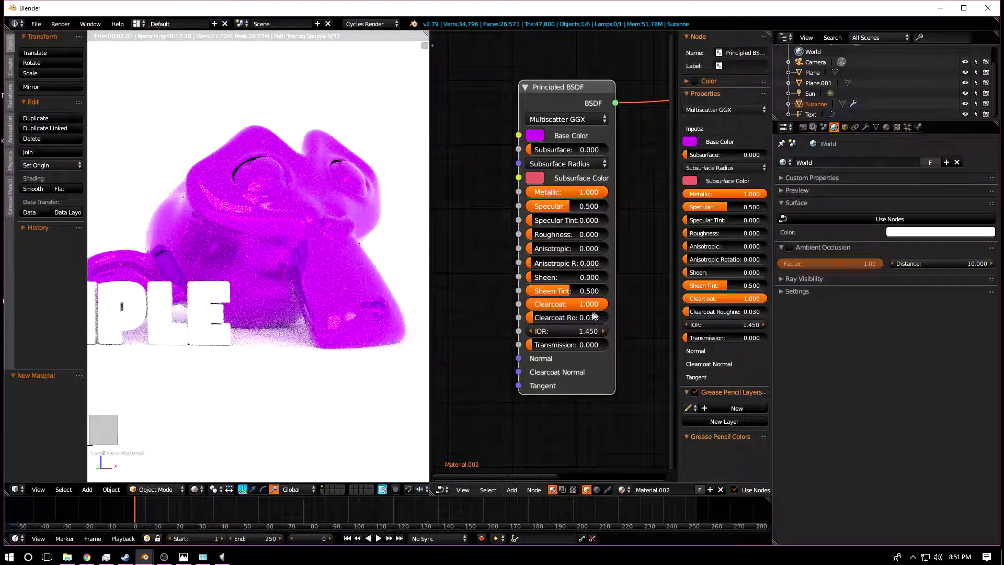
drag(570, 318, 544, 317)
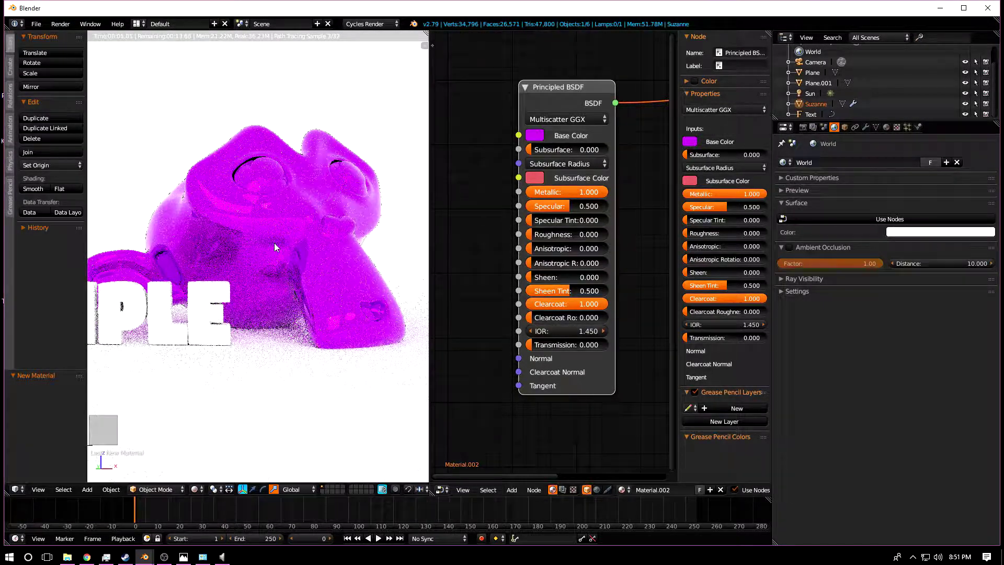
Examine the rendered clearcoat reflections on the monkey head up close and from farther away
middle_drag(503, 332, 565, 327)
scroll(565, 324, down, 1)
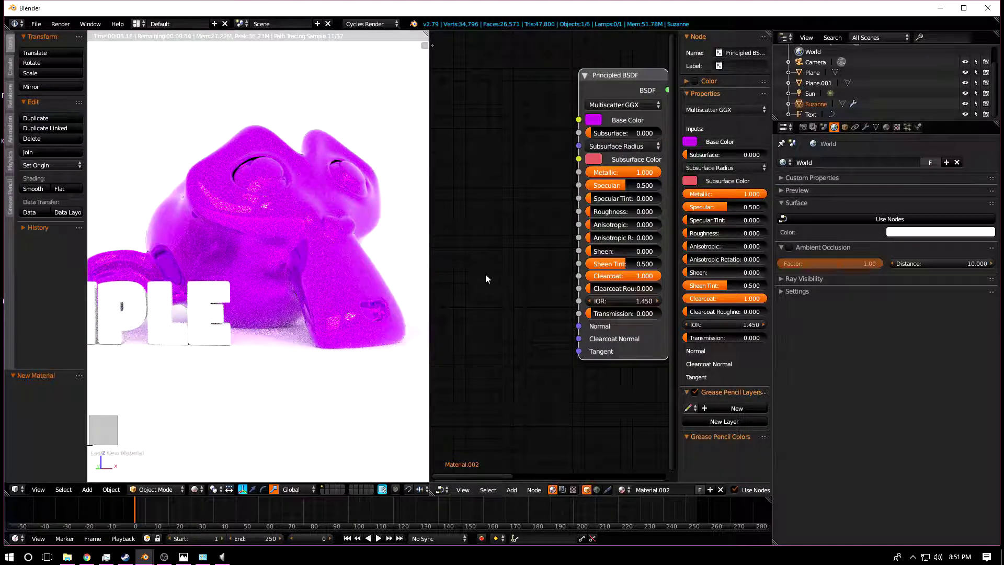
scroll(272, 292, up, 5)
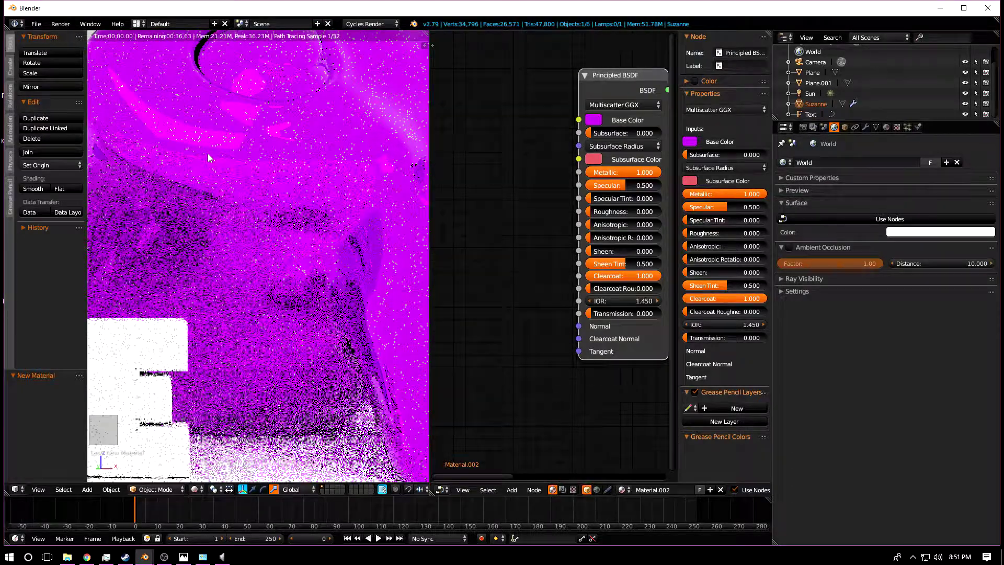
scroll(208, 155, down, 4)
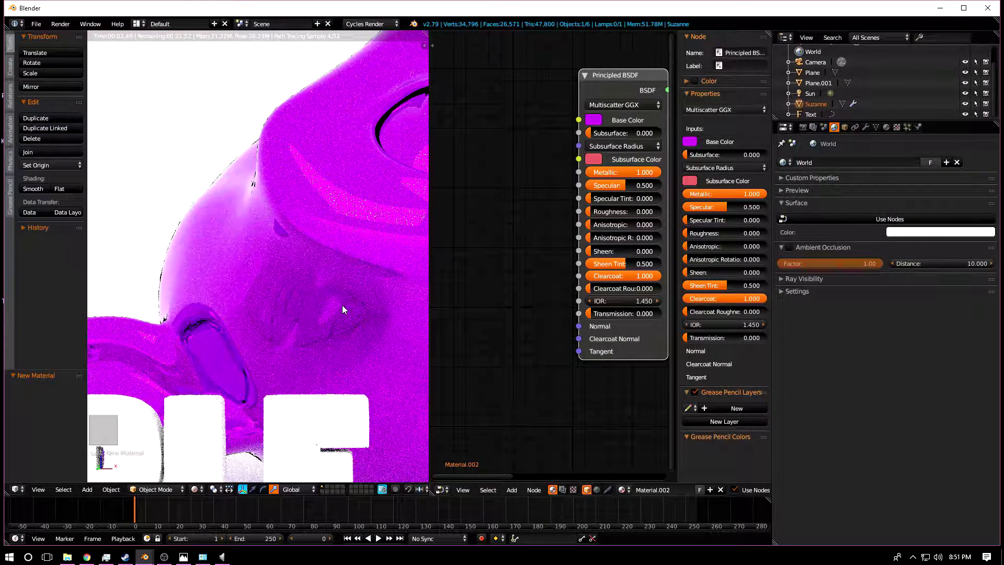
scroll(342, 306, down, 3)
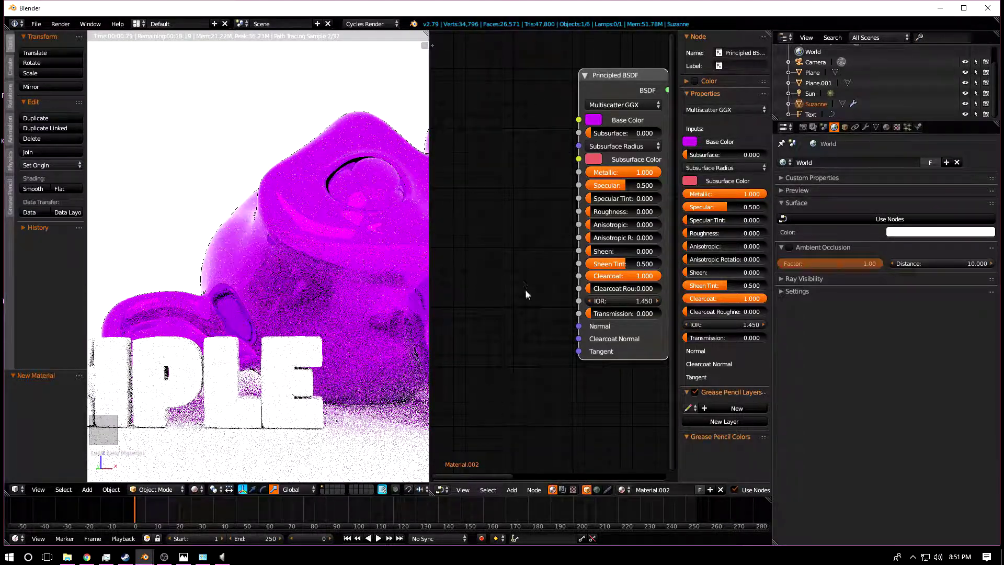
scroll(356, 262, up, 3)
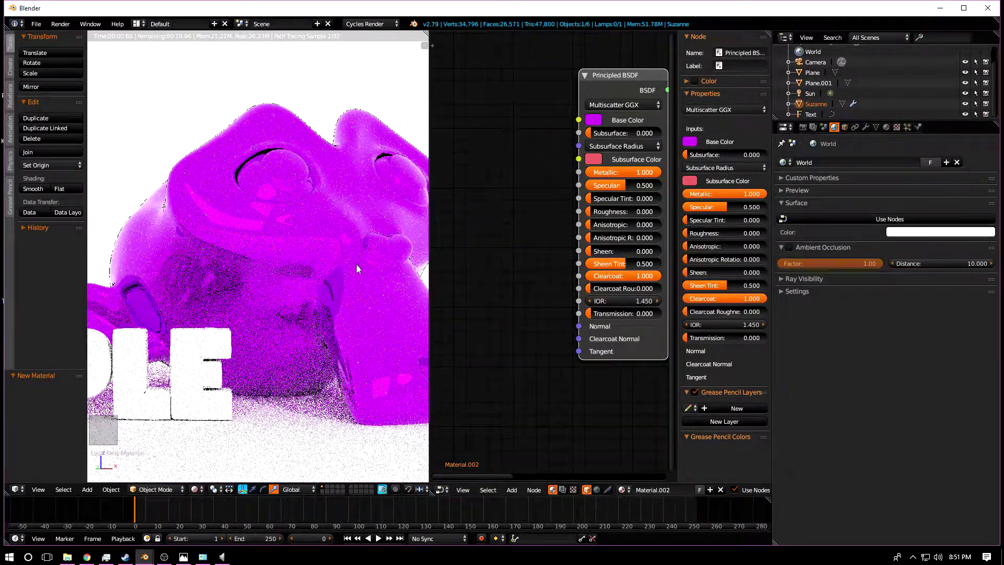
scroll(356, 269, down, 3)
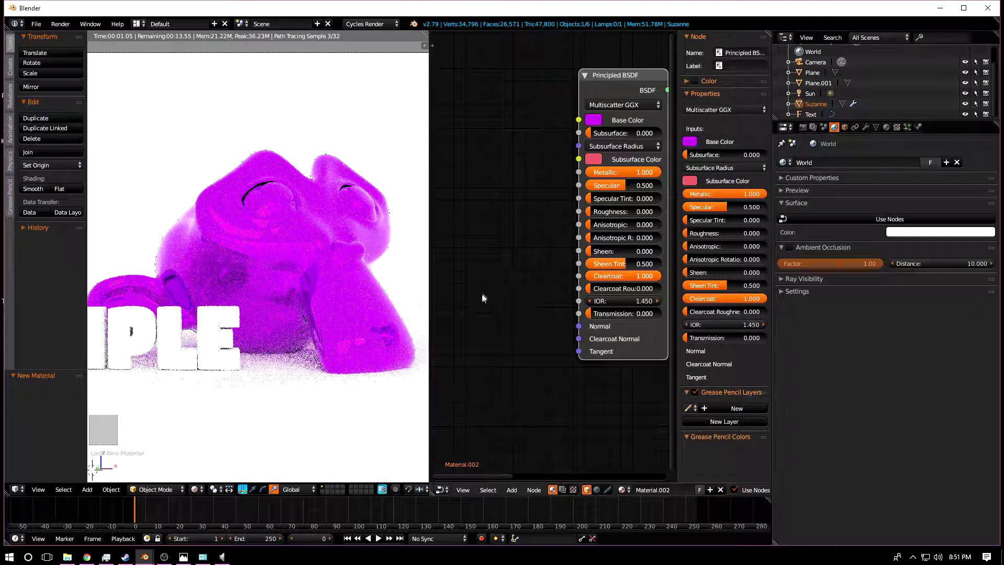
Add an Image Texture node in front of the monkey material's Principled BSDF node
key(x)
key(shift+a)
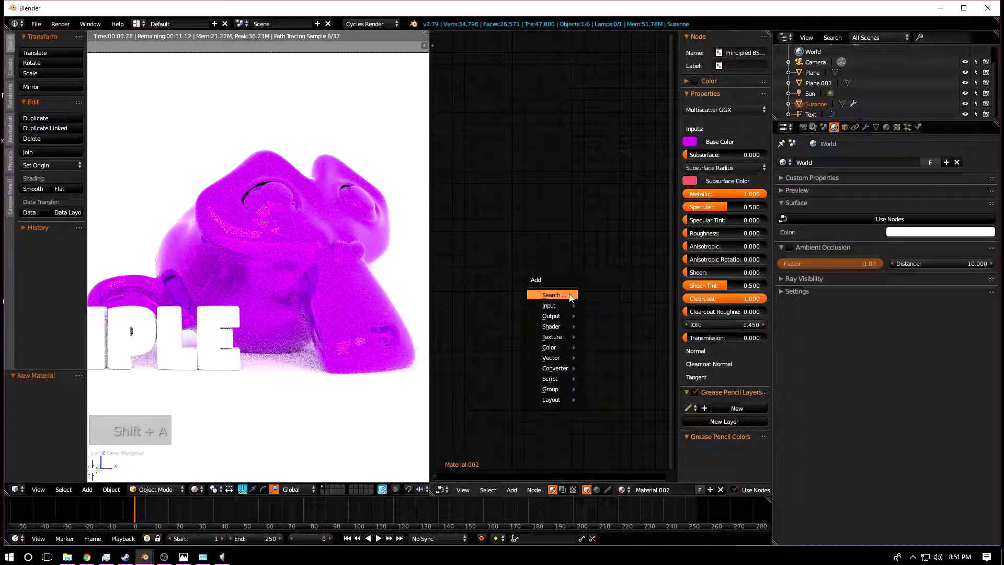
click(569, 295)
text(image)
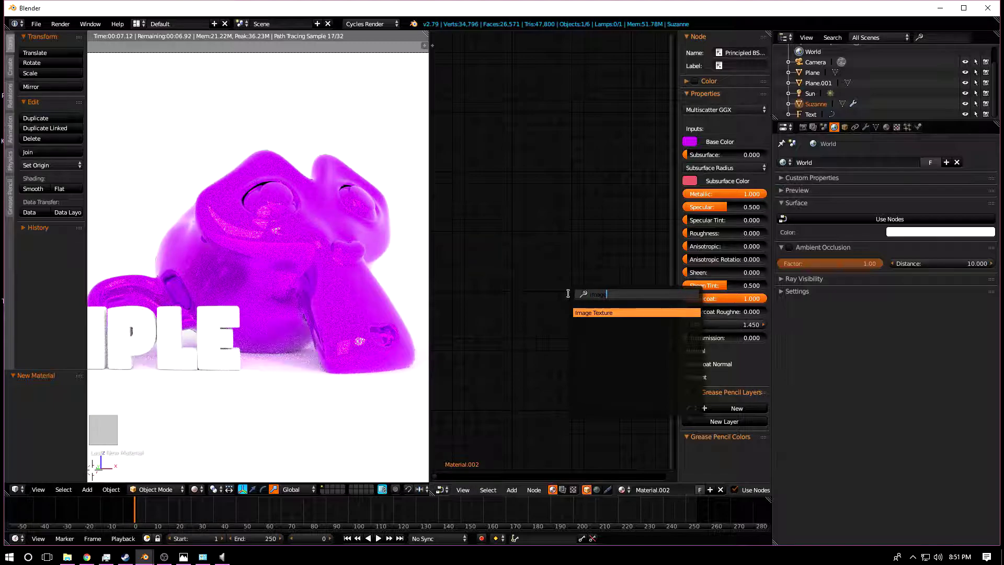
click(599, 313)
click(588, 249)
middle_drag(588, 249, 560, 255)
Load Metal01_Bump.png from the desktop's Textures folder into the Image Texture node
click(556, 277)
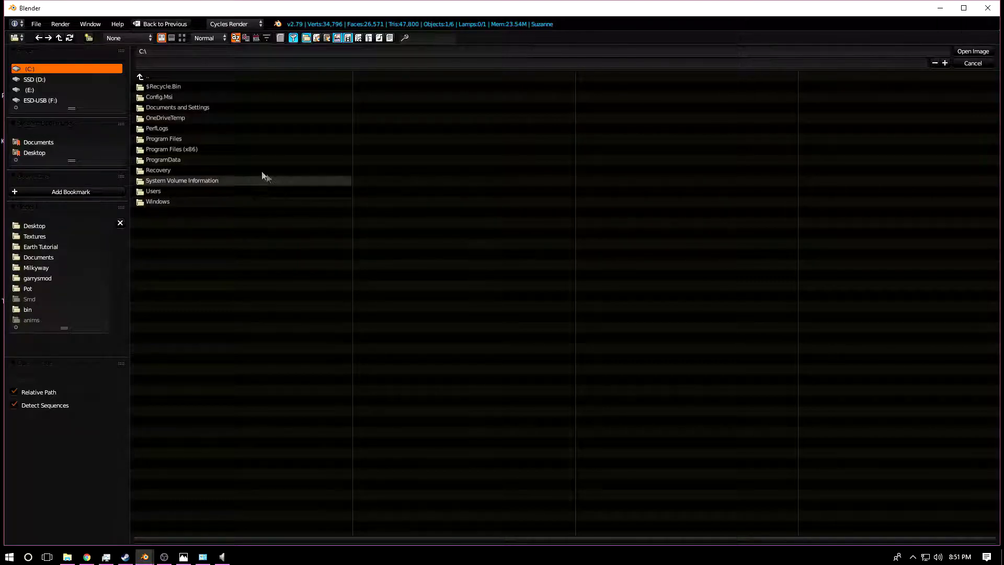
click(35, 153)
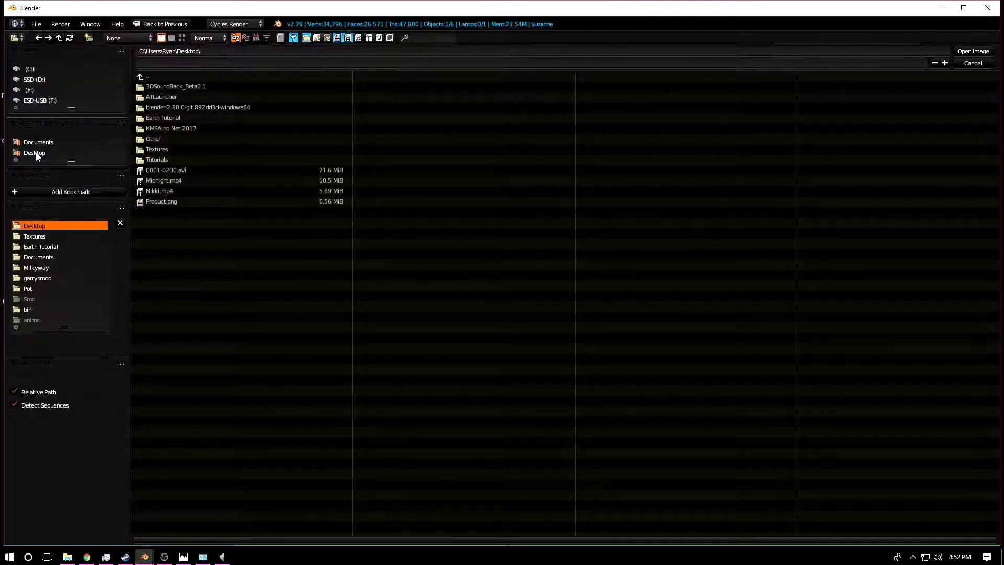
click(165, 149)
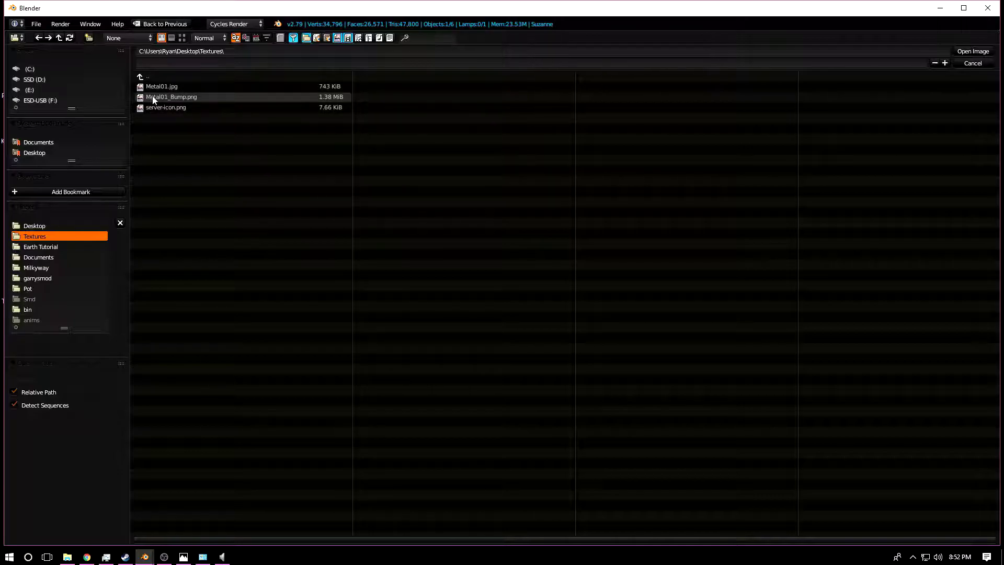
double_click(172, 97)
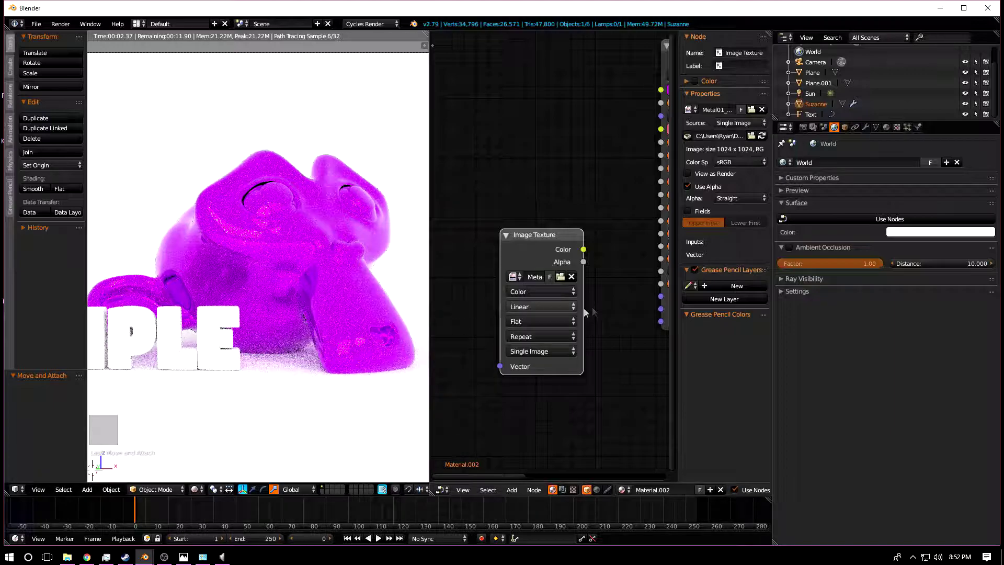
Add a Bump node beside the Image Texture node and connect the texture's Color output to the Bump Height input
scroll(613, 254, down, 3)
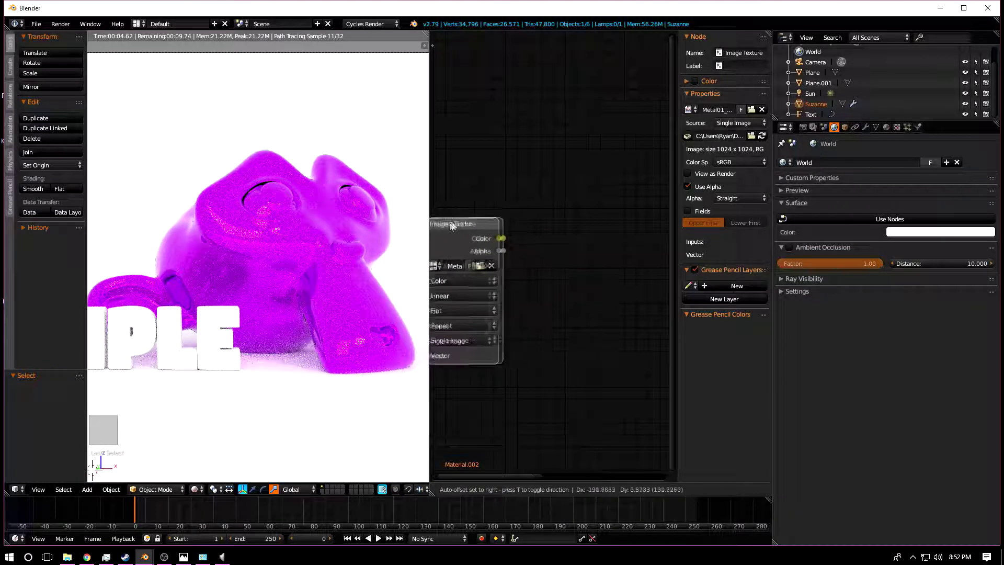
key(shift+a)
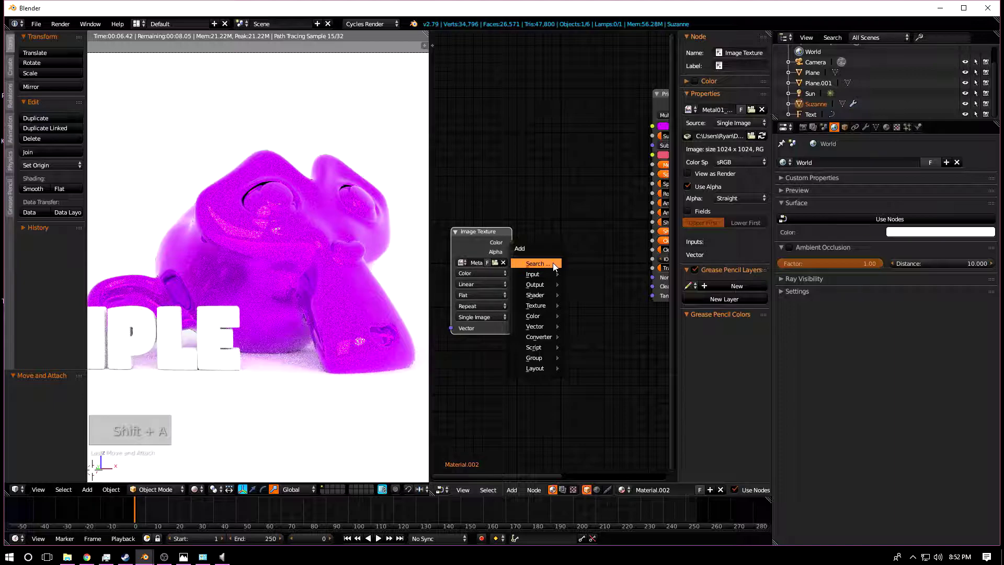
text(i)
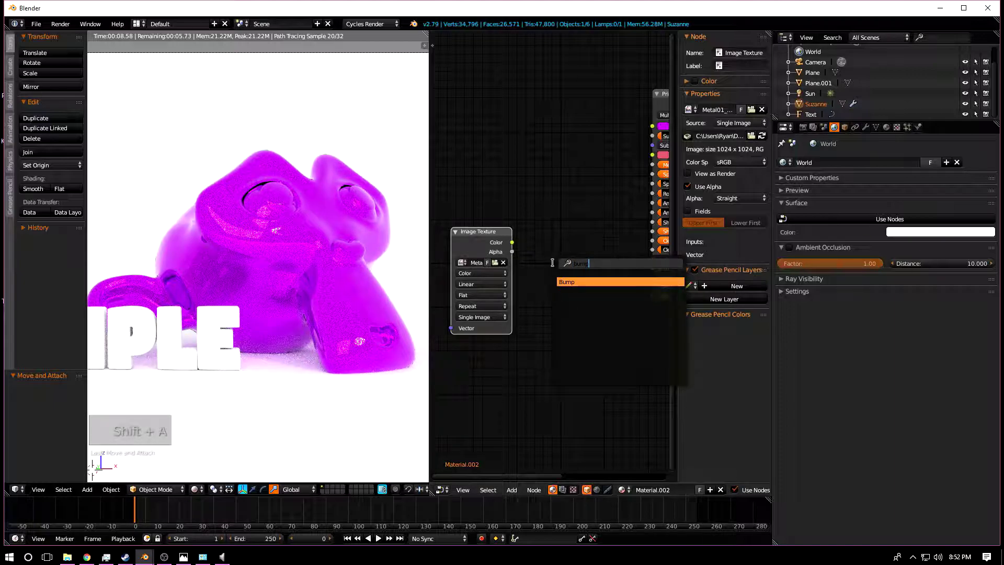
key(Return)
click(545, 240)
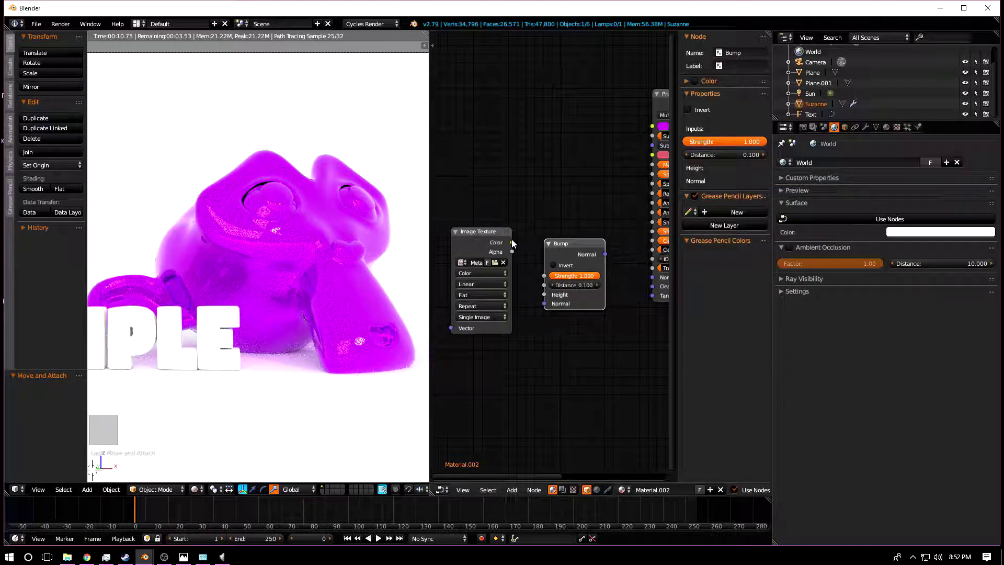
click(512, 243)
drag(512, 243, 514, 245)
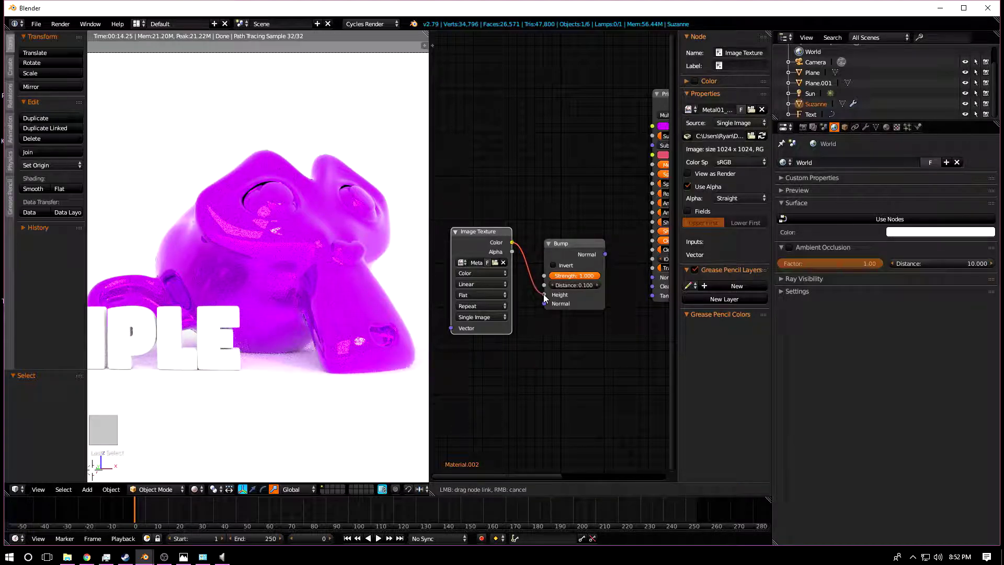
drag(545, 297, 545, 297)
Set the Bump strength to 0.100 and connect its Normal output to the Principled BSDF Normal input
ctrl+scroll(582, 269, down, 3)
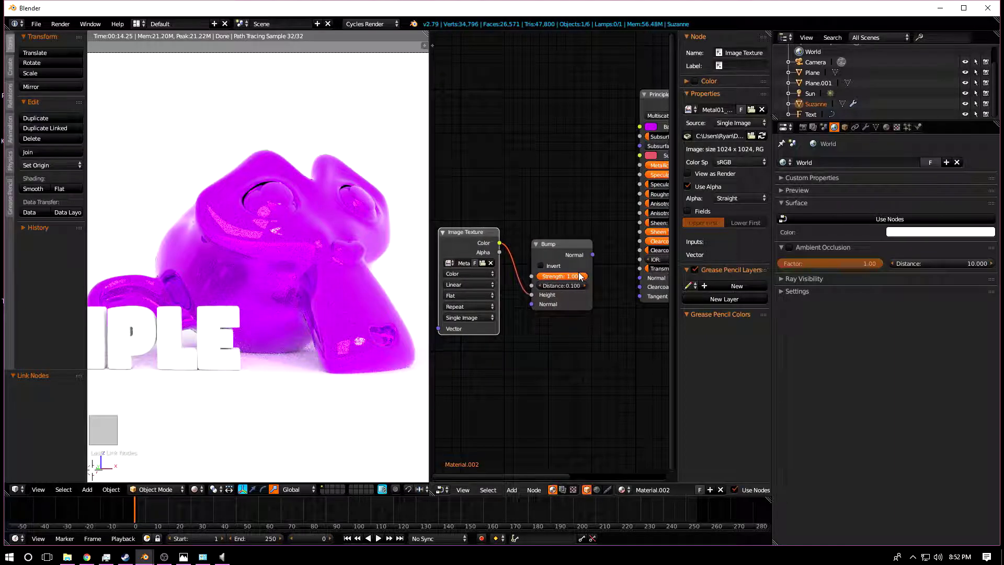
click(578, 277)
middle_drag(588, 271, 565, 277)
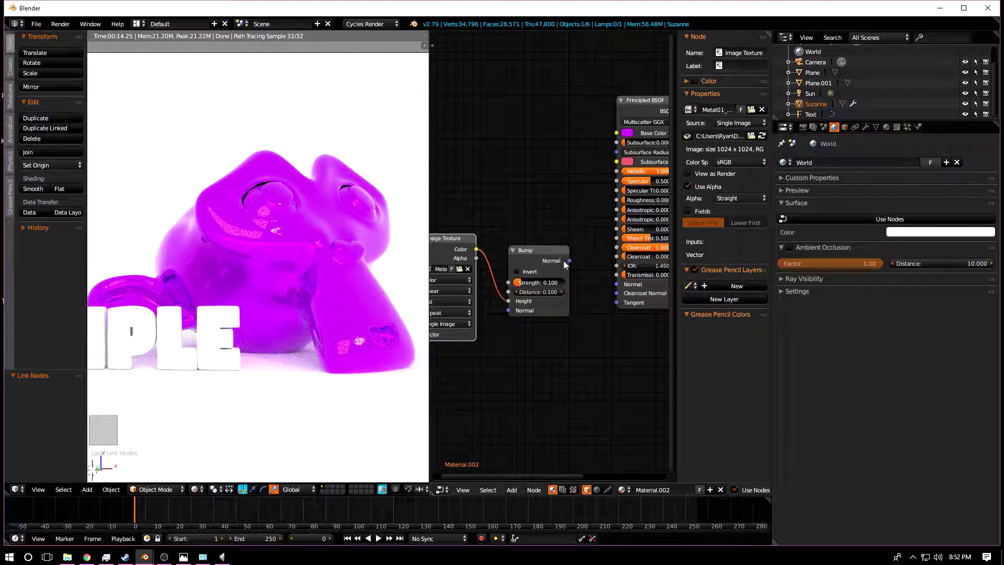
drag(569, 261, 622, 289)
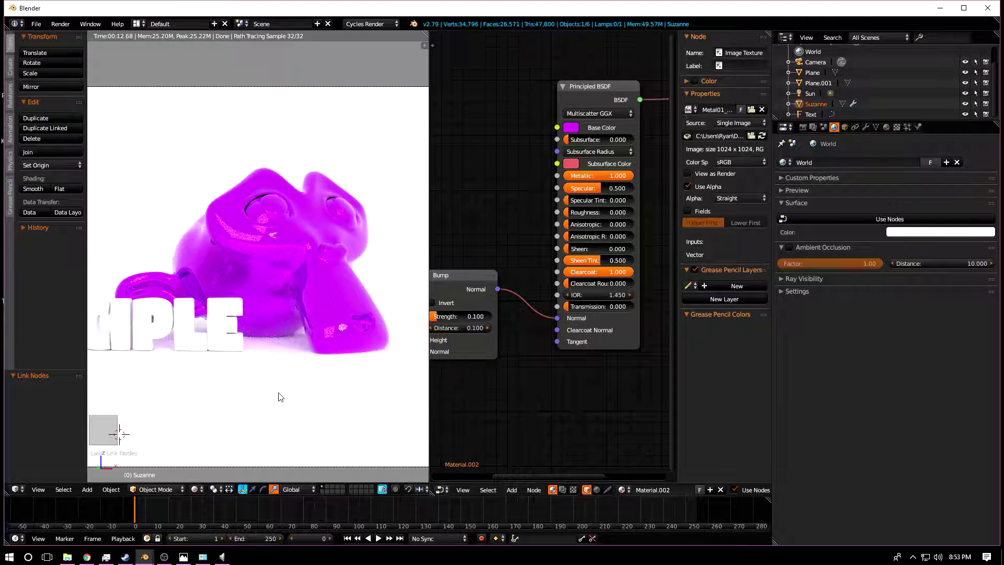
Switch the viewport to solid shading and select the monkey's entire mesh in Edit Mode
click(198, 493)
click(207, 457)
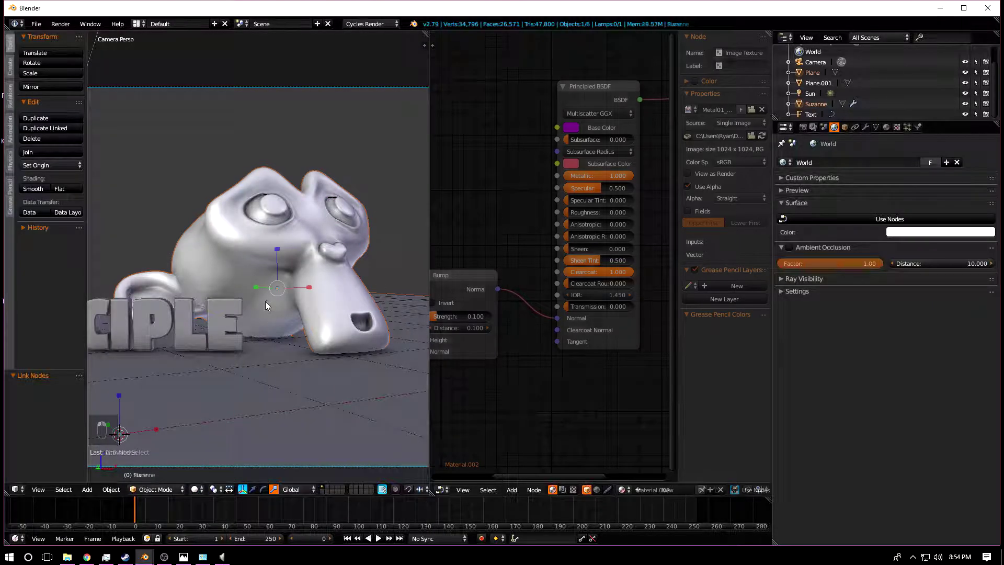
shift+middle_drag(265, 301, 252, 293)
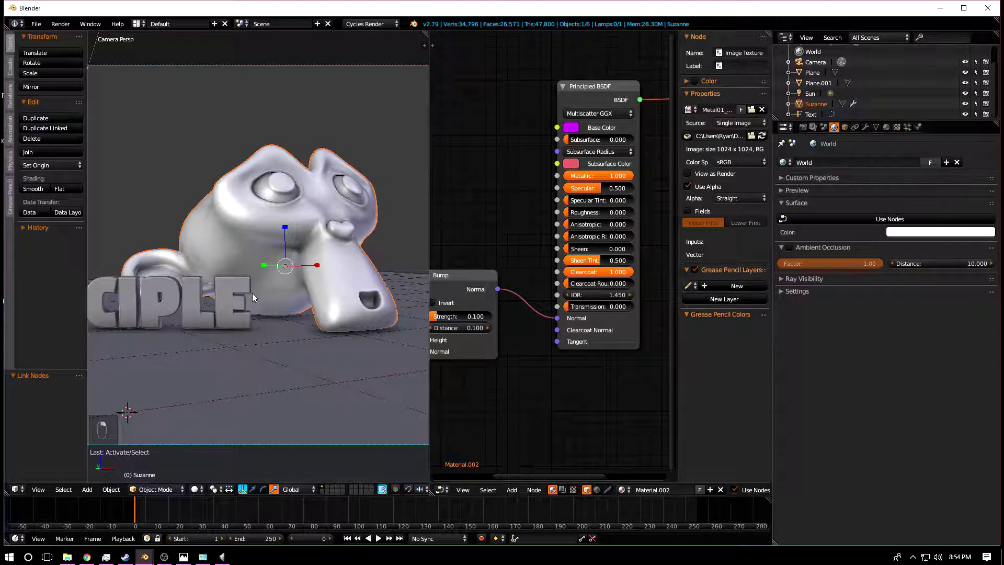
key(Tab)
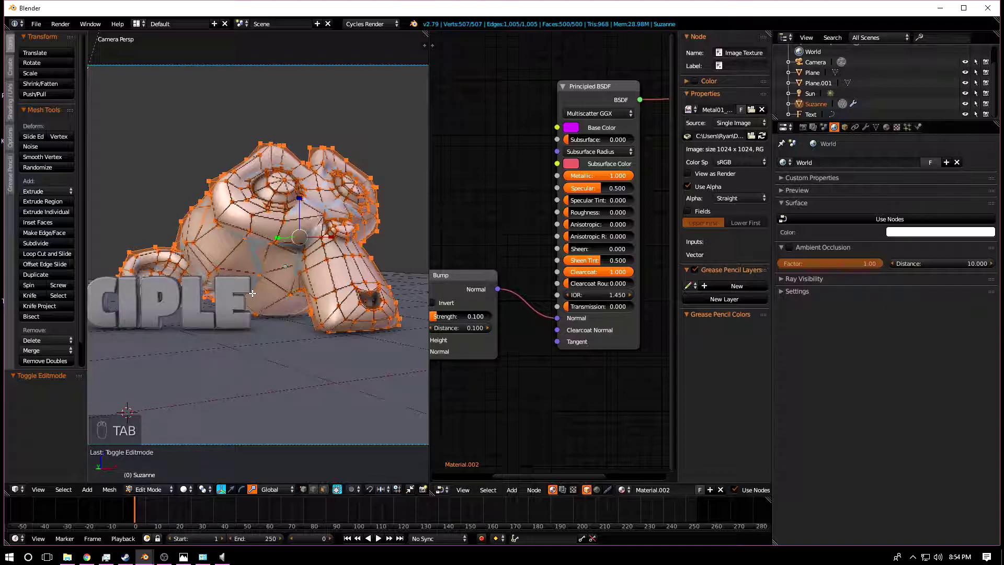
key(a)
key(a)
key(a)
key(a)
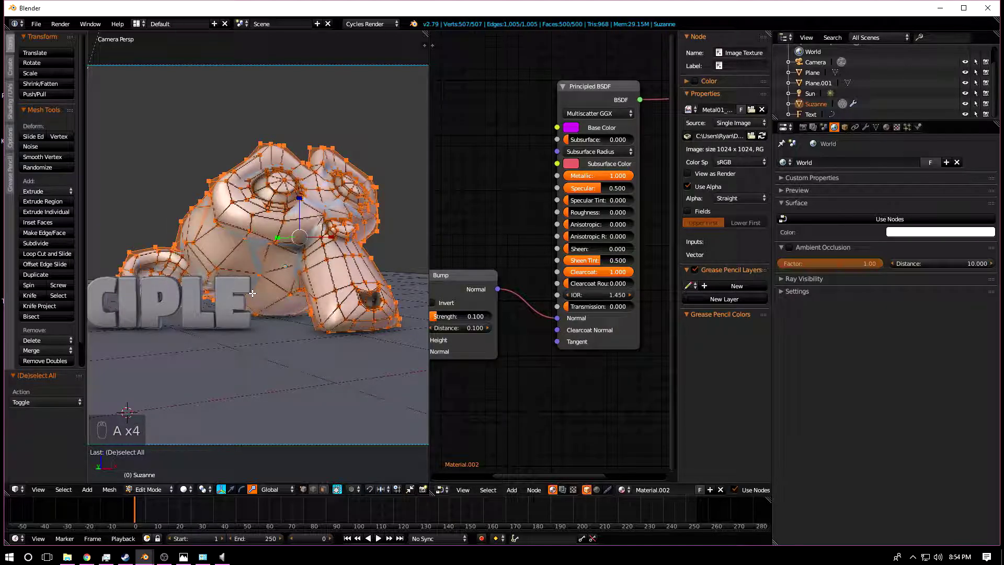
Try a Sphere Projection on the monkey mesh, replace it with Smart UV Project at a 66.00 angle limit, and return to Object Mode
key(u)
click(243, 217)
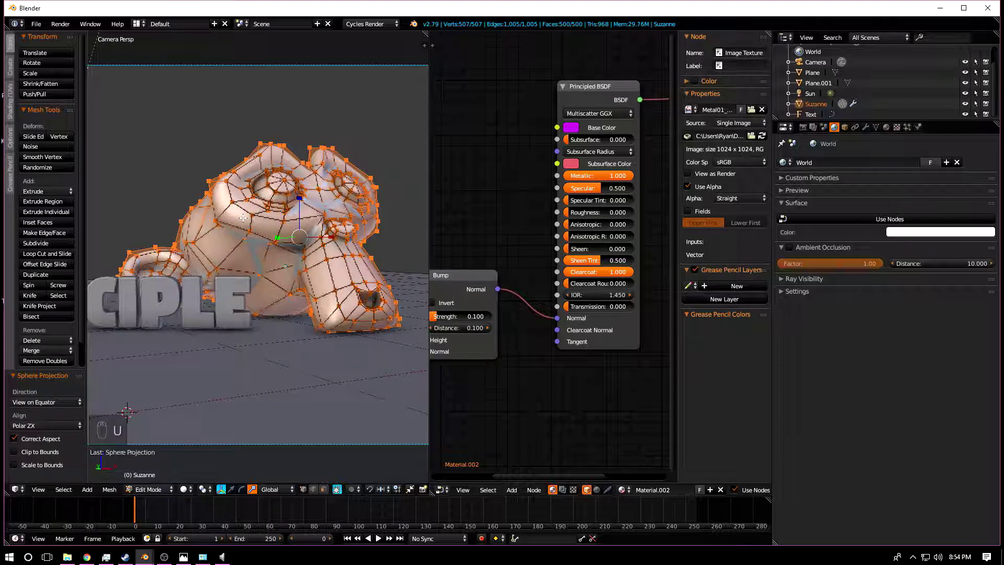
key(u)
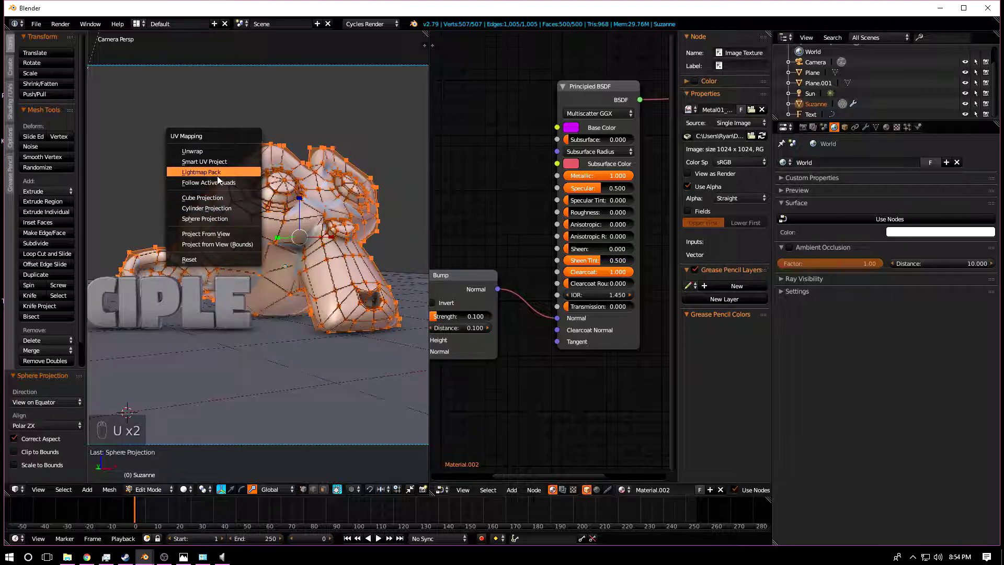
click(204, 162)
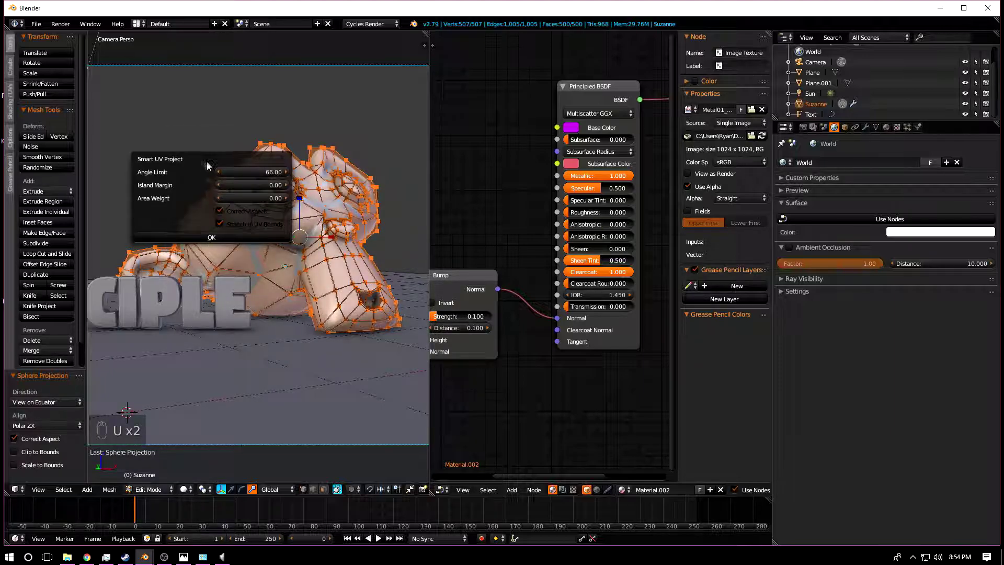
click(189, 238)
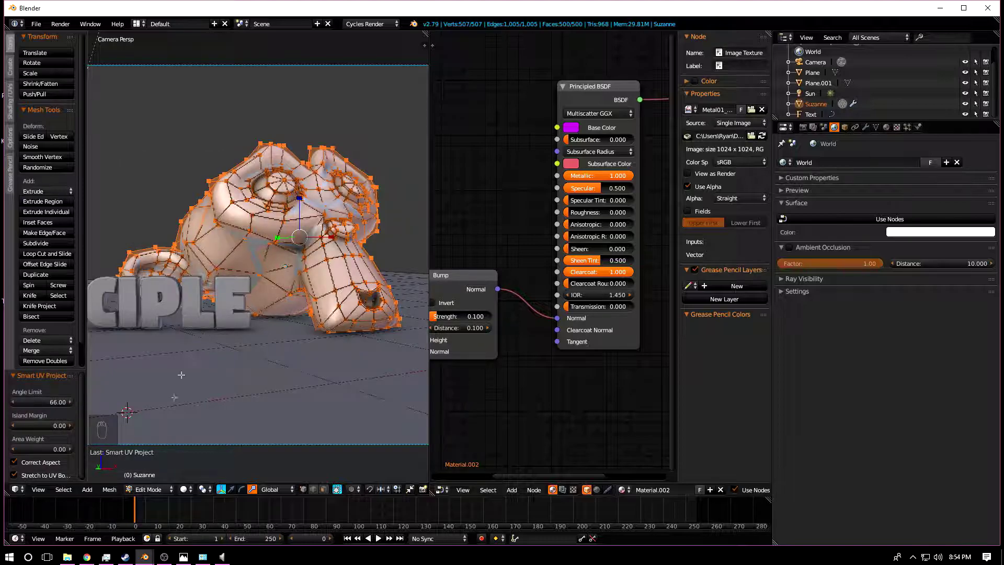
key(Tab)
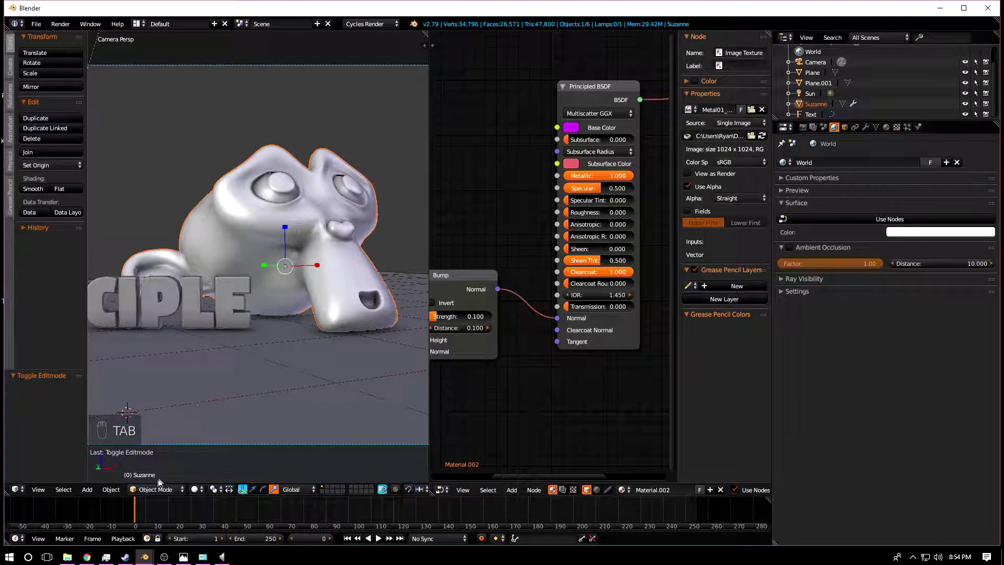
Return the viewport to rendered shading to inspect the bump texture on the monkey's surface
click(194, 490)
click(209, 421)
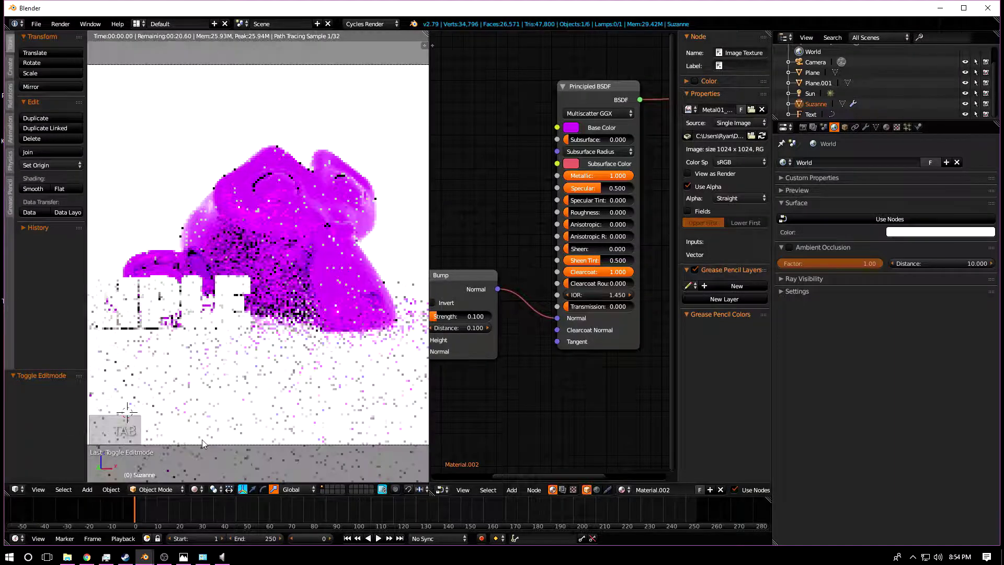
scroll(312, 282, up, 5)
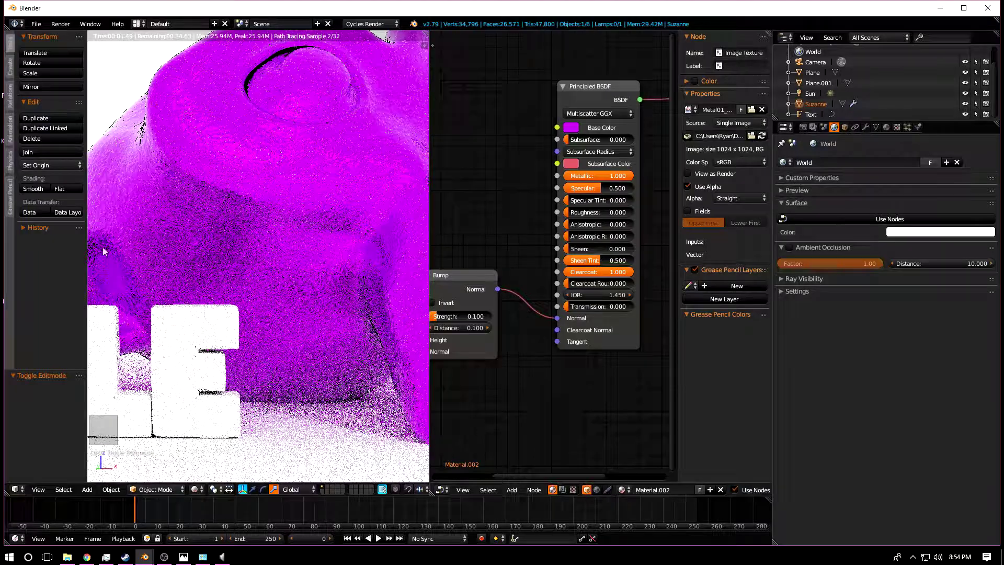
scroll(202, 226, up, 6)
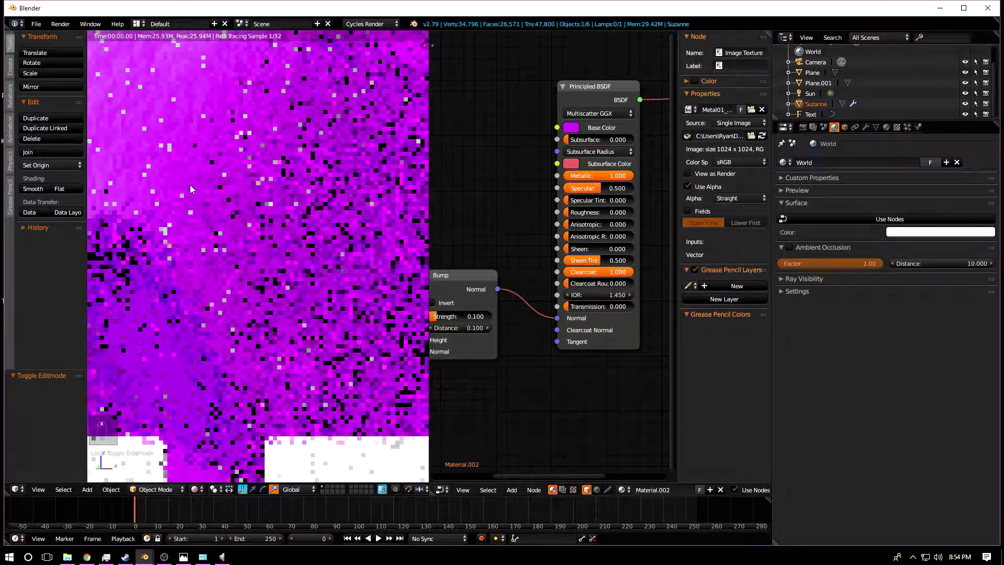
scroll(191, 189, up, 2)
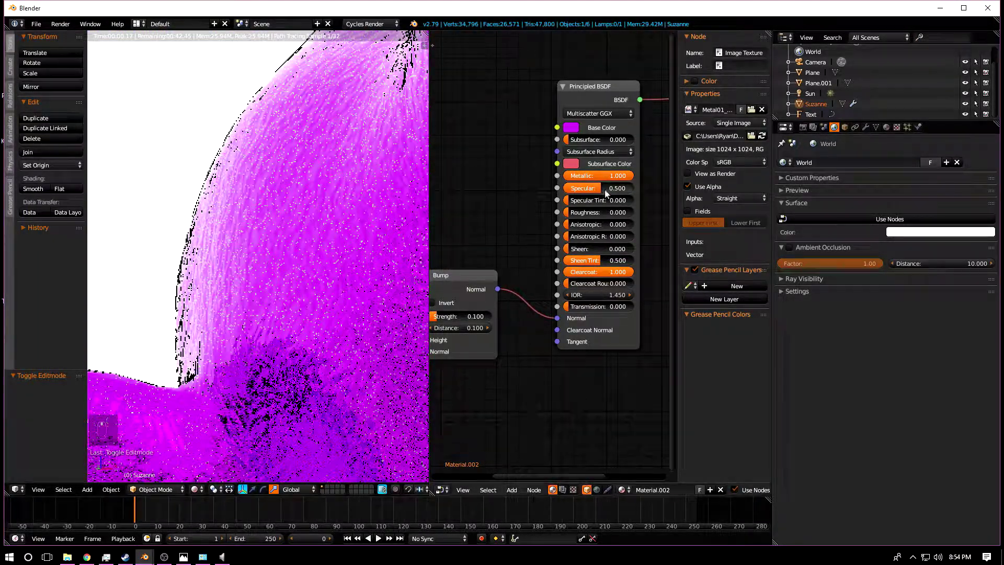
Set the scene's Cycles render device to GPU Compute
click(803, 127)
click(866, 215)
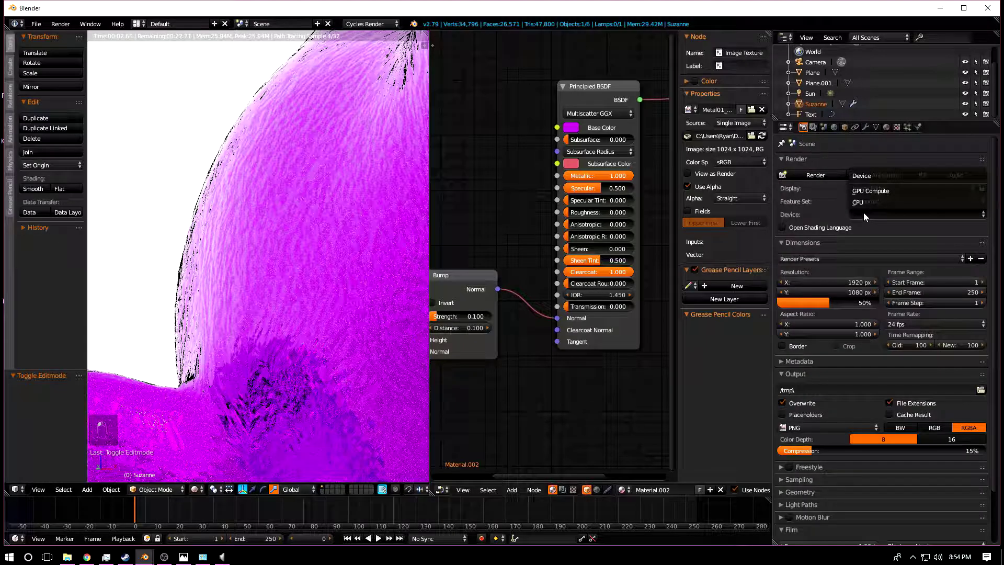
click(868, 192)
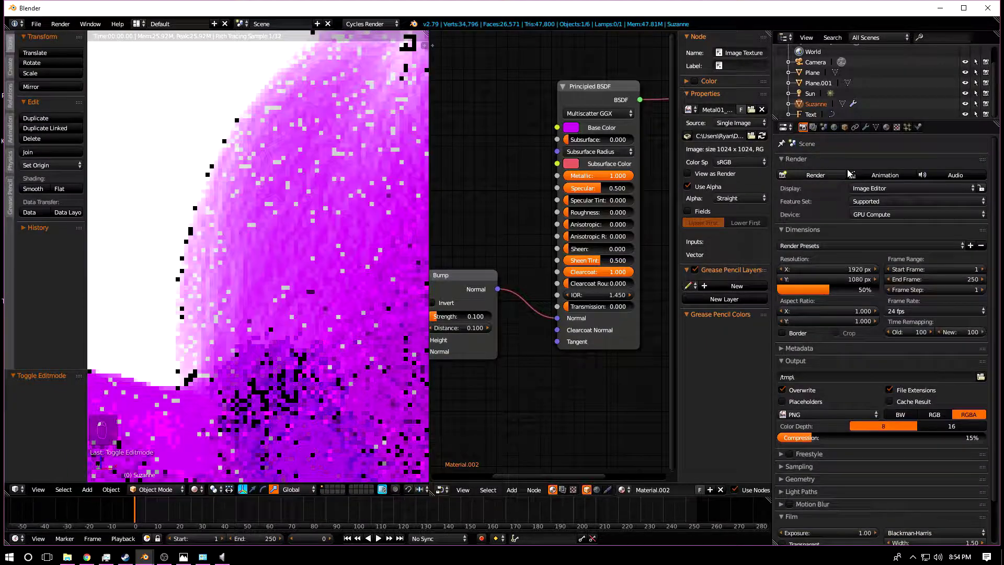
Show the monkey's material settings, examine the bump texture across its surface up close, and return to the camera view
click(887, 127)
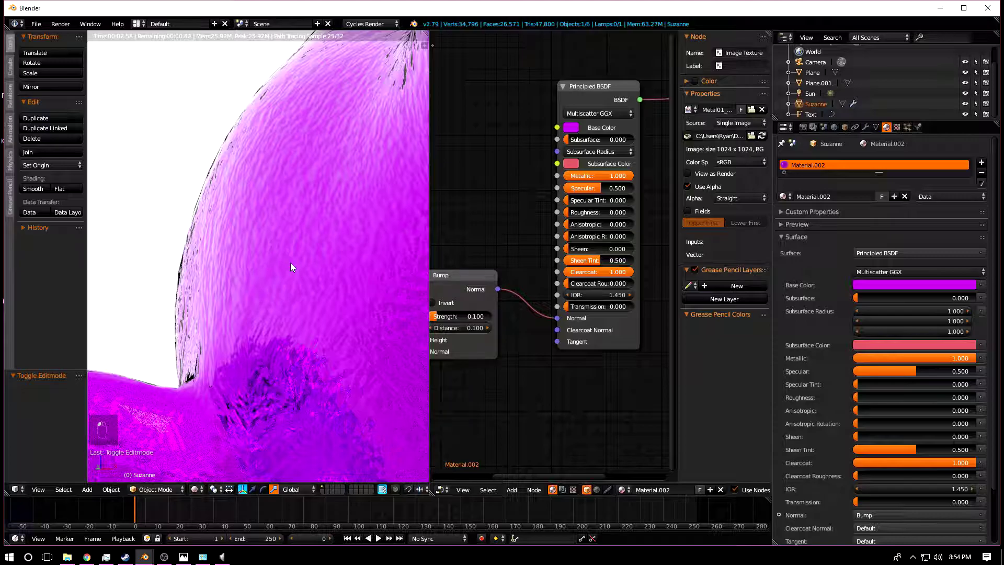
scroll(290, 266, up, 5)
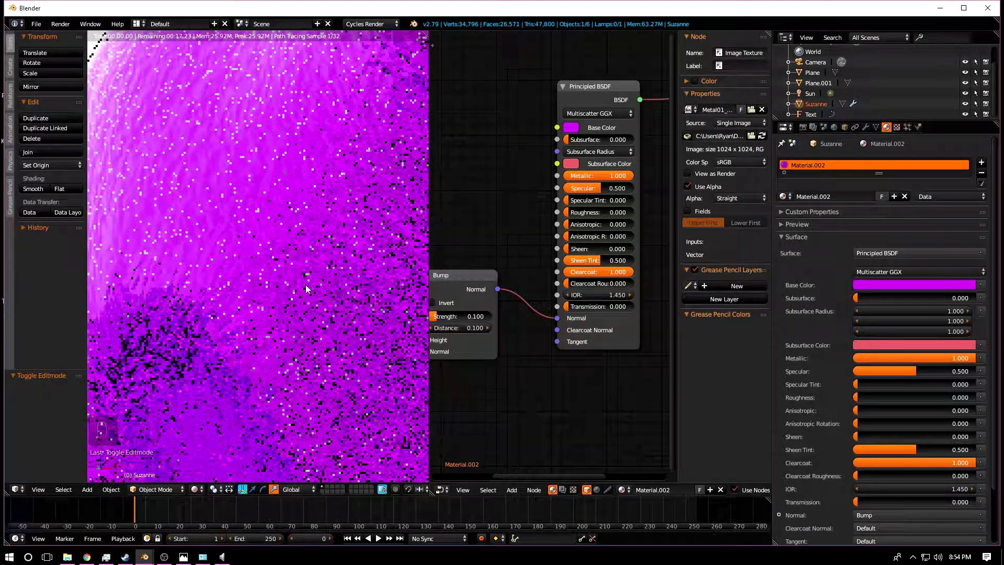
scroll(309, 285, down, 3)
scroll(319, 274, up, 4)
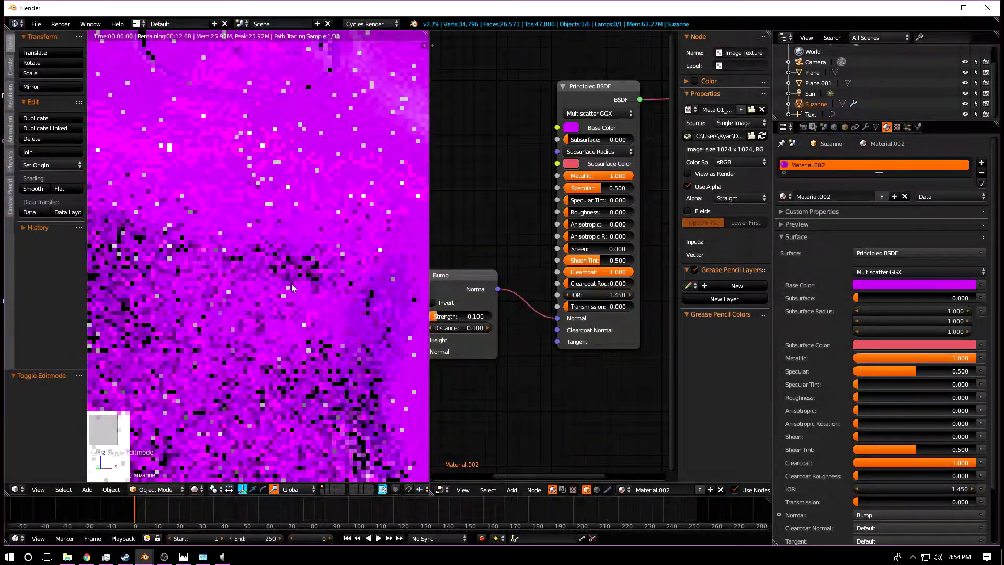
scroll(292, 288, down, 3)
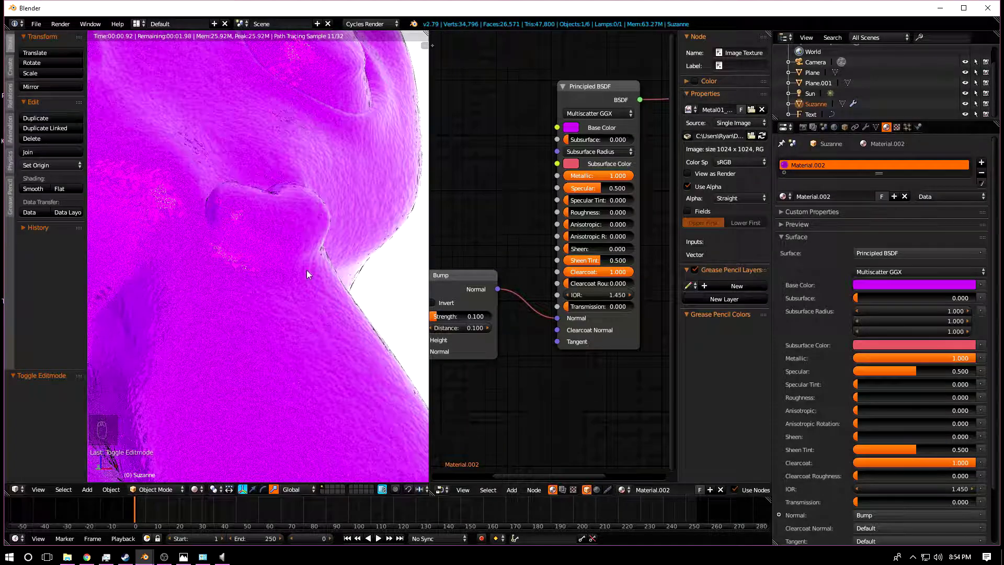
scroll(306, 270, down, 3)
scroll(261, 345, up, 1)
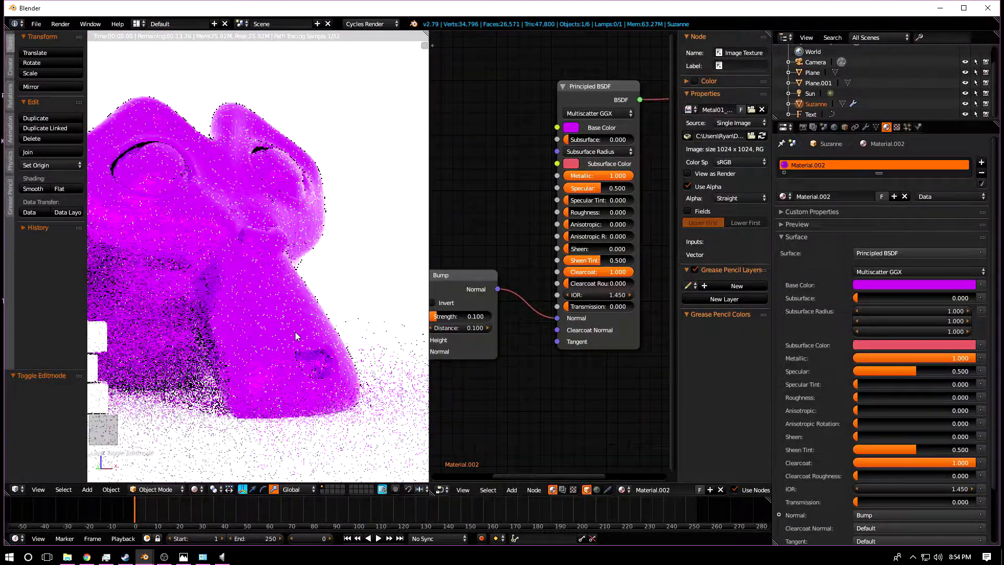
scroll(302, 330, down, 4)
key(KP_0)
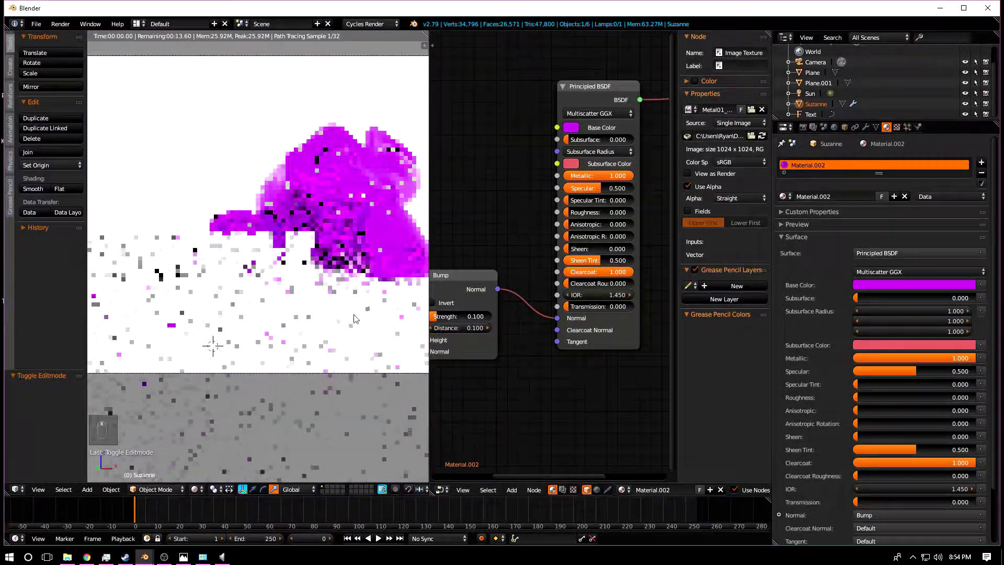
mouse_move(320, 309)
shift+middle_down()
mouse_move(392, 266)
mouse_move(307, 305)
shift+middle_up()
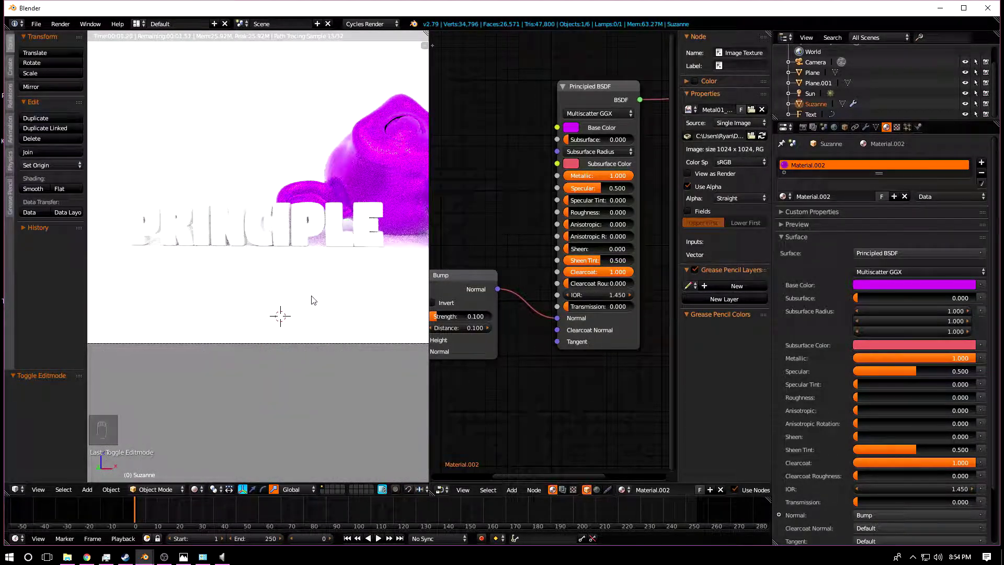
Assign Material.002 to the floor plane and make it a separate single-user copy
right_click(311, 300)
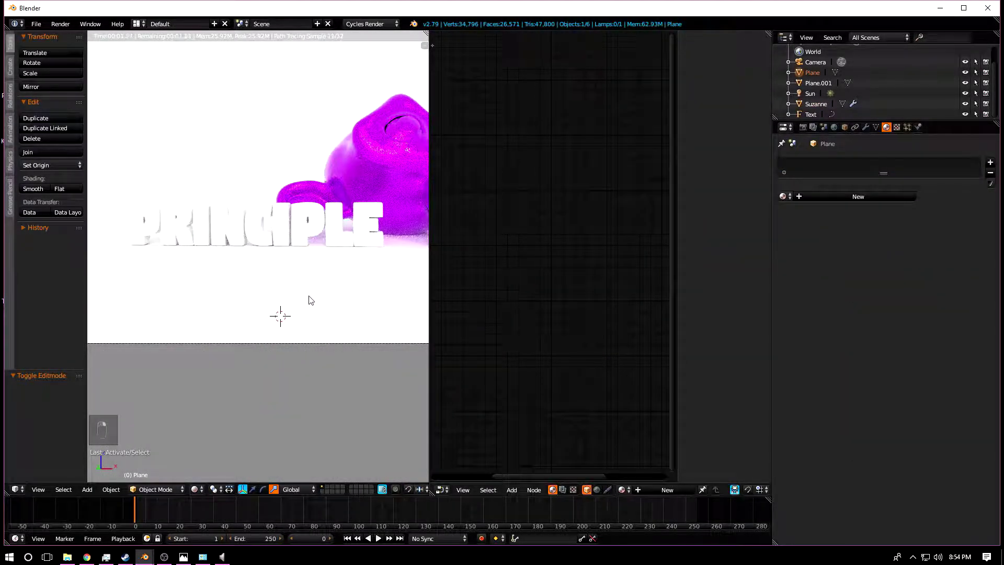
click(622, 491)
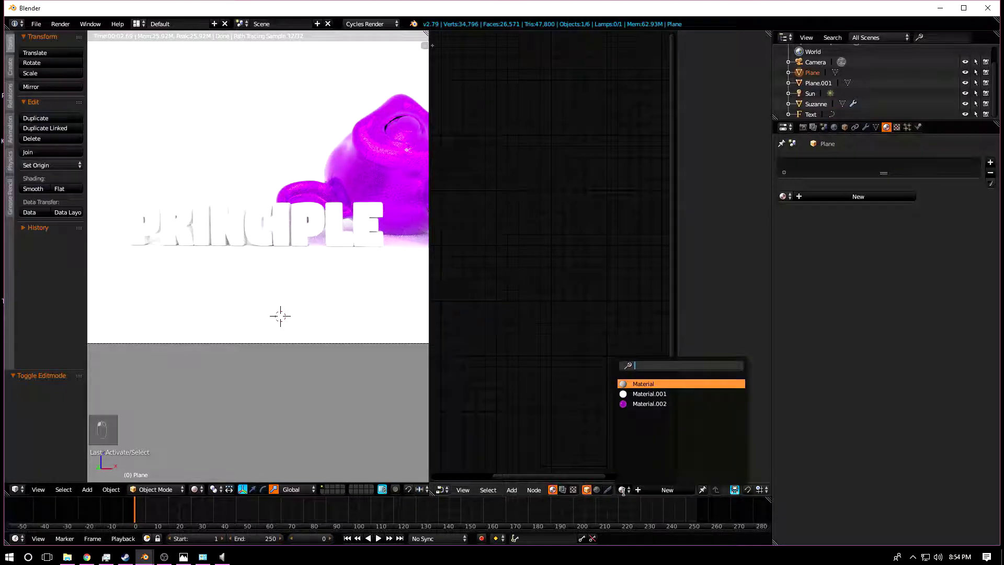
click(639, 404)
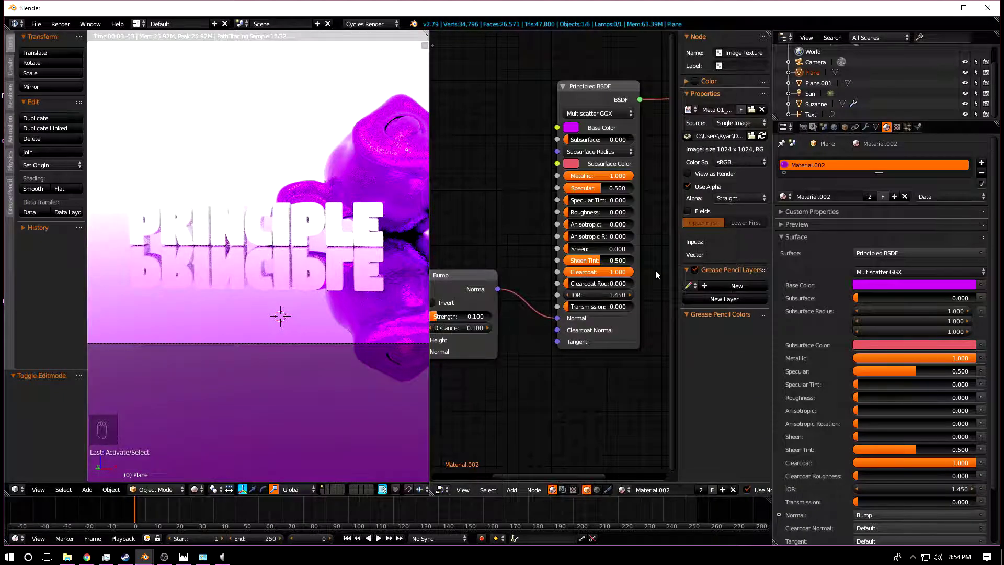
click(894, 197)
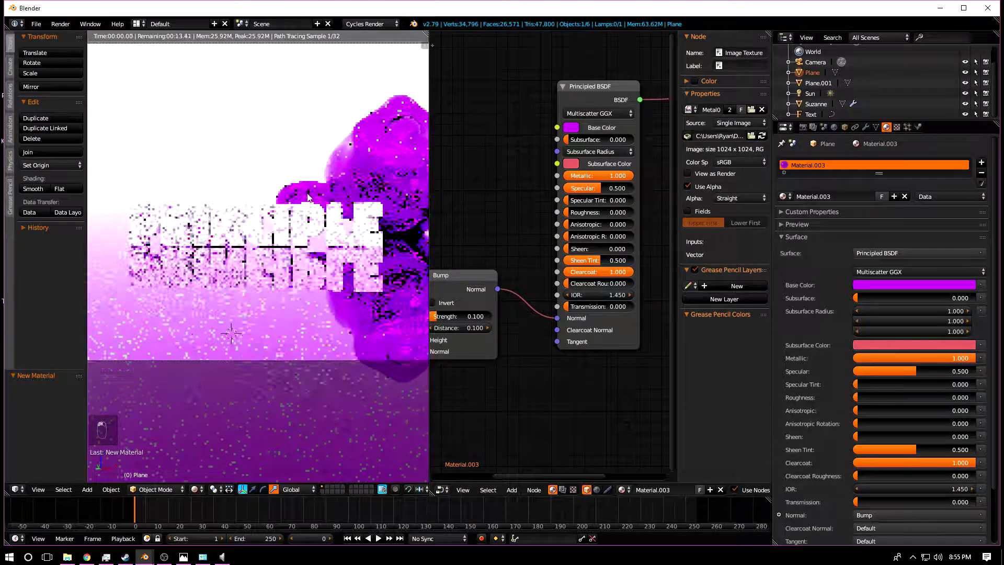
Switch the viewport to solid shading while keeping the floor plane in Object Mode
middle_drag(424, 133, 286, 198)
middle_drag(298, 278, 376, 264)
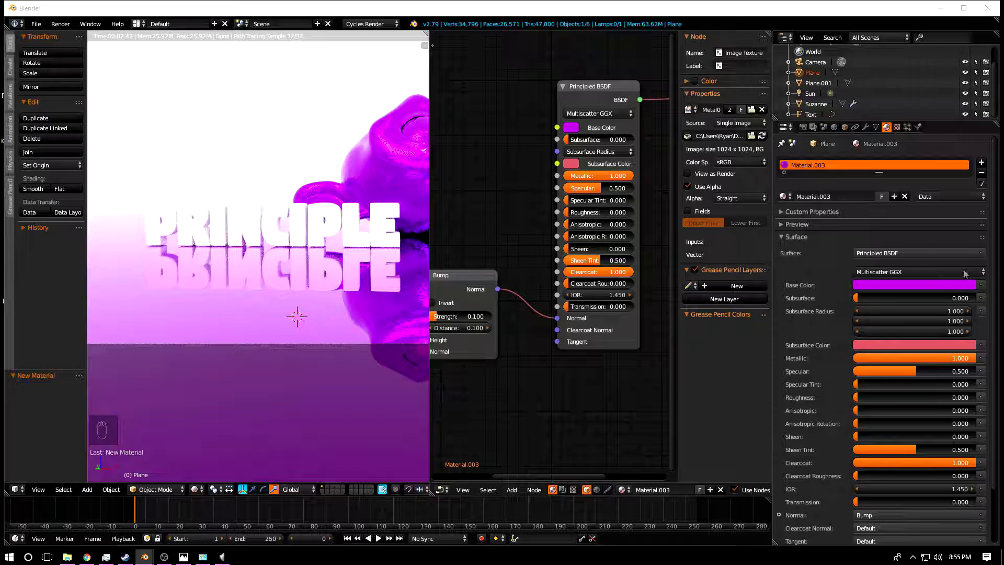
click(183, 490)
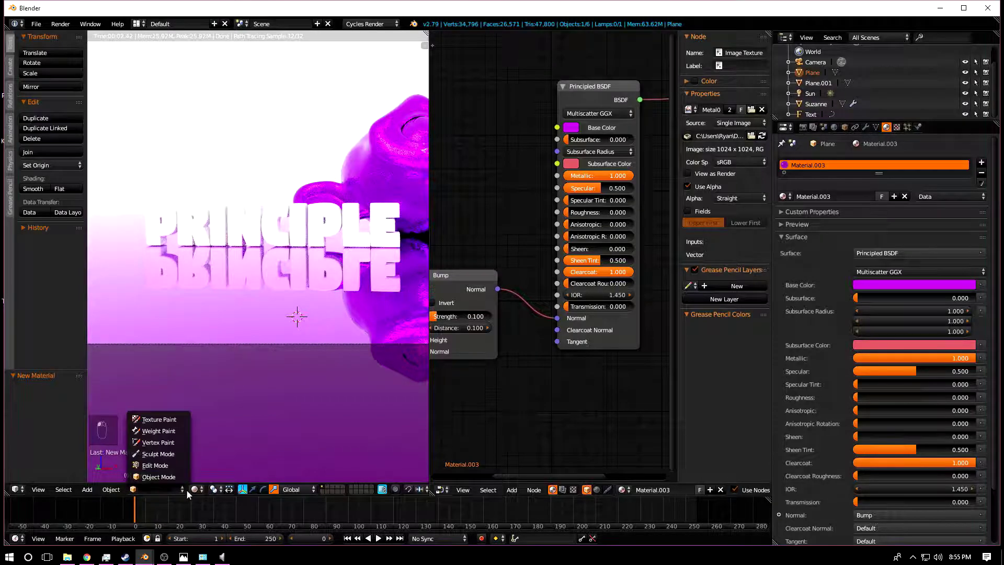
click(166, 477)
scroll(225, 350, down, 2)
shift+middle_drag(180, 332, 243, 319)
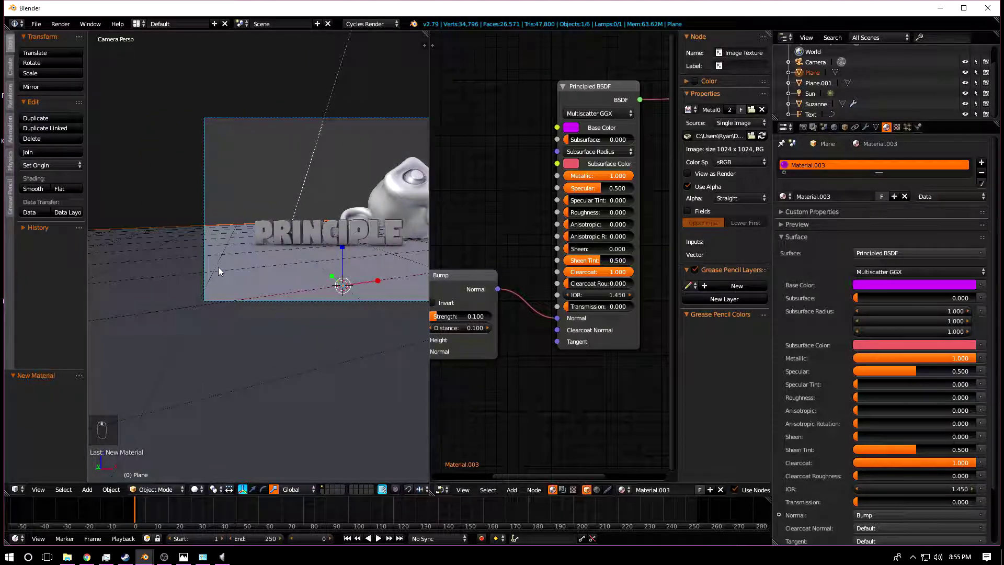
Unwrap the floor plane in Edit Mode with Smart UV Project at a 66.00 angle limit and return to Object Mode
key(Tab)
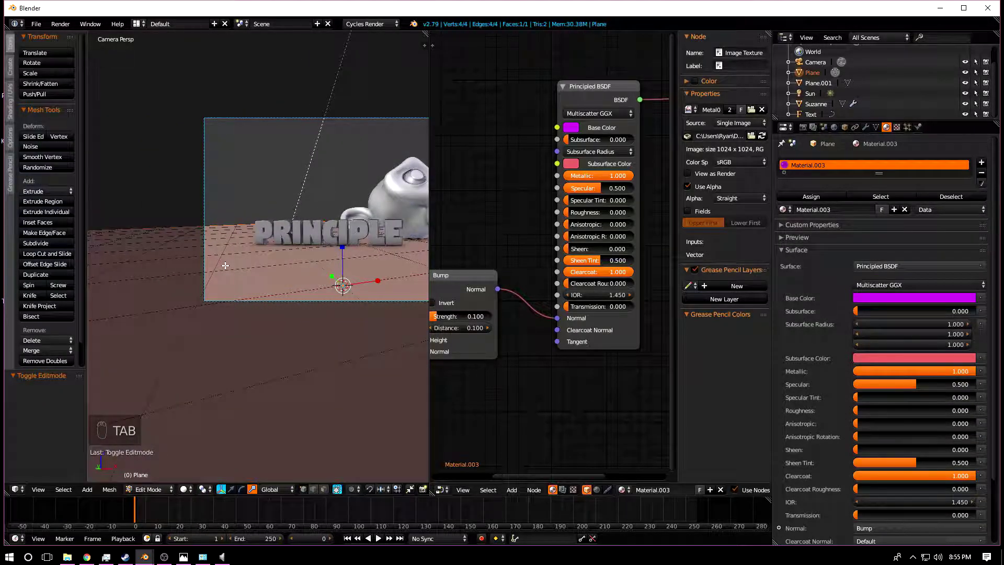
key(u)
click(225, 265)
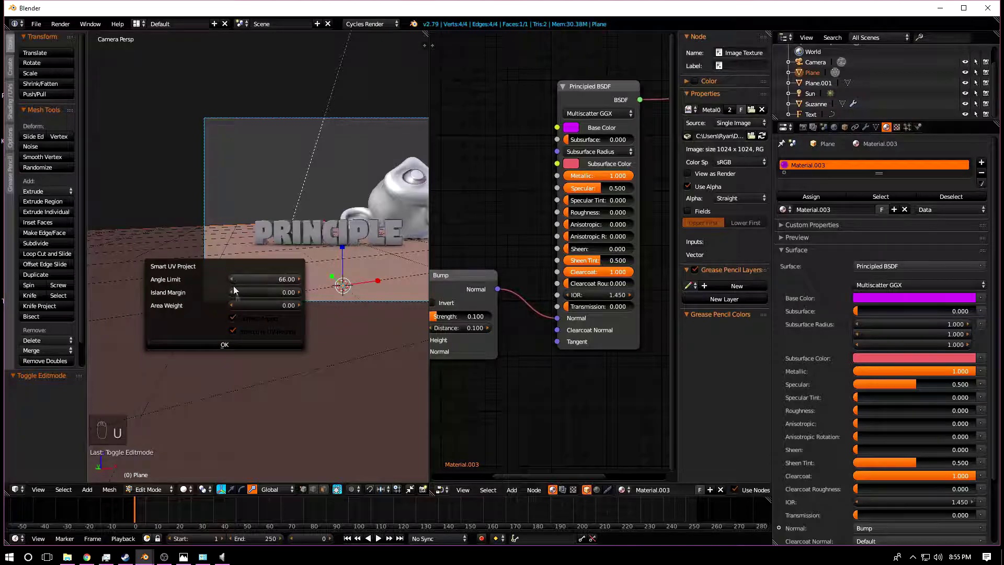
click(209, 345)
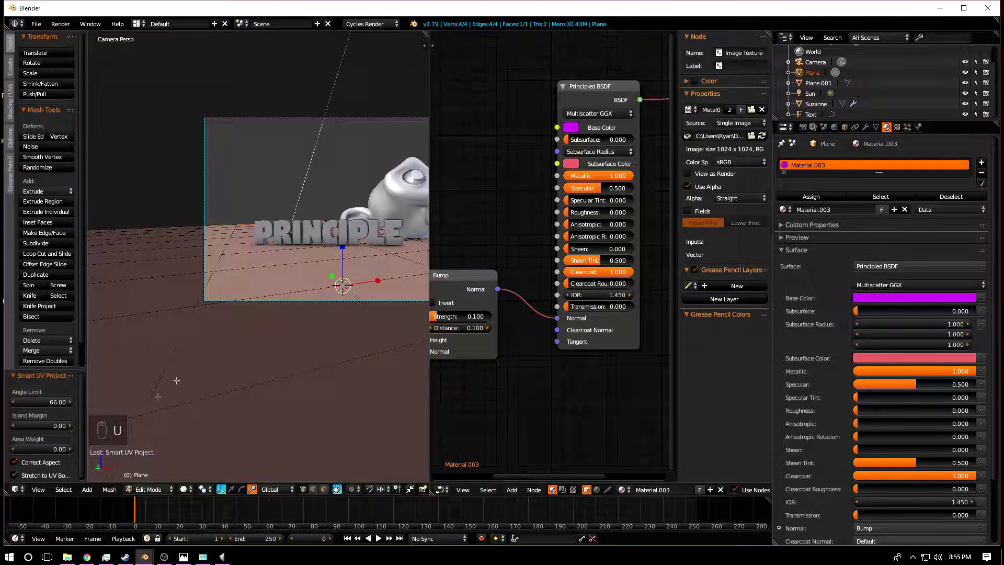
click(183, 490)
click(225, 451)
key(Tab)
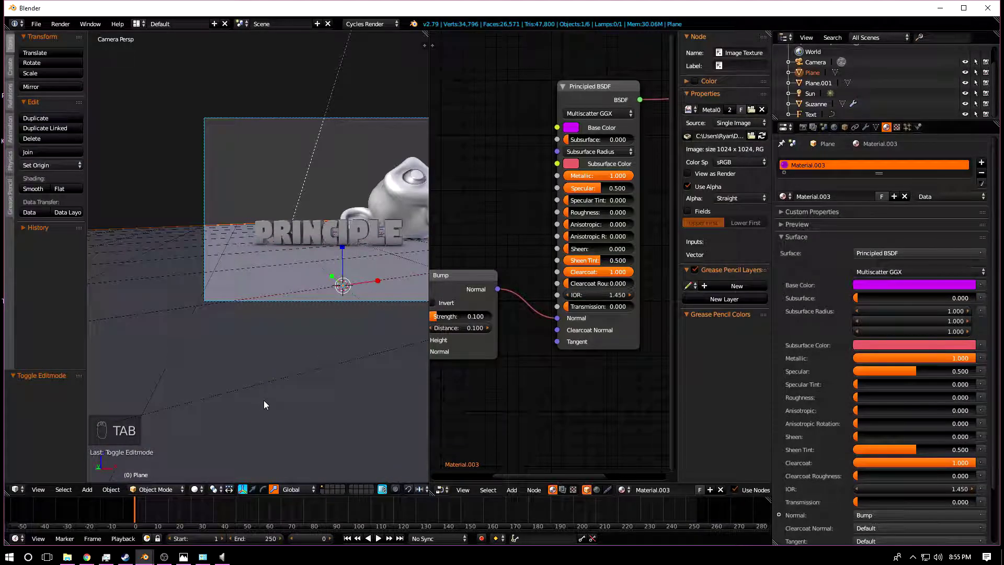
Return the viewport to rendered shading and examine the bumpy reflections of the text and monkey on the floor plane
key(shift+z)
scroll(348, 335, up, 2)
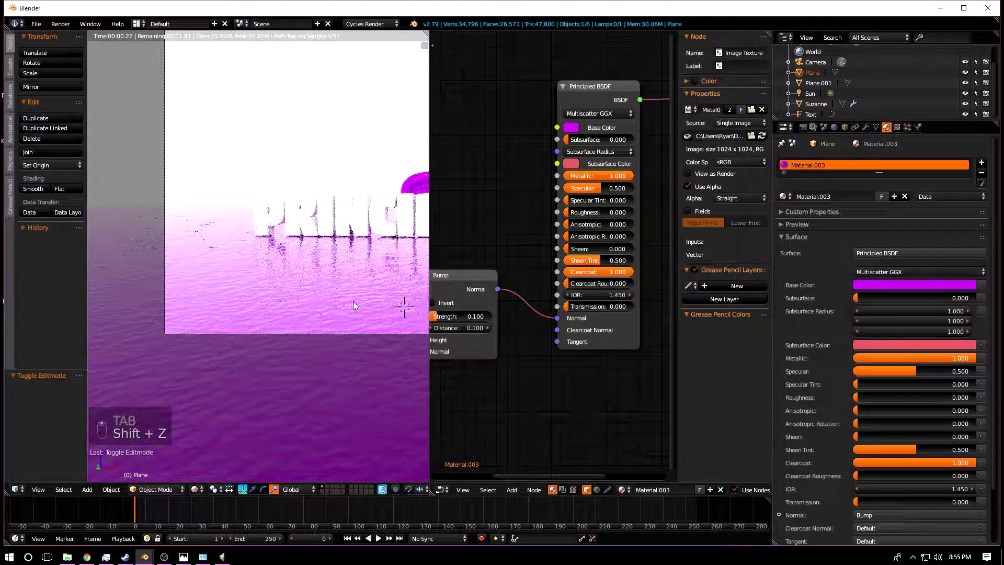
scroll(220, 293, up, 4)
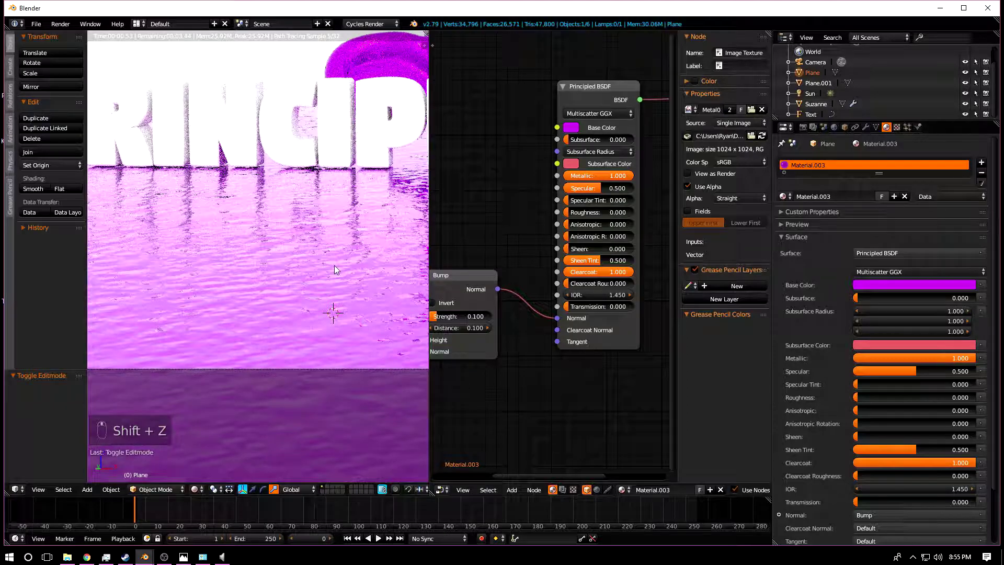
scroll(294, 353, down, 3)
scroll(324, 321, down, 1)
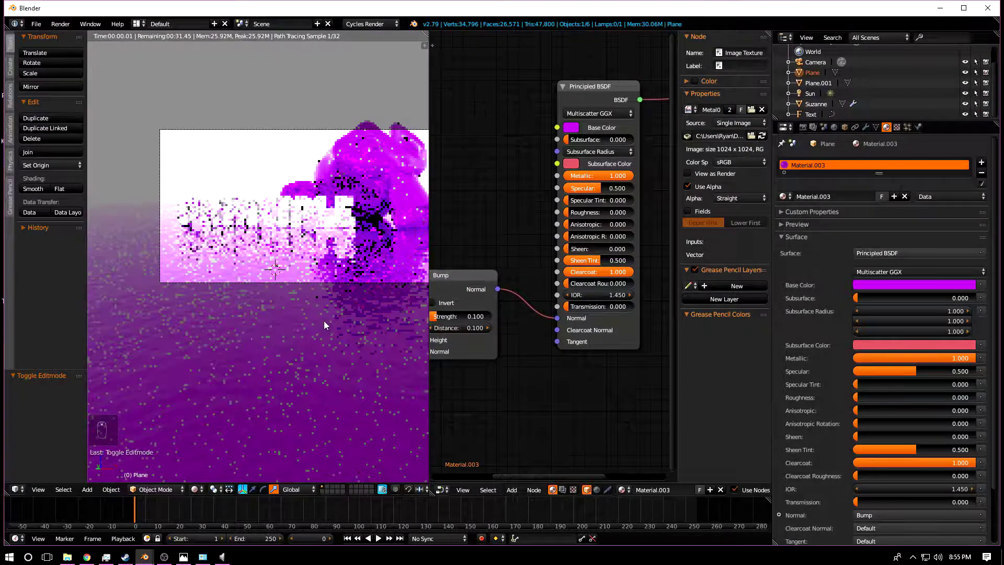
scroll(322, 317, up, 5)
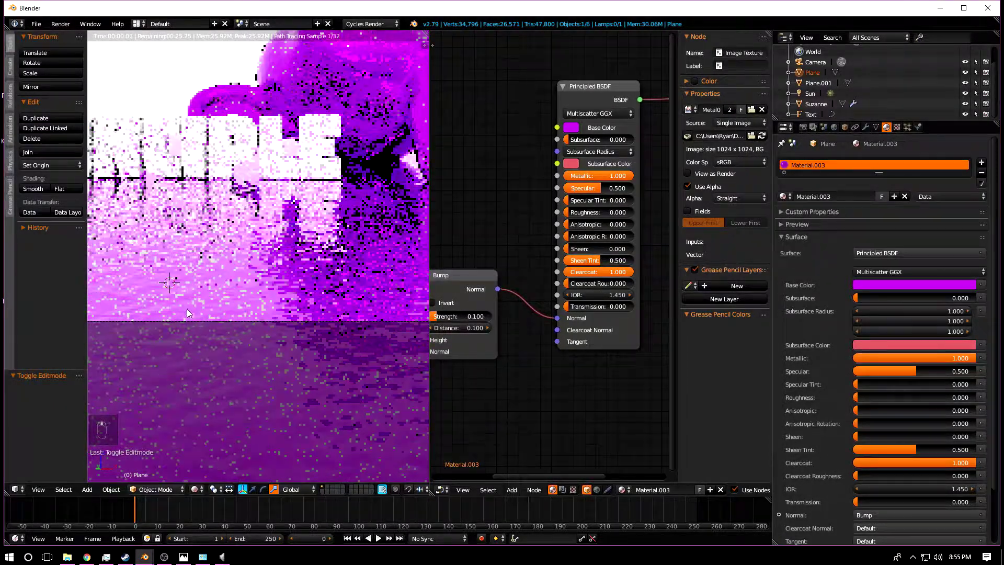
scroll(238, 335, up, 2)
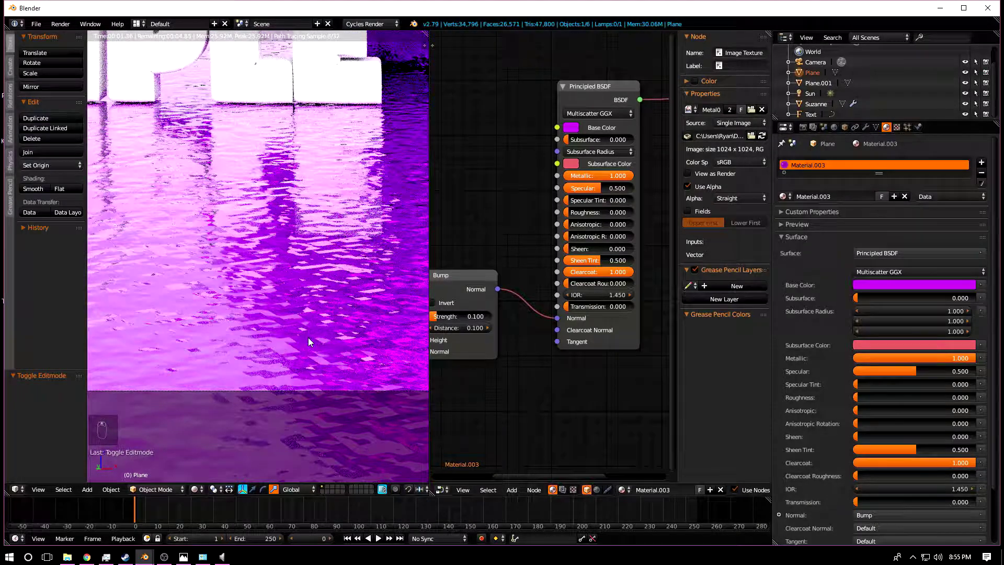
scroll(286, 326, down, 3)
scroll(289, 328, up, 2)
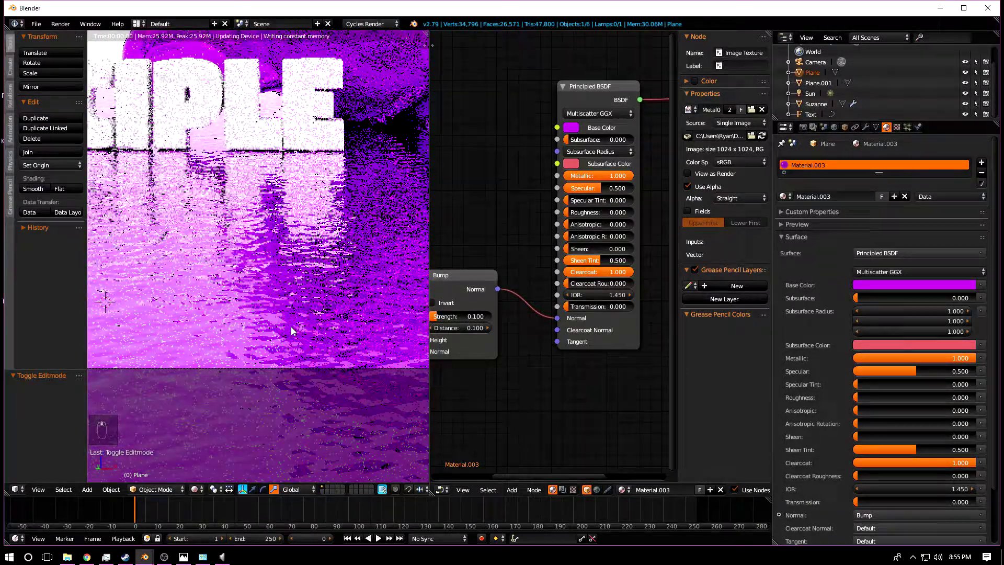
scroll(290, 349, up, 3)
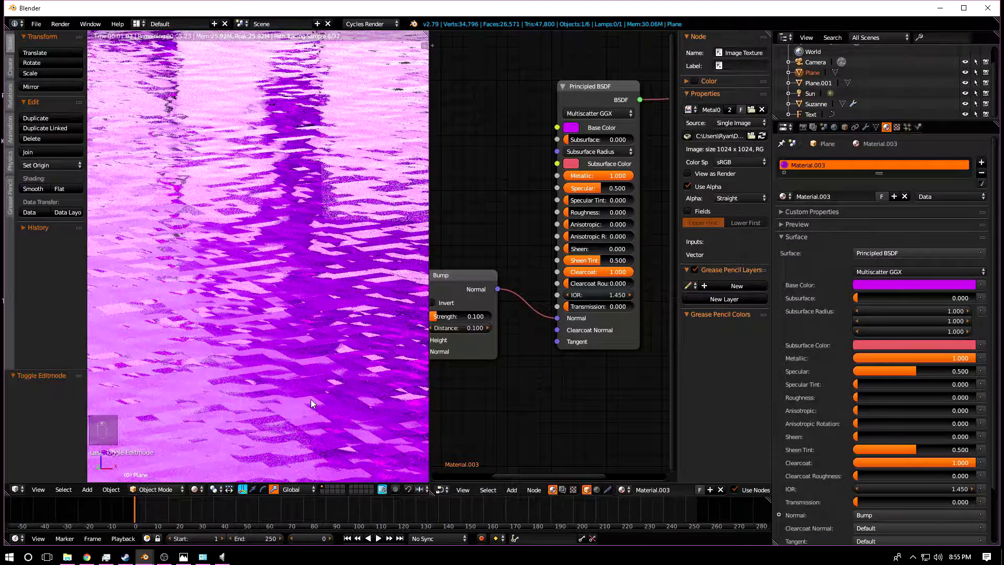
scroll(267, 293, down, 2)
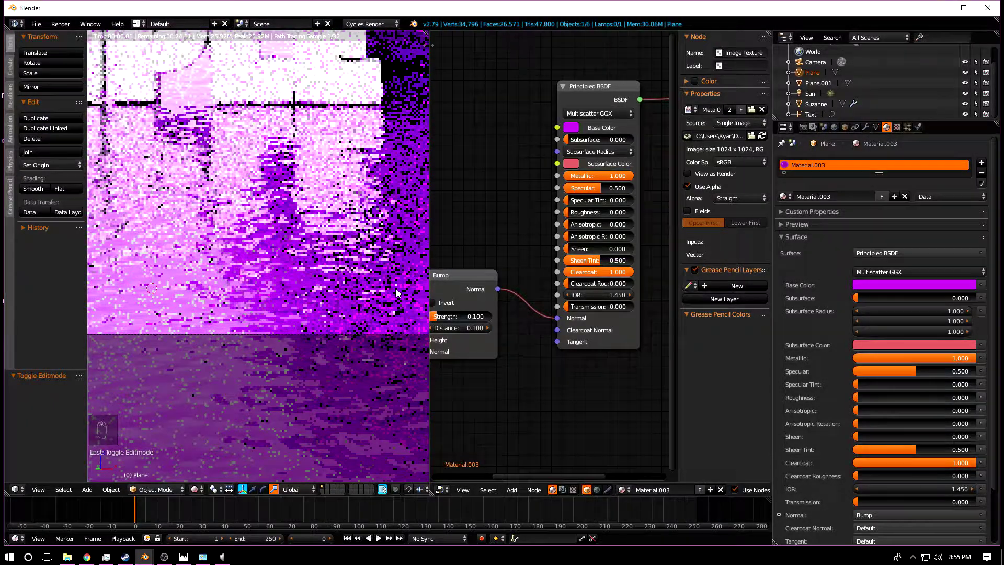
Select the floor material's Image Texture node and set its mapping scale to 4.000 in X and Y
scroll(460, 249, down, 7)
middle_drag(523, 245, 622, 228)
drag(528, 240, 521, 238)
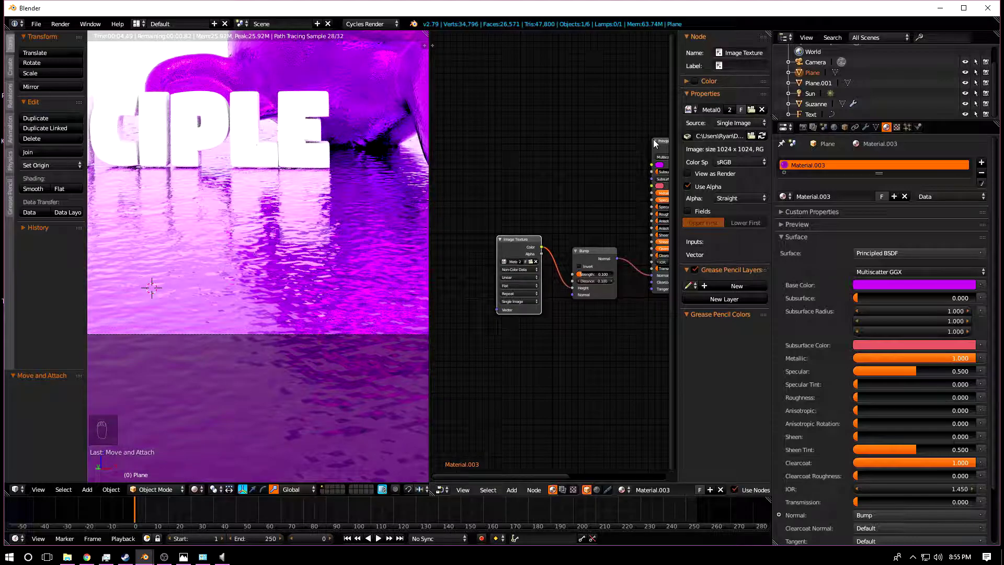
click(898, 128)
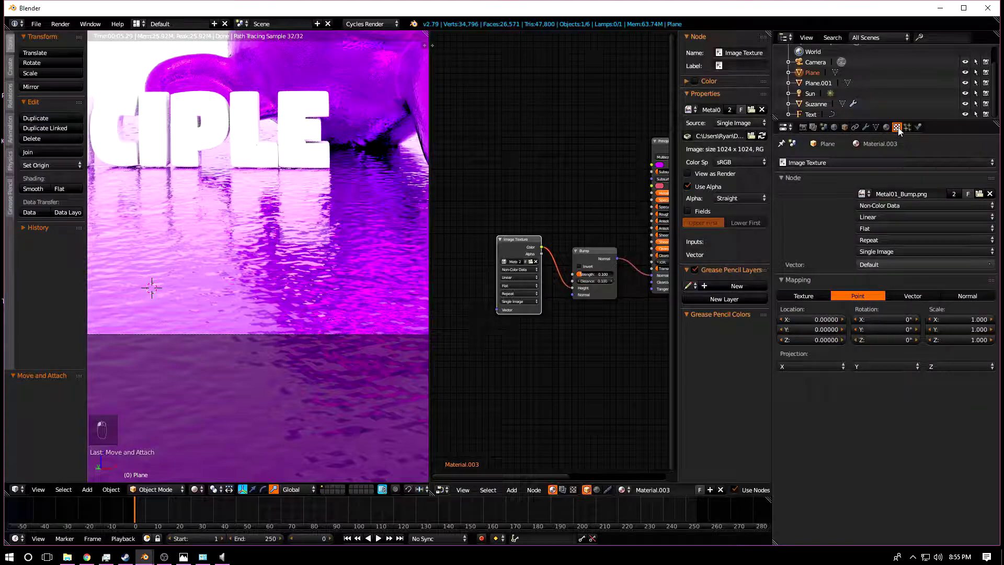
click(949, 319)
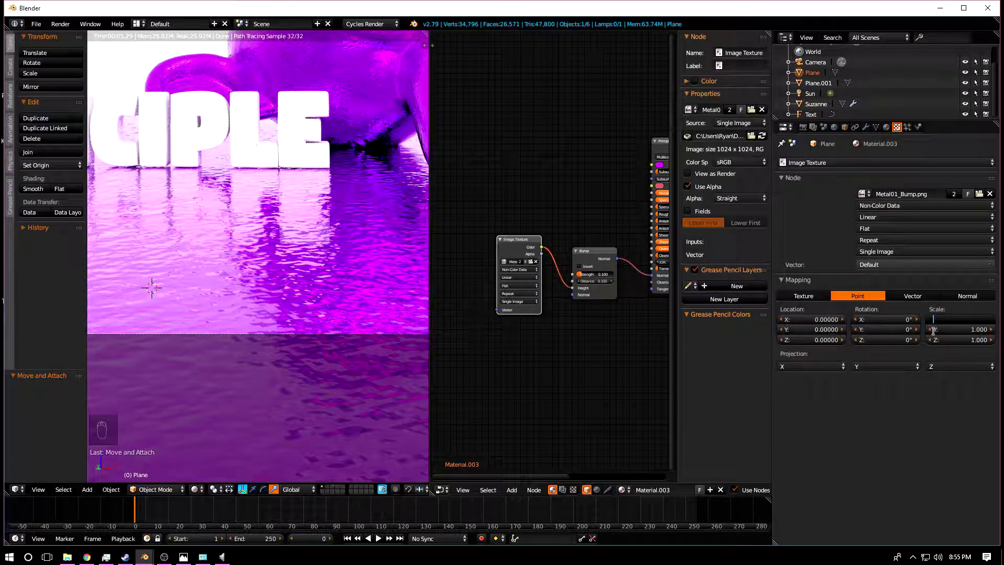
text(4)
key(Tab)
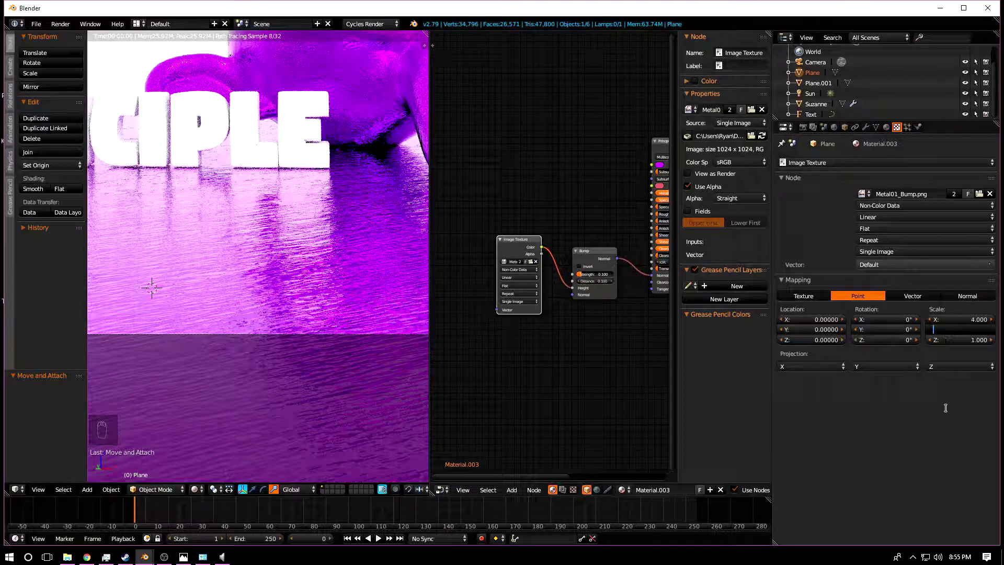
text(4)
key(Return)
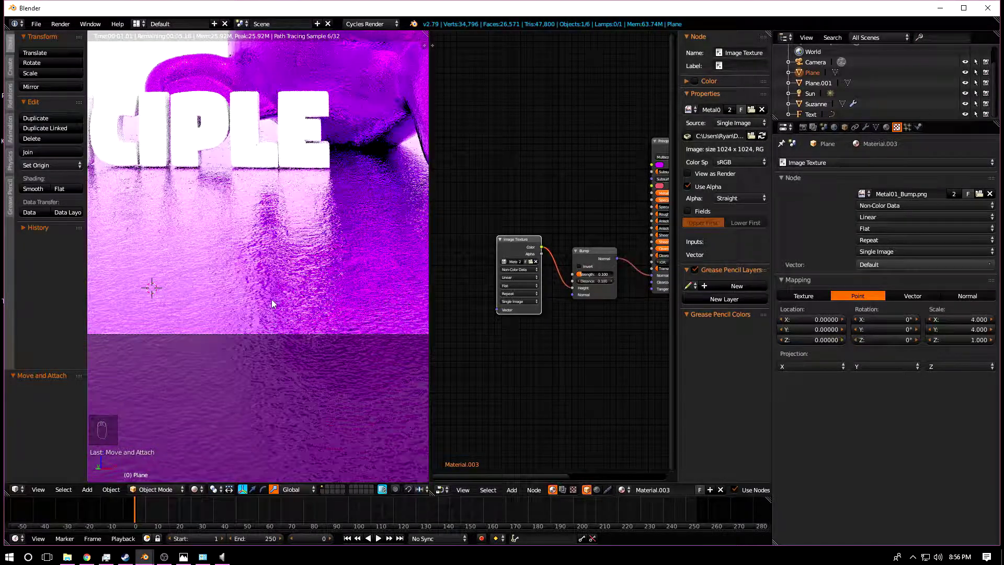
Examine the rescaled bump on the rendered floor and bring the Bump and Principled BSDF nodes into view
scroll(256, 236, down, 4)
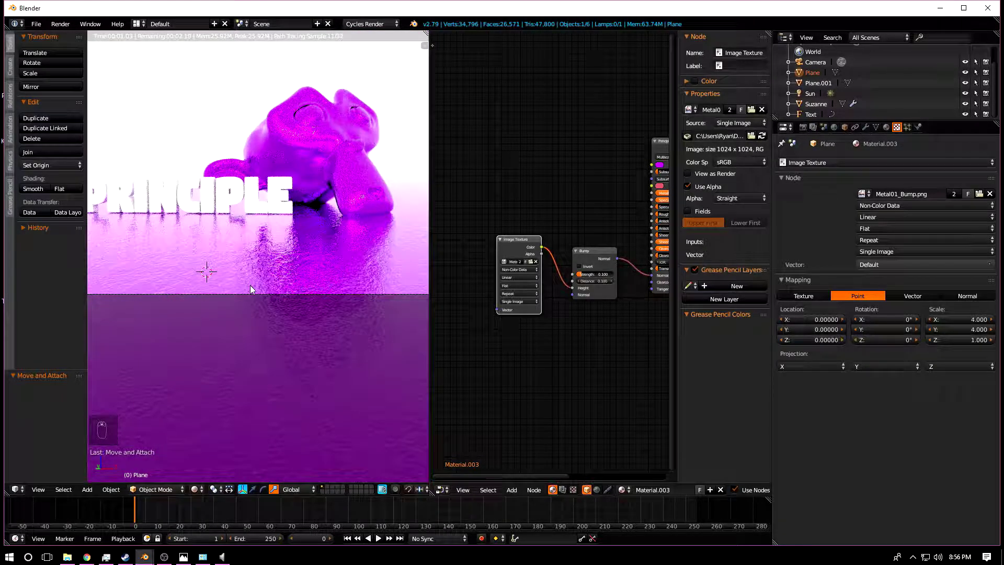
scroll(250, 289, up, 5)
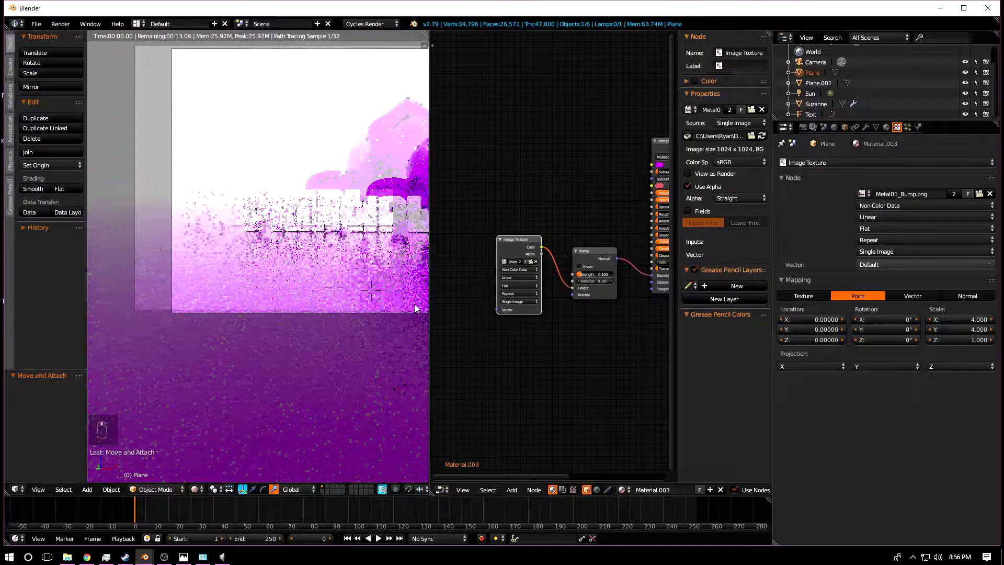
shift+middle_drag(320, 308, 302, 304)
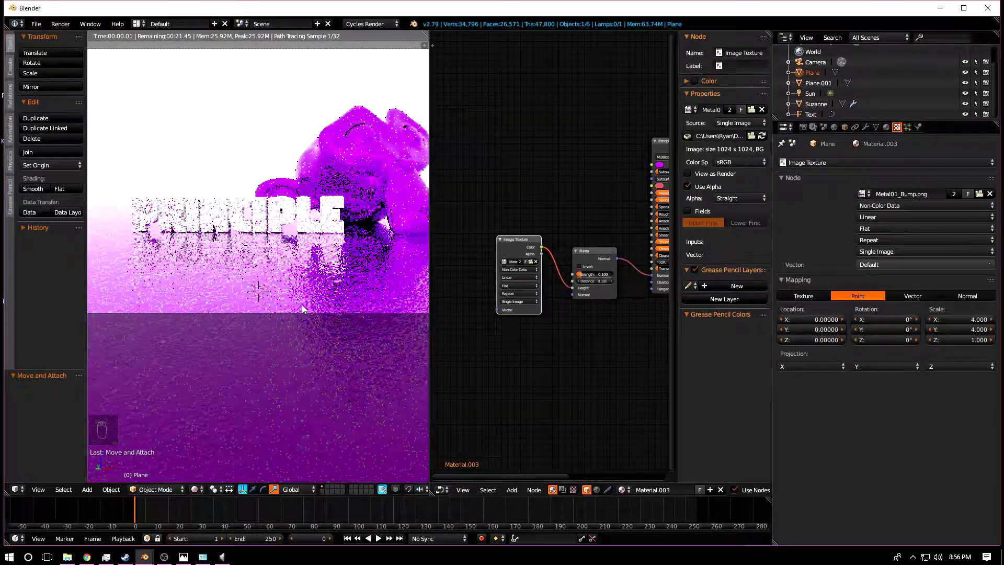
middle_drag(583, 301, 522, 322)
scroll(585, 259, up, 4)
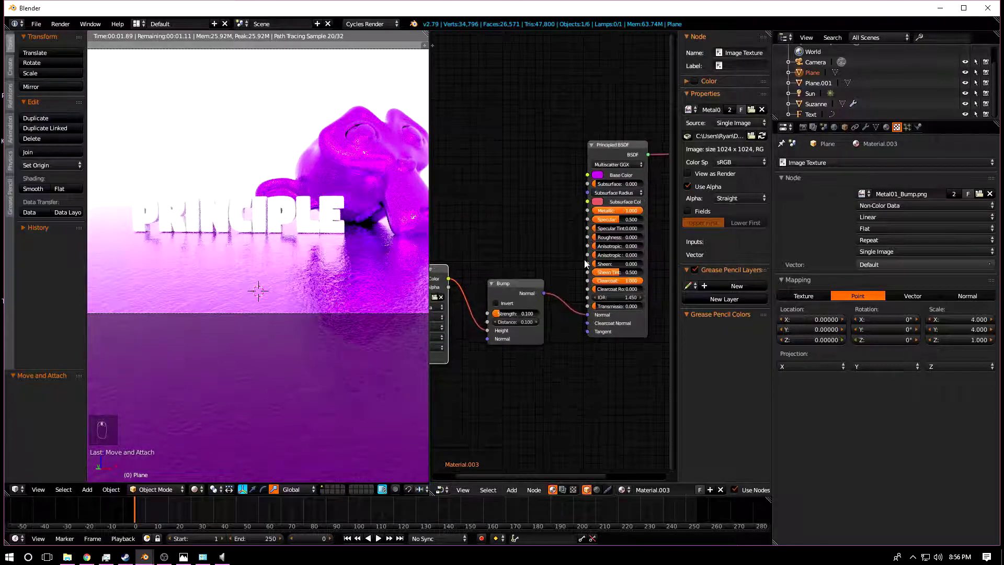
Change the floor material's Base Color from the colour wheel to blue with R 0.087, G 0.108 and B 0.800
click(568, 194)
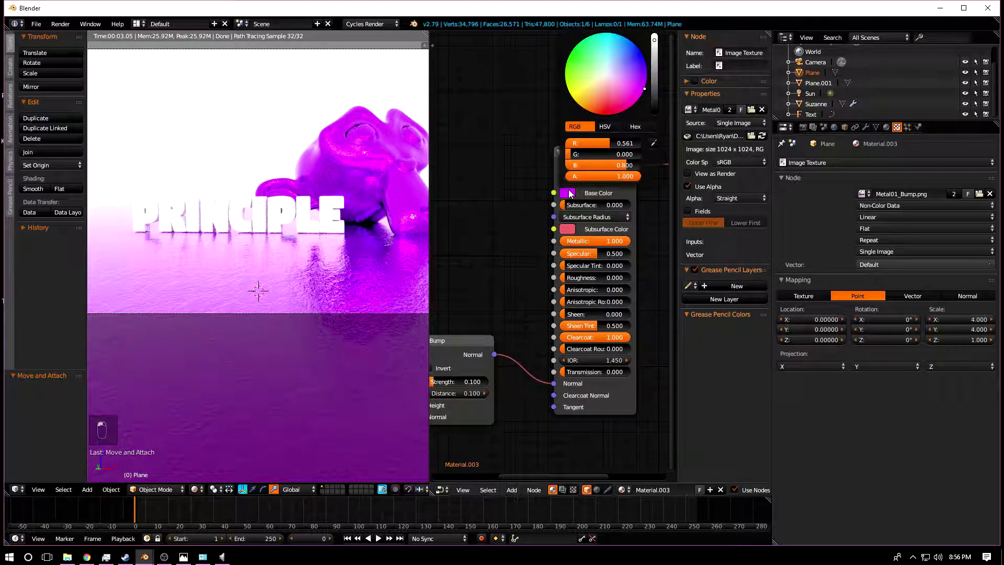
click(624, 61)
click(616, 44)
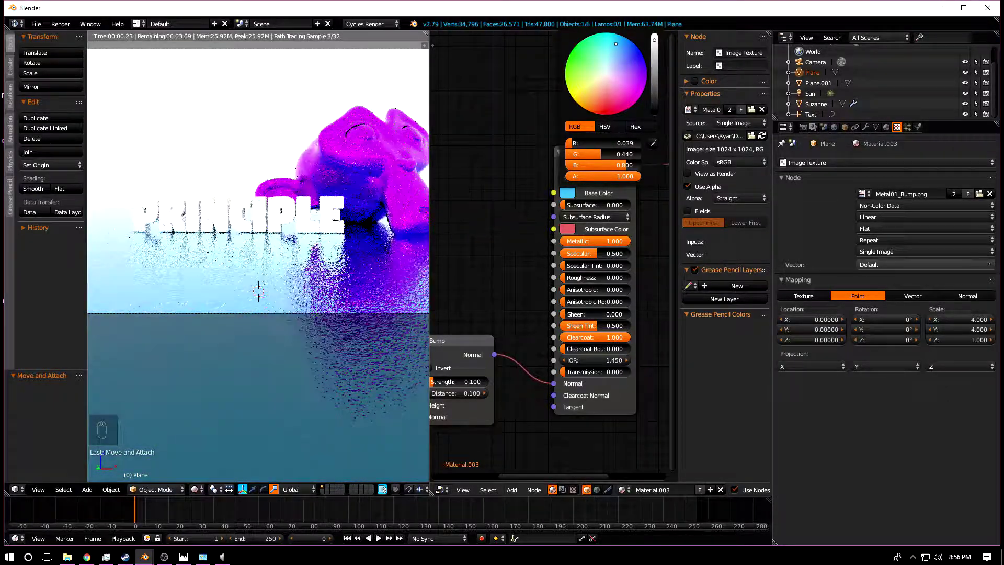
click(630, 58)
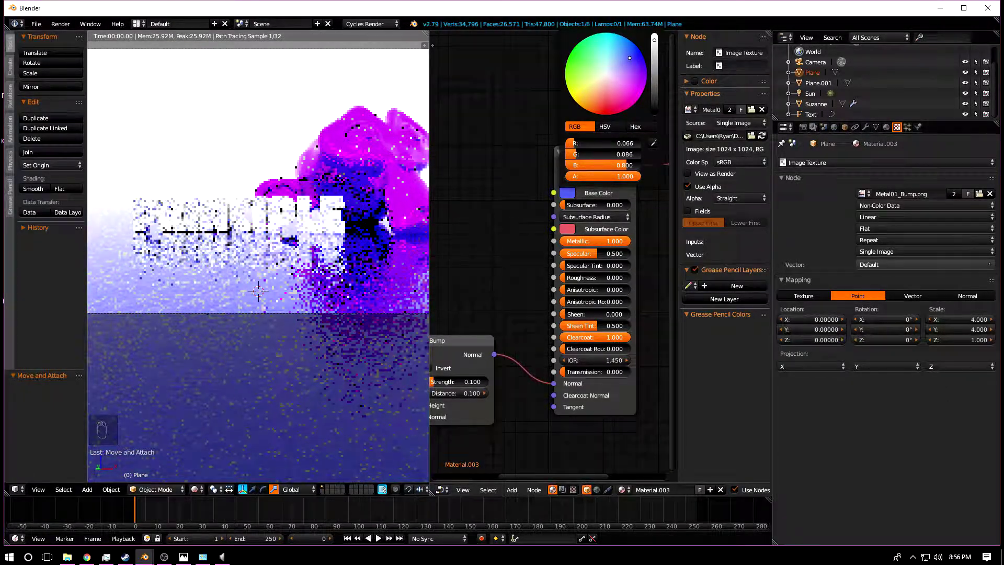
click(628, 59)
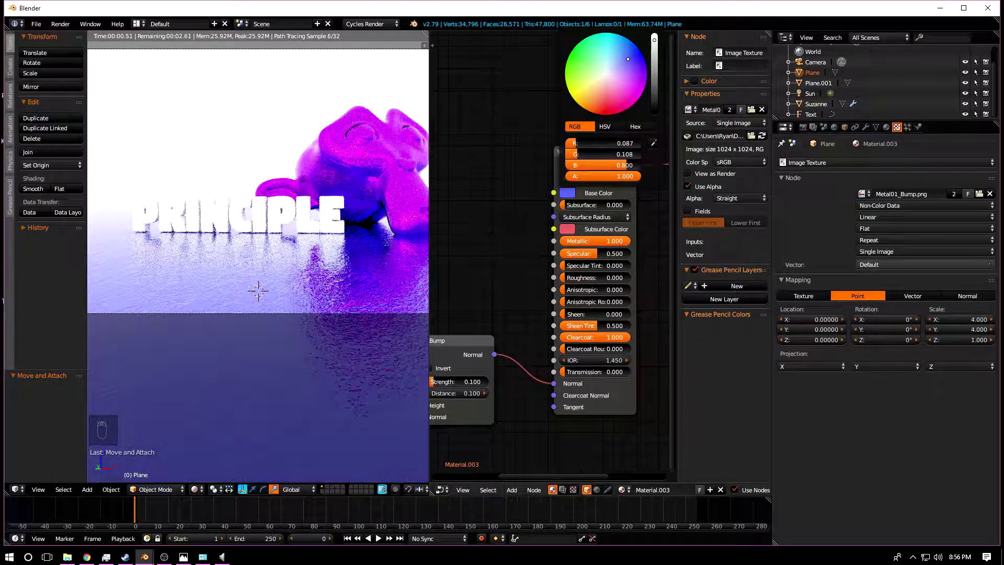
Assign Material.003 to the PRINCIPLE text and make it a separate single-user copy
shift+middle_drag(244, 269, 378, 255)
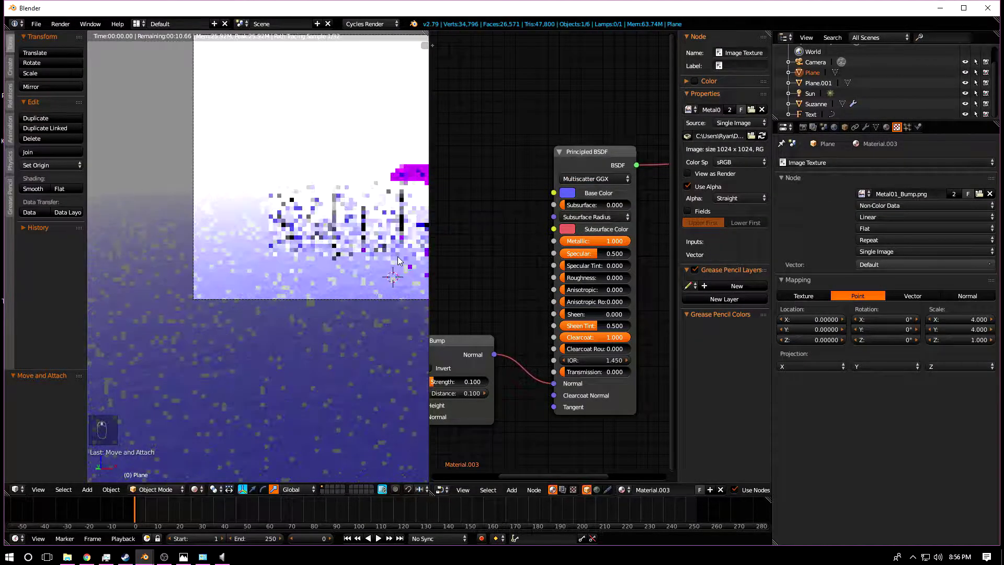
scroll(213, 229, up, 5)
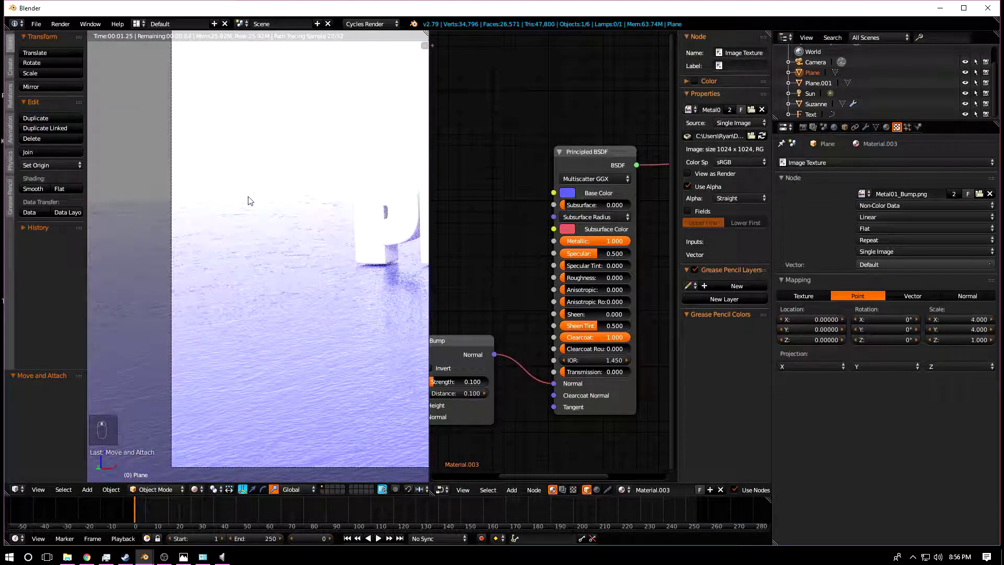
shift+middle_drag(405, 228, 126, 265)
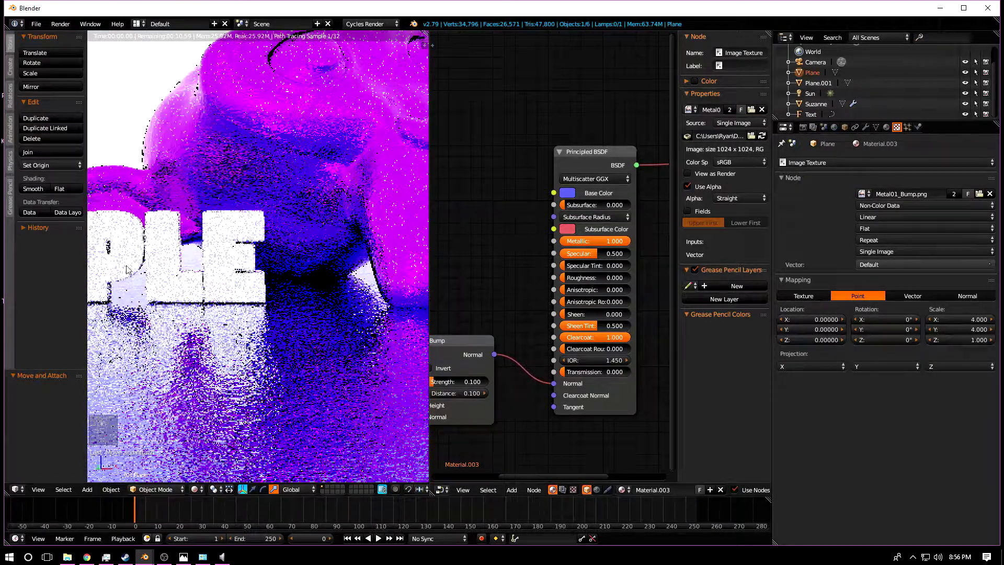
scroll(282, 262, down, 3)
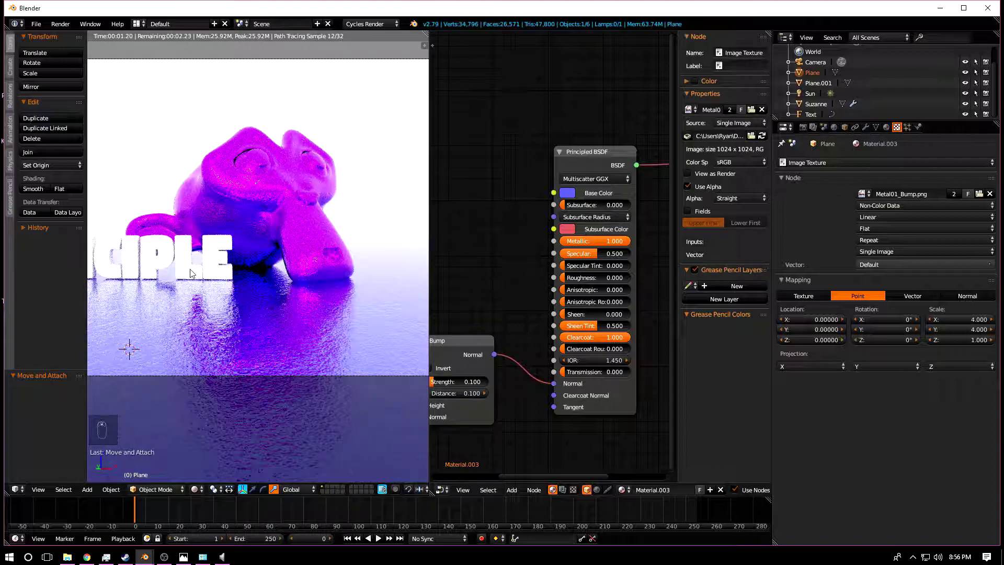
scroll(191, 273, down, 2)
shift+middle_drag(197, 291, 215, 248)
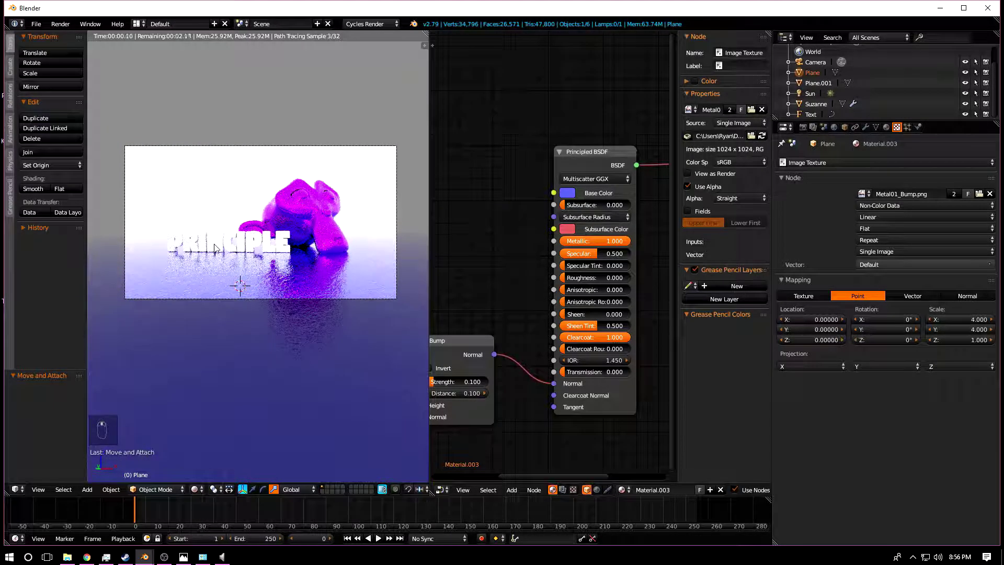
right_click(214, 248)
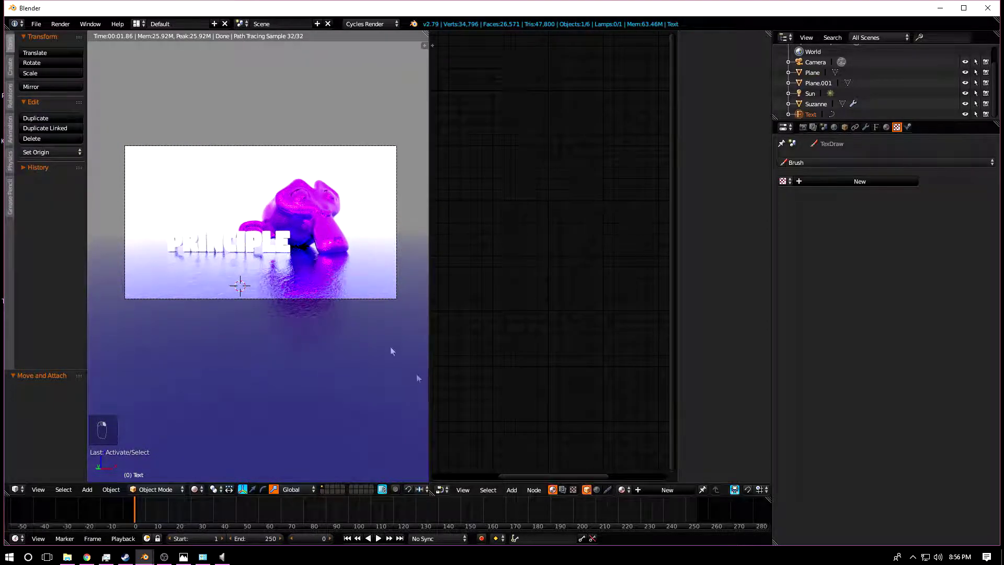
click(622, 489)
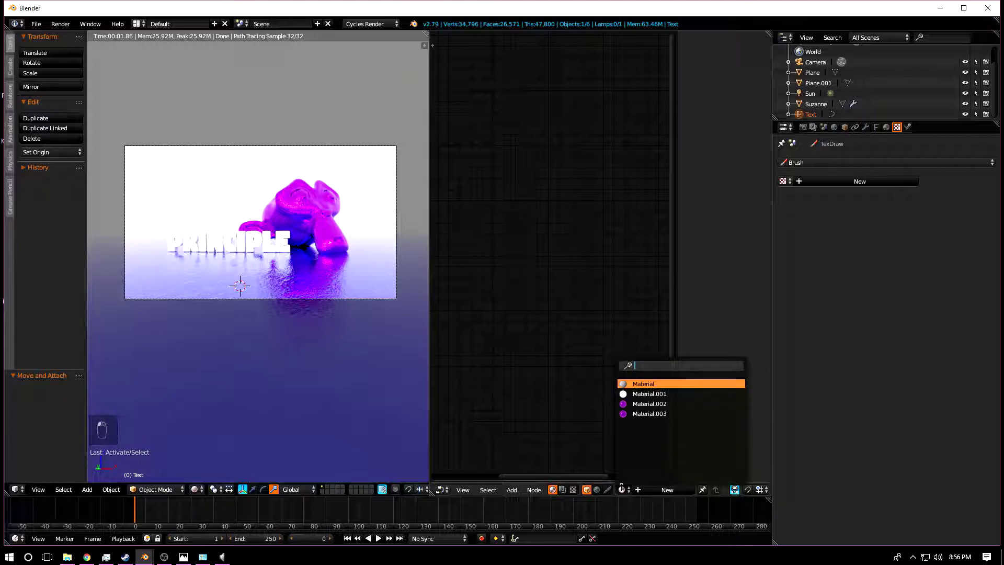
click(634, 413)
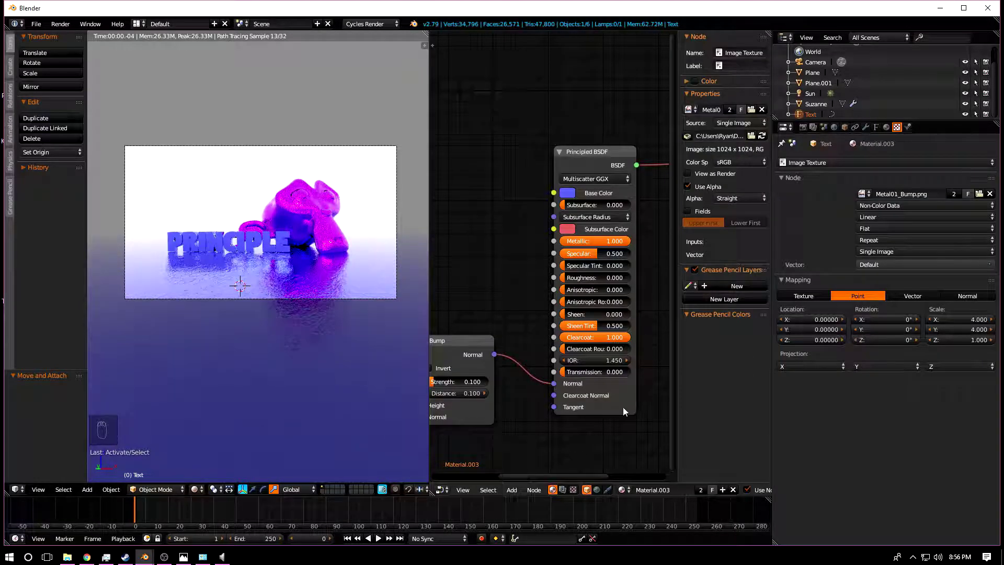
click(886, 127)
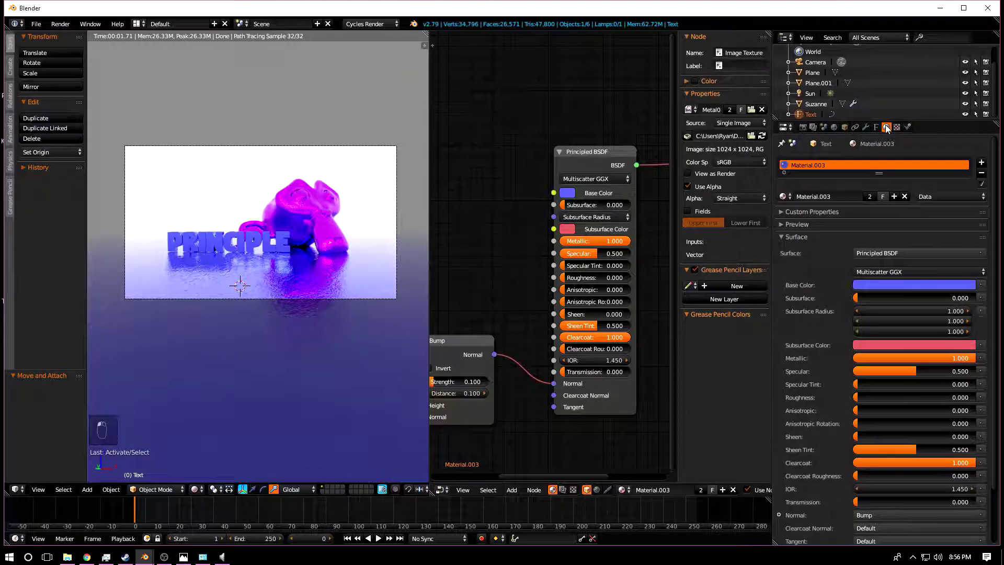
click(895, 197)
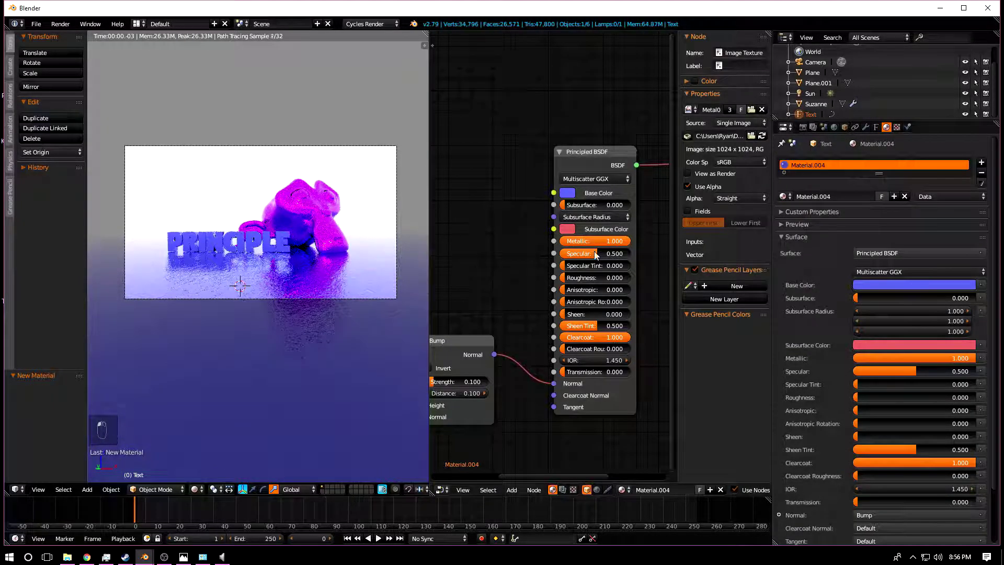
Inspect the base of the PRINCIPLE letters where they meet the floor and switch the viewport to solid shading
scroll(208, 285, up, 8)
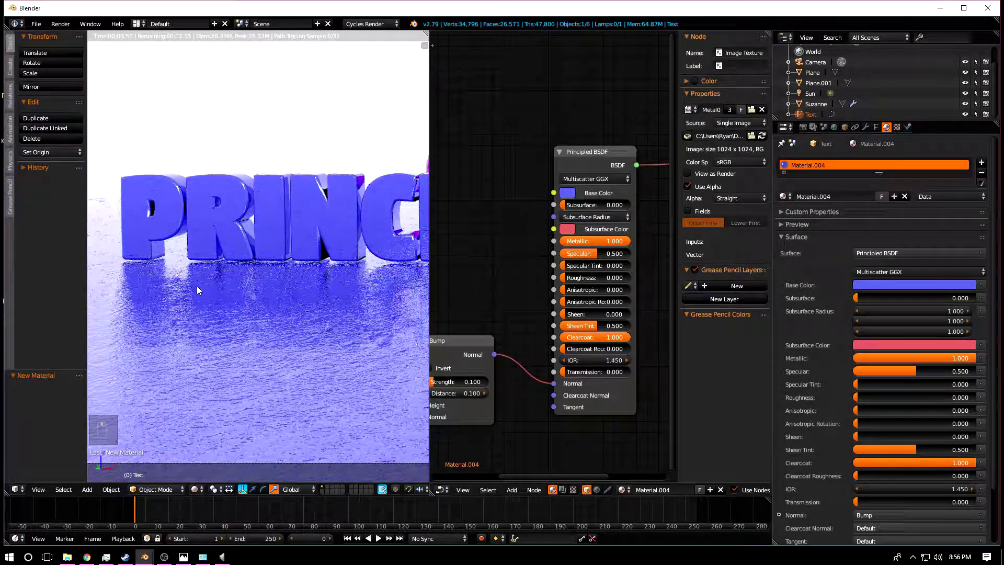
scroll(196, 285, up, 5)
scroll(219, 286, up, 2)
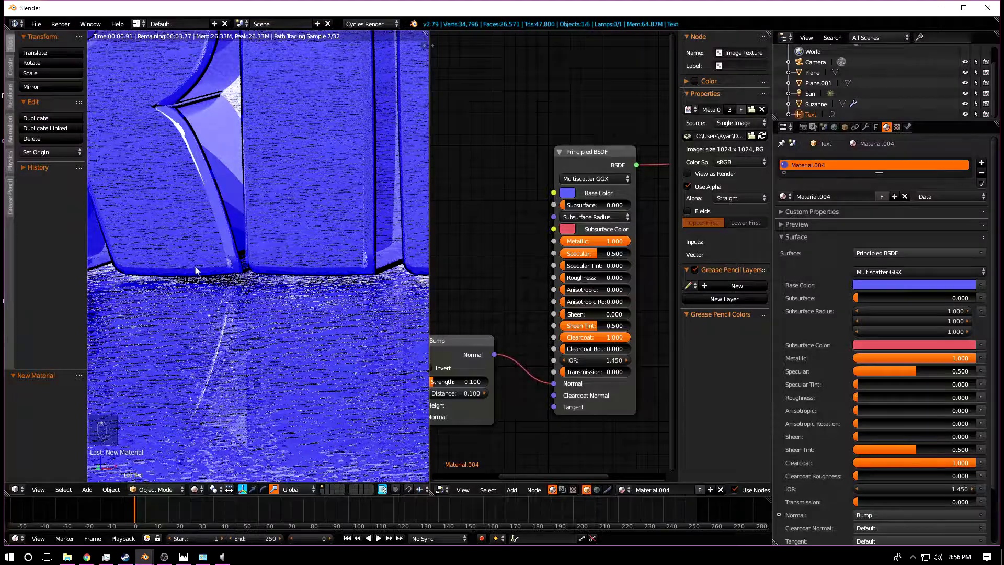
scroll(163, 459, up, 4)
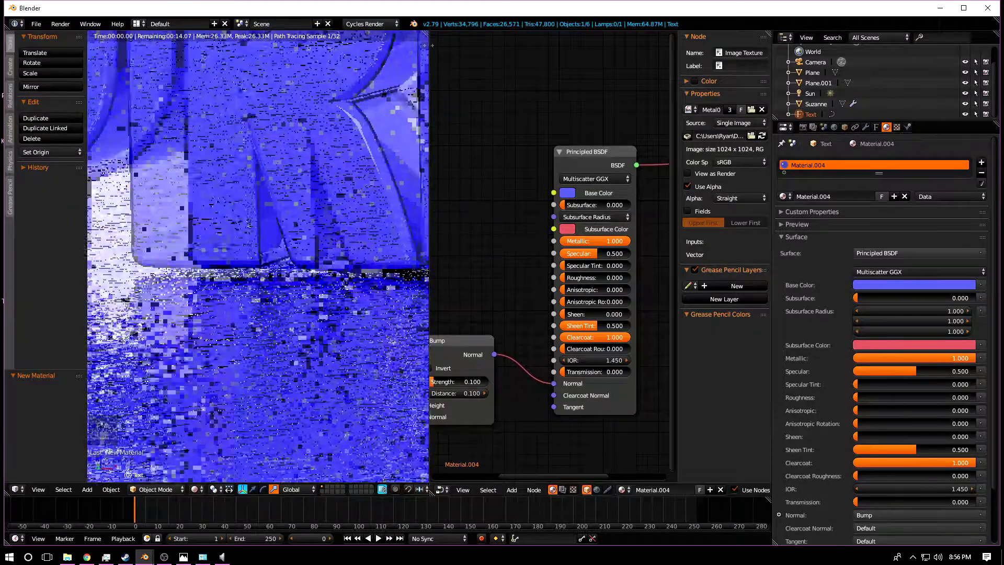
click(197, 489)
click(219, 456)
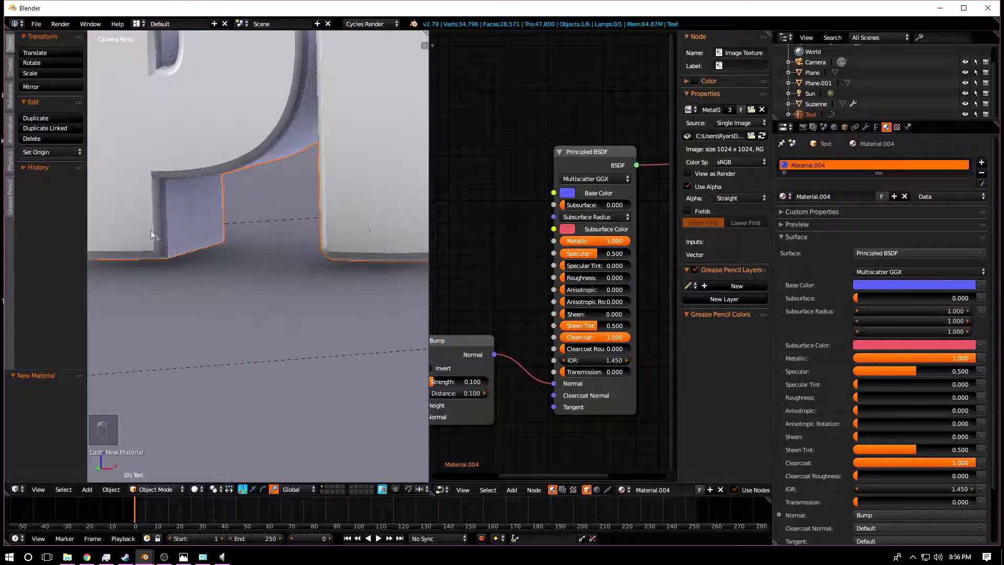
Lower the PRINCIPLE text along Z by 0.005 and another 0.002, then check its floor contact in the rendered camera view
scroll(256, 265, down, 3)
right_click(334, 216)
scroll(367, 200, up, 2)
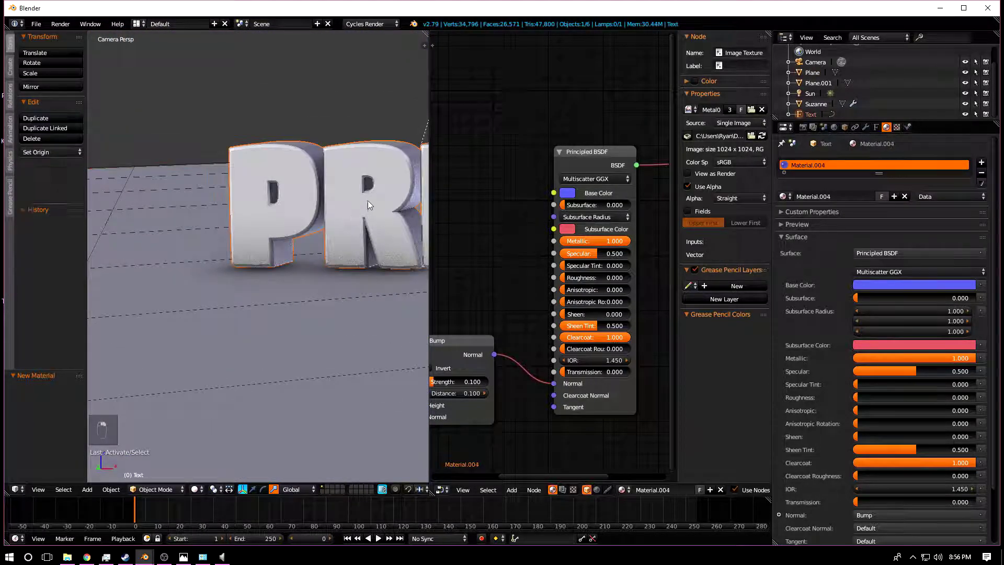
ctrl+scroll(314, 204, down, 4)
right_click(275, 206)
click(253, 489)
drag(366, 215, 368, 213)
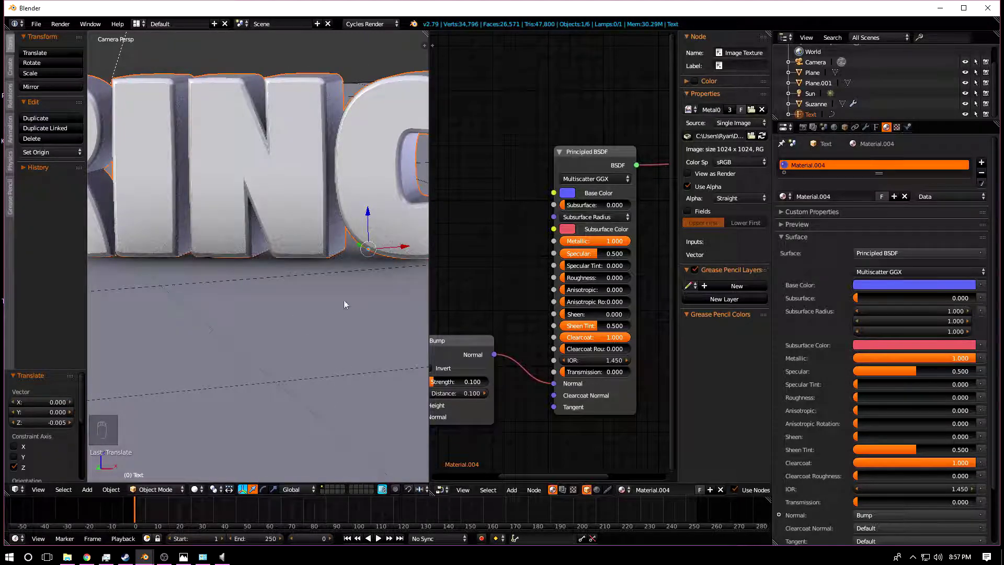
drag(367, 216, 371, 211)
middle_drag(194, 300, 235, 327)
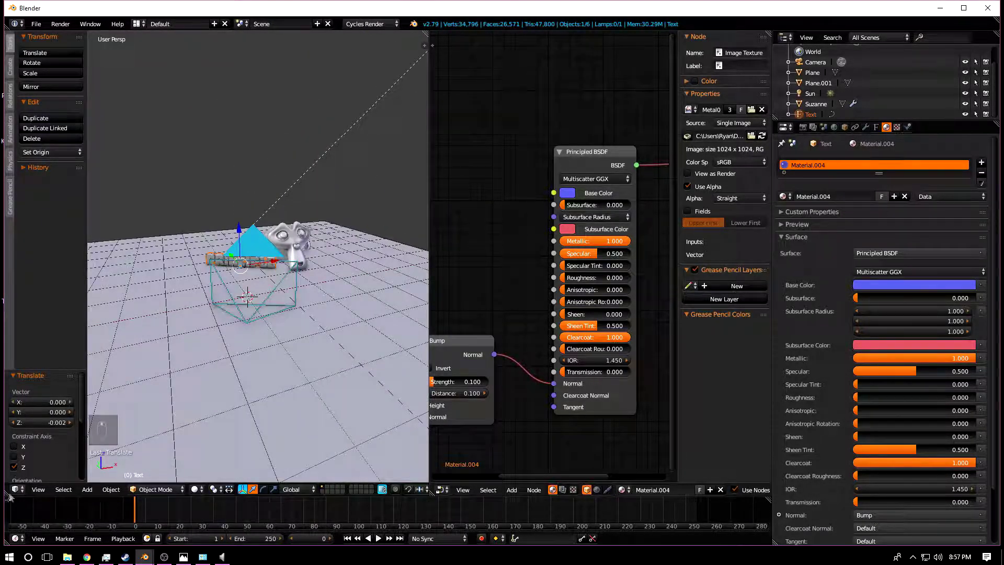
click(38, 490)
click(57, 451)
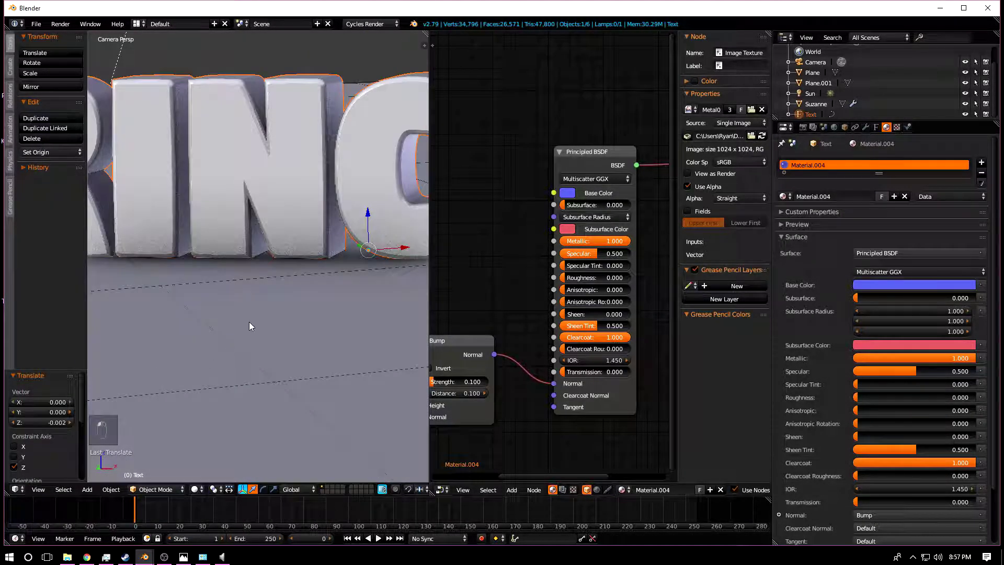
key(shift+z)
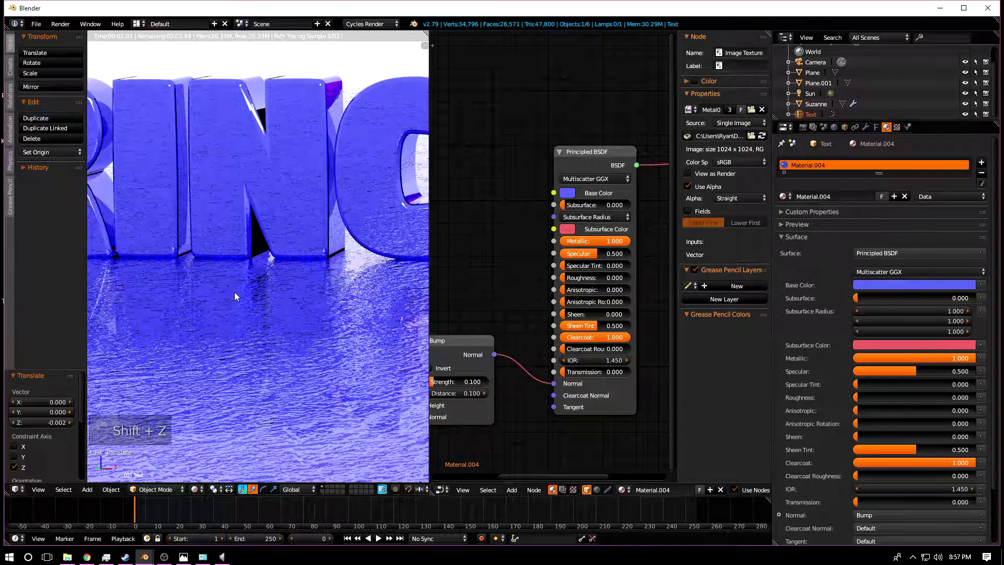
Change the text material's Base Color to red, working in solid shading, and return the viewport to rendered shading
key(shift+z)
click(567, 193)
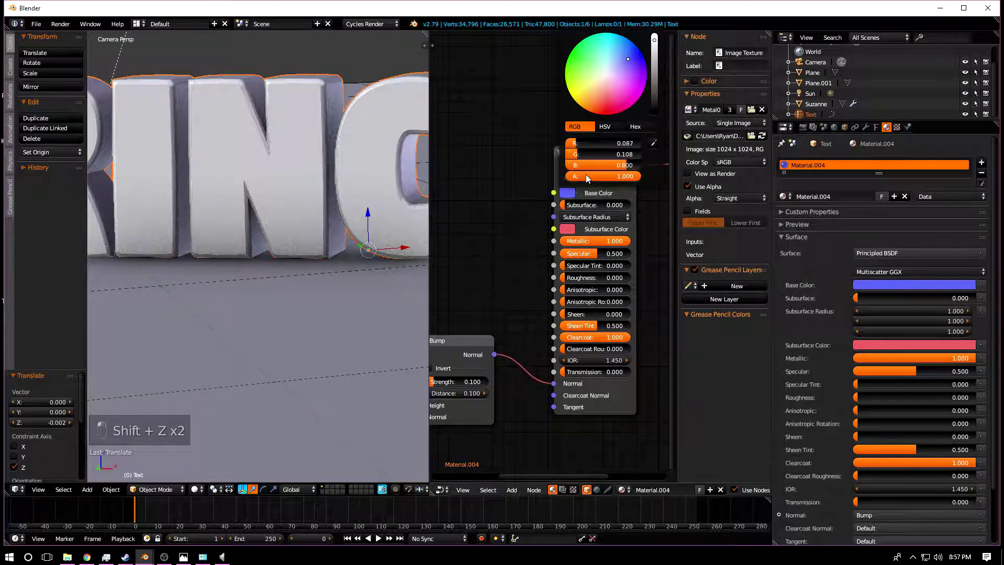
click(614, 109)
key(shift+z)
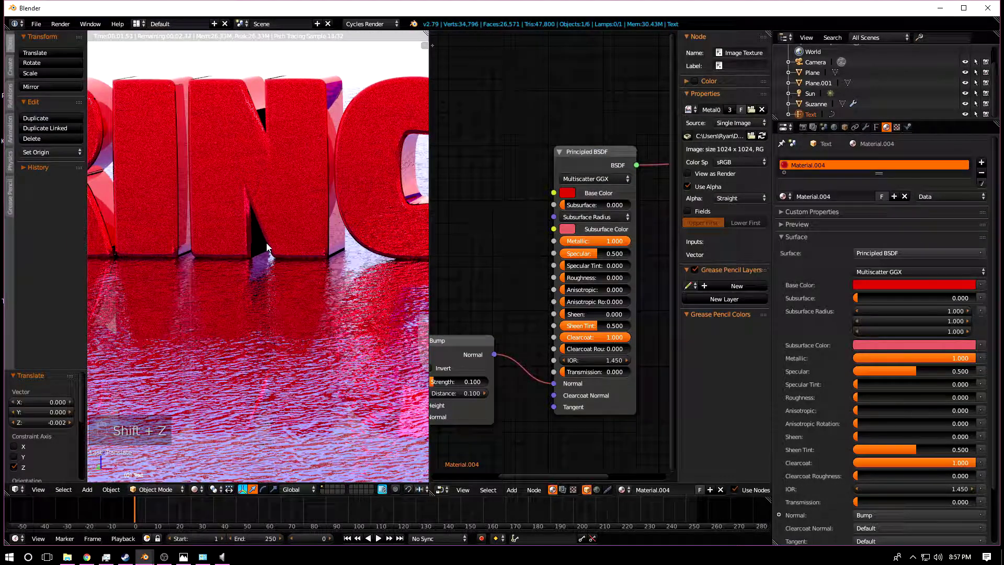
Delete the Bump and Image Texture nodes from the text material and bring its Principled BSDF node into view
scroll(502, 361, down, 2)
ctrl+scroll(523, 329, left, 2)
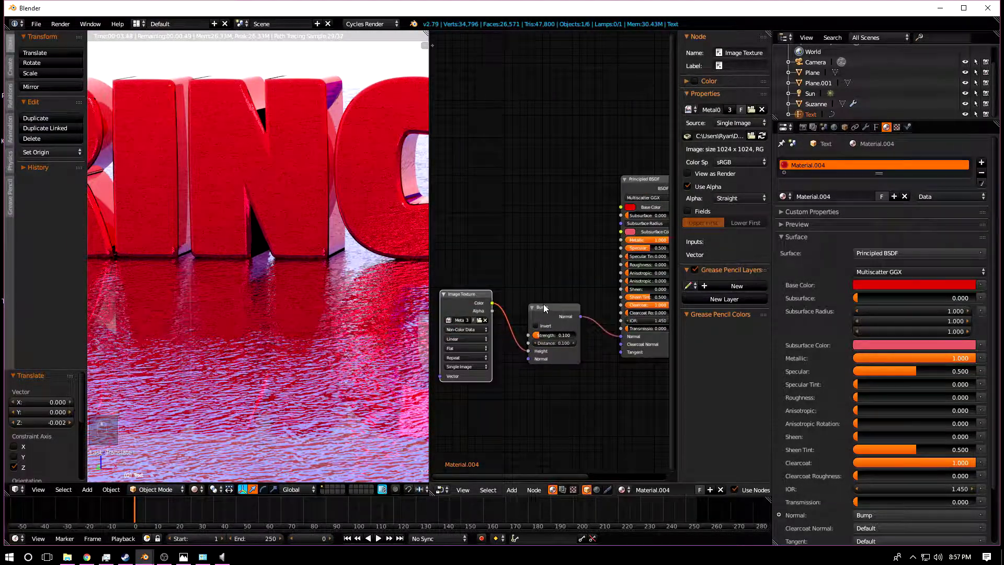
click(549, 305)
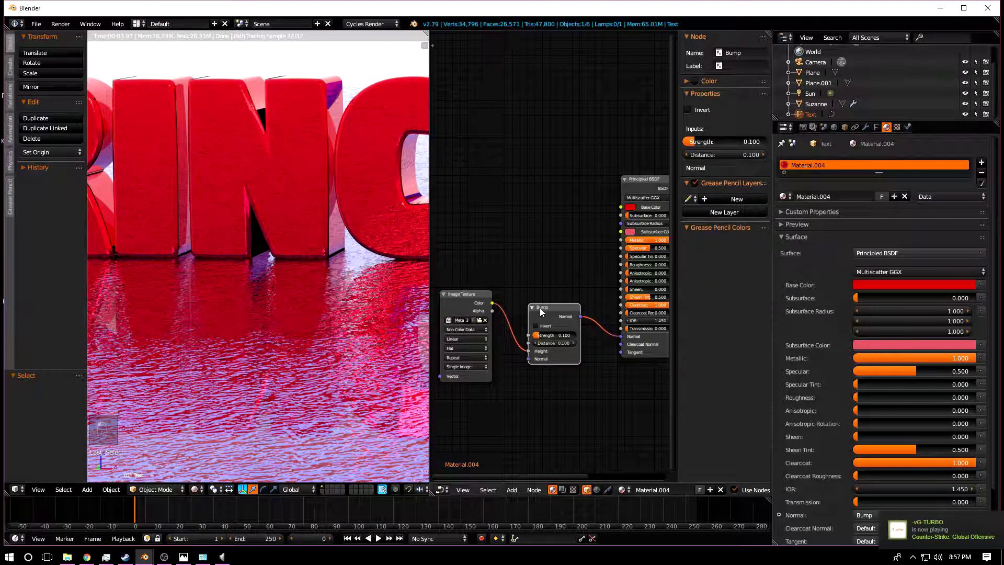
key(x)
key(x)
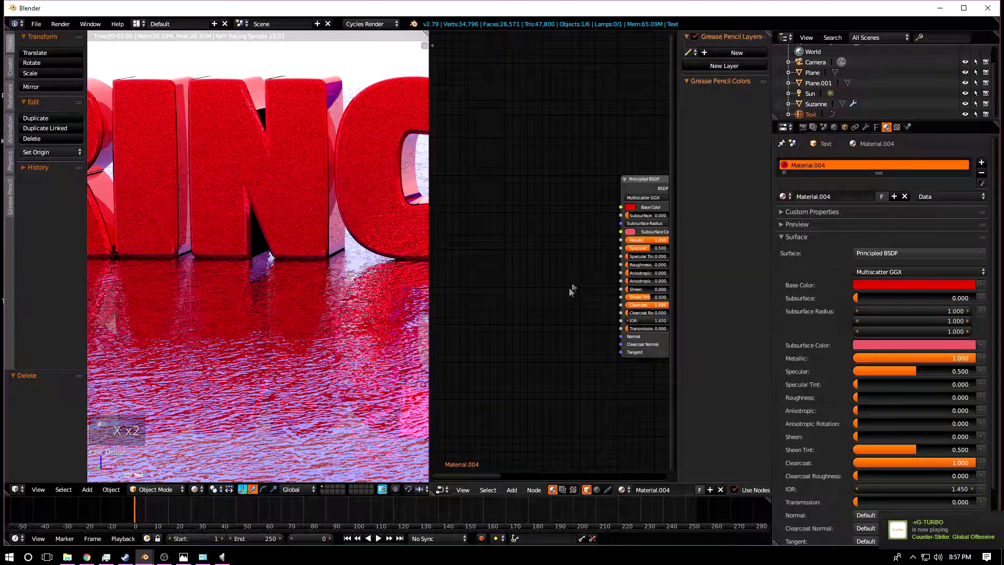
key(Home)
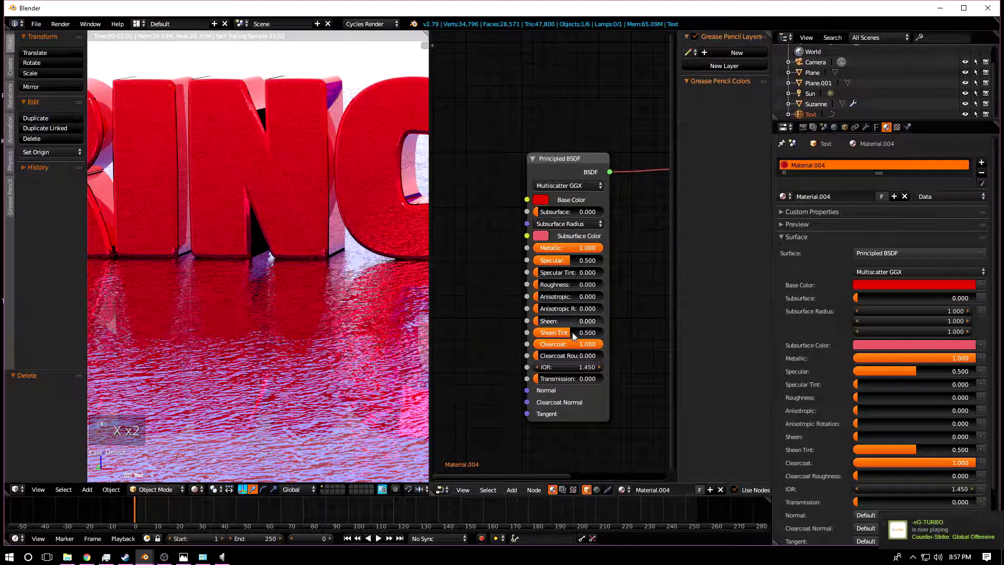
scroll(572, 354, up, 2)
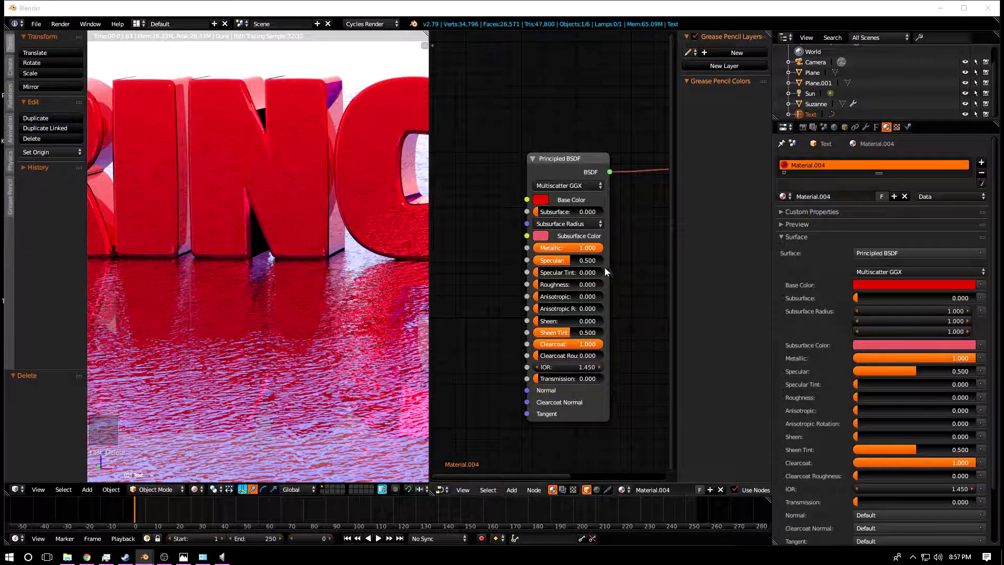
Set the text material's Metallic and Clearcoat to 0.000 and examine the whole rendered scene
drag(585, 247, 550, 256)
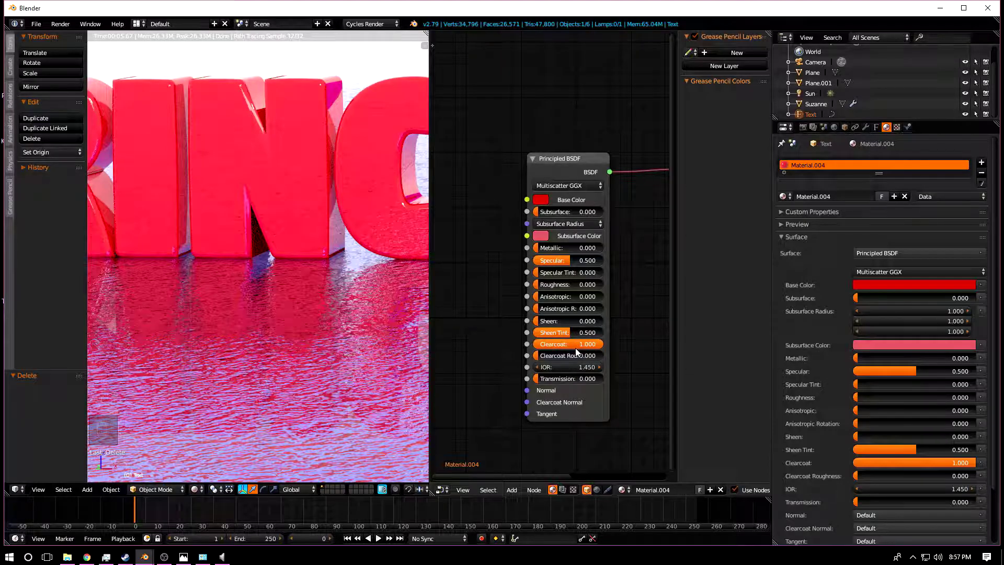
drag(576, 347, 539, 347)
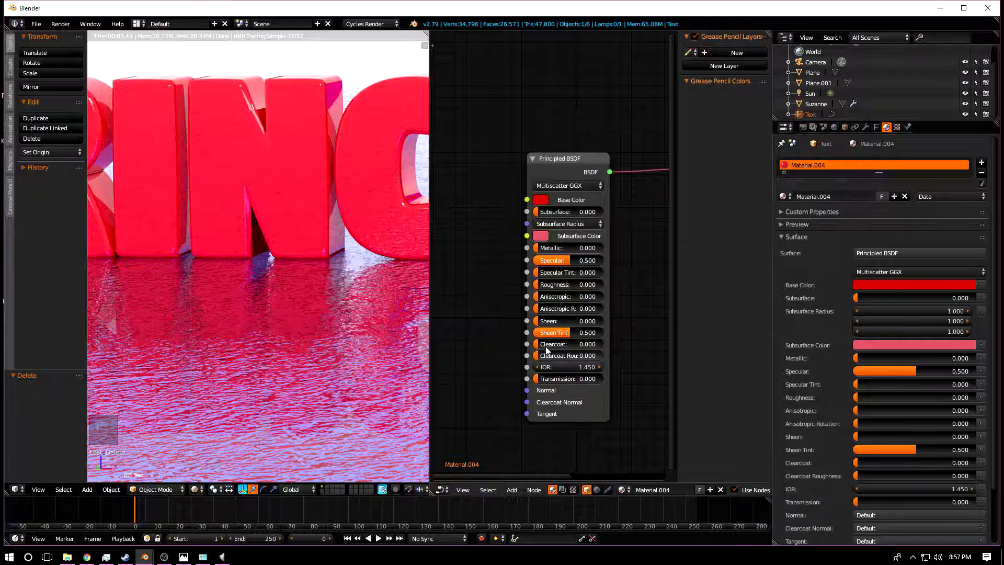
scroll(274, 315, down, 4)
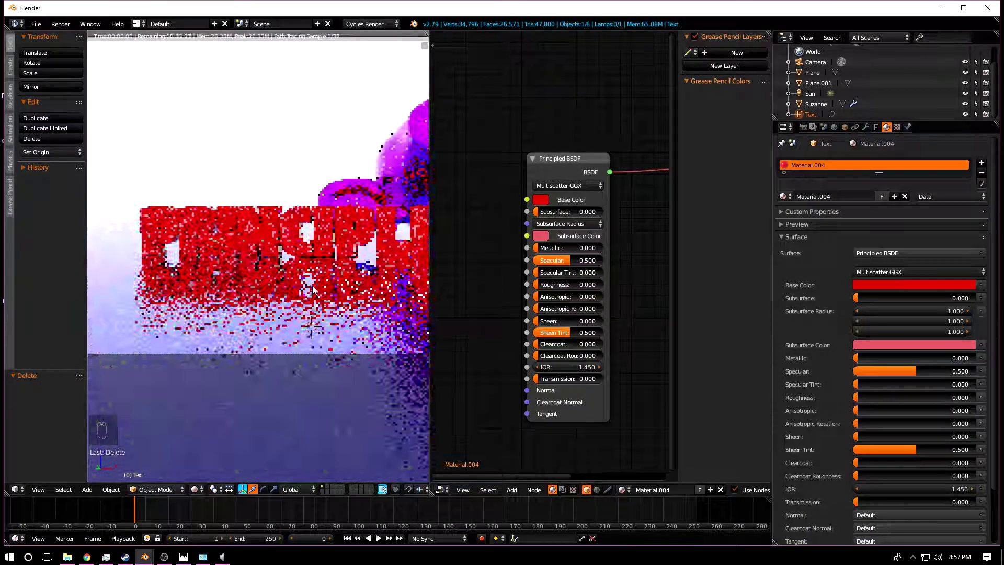
scroll(313, 290, down, 2)
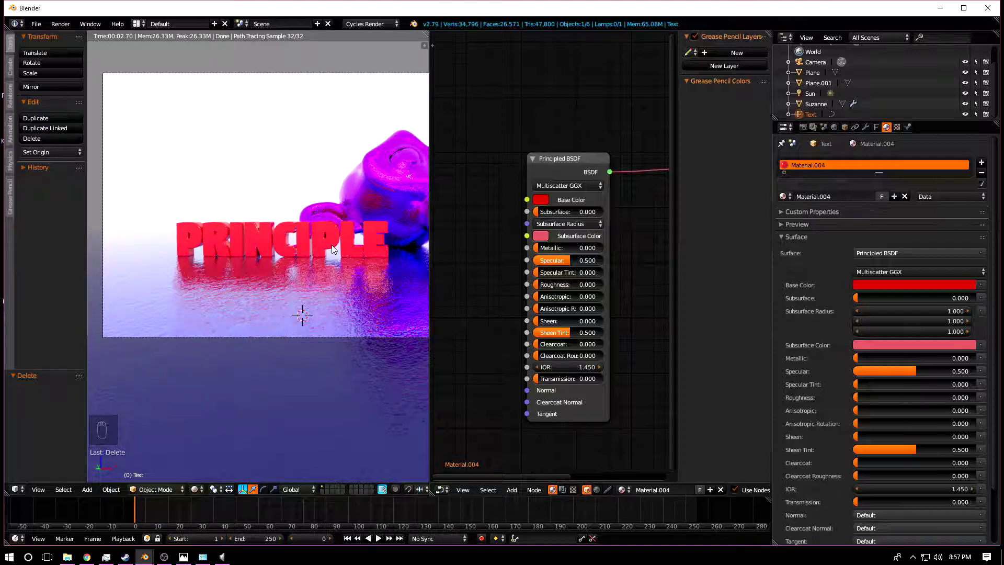
scroll(332, 244, down, 2)
scroll(330, 236, up, 1)
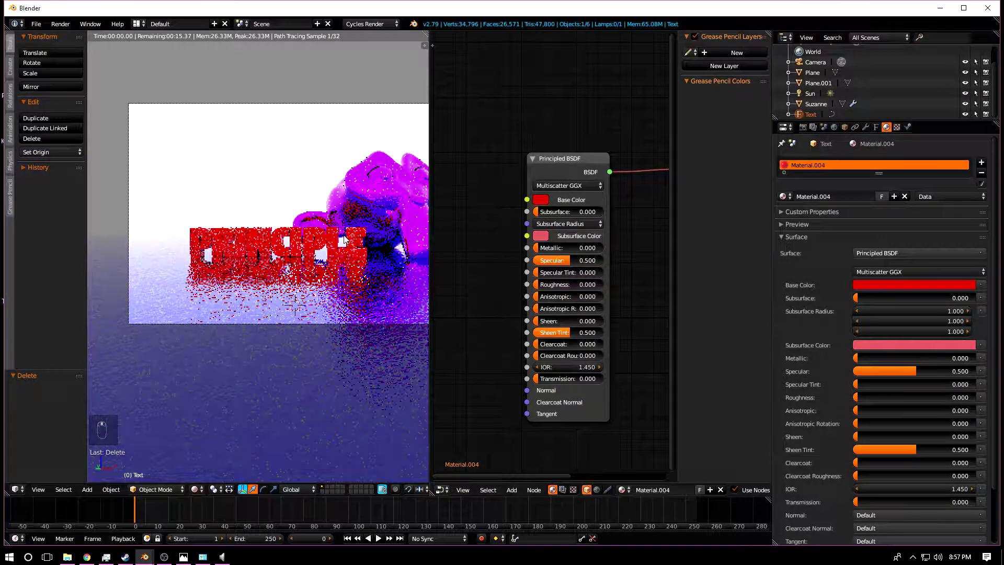
Change the floor plane material's Base Color to a deeper blue, about R 0.055, G 0.072, B 0.800
scroll(278, 239, down, 2)
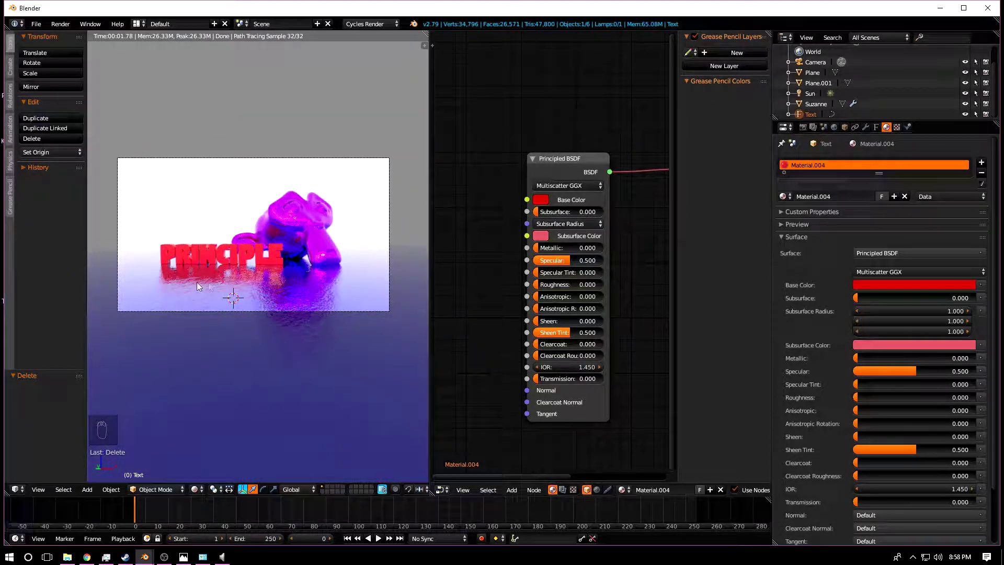
right_click(149, 294)
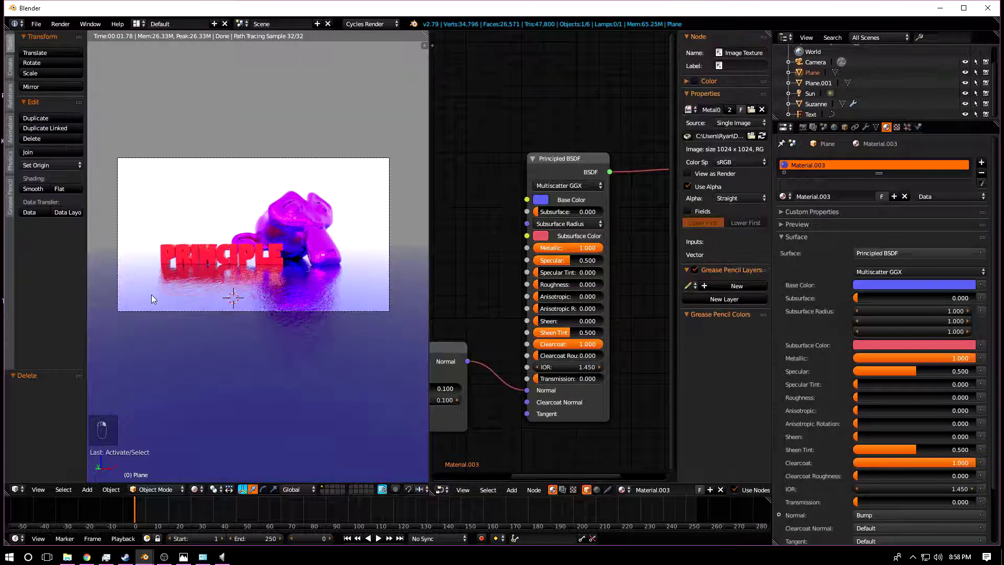
click(541, 199)
click(606, 61)
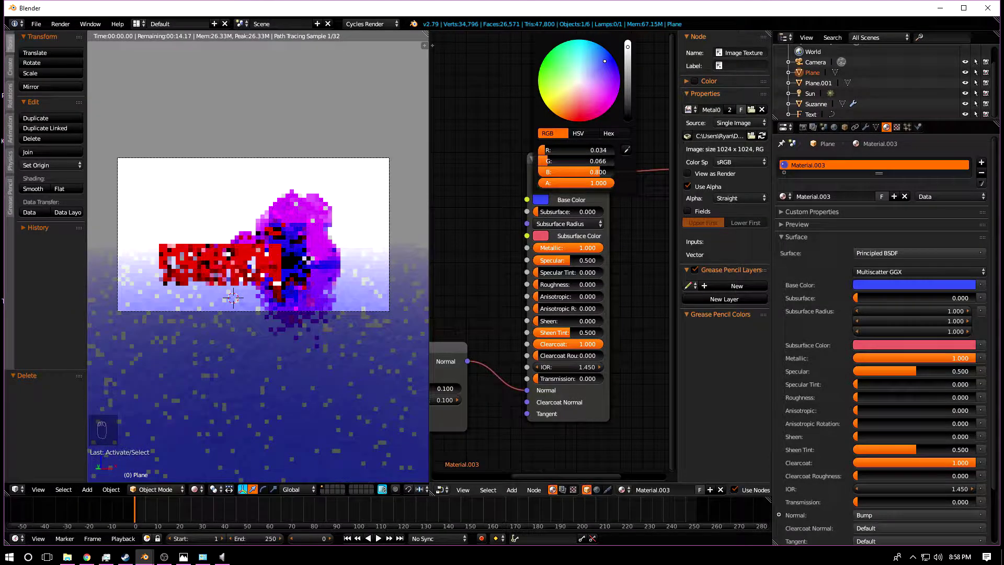
click(603, 64)
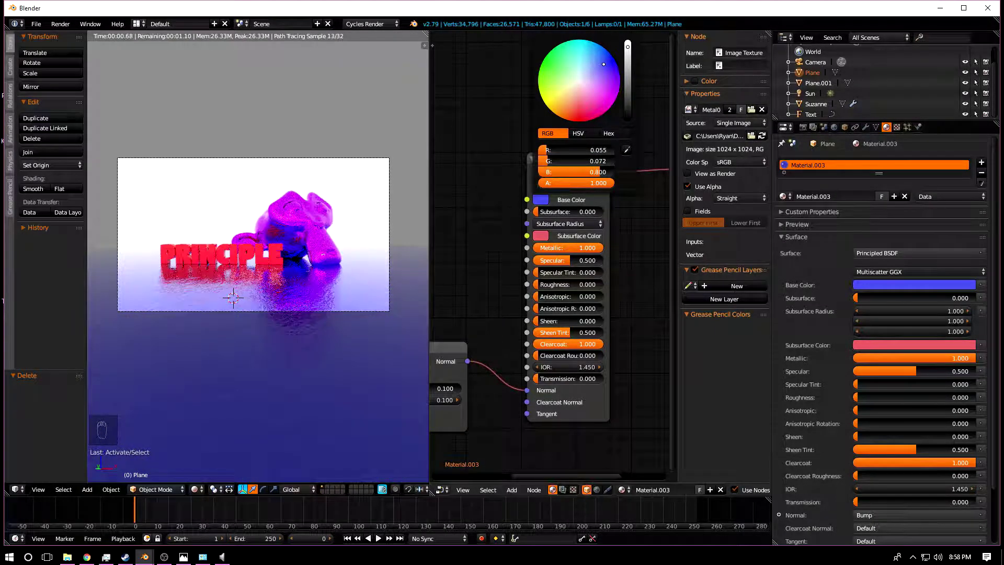
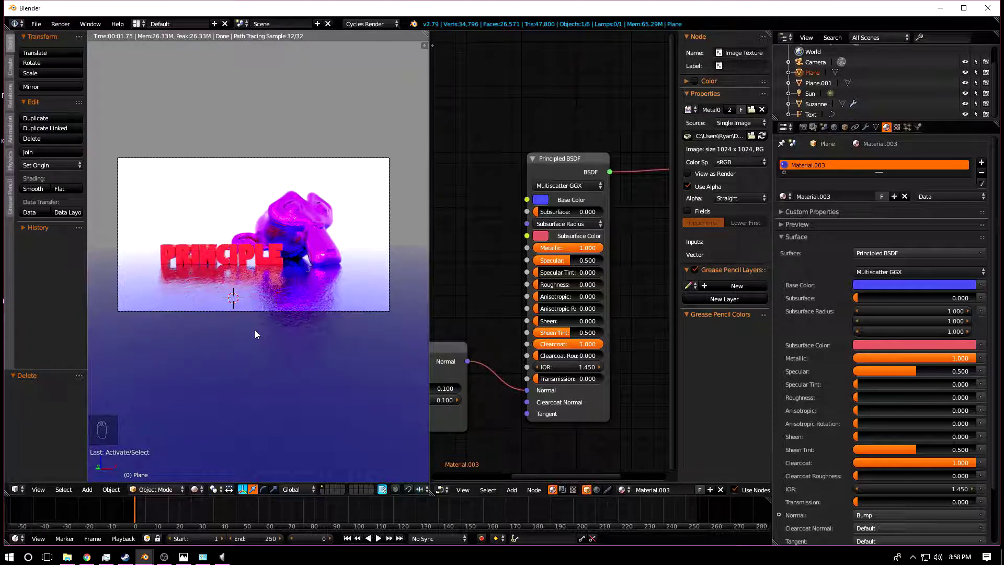
Display the viewport in solid shading and add a new mesh plane to the scene
click(194, 489)
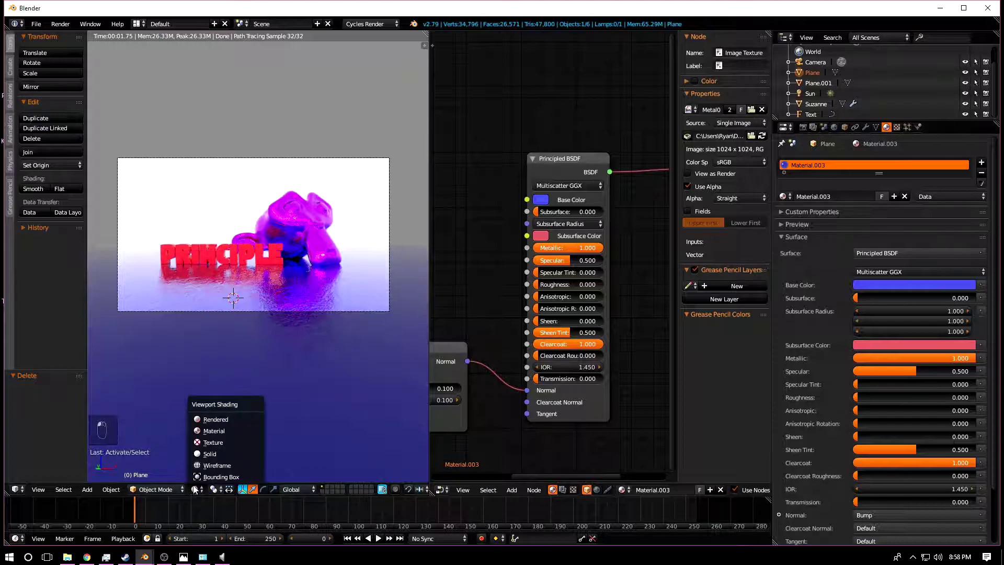
click(213, 454)
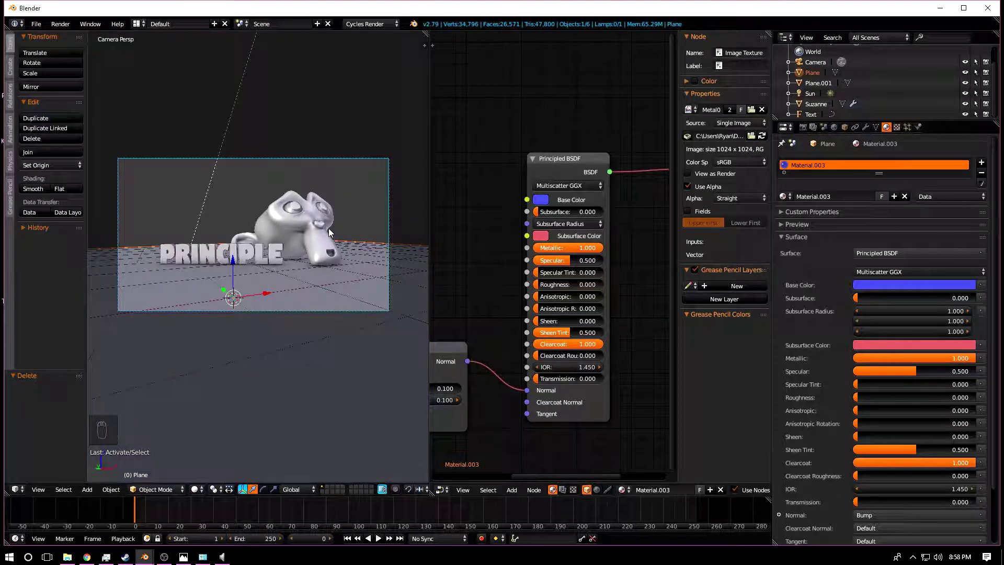
middle_drag(316, 204, 230, 285)
key(shift+a)
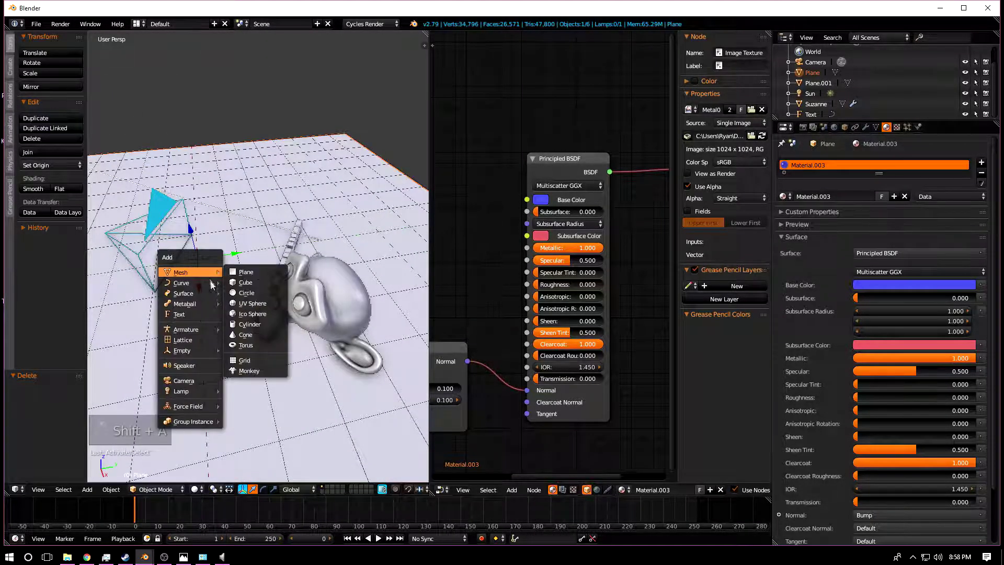
mouse_move(199, 351)
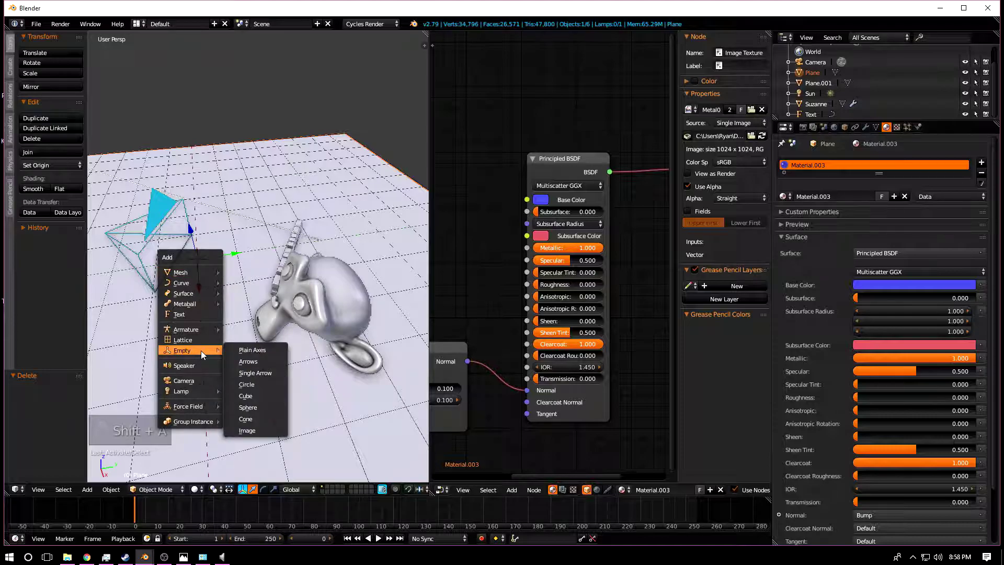
mouse_move(193, 273)
click(253, 271)
Rotate the new plane 90° about the X axis so it stands upright
middle_drag(194, 325, 262, 477)
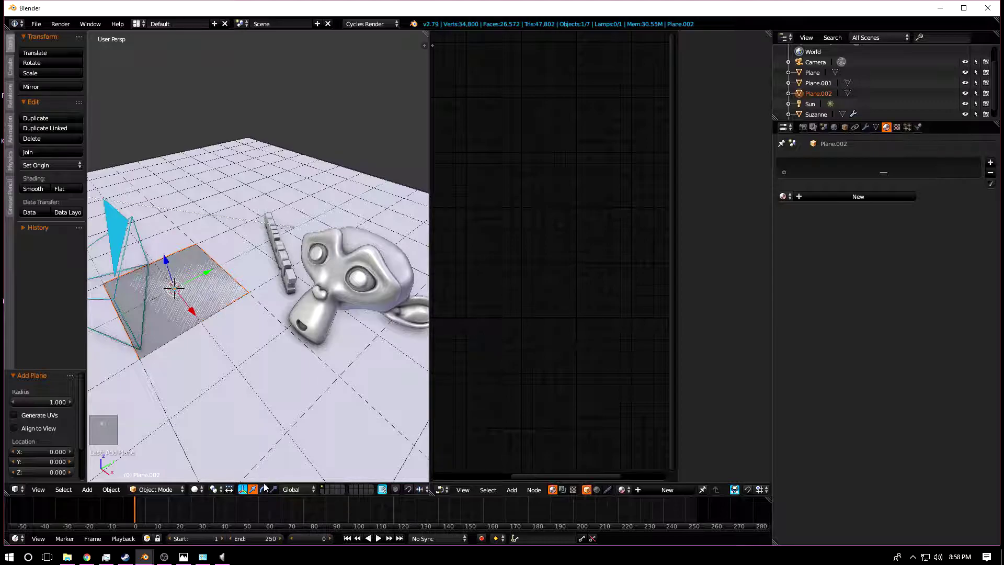
key(r)
key(x)
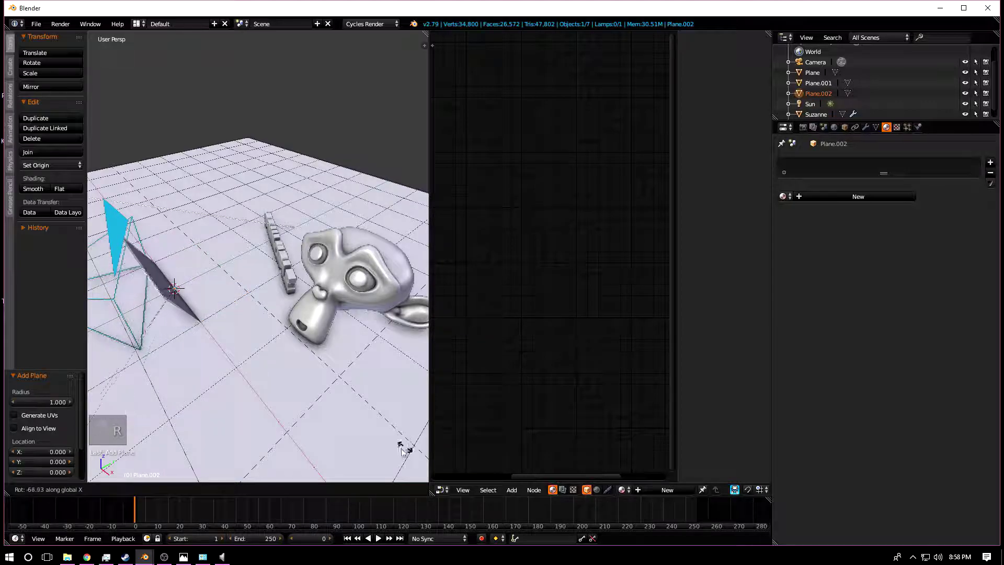
text(90)
key(Return)
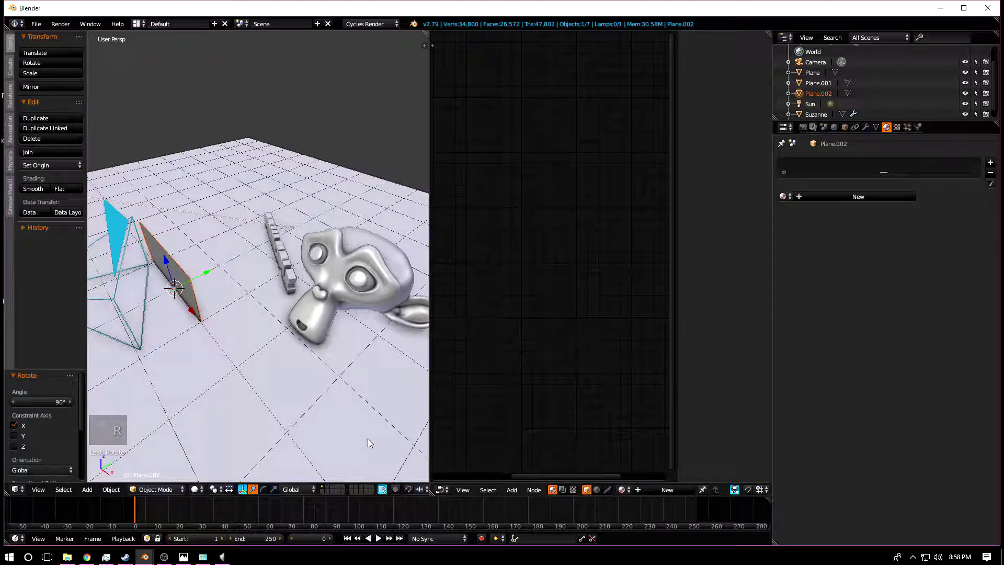
Move the upright plane about 0.872 along X and rotate it about -29.5° around Z to parallel the text
middle_drag(181, 384, 230, 339)
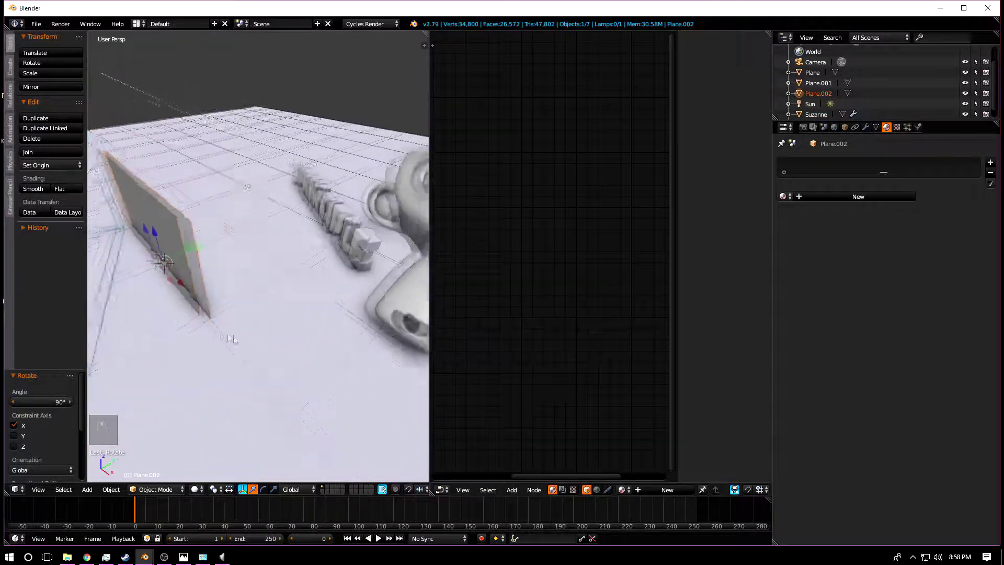
key(g)
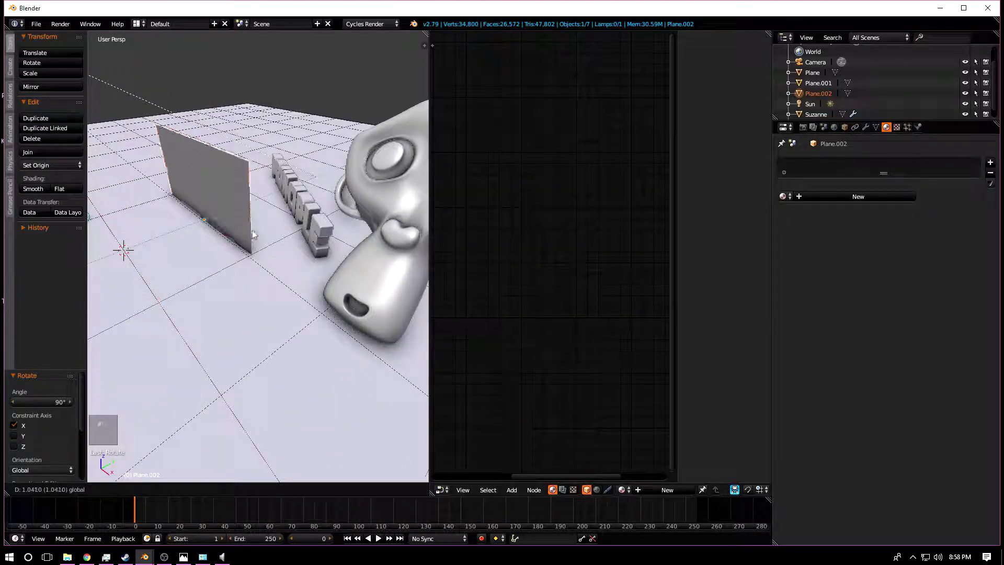
click(253, 235)
middle_drag(253, 235, 361, 312)
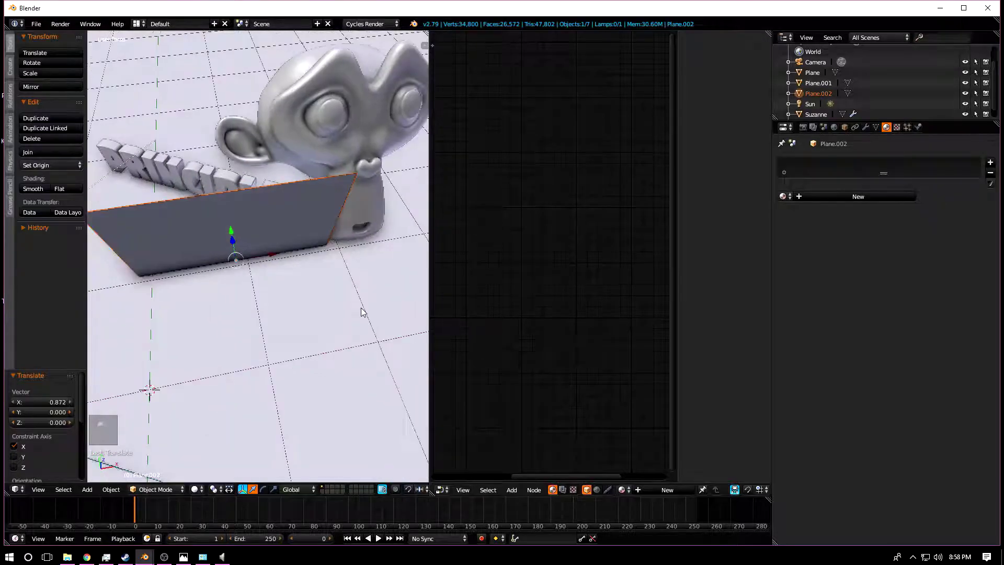
key(r)
key(z)
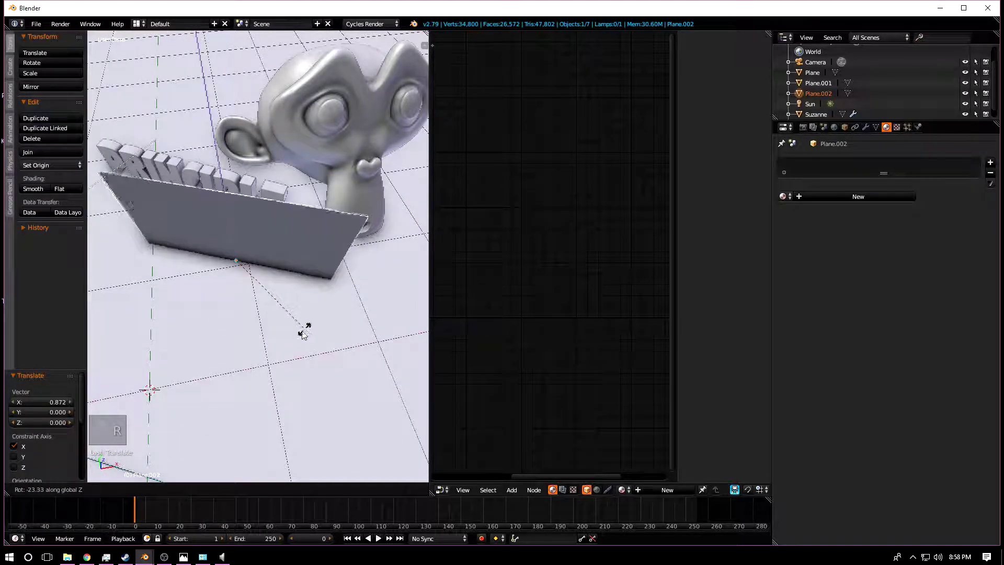
click(326, 307)
Reposition the upright plane just behind the PRINCIPLE text and raise it about 0.863 along Z
middle_drag(326, 306, 241, 316)
key(g)
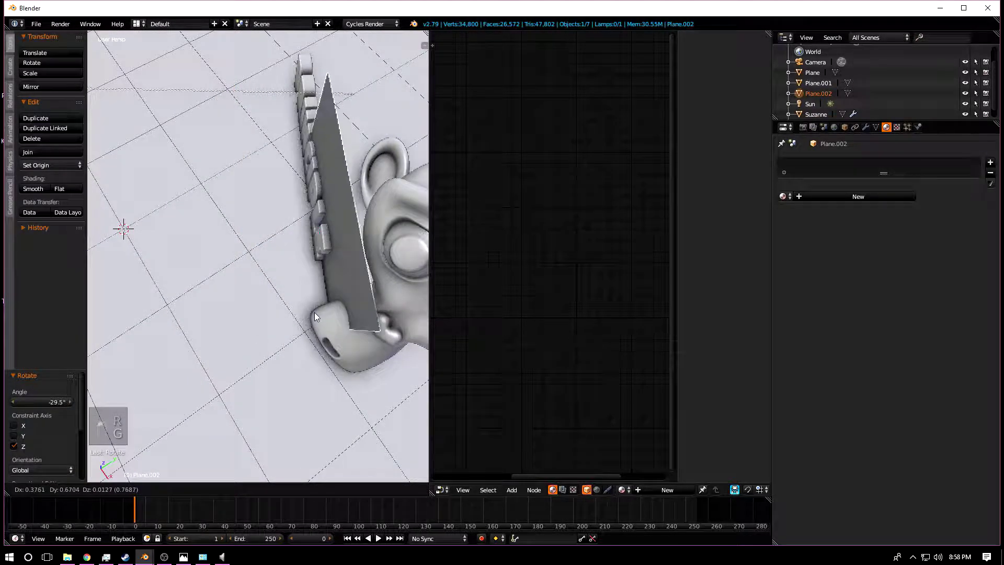
click(315, 312)
scroll(316, 299, up, 3)
middle_drag(315, 299, 309, 247)
key(g)
key(z)
click(343, 180)
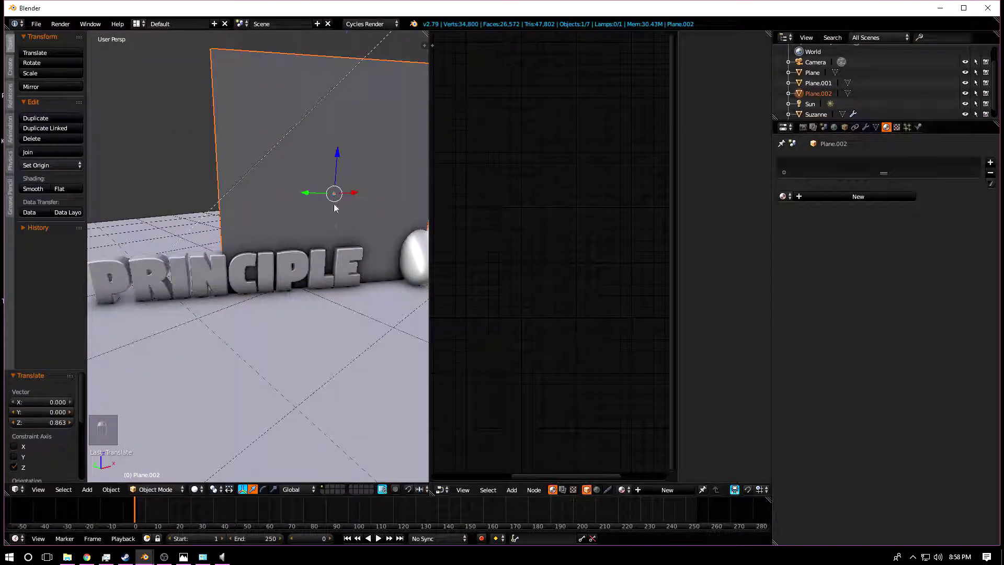
Lower the upright plane about 0.380 along Z and scale its height by about 0.499
scroll(338, 272, down, 3)
scroll(338, 272, down, 2)
key(g)
key(z)
click(277, 491)
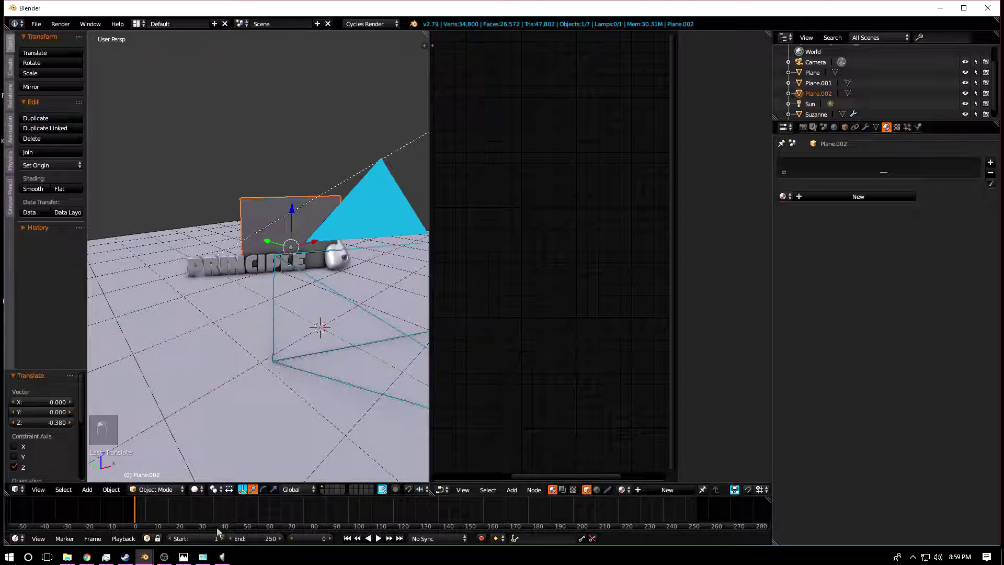
key(s)
key(z)
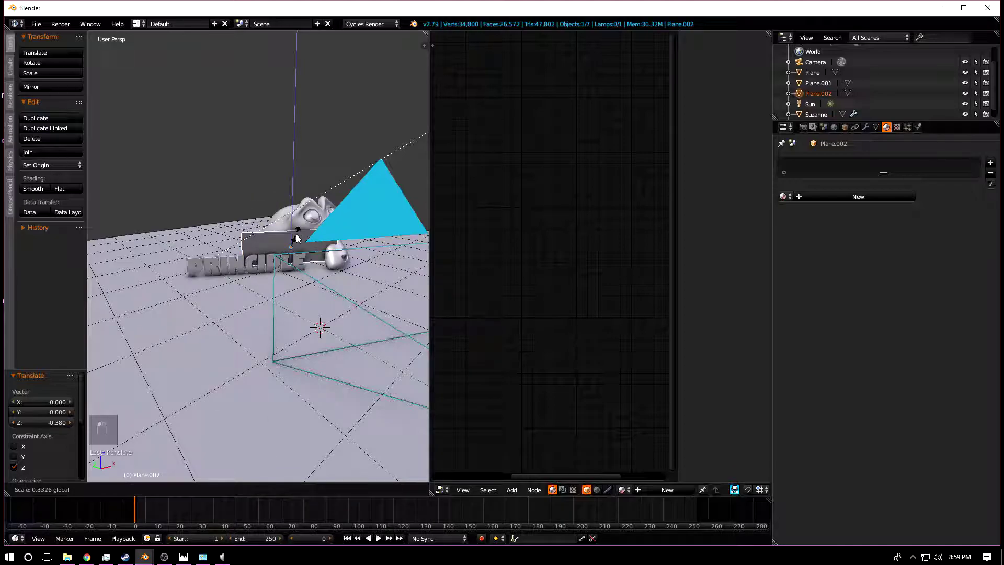
click(299, 228)
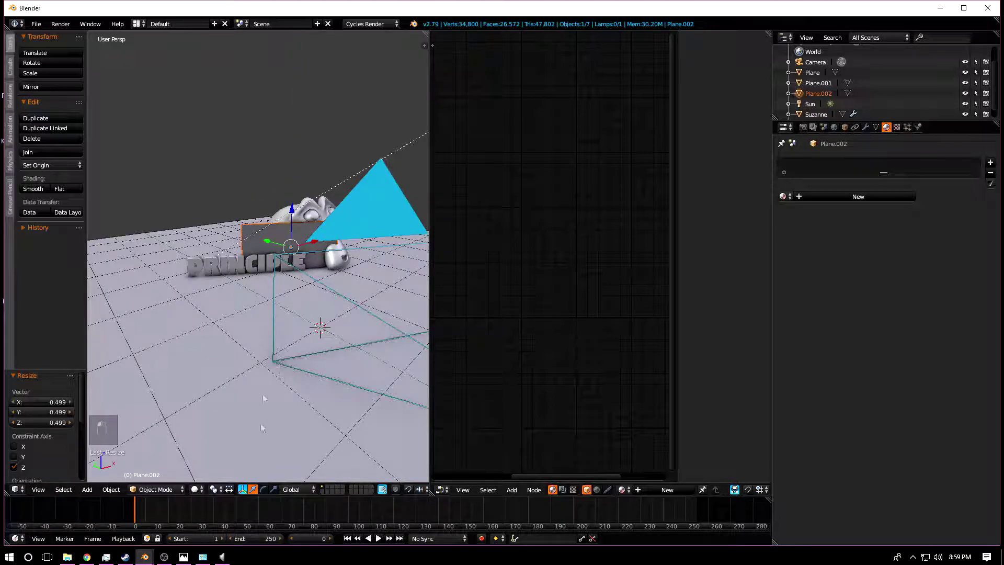
Enlarge the upright plane uniformly and raise it about 0.141 along Z
key(s)
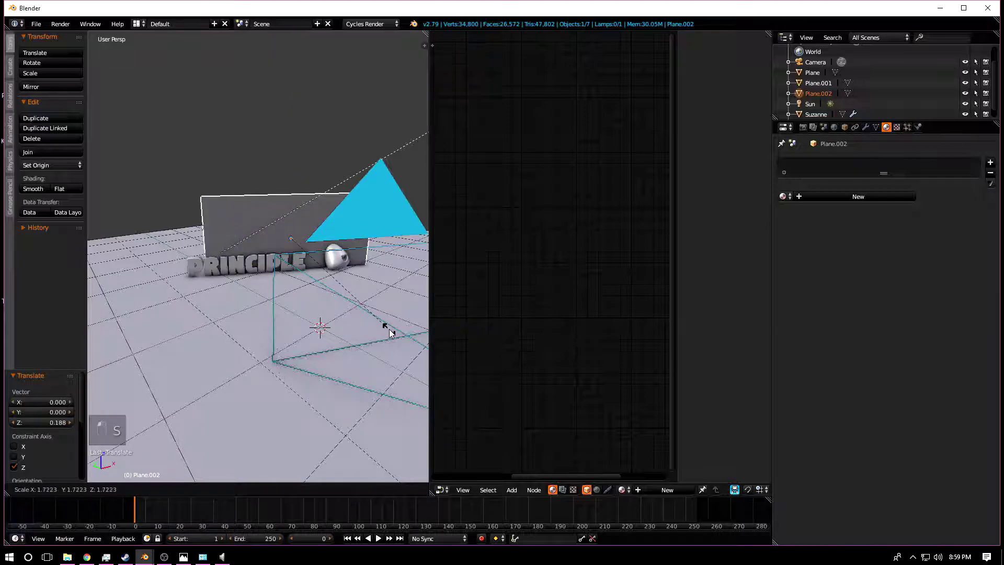
click(362, 330)
key(g)
key(z)
click(292, 197)
Check the upright plane against the text in a wireframe camera view and fine-tune its position behind the letters
middle_drag(291, 197, 272, 335)
click(38, 490)
click(58, 443)
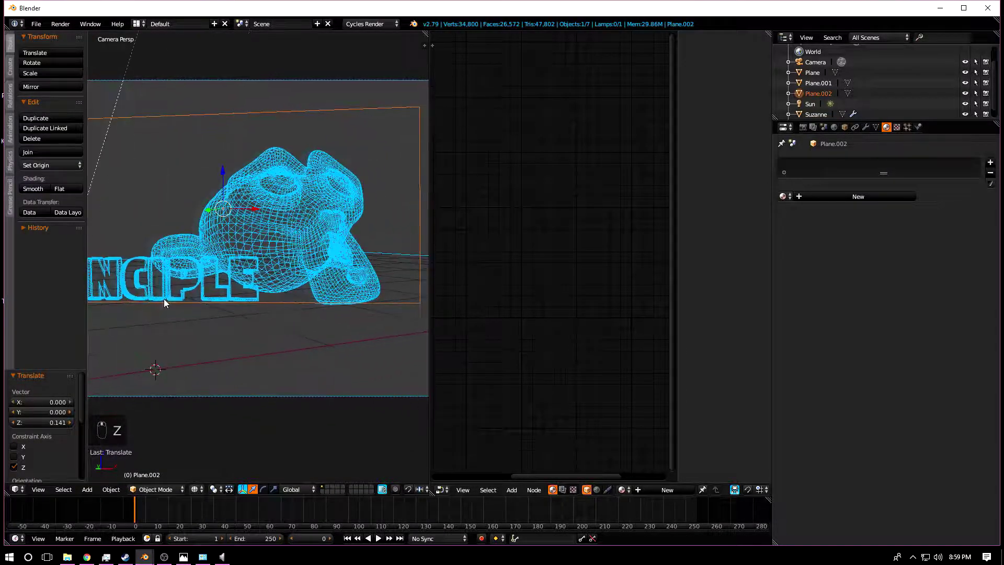
scroll(227, 306, down, 3)
key(z)
middle_drag(263, 300, 381, 271)
key(g)
click(296, 247)
key(g)
click(298, 262)
middle_drag(298, 262, 322, 286)
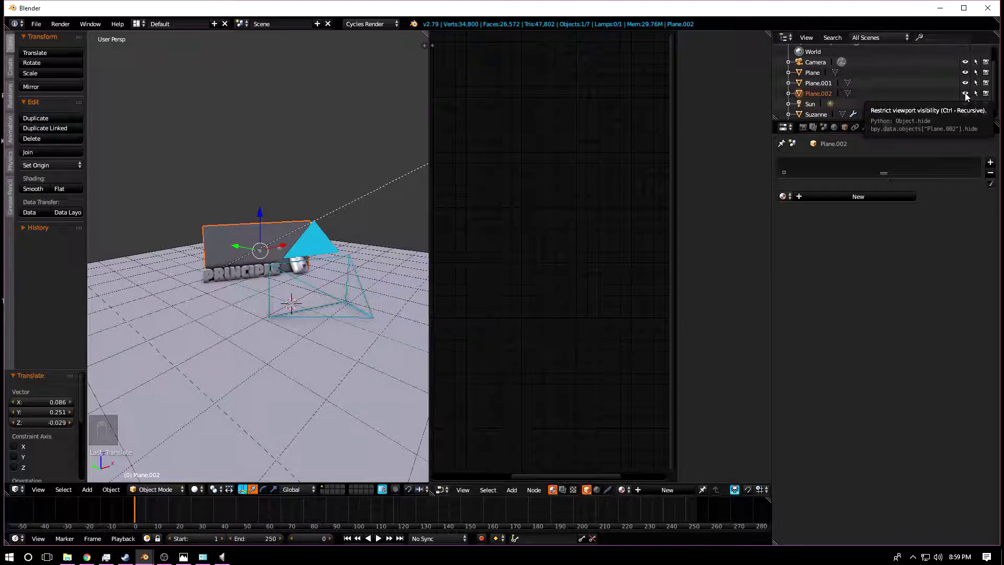
Hide Plane.002 from both the viewport and the render
click(966, 93)
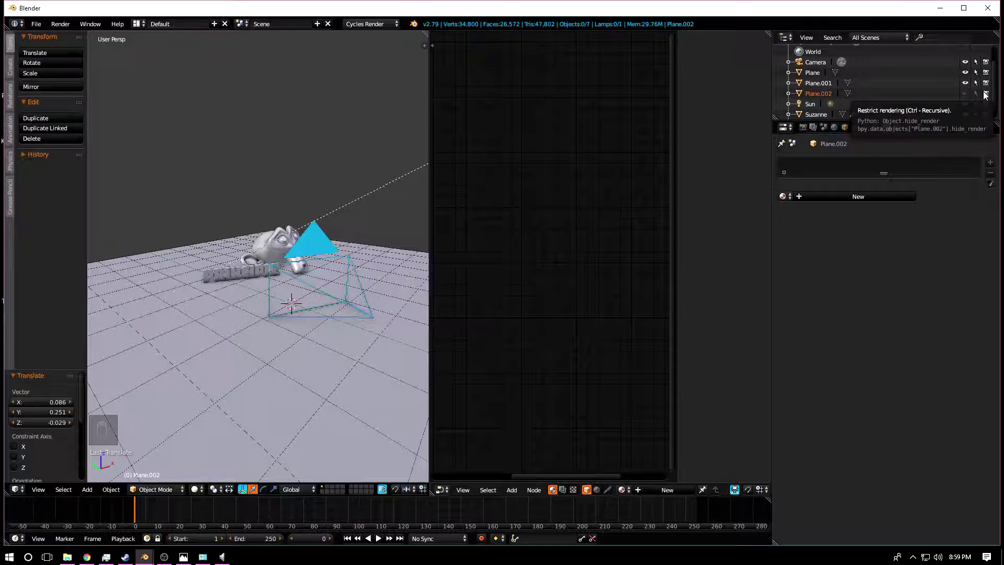
click(985, 93)
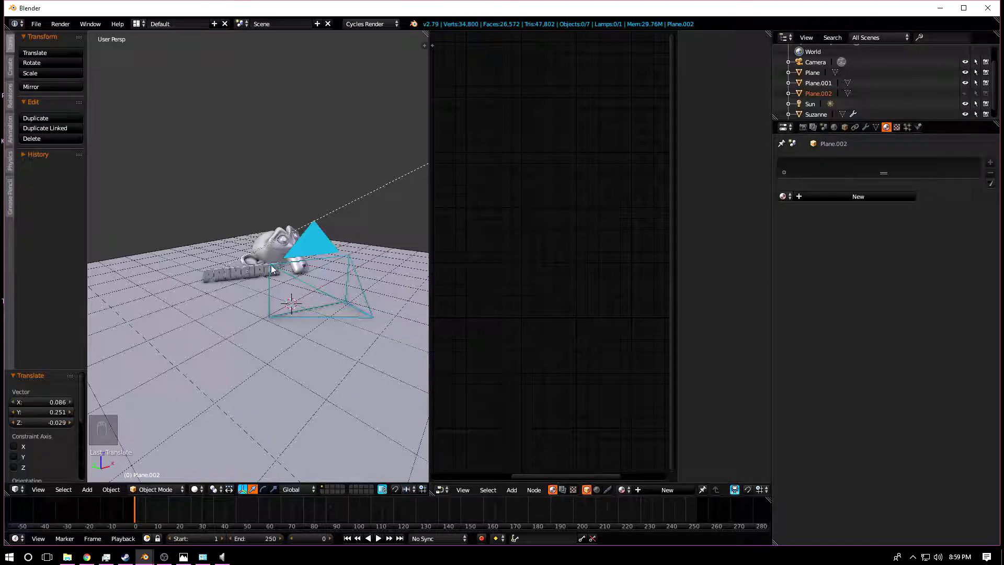
Set the camera's depth of field to focus on Plane.002 with an aperture size of 0.08
right_click(322, 260)
middle_drag(323, 260, 278, 251)
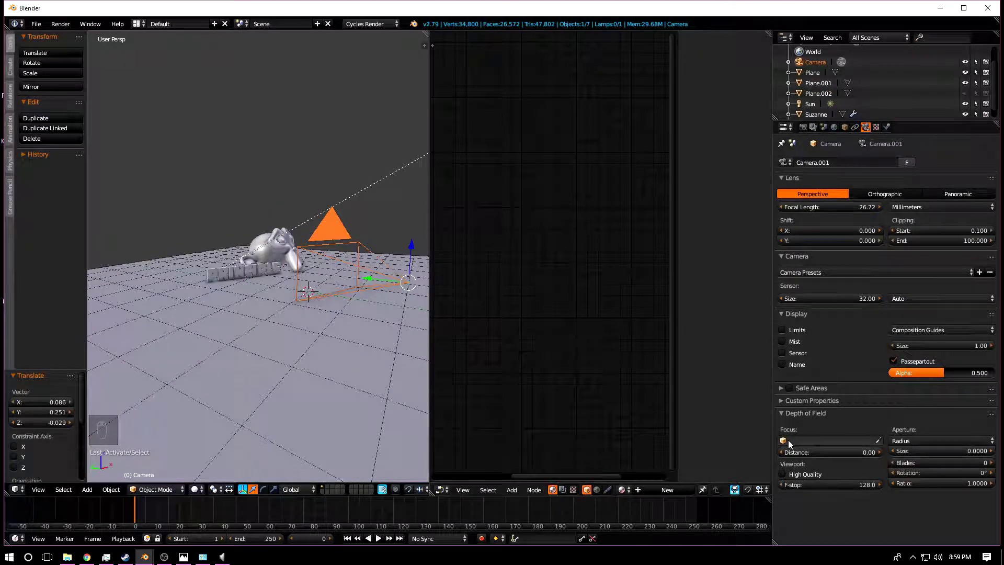
click(815, 440)
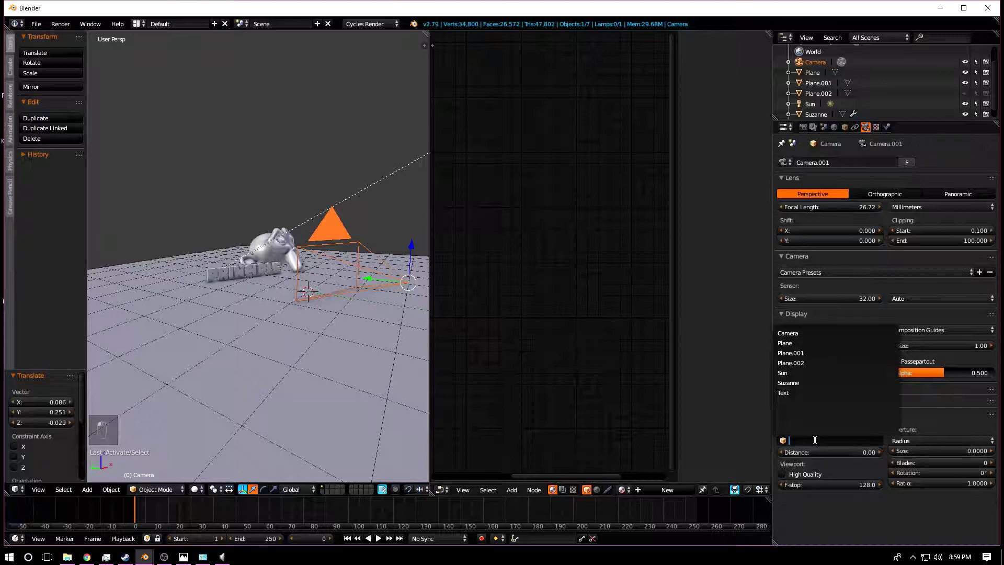
click(808, 363)
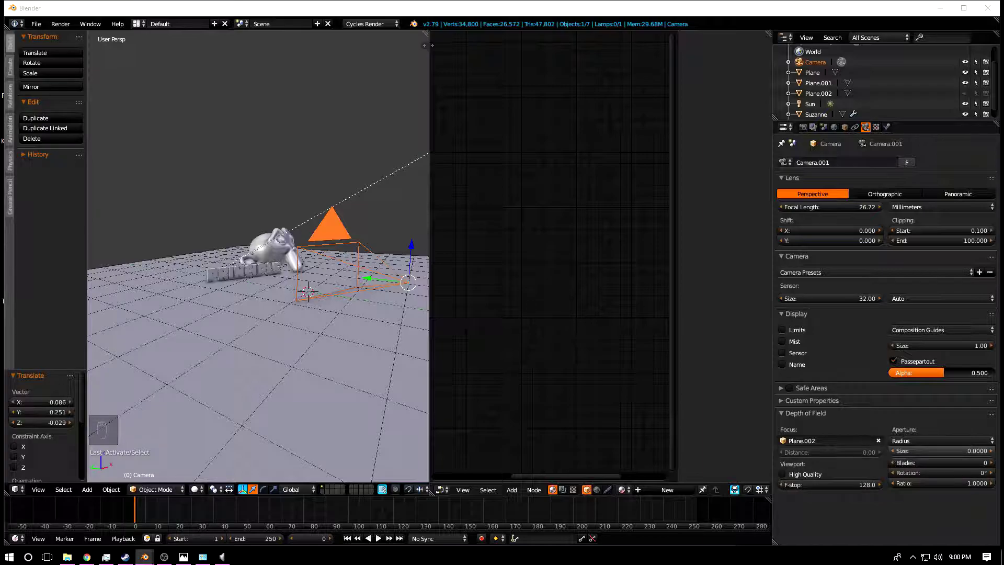
click(943, 448)
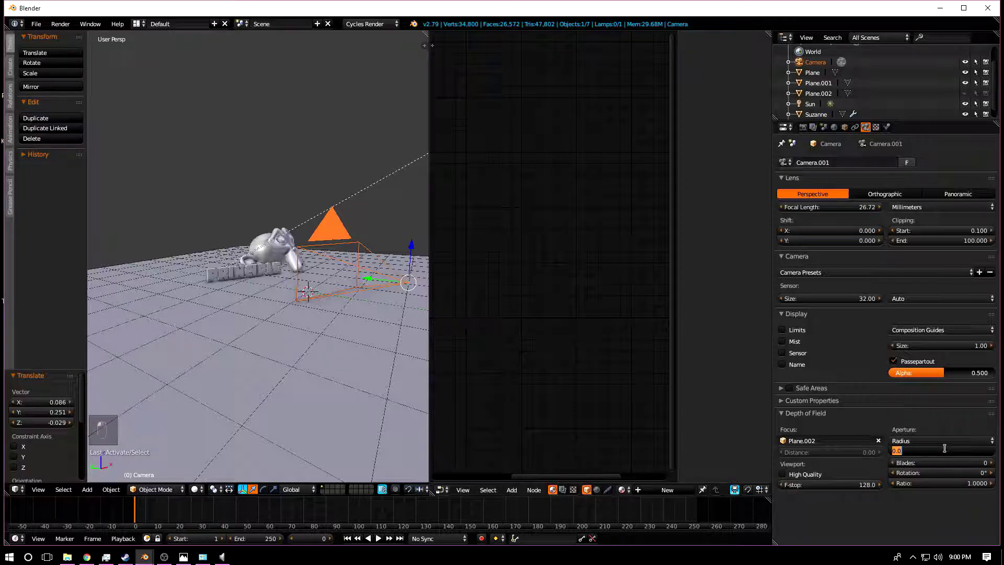
text(0.08)
key(Return)
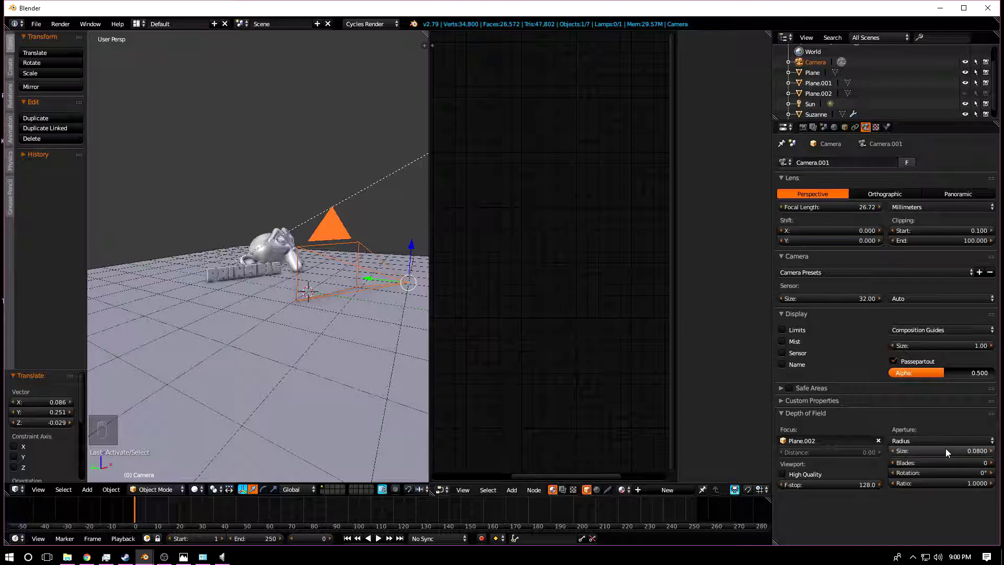
Show the scene through the camera in rendered shading to check the depth of field
scroll(251, 340, down, 2)
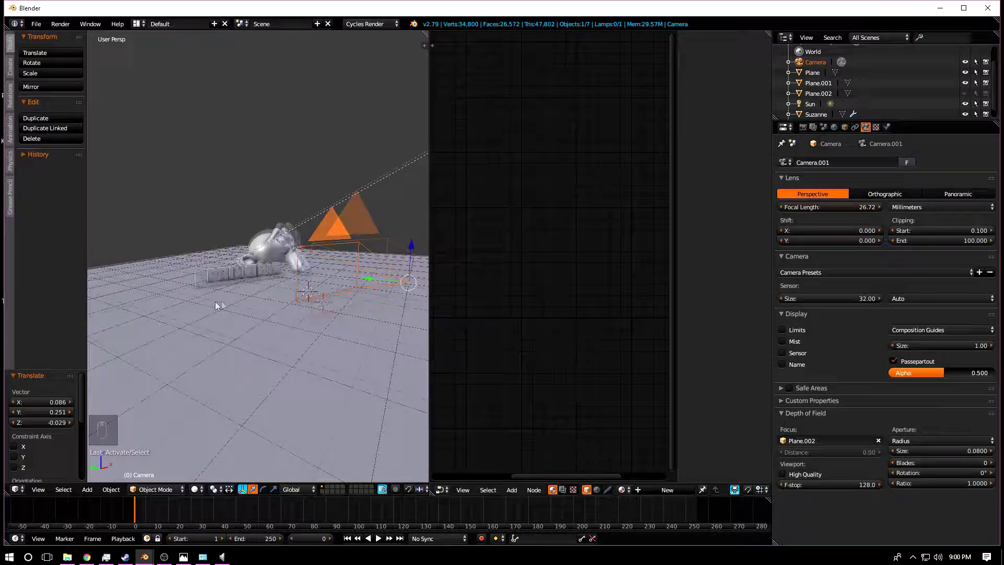
click(38, 489)
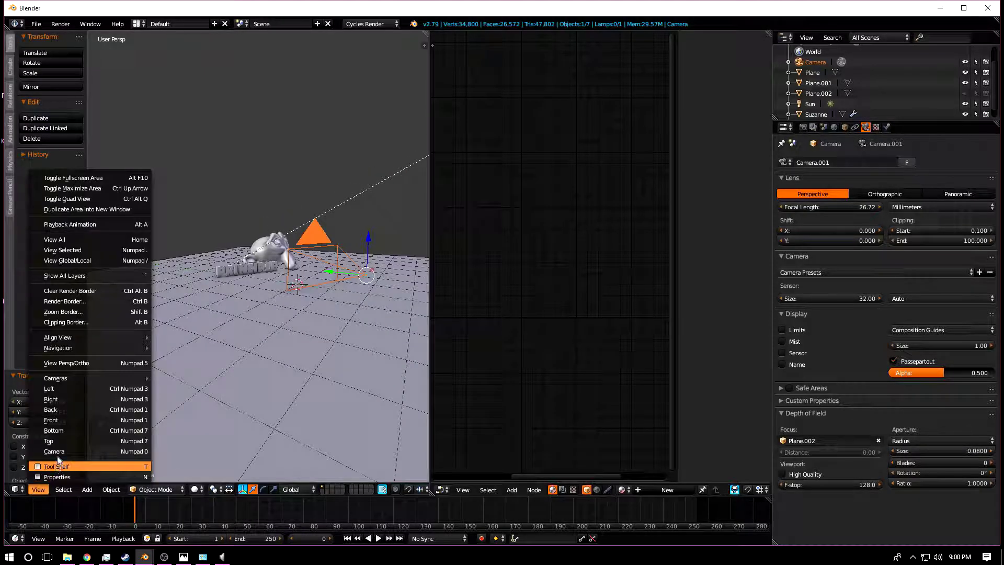
click(53, 455)
click(194, 490)
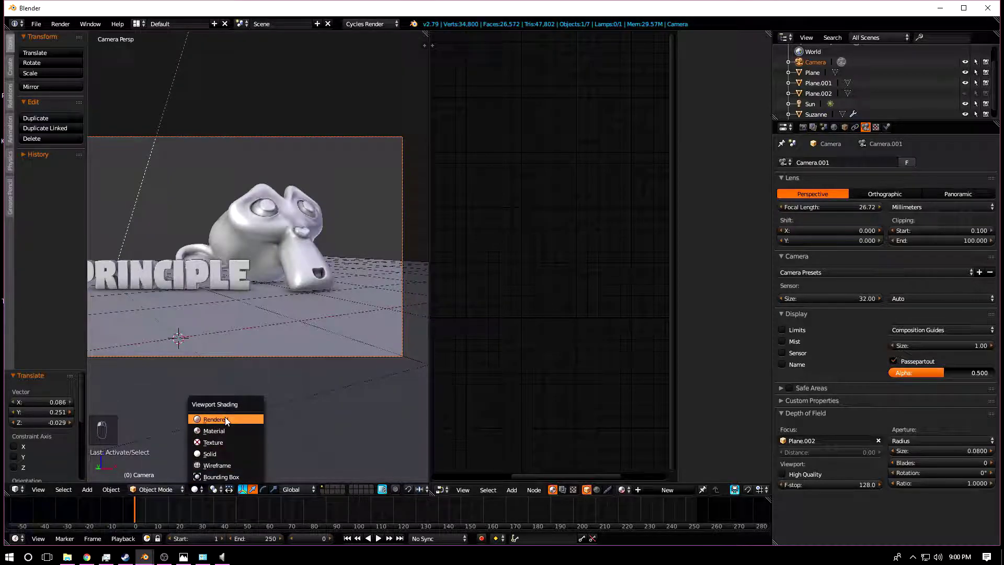
click(226, 418)
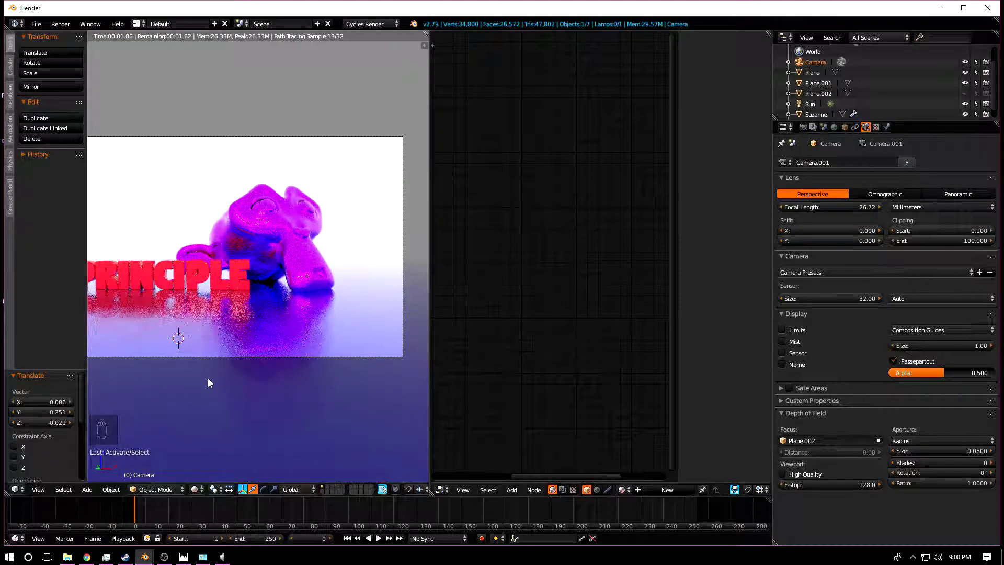
Reduce the camera's depth of field aperture size to 0.06
scroll(283, 375, up, 4)
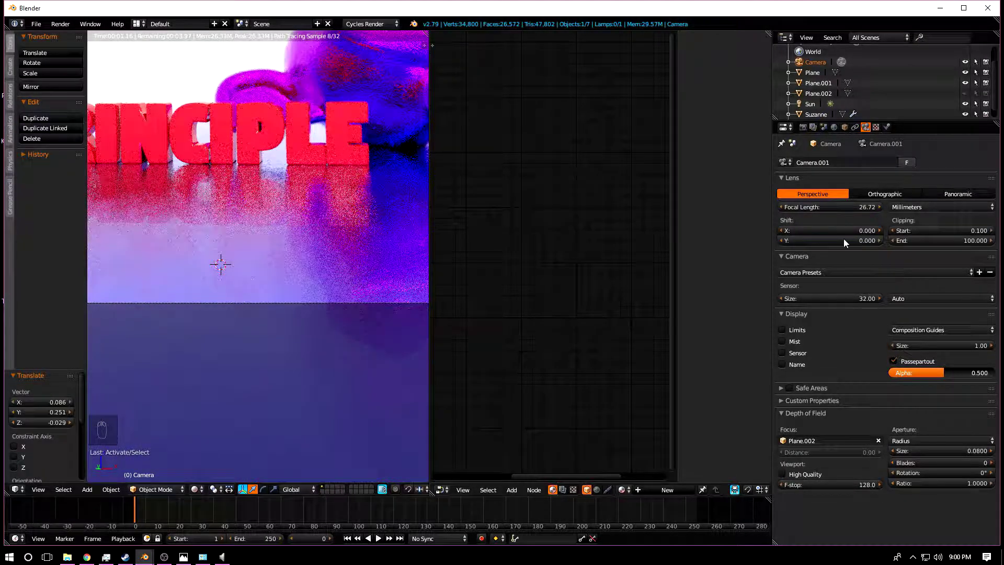
click(893, 451)
click(892, 451)
Examine the rendered camera view up close and as a whole to judge the blur on the monkey head and the text sharpness
scroll(381, 168, up, 5)
scroll(282, 143, down, 4)
scroll(252, 169, up, 5)
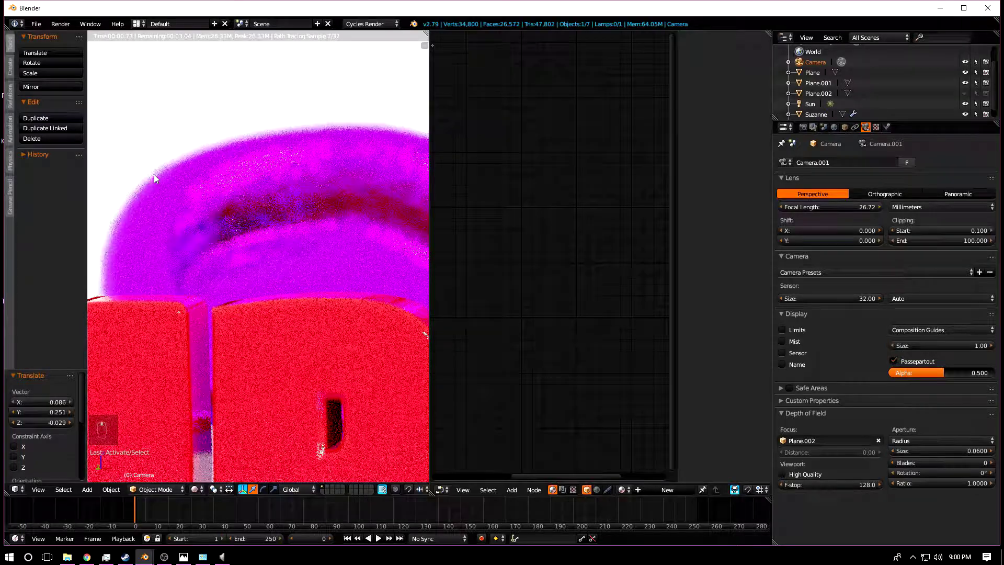
scroll(339, 249, down, 3)
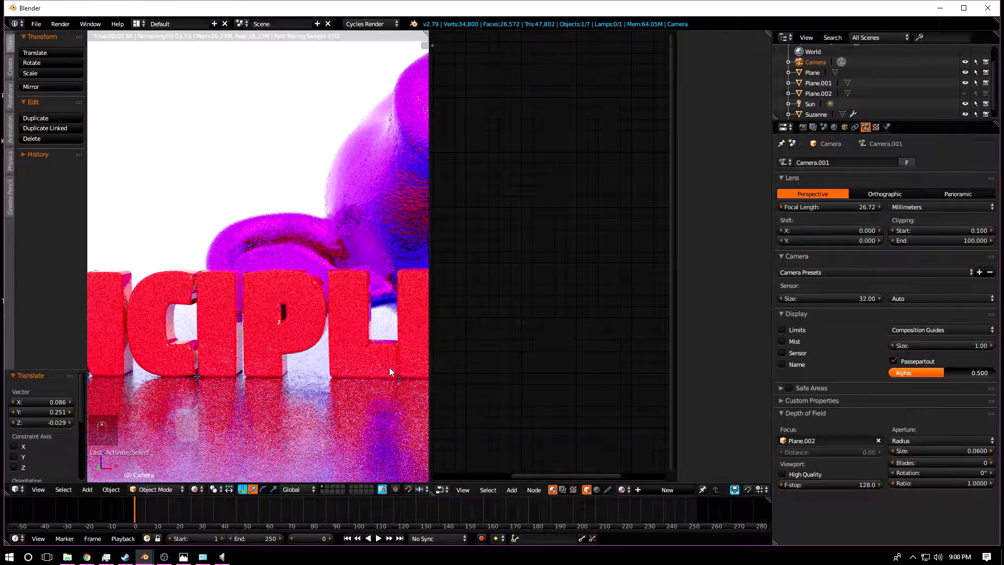
scroll(347, 249, up, 3)
scroll(281, 177, down, 3)
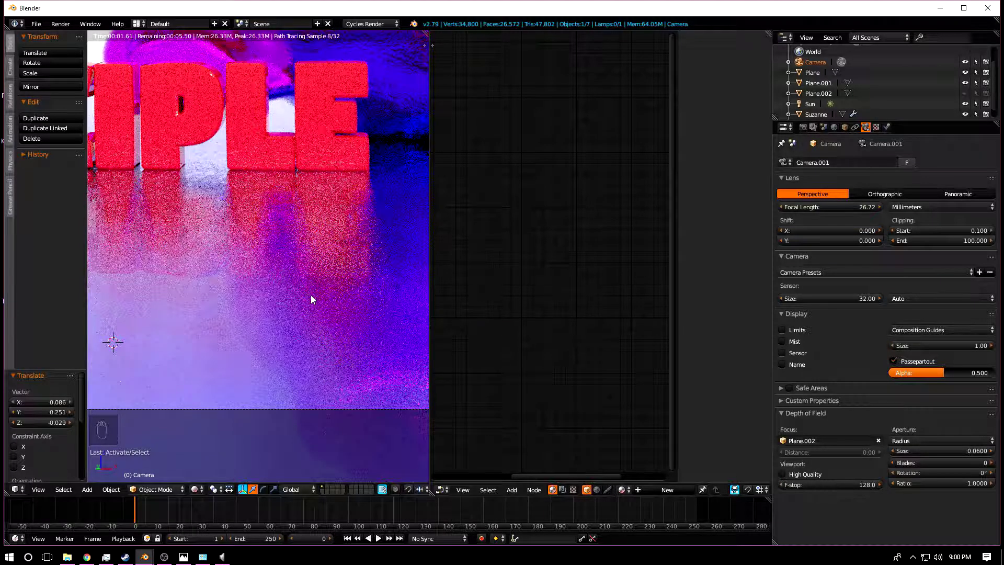
scroll(320, 316, down, 3)
scroll(287, 305, up, 5)
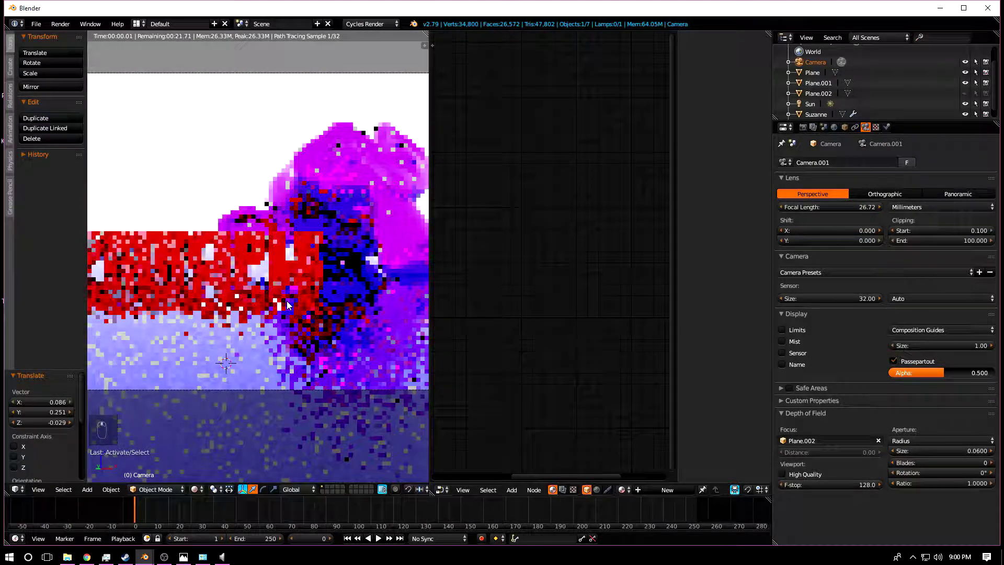
scroll(287, 305, down, 3)
scroll(278, 292, down, 2)
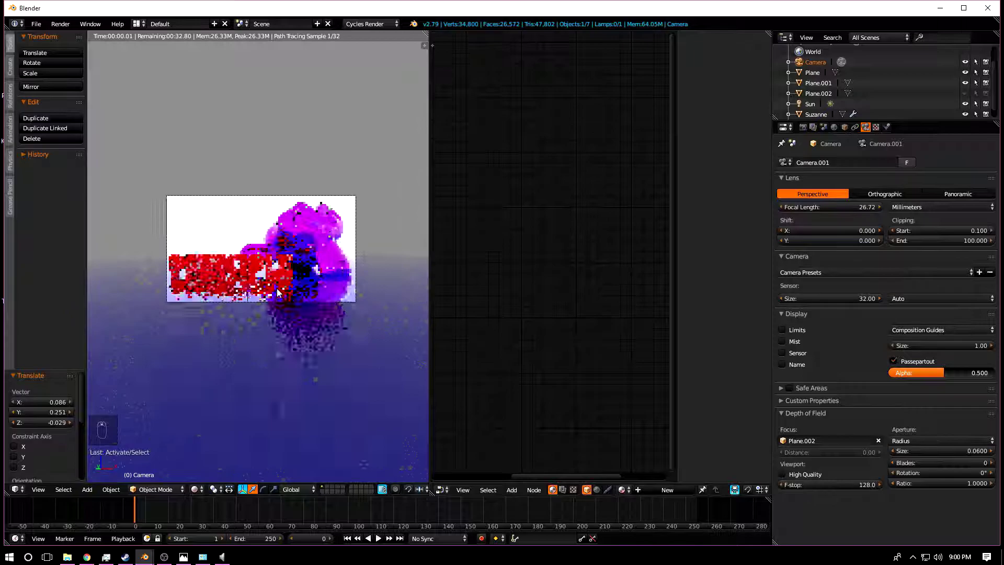
scroll(278, 292, up, 5)
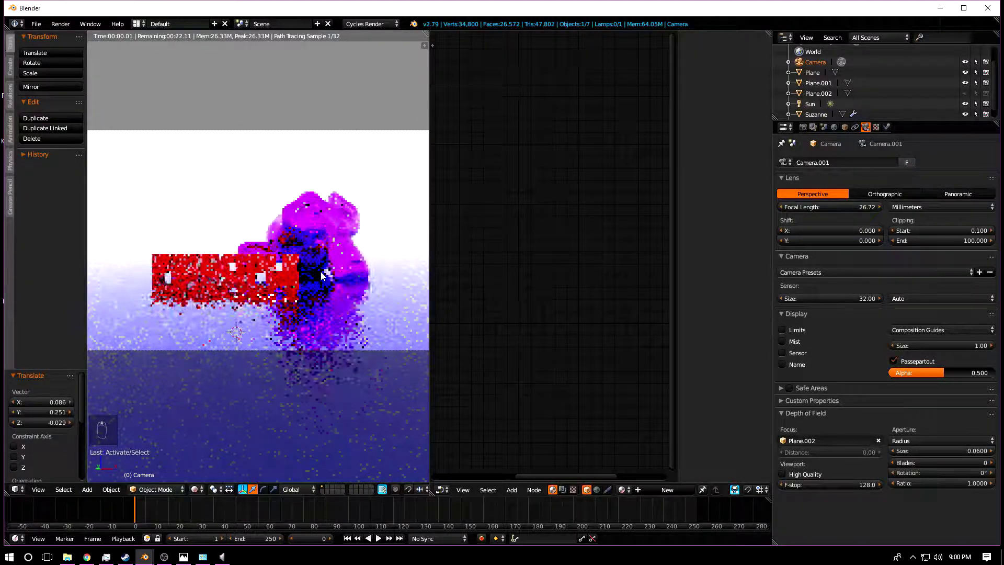
scroll(321, 271, down, 2)
scroll(296, 267, down, 2)
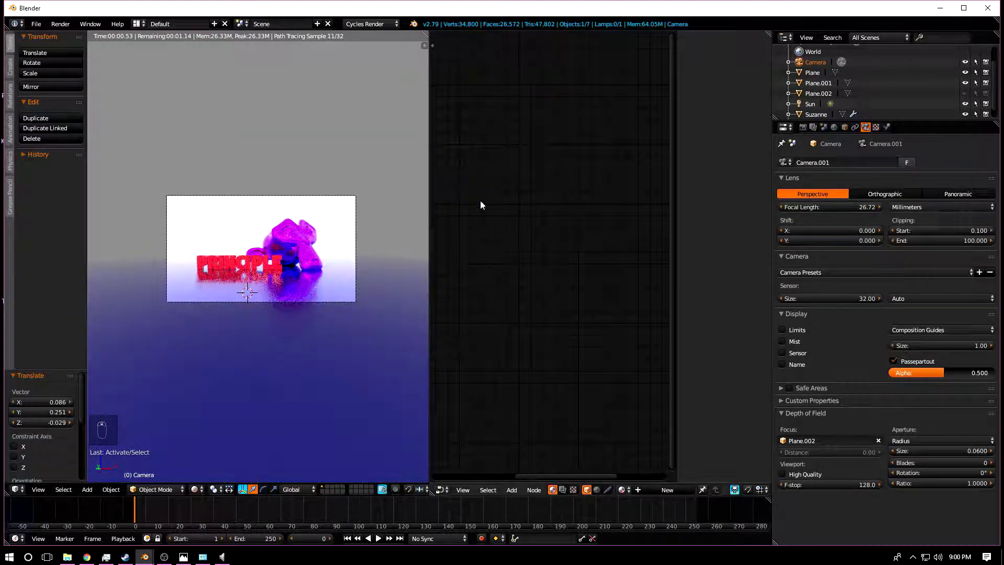
scroll(308, 269, up, 2)
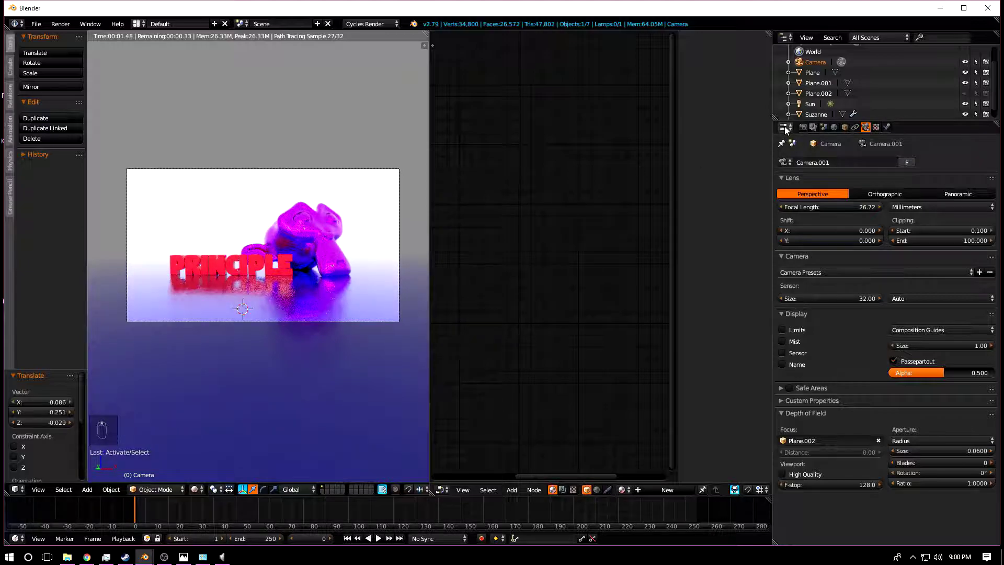
Set the render resolution to 2900 by 1374 px for a wider frame and check the framing in the camera view
click(803, 127)
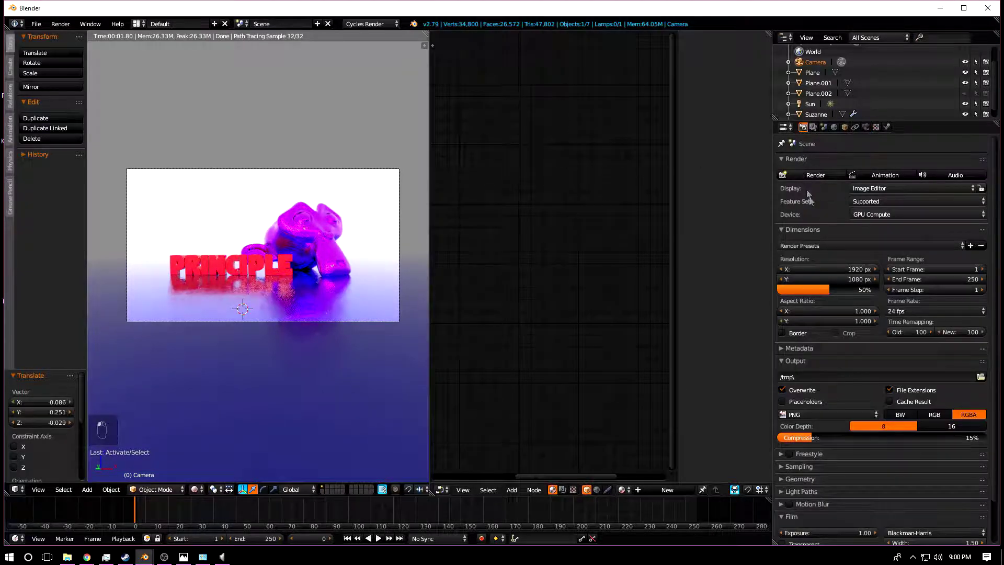
scroll(353, 307, down, 3)
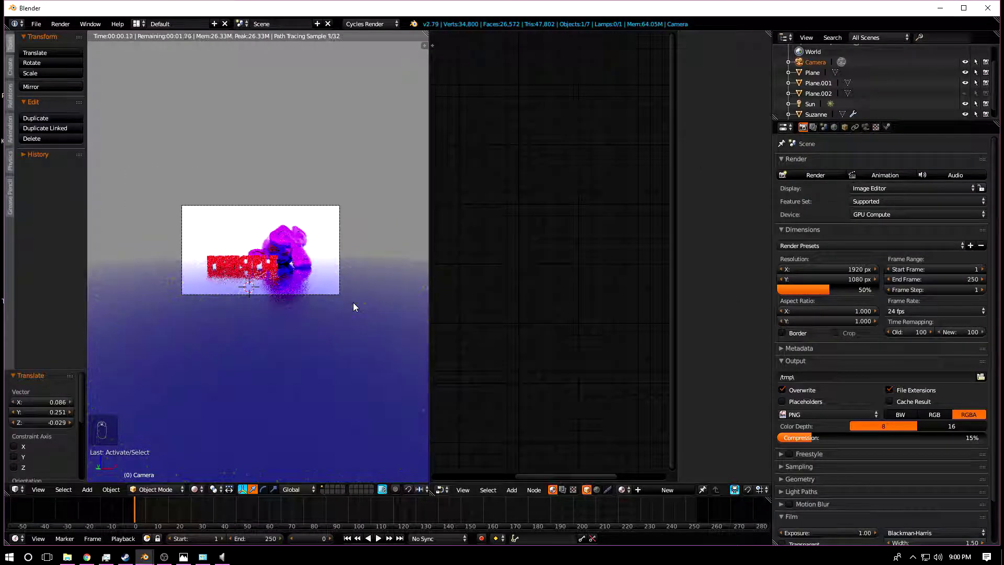
scroll(285, 274, up, 3)
scroll(284, 274, down, 1)
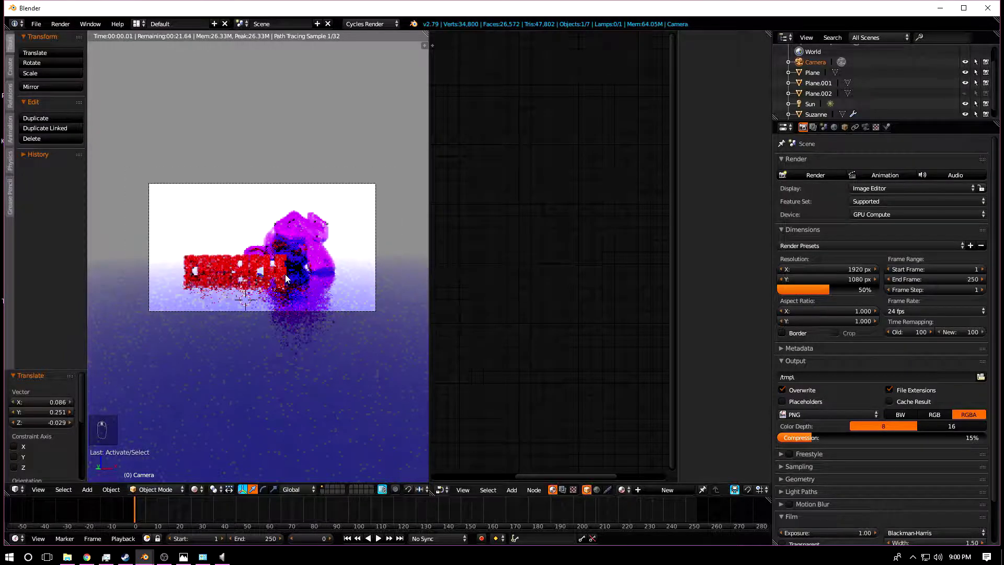
drag(820, 268, 842, 268)
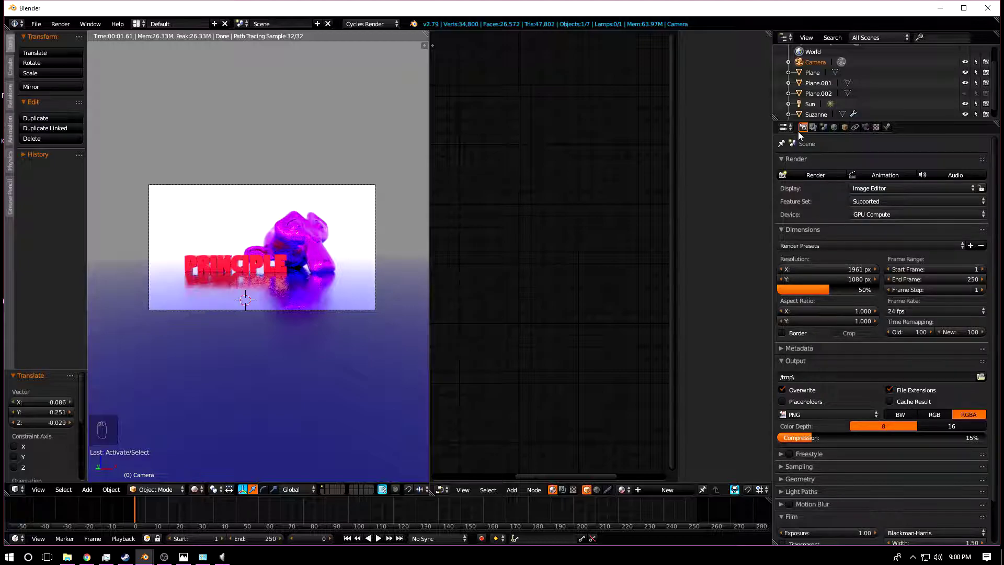
mouse_move(823, 269)
mouse_down()
mouse_move(994, 269)
mouse_move(825, 268)
mouse_up()
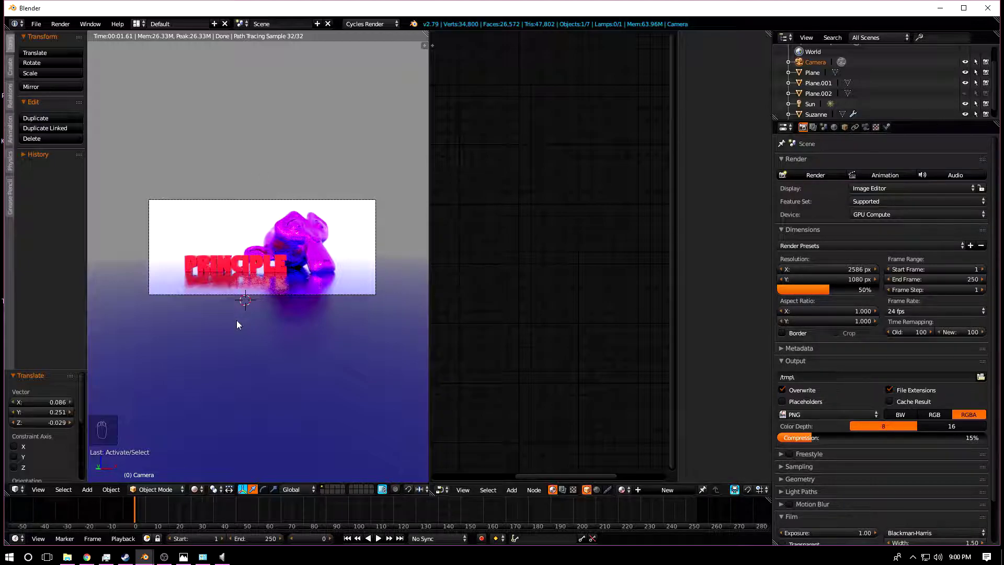
drag(847, 280, 899, 280)
drag(826, 269, 878, 268)
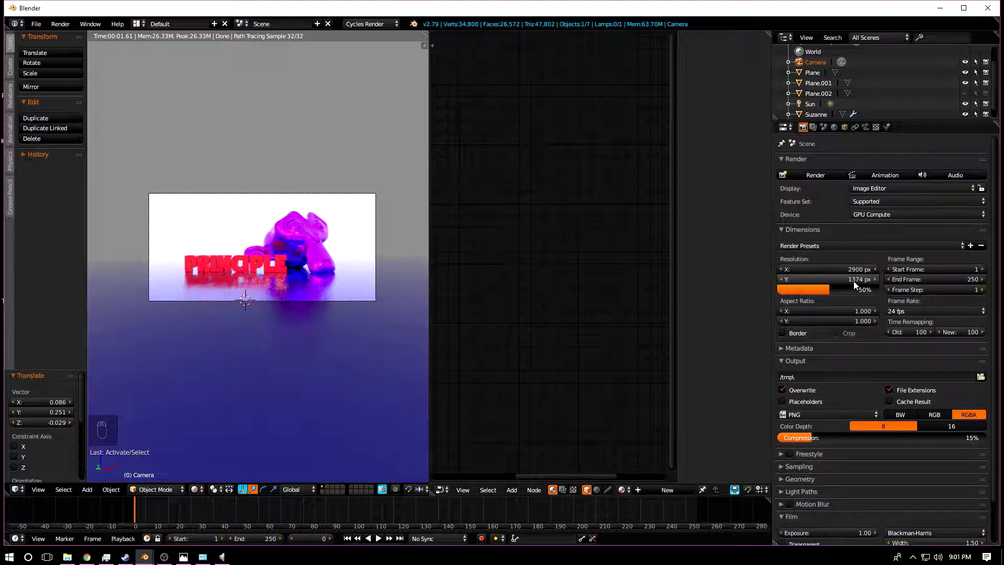
scroll(210, 298, up, 4)
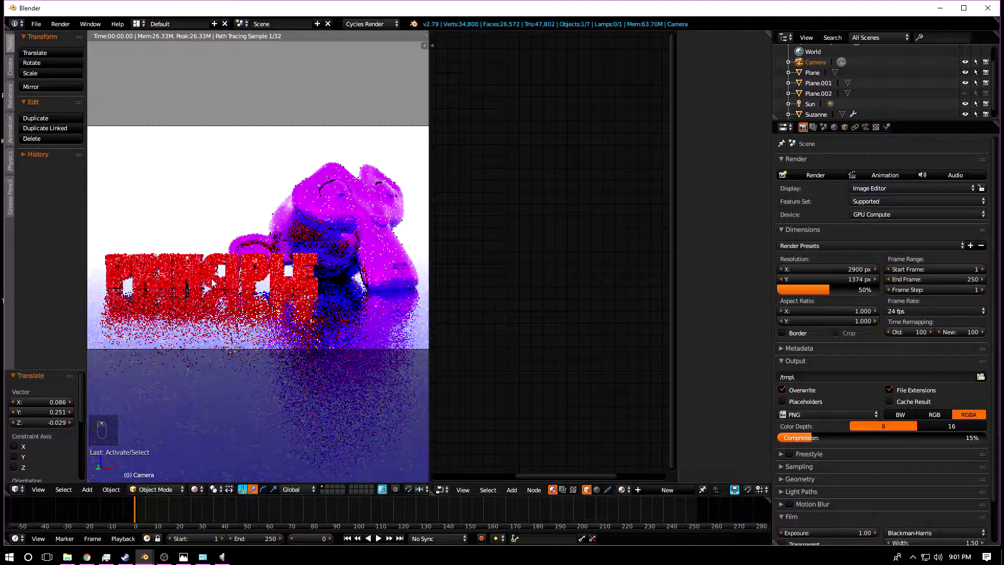
scroll(207, 280, down, 4)
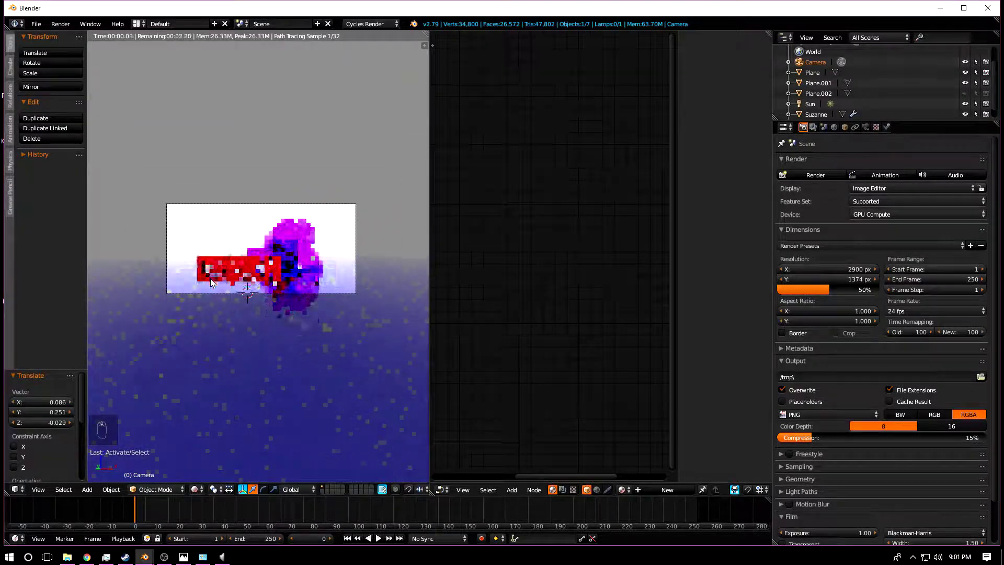
scroll(222, 290, up, 4)
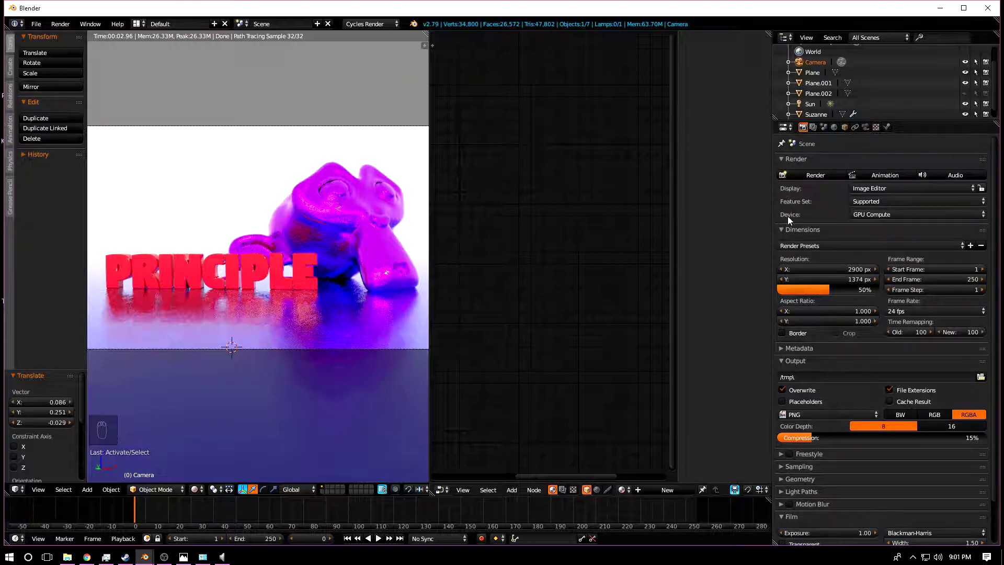
Set the render tile size to 256 by 256 in the performance settings
click(867, 214)
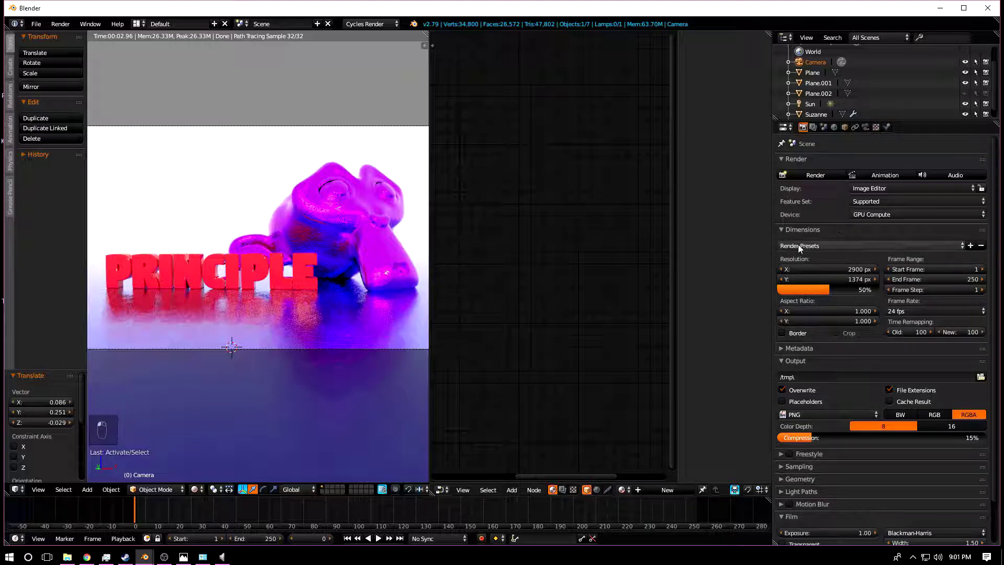
scroll(846, 346, down, 2)
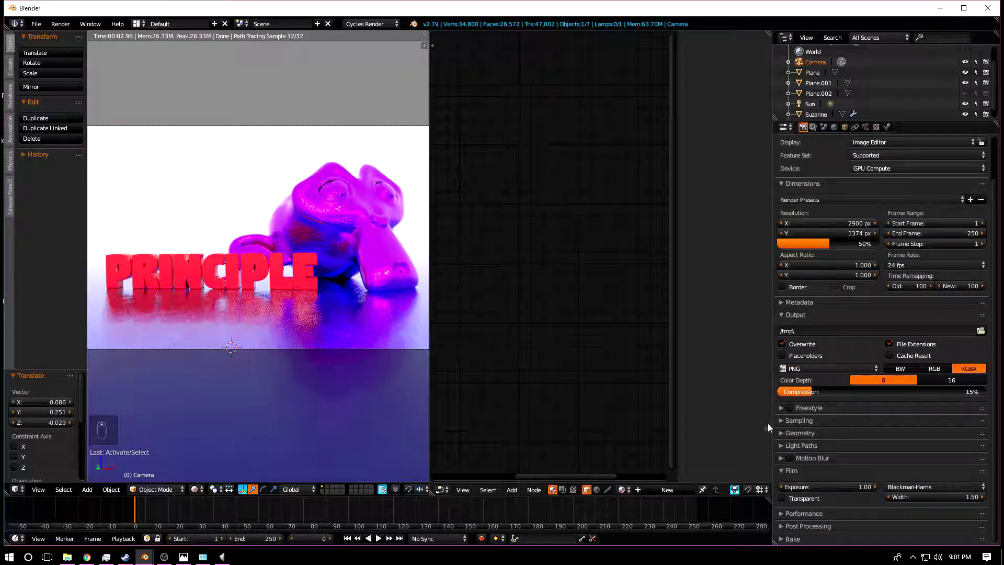
click(792, 515)
scroll(816, 497, down, 5)
click(831, 477)
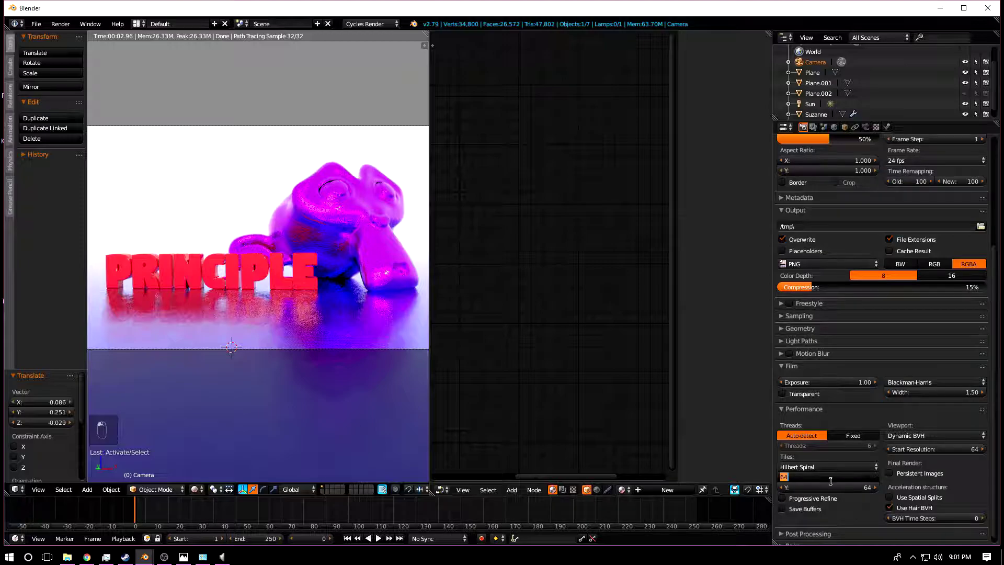
text(256)
key(Tab)
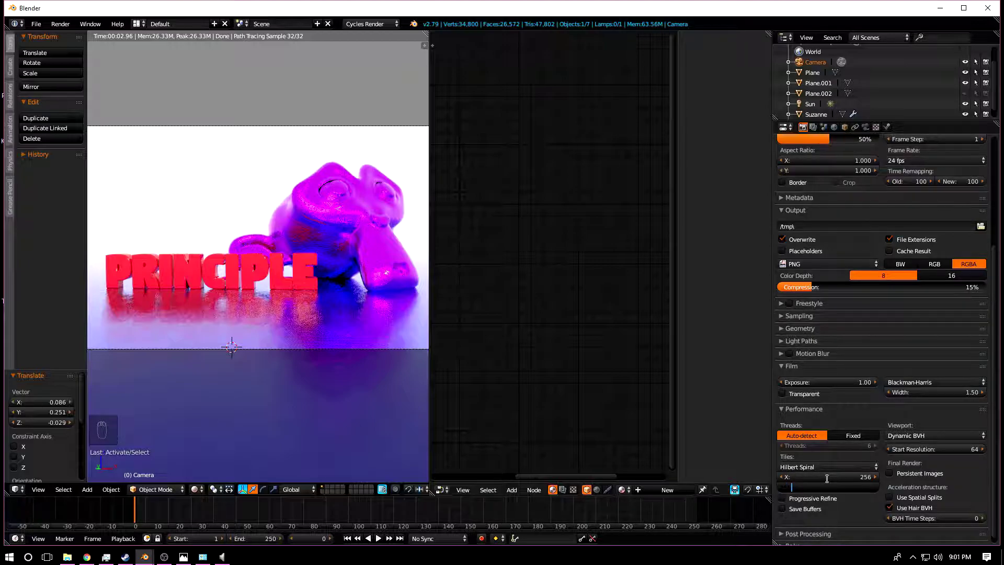
text(256)
key(Return)
scroll(828, 478, up, 7)
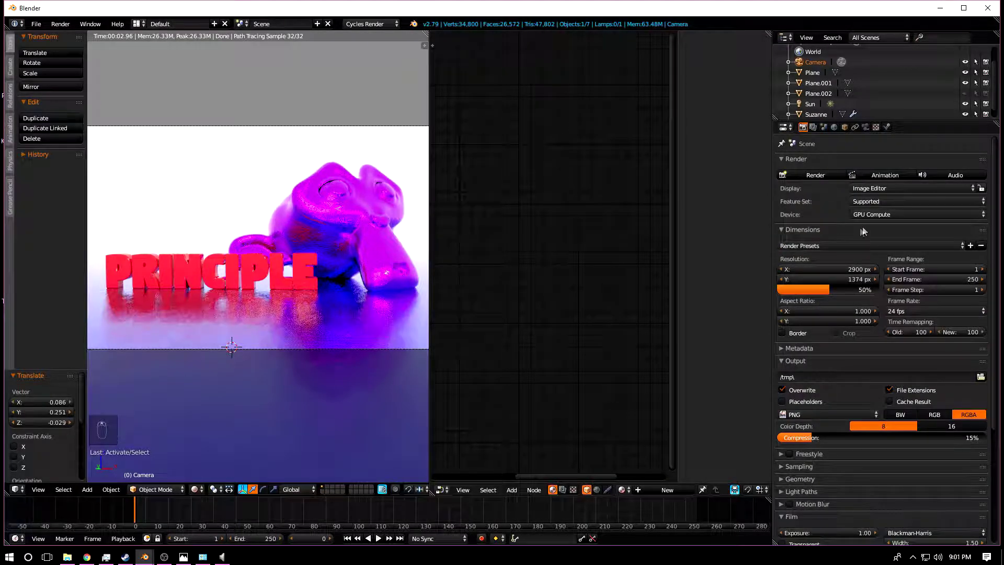
Set the number of render samples to 150
scroll(816, 431, down, 7)
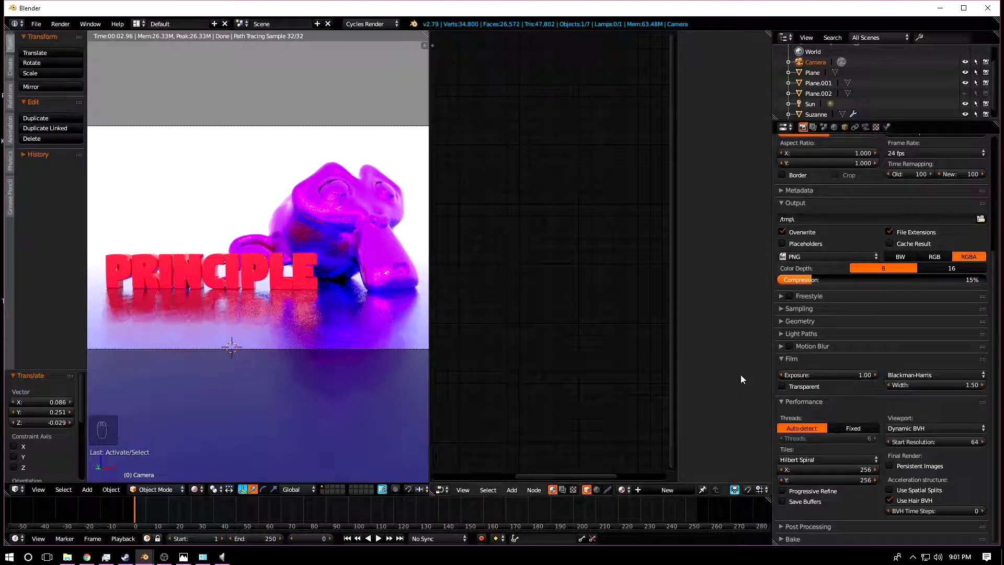
scroll(827, 369, up, 3)
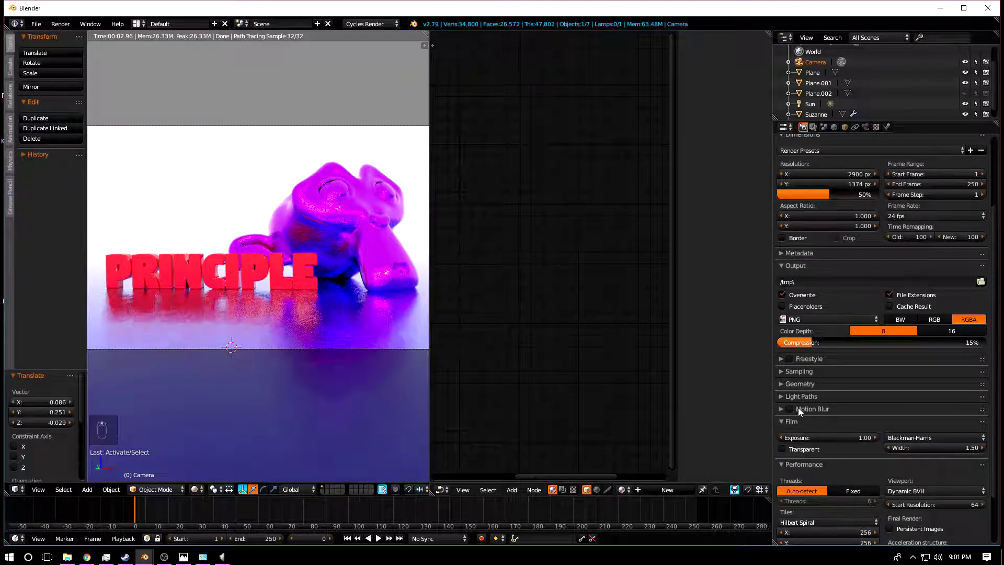
click(788, 372)
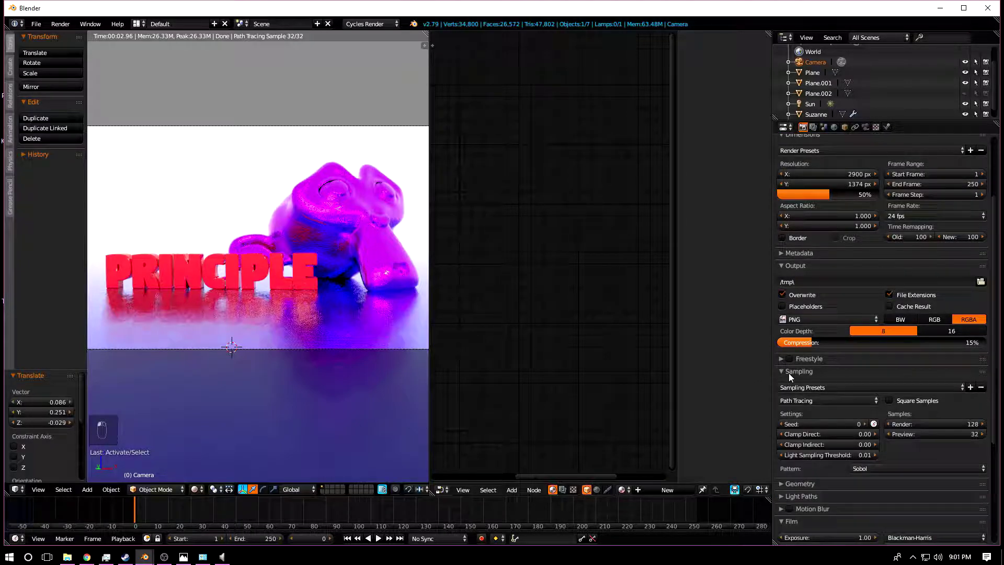
click(936, 425)
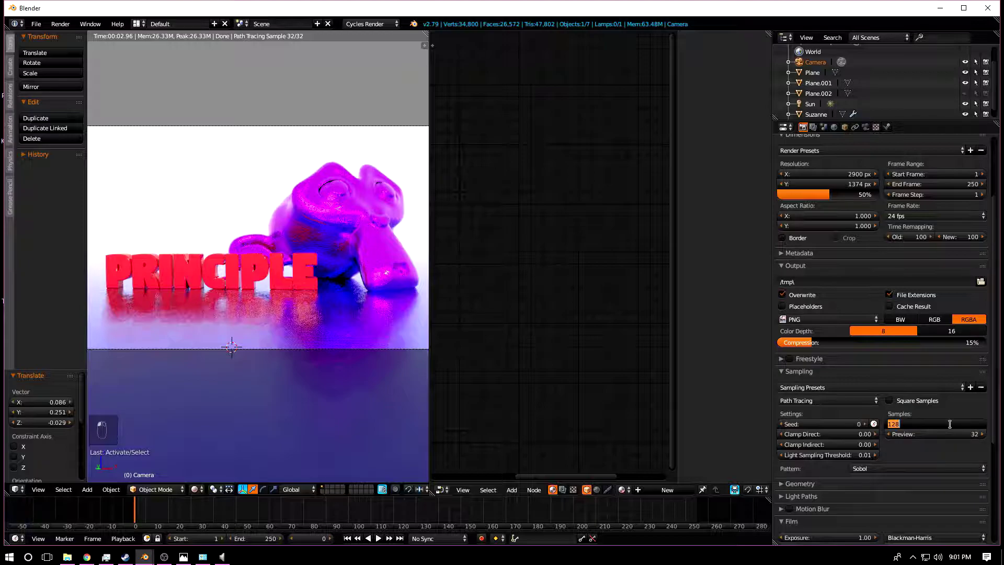
text(150)
key(Return)
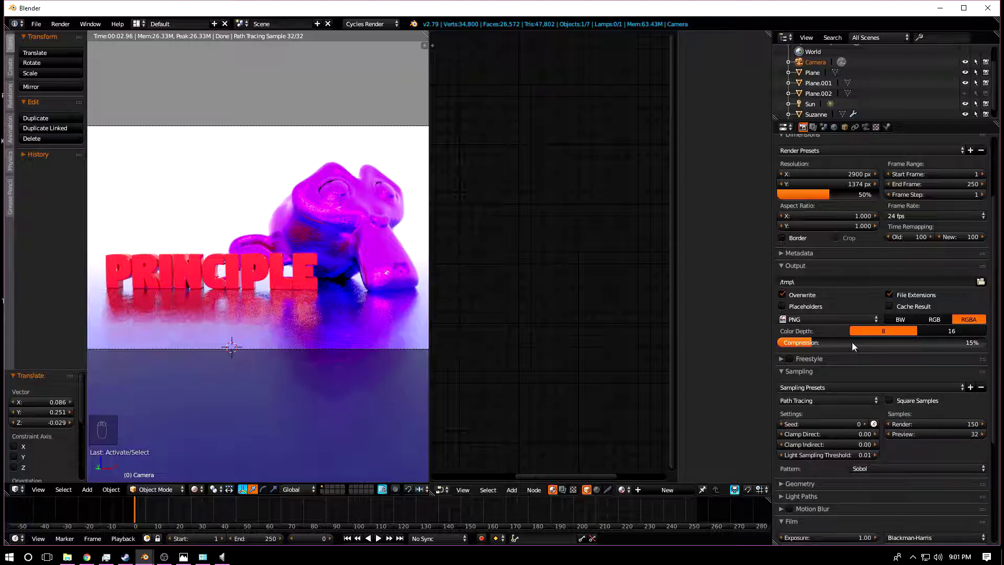
Render the scene as a still image with the resolution scale kept at 50% and inspect the result
scroll(849, 429, up, 4)
scroll(847, 428, down, 4)
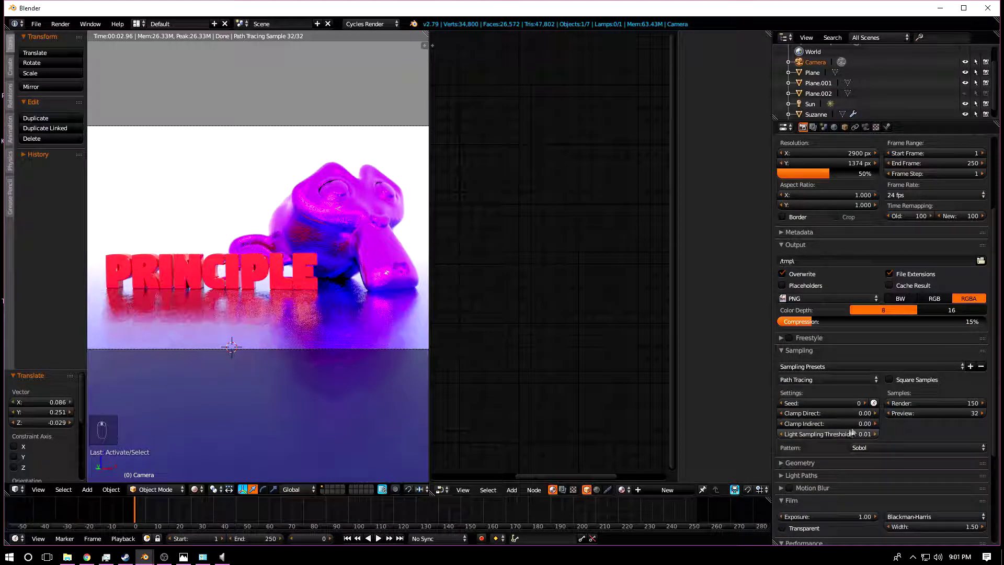
scroll(889, 280, up, 4)
click(851, 278)
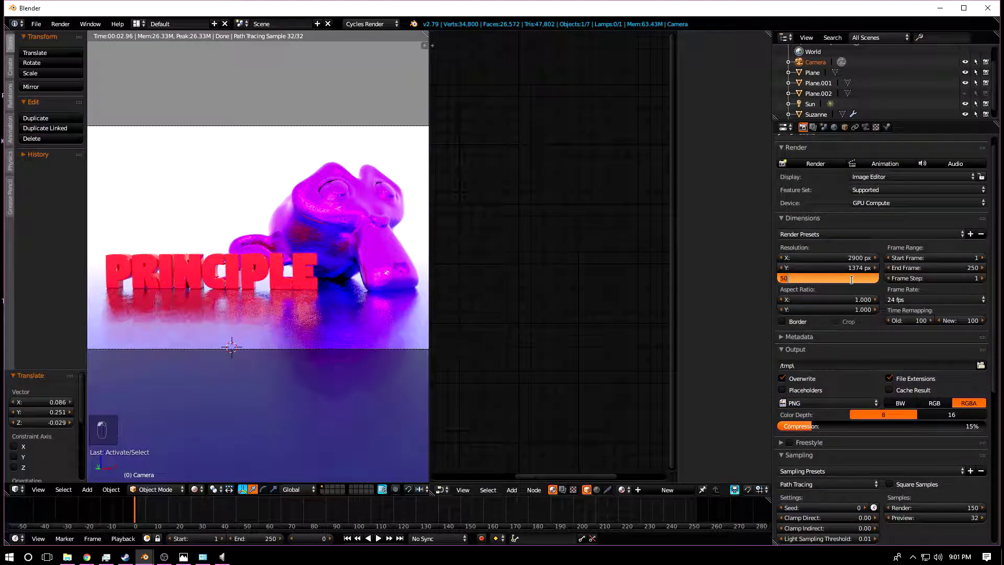
key(Return)
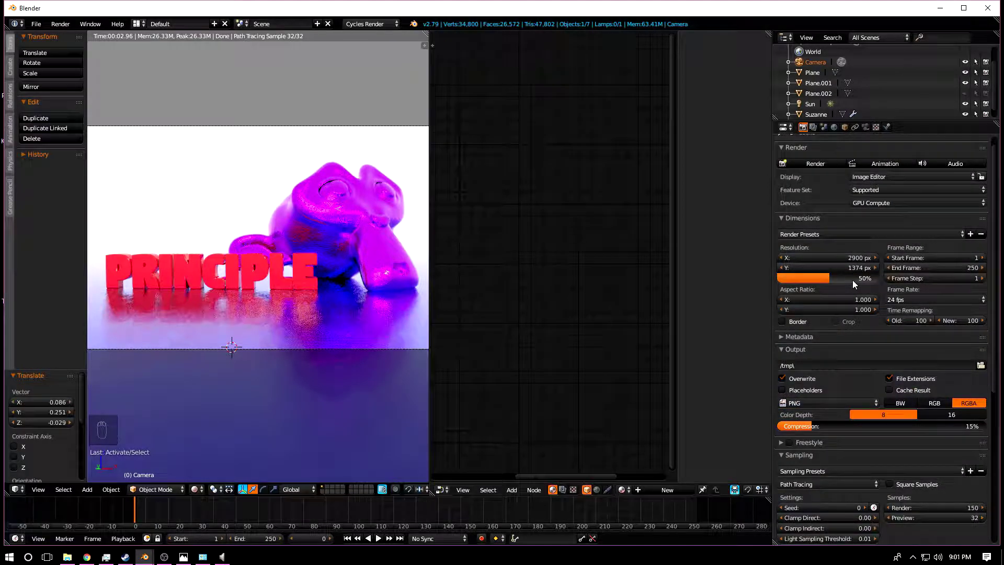
scroll(349, 246, down, 3)
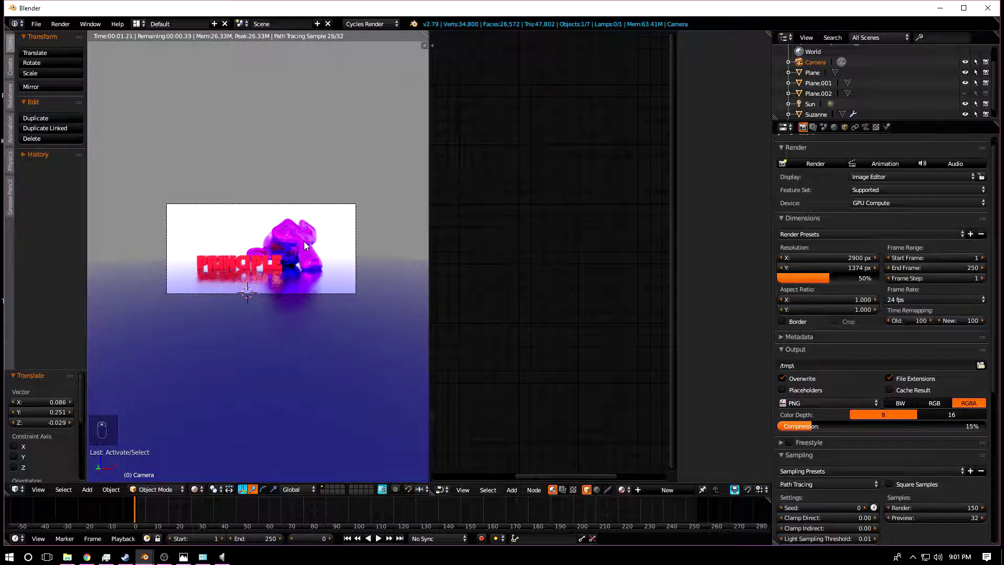
click(60, 23)
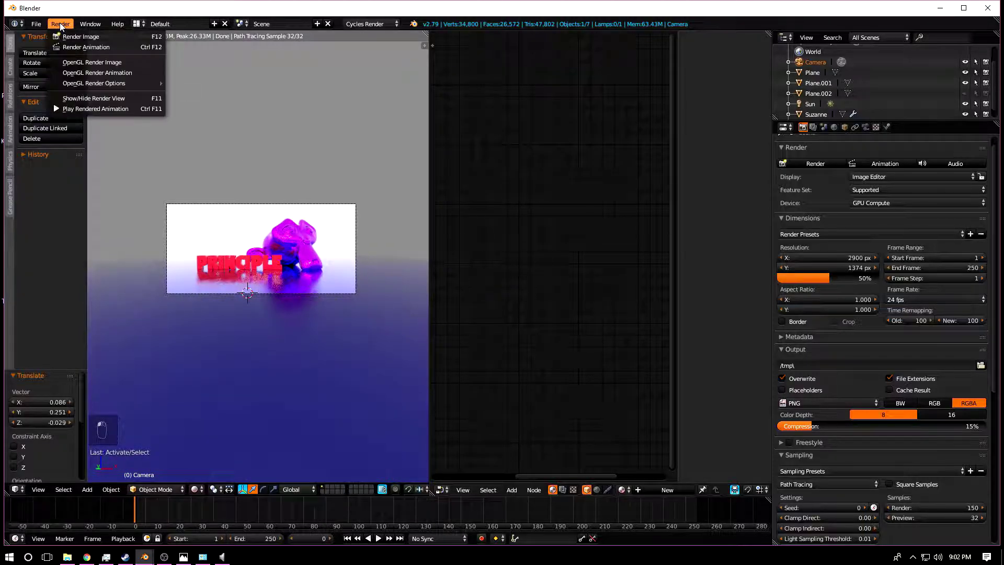
click(75, 37)
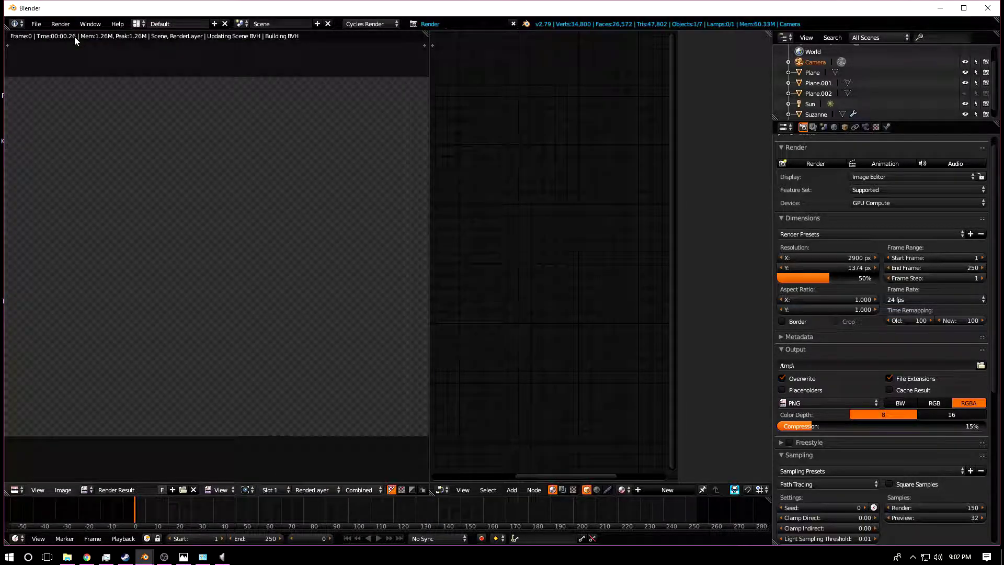
scroll(155, 272, down, 4)
scroll(305, 326, down, 1)
scroll(343, 330, up, 6)
scroll(335, 340, down, 5)
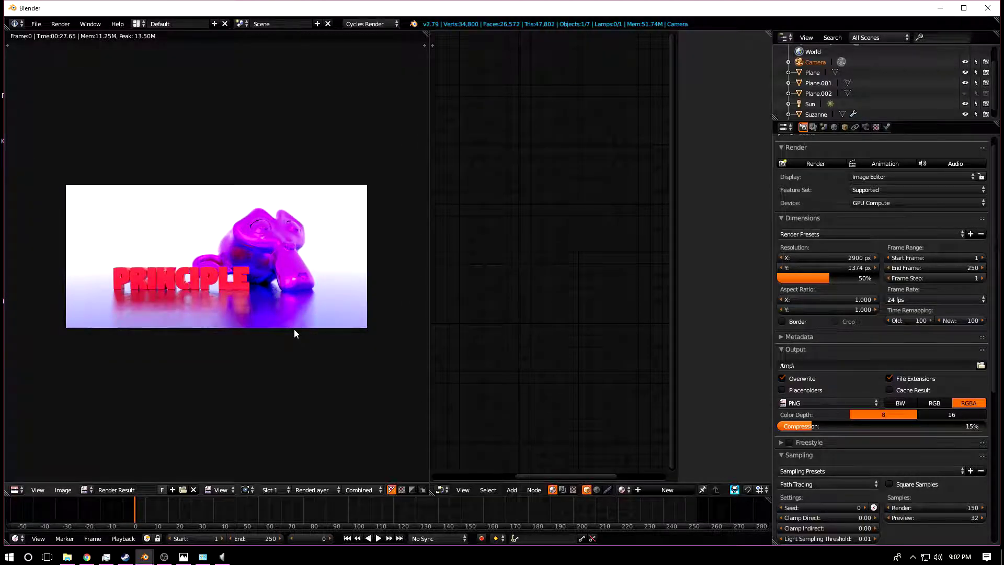
Switch to the Compositing screen layout and enable nodes for the scene's compositor
scroll(289, 324, up, 3)
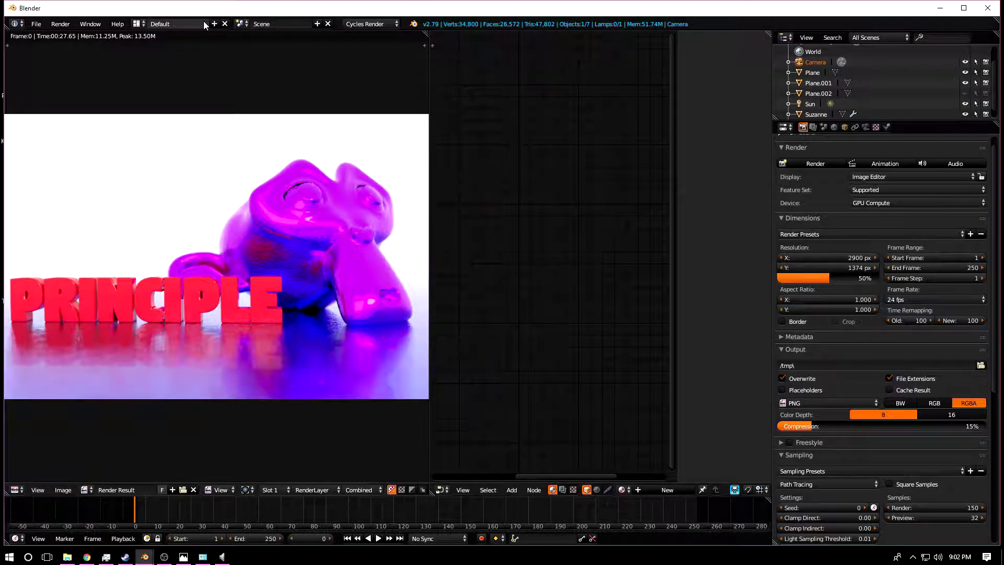
scroll(206, 188, down, 2)
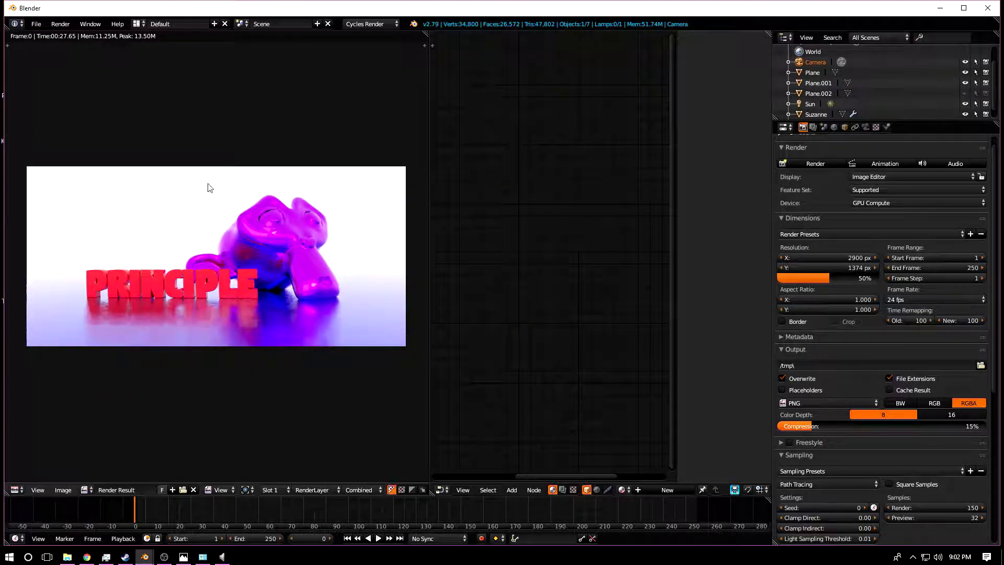
click(139, 21)
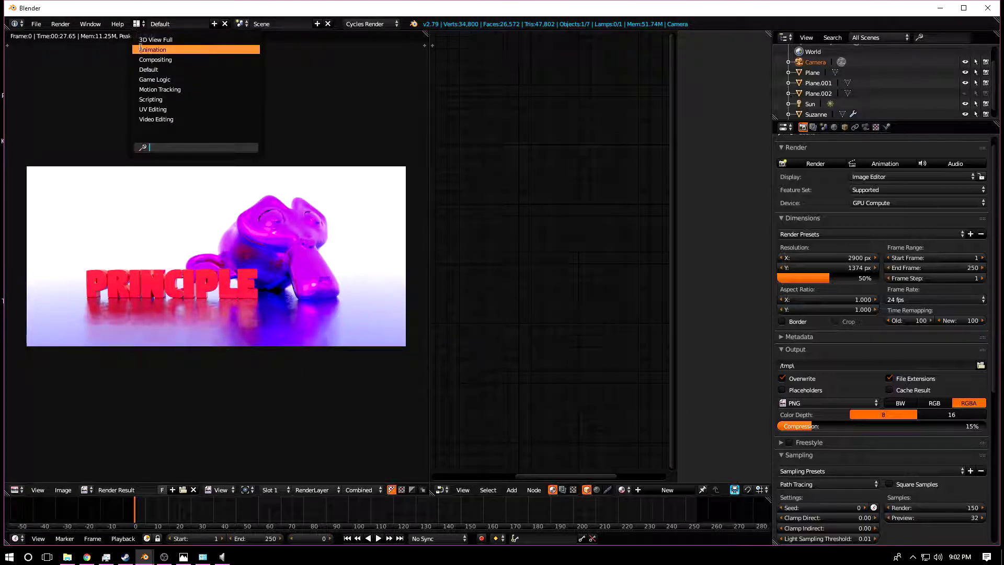
click(155, 60)
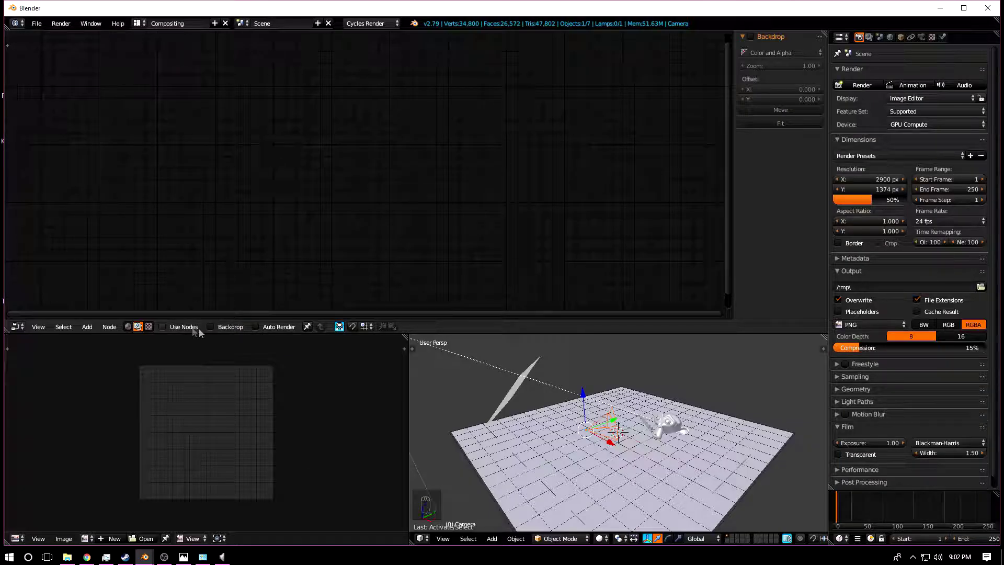
click(176, 327)
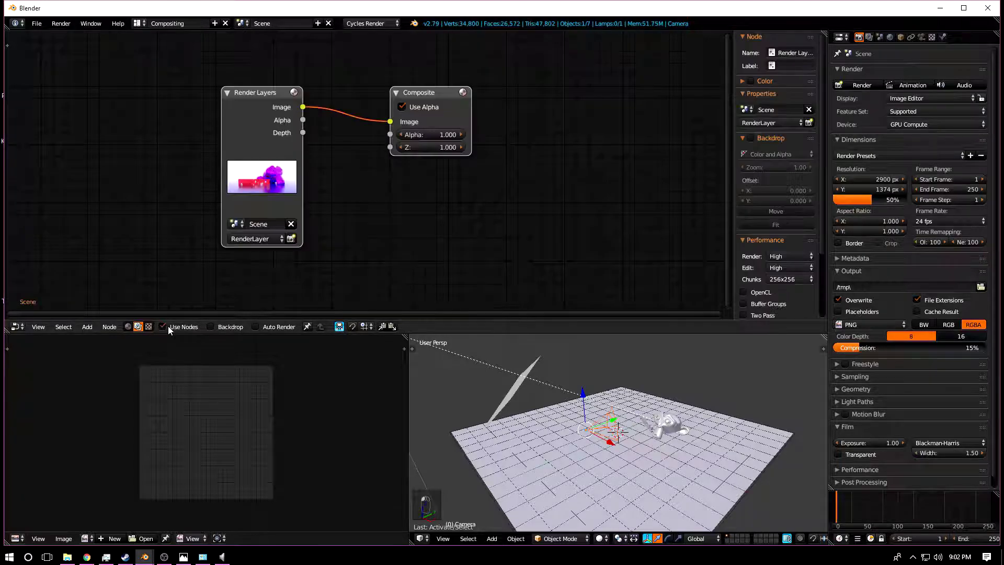
Enable the compositor backdrop, add a Viewer node beside Composite, and feed it the Render Layers image
click(233, 326)
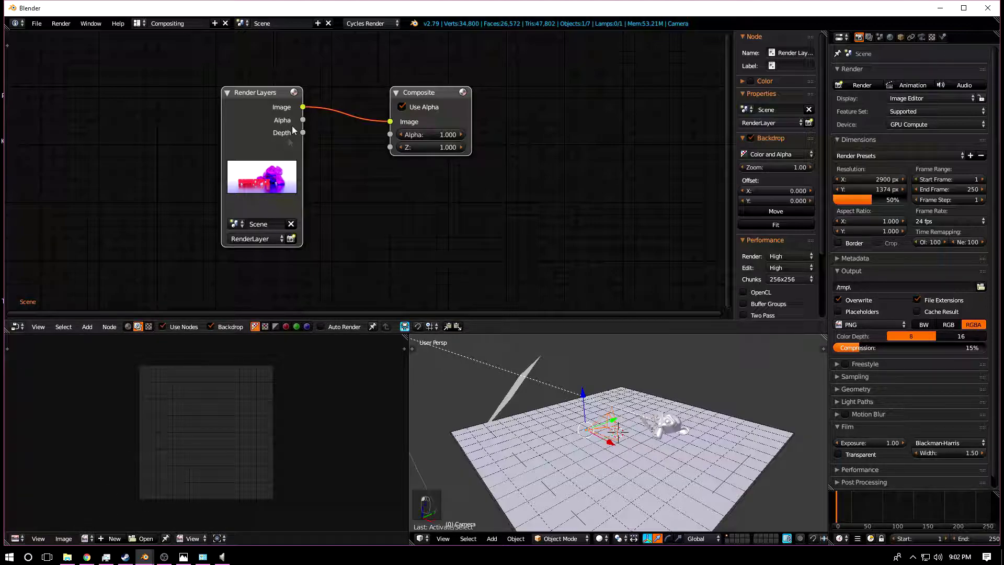
drag(426, 93, 558, 99)
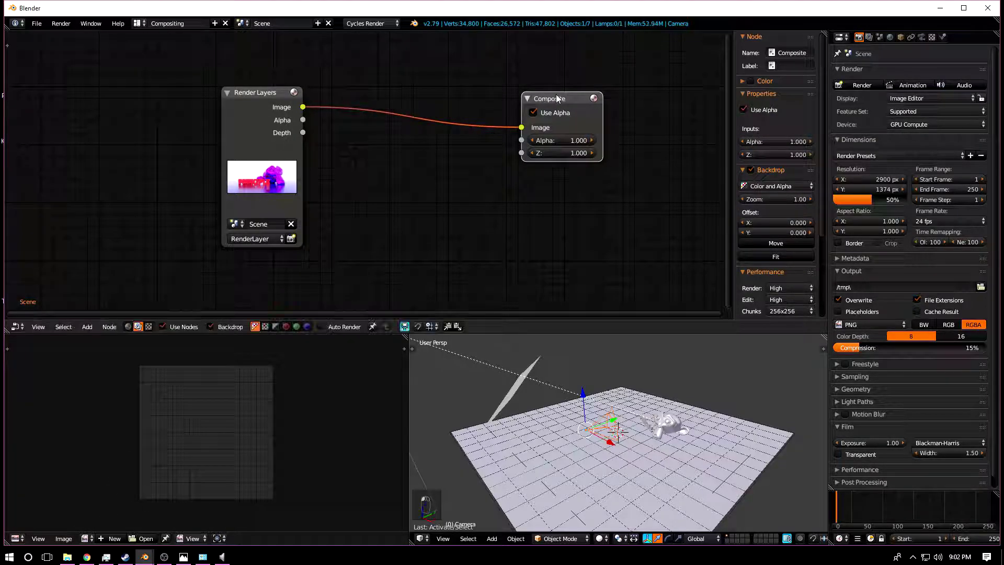
key(shift+a)
click(453, 148)
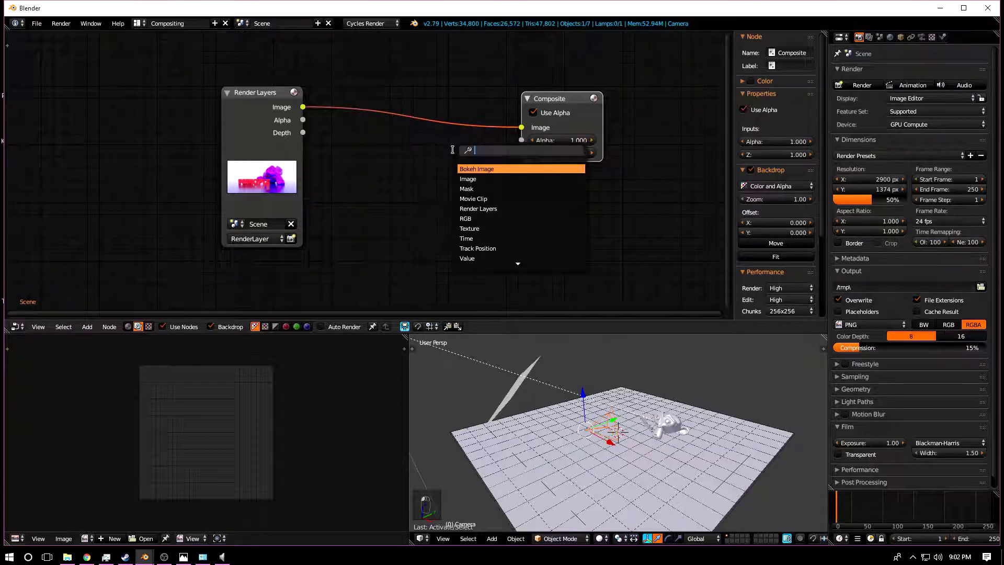
text(view)
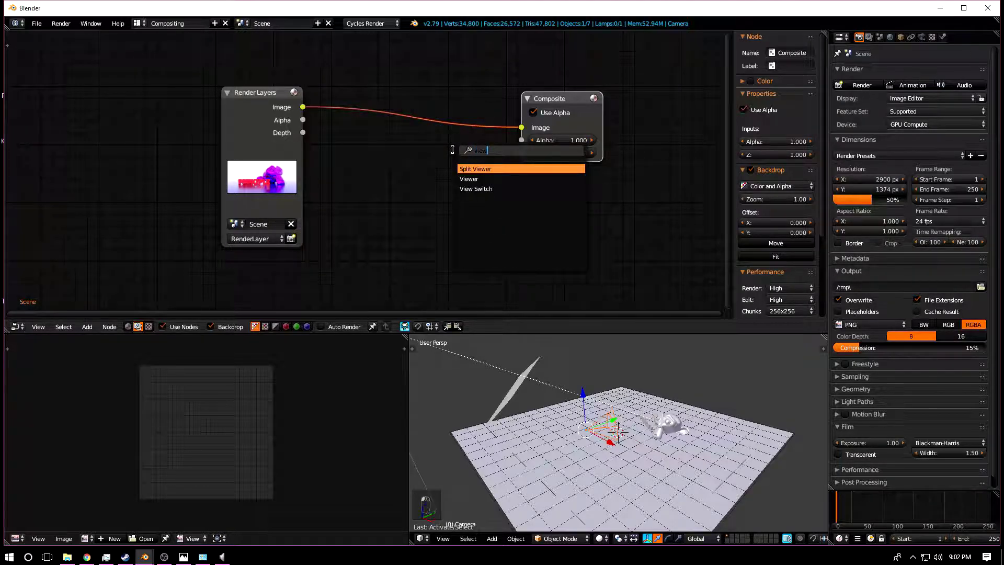
click(469, 178)
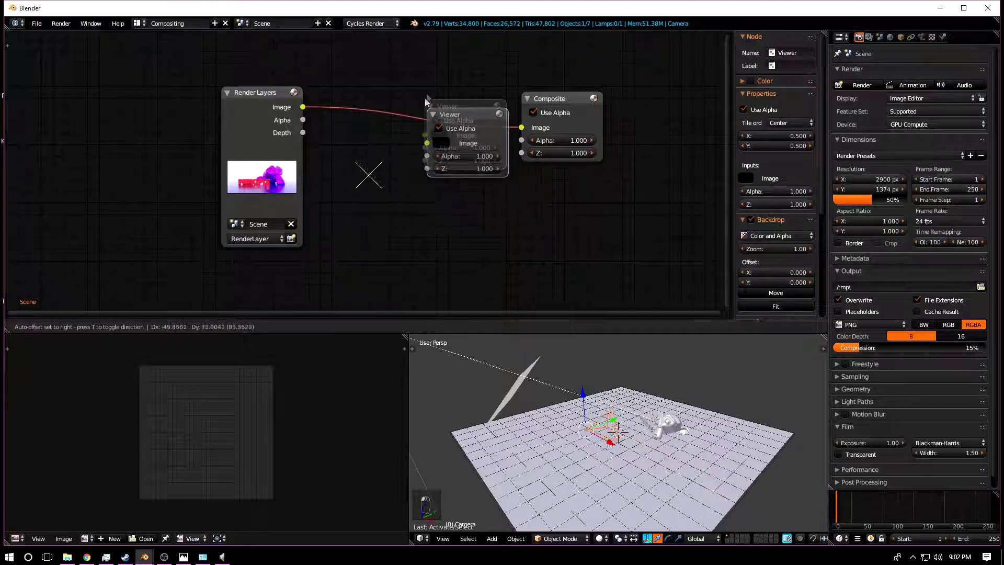
click(518, 312)
middle_drag(457, 253, 440, 365)
drag(505, 240, 501, 152)
scroll(418, 170, down, 5)
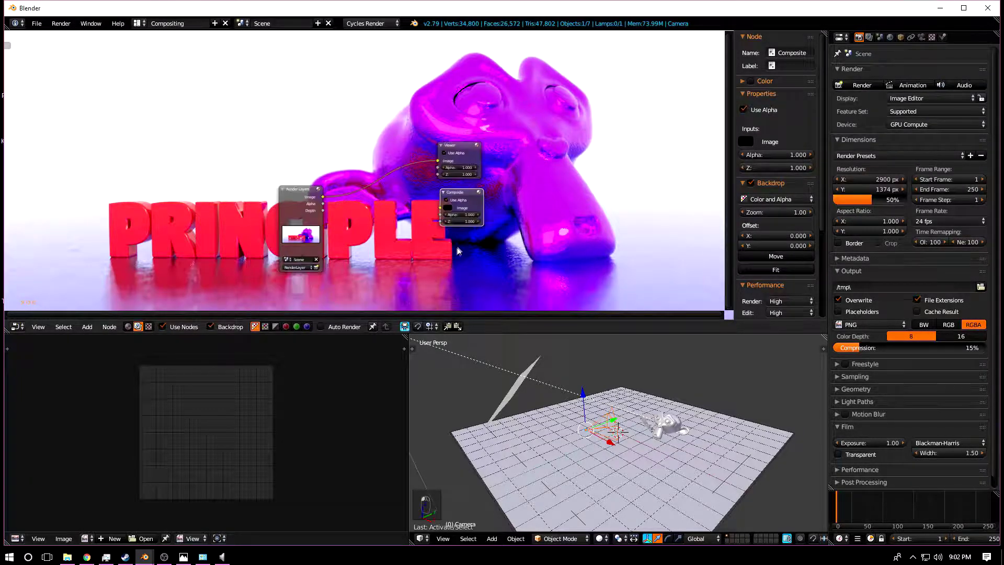
scroll(394, 208, up, 2)
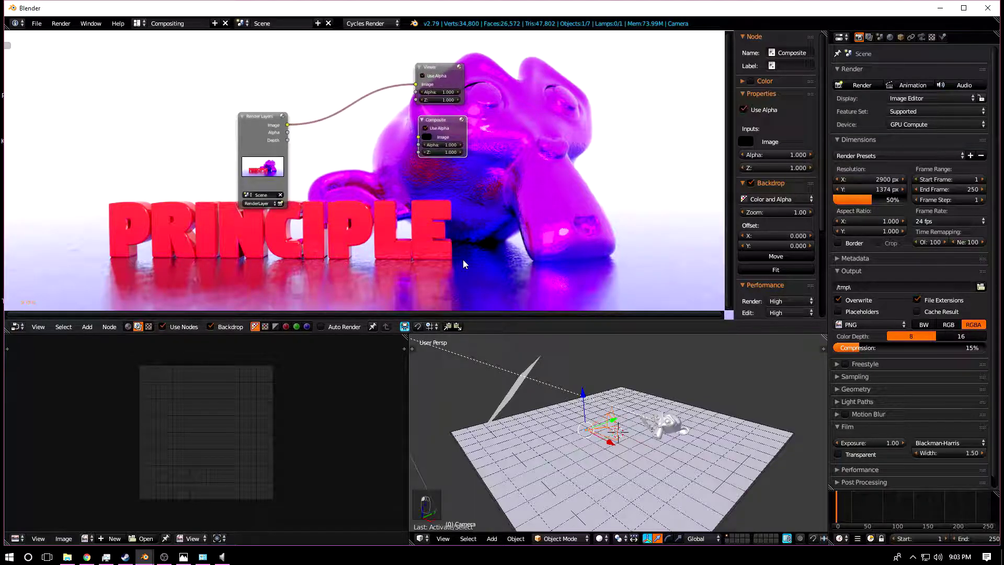
Hide the compositor backdrop and reroute the Render Layers image from the Viewer node to the Composite node
click(211, 327)
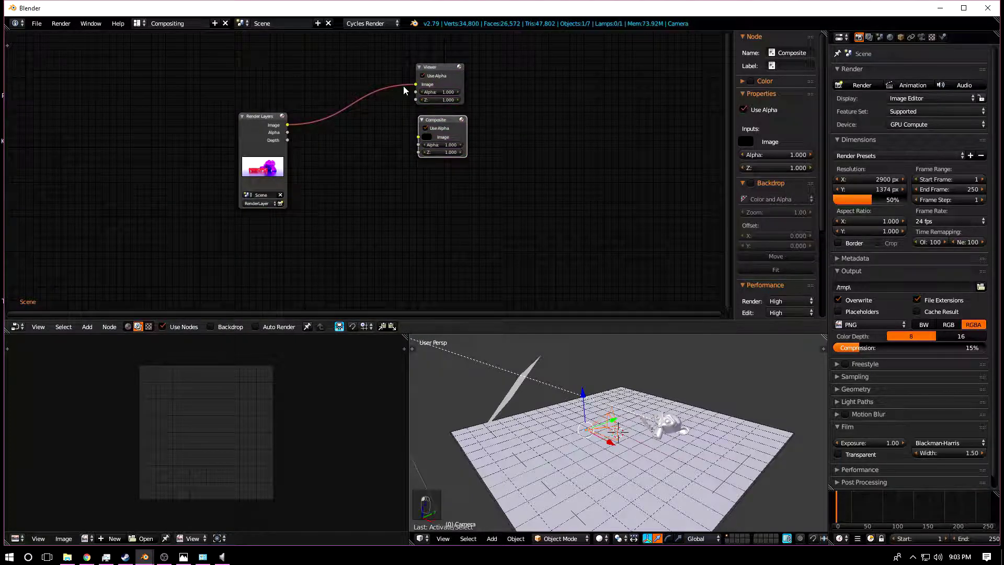
drag(416, 84, 417, 137)
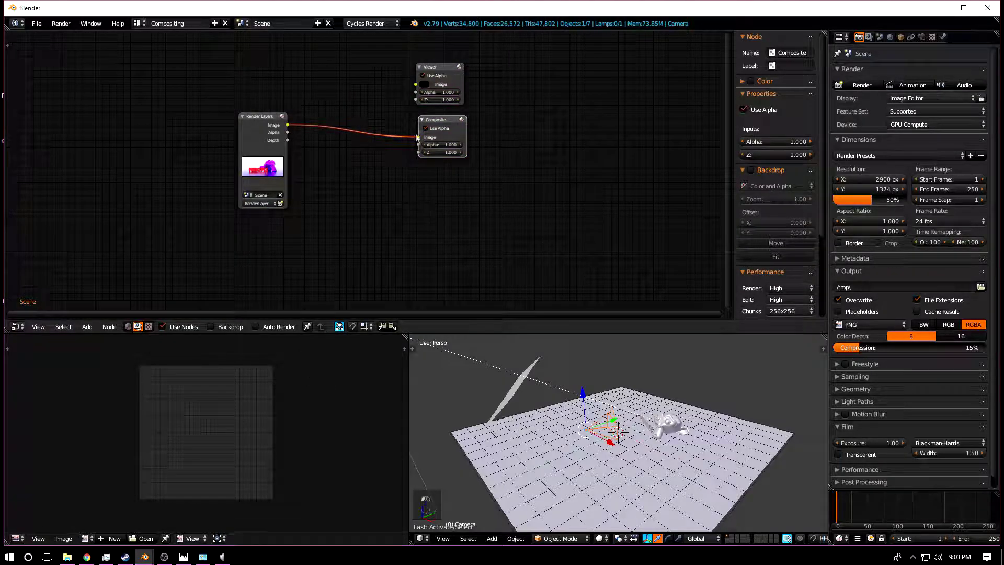
Show the Render Result in the image editor and enlarge that editor in both width and height
click(85, 538)
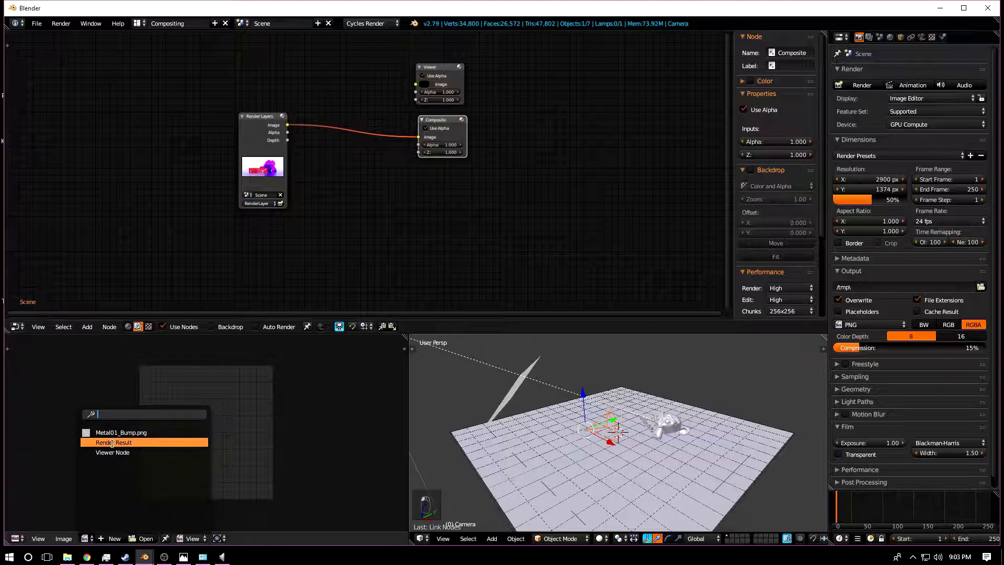
click(112, 443)
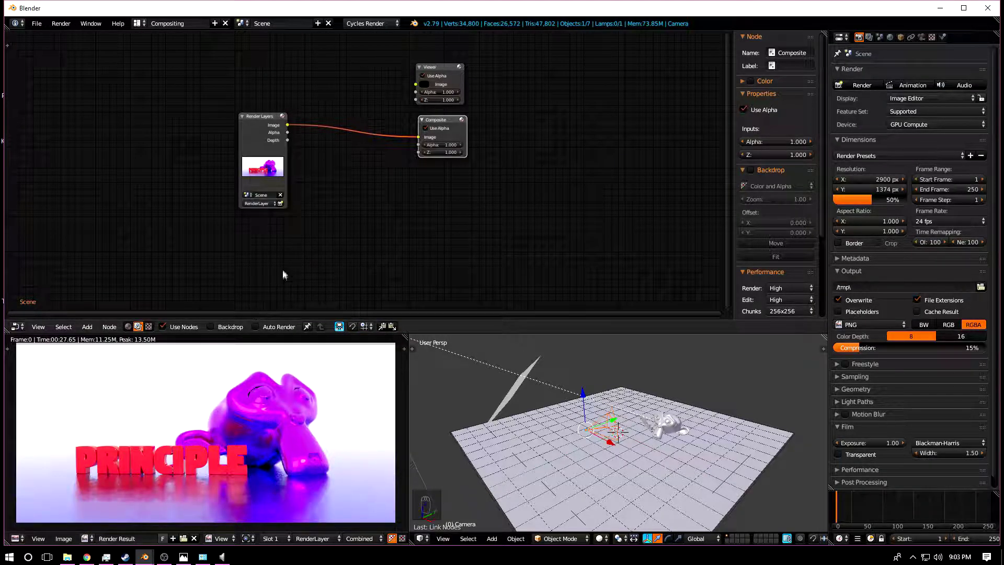
drag(408, 362, 519, 362)
drag(468, 334, 468, 277)
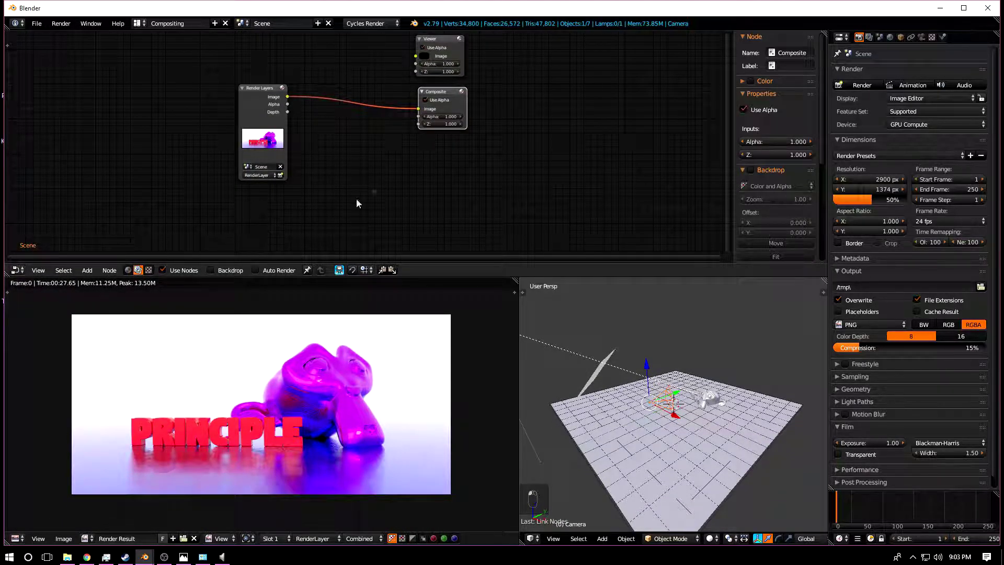
scroll(393, 136, down, 2)
scroll(393, 136, up, 3)
scroll(388, 133, down, 1)
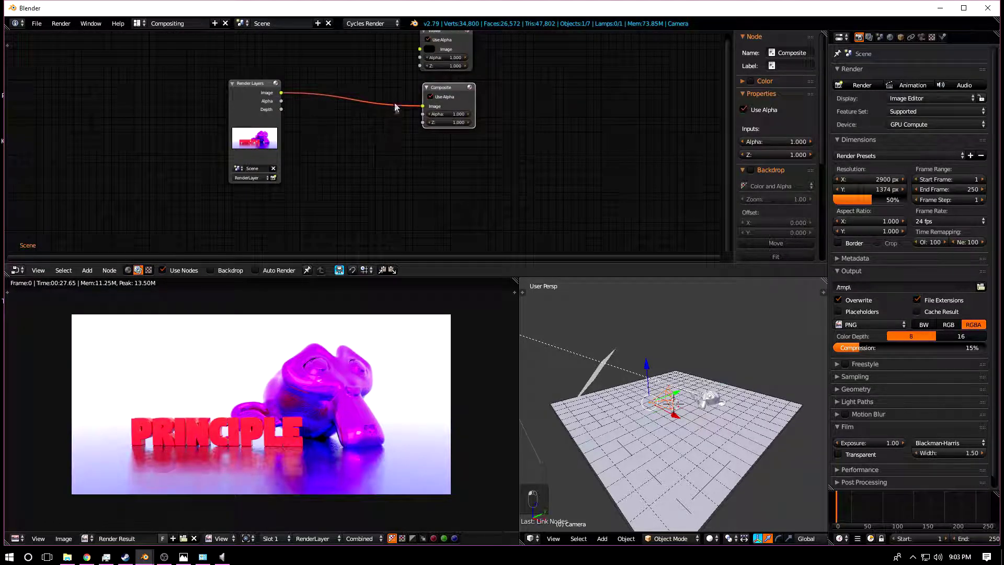
Delete the Viewer node and move the Render Layers node farther from Composite to make room for more nodes
key(Home)
click(465, 86)
key(x)
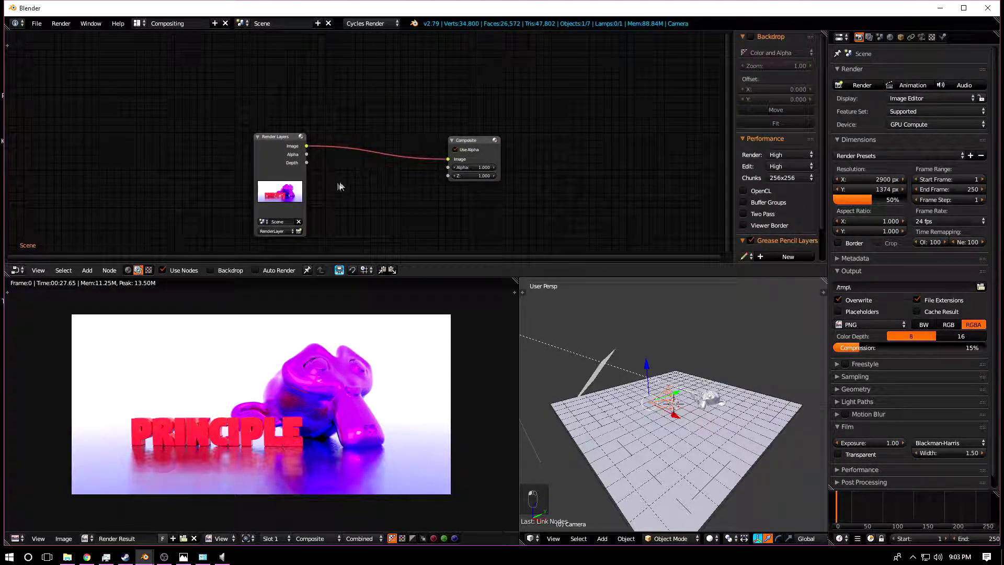
drag(274, 140, 156, 132)
middle_drag(276, 172, 465, 175)
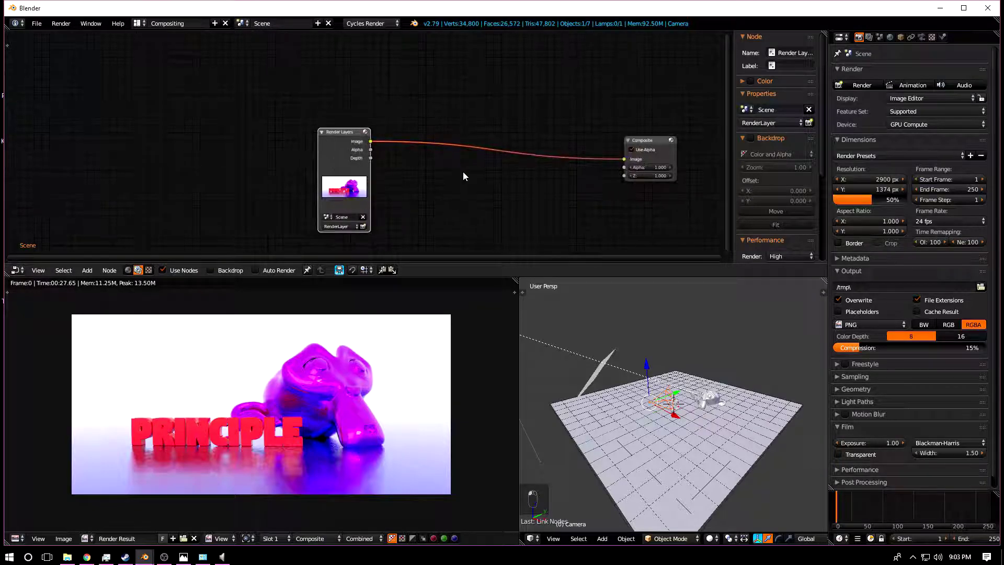
Add an Ellipse Mask node below the link between Render Layers and Composite
key(shift+a)
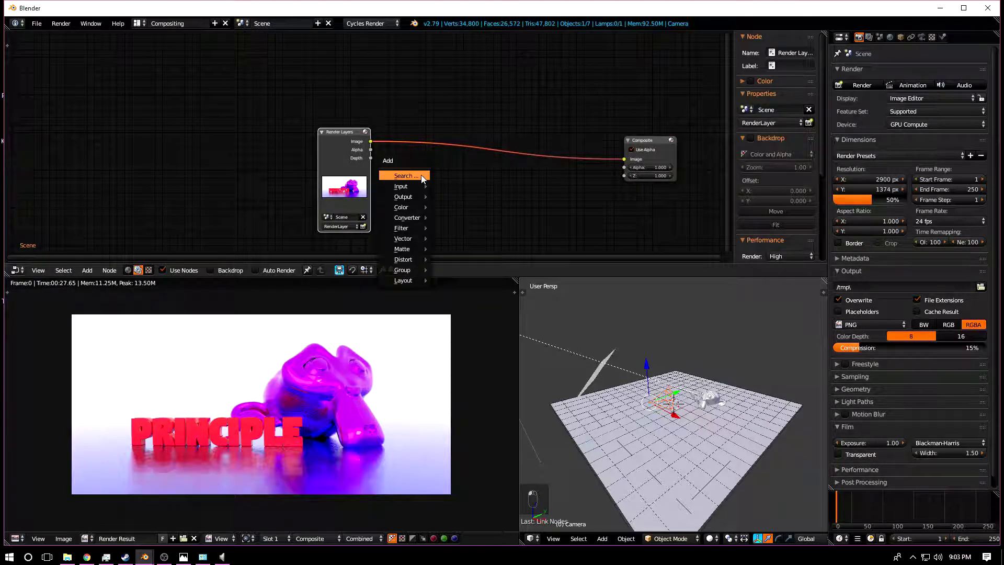
mouse_move(423, 187)
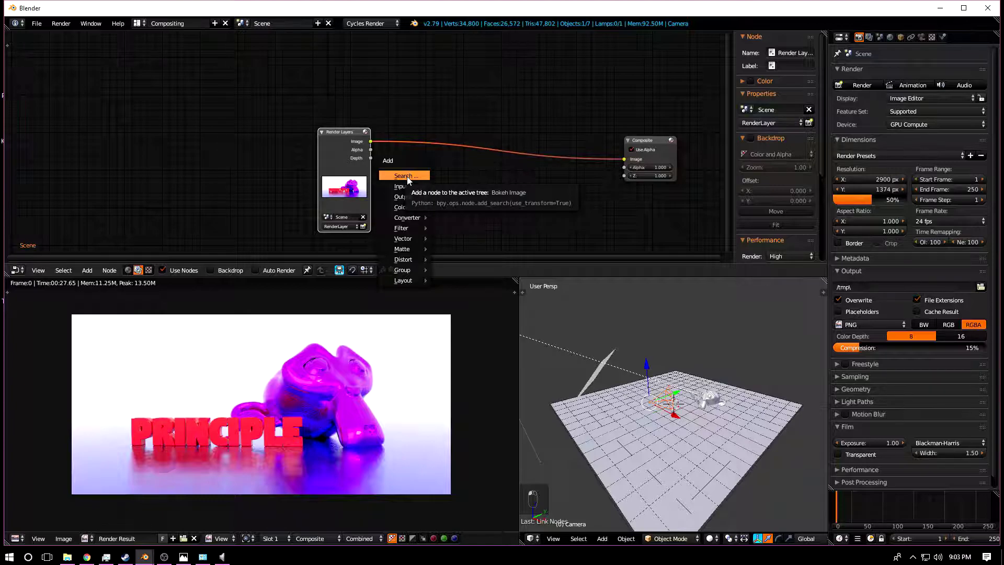
click(407, 177)
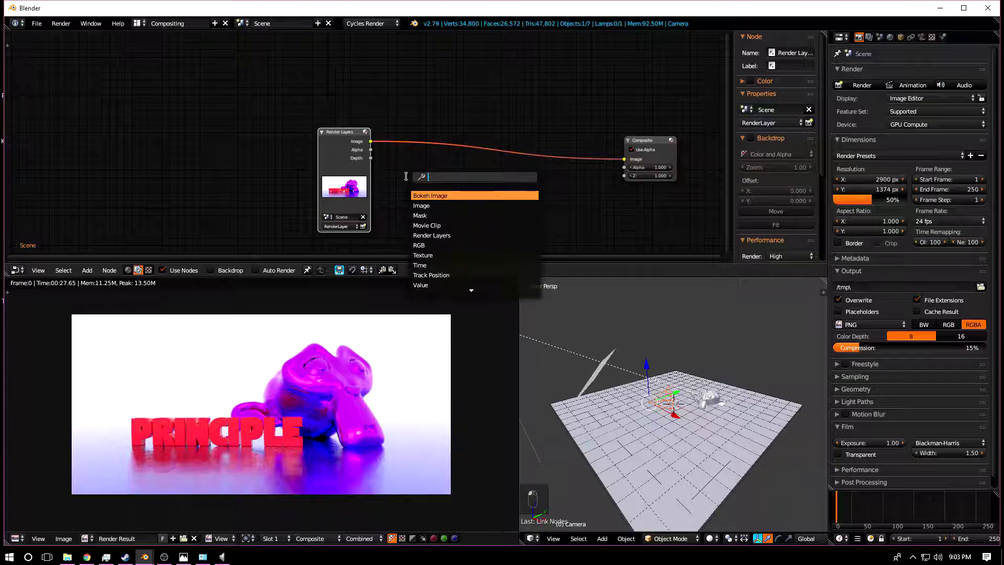
text(ellipse)
key(Return)
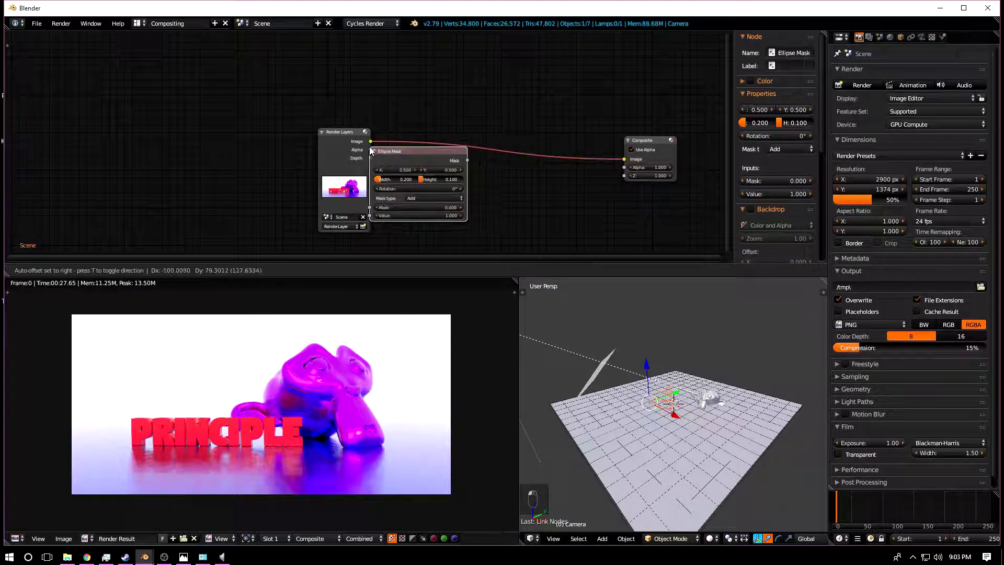
click(403, 176)
Insert a Mix node on the link between Render Layers and Composite
key(Home)
key(shift+a)
text(mix)
key(Return)
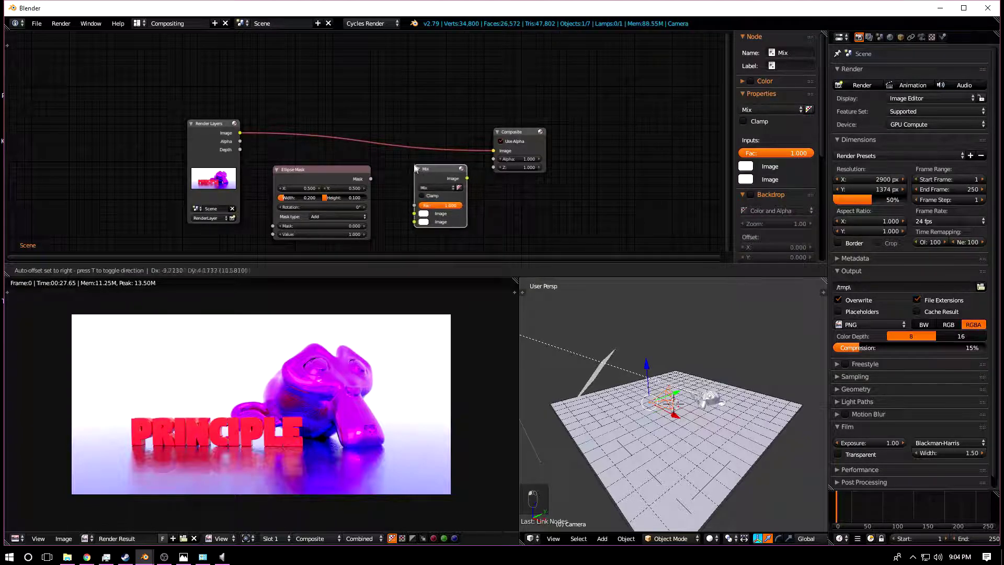
click(413, 129)
Connect the Ellipse Mask output to the Mix node's second image input and set its blend type to Multiply
drag(331, 171, 411, 183)
middle_drag(404, 206, 463, 186)
click(484, 130)
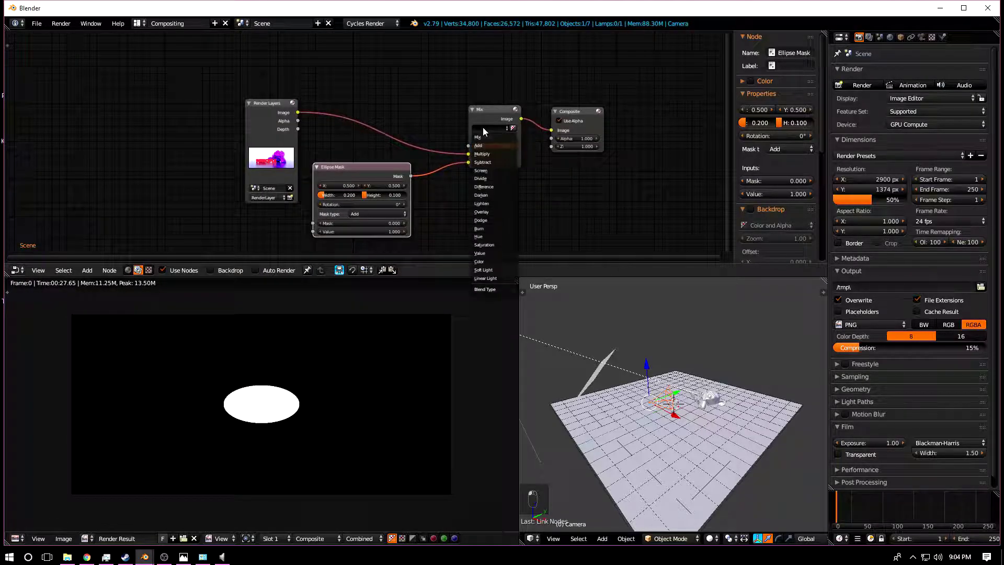
click(482, 154)
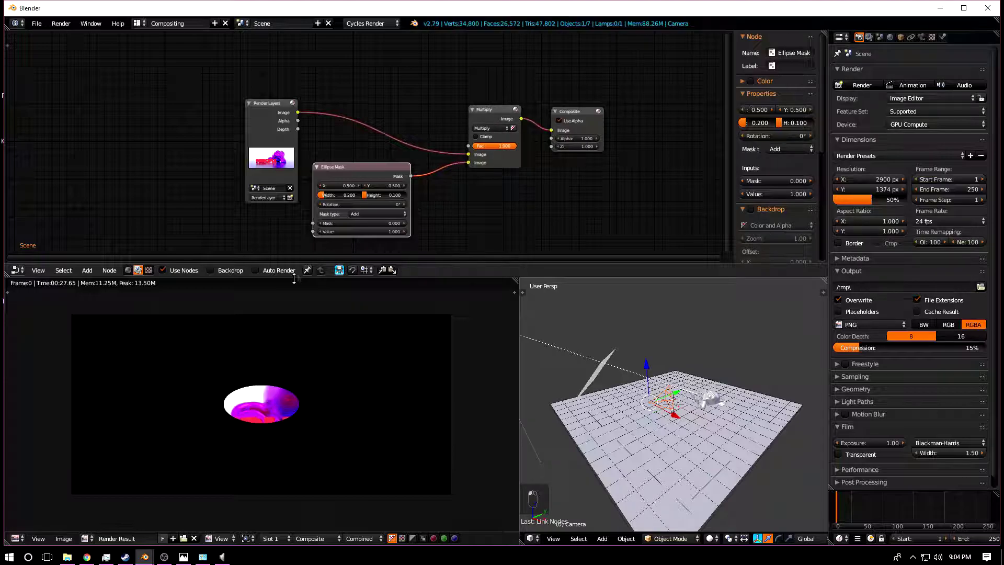
Enlarge the ellipse mask to a width of 0.764 and a height of 0.427 around the subject
scroll(259, 434, up, 6)
scroll(275, 423, down, 5)
scroll(345, 218, up, 2)
middle_drag(334, 218, 386, 192)
drag(386, 192, 424, 188)
scroll(353, 338, down, 2)
middle_drag(533, 144, 383, 147)
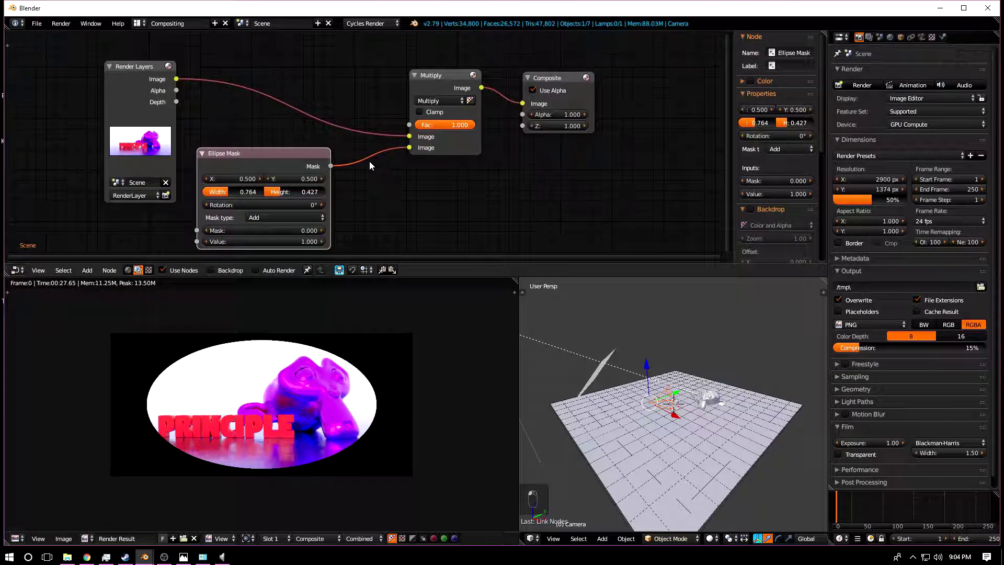
Move the Ellipse Mask node clear and insert a Blur node on its link to the Multiply node
drag(285, 161, 237, 243)
scroll(237, 243, up, 2)
middle_drag(335, 162, 460, 162)
key(shift+a)
text(blur)
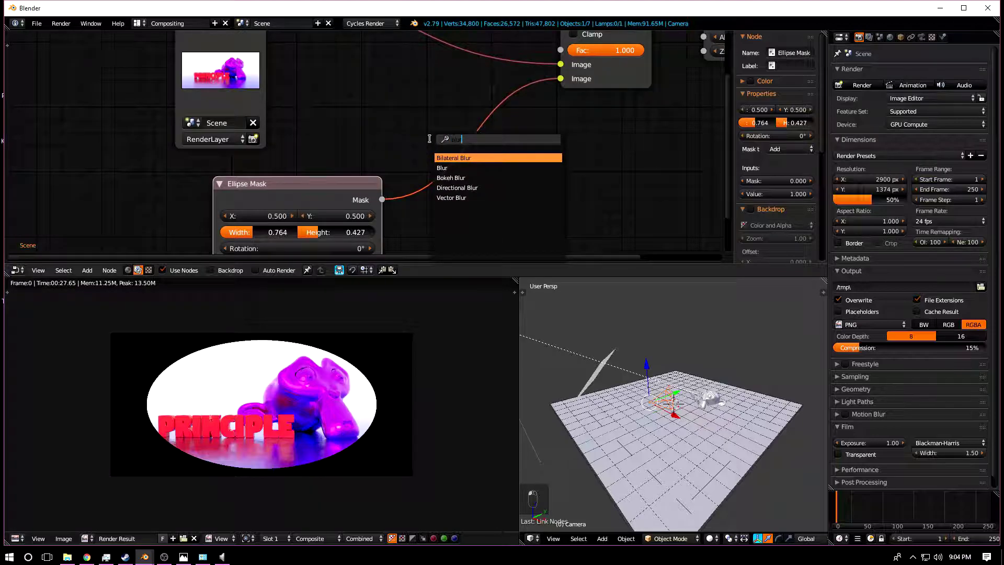
click(443, 168)
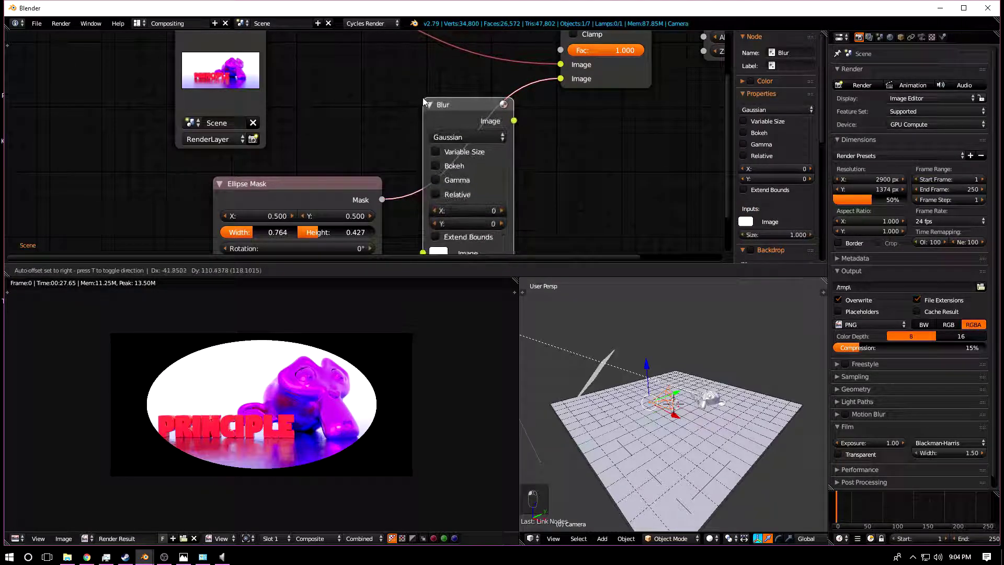
click(454, 137)
Set the Blur node to Fast Gaussian with Relative enabled and aspect correction on Y
click(454, 137)
click(454, 225)
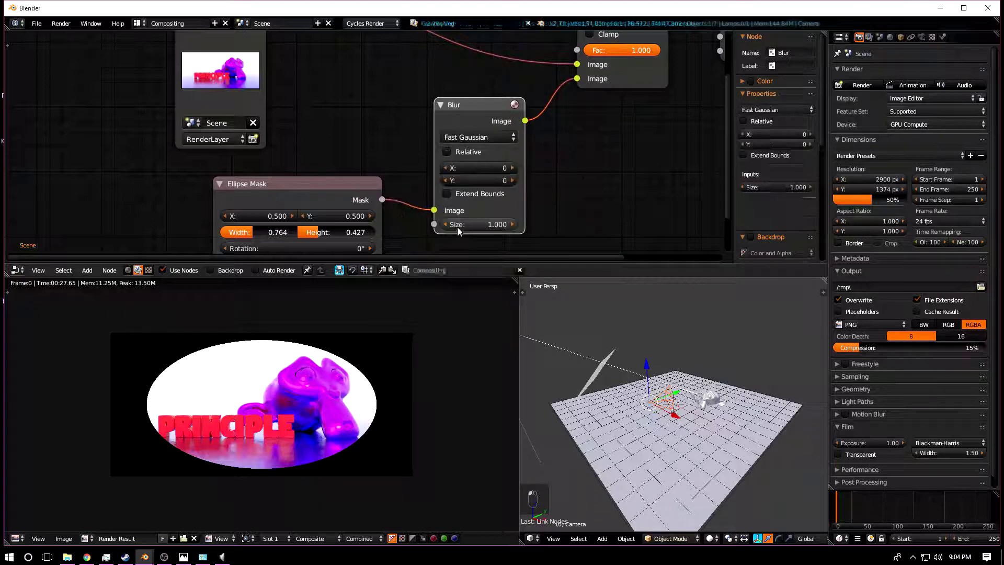
click(445, 152)
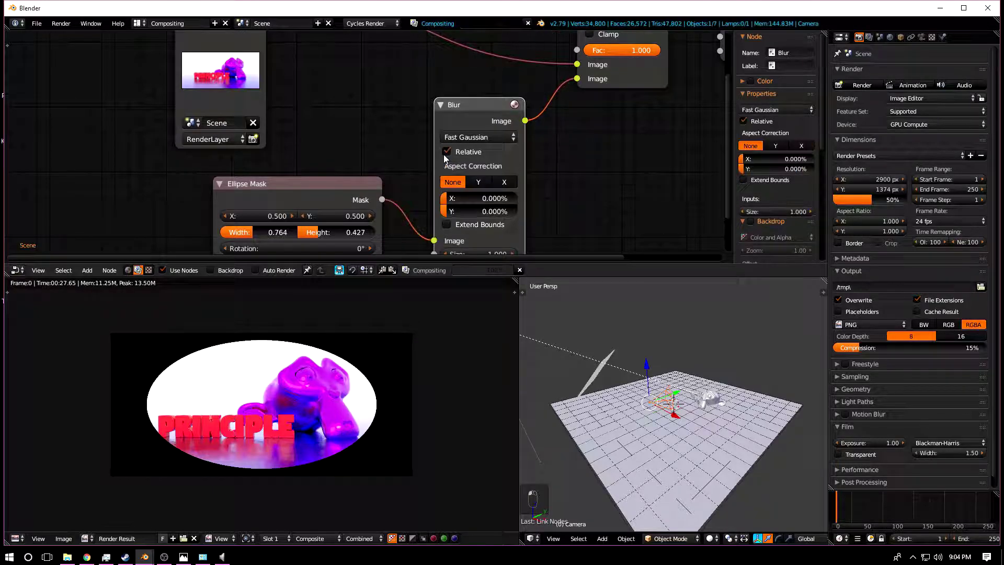
click(472, 184)
Set the Blur node's X and Y sizes to 20% and inspect the softened vignette on the render
click(471, 197)
text(20)
key(Tab)
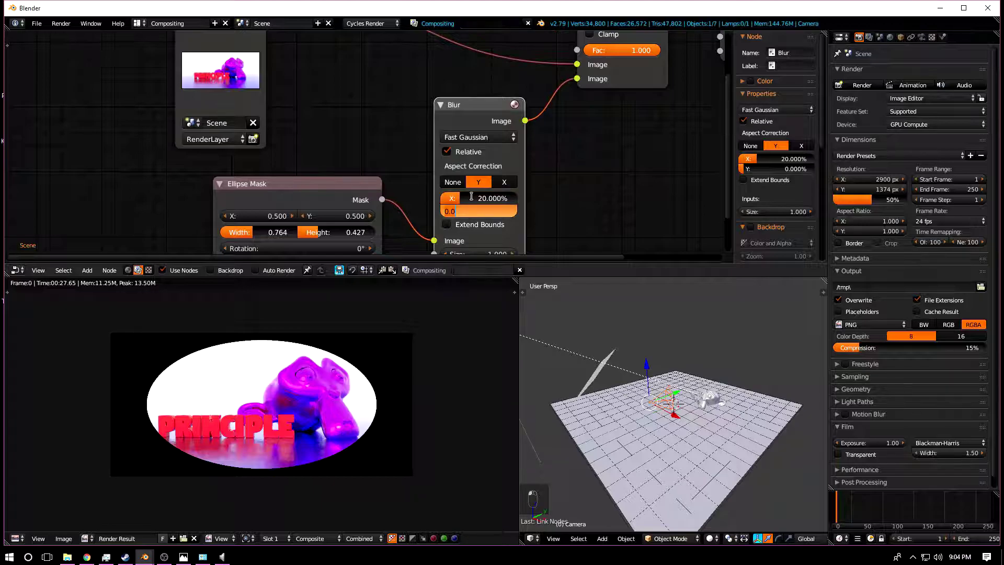
key(Return)
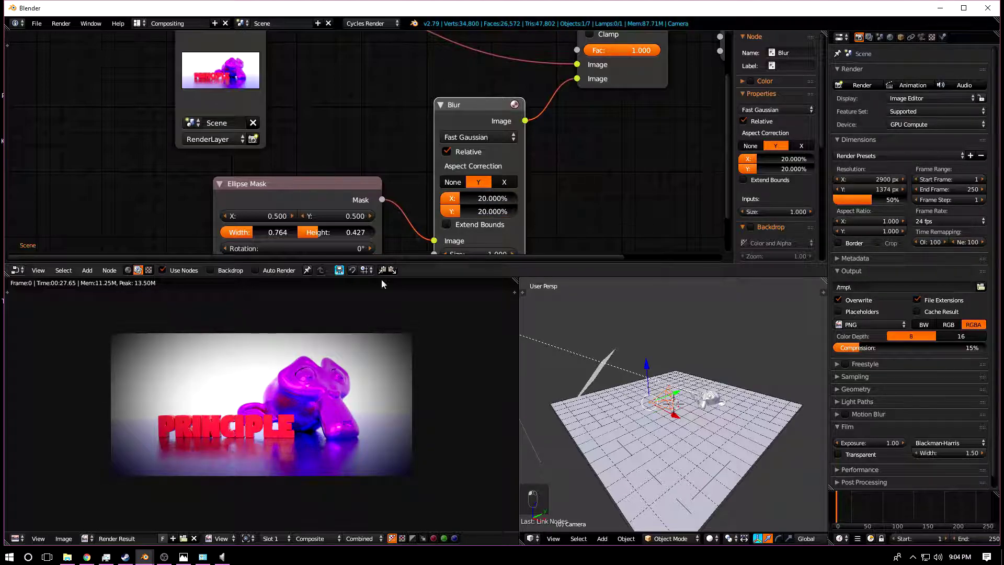
scroll(362, 390, up, 3)
scroll(369, 400, down, 3)
scroll(369, 400, up, 3)
scroll(513, 159, down, 2)
scroll(513, 159, down, 3)
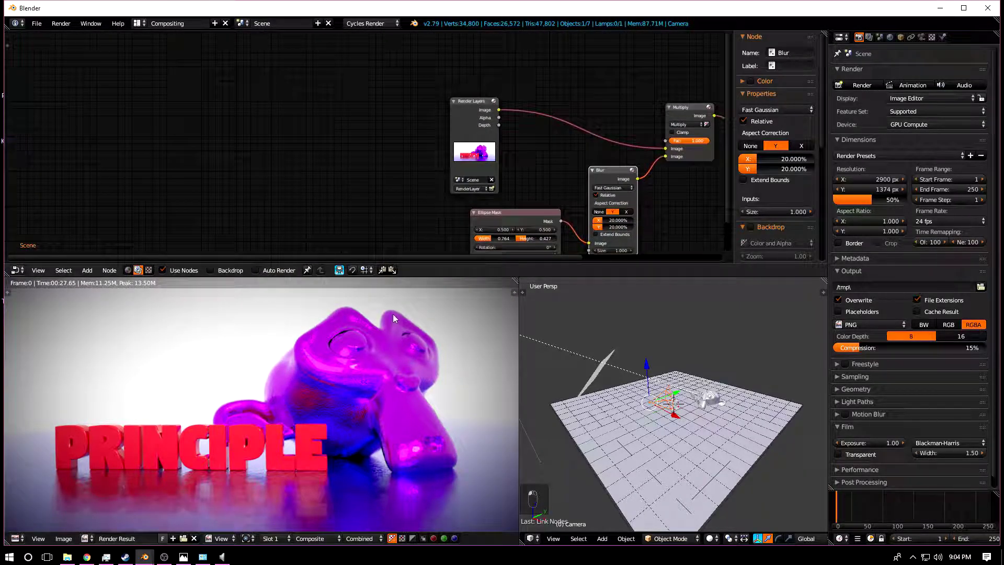
Move the Render Layers node away from the Multiply node to make room for another node
scroll(347, 384, down, 3)
scroll(346, 388, up, 1)
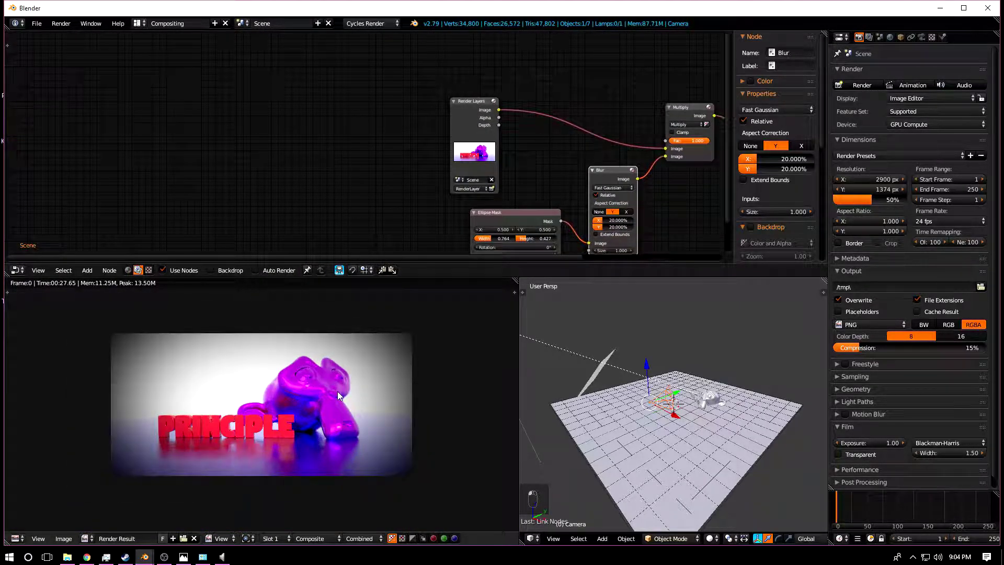
drag(471, 105, 340, 97)
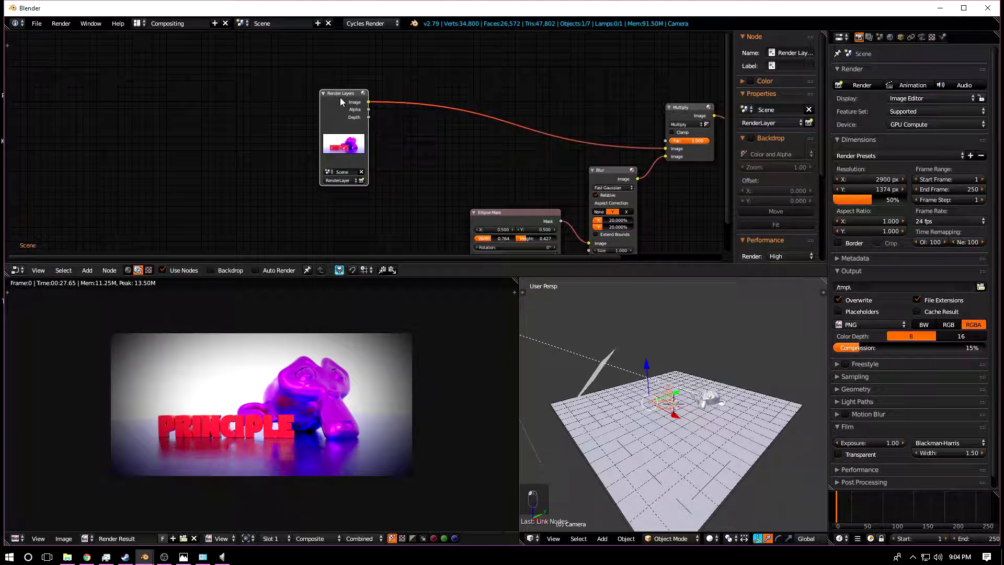
scroll(367, 184, up, 1)
scroll(305, 417, up, 5)
scroll(306, 418, down, 4)
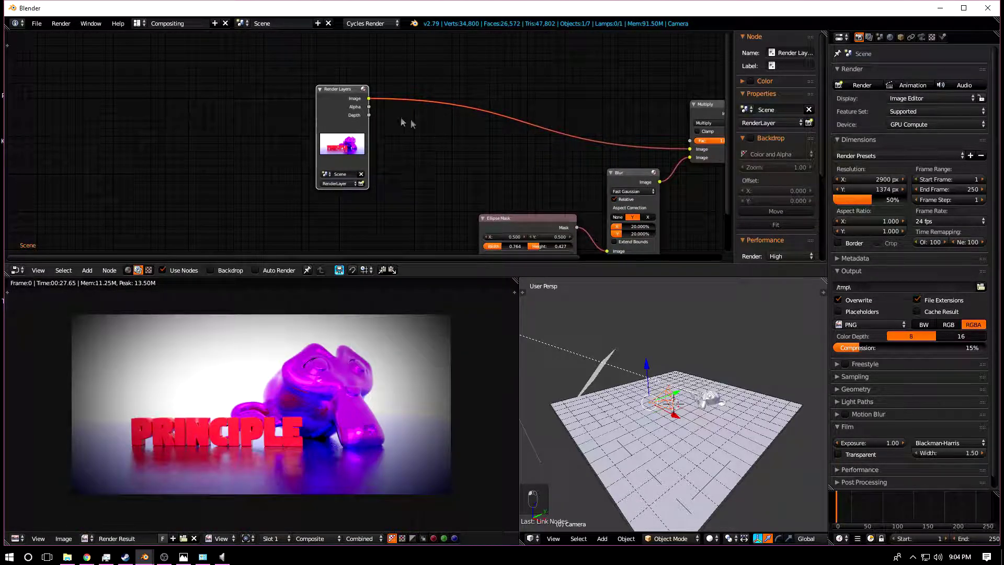
middle_drag(452, 128, 534, 156)
middle_drag(434, 115, 408, 120)
Add a Color Balance node on the link between the Render Layers and Multiply nodes
key(shift+a)
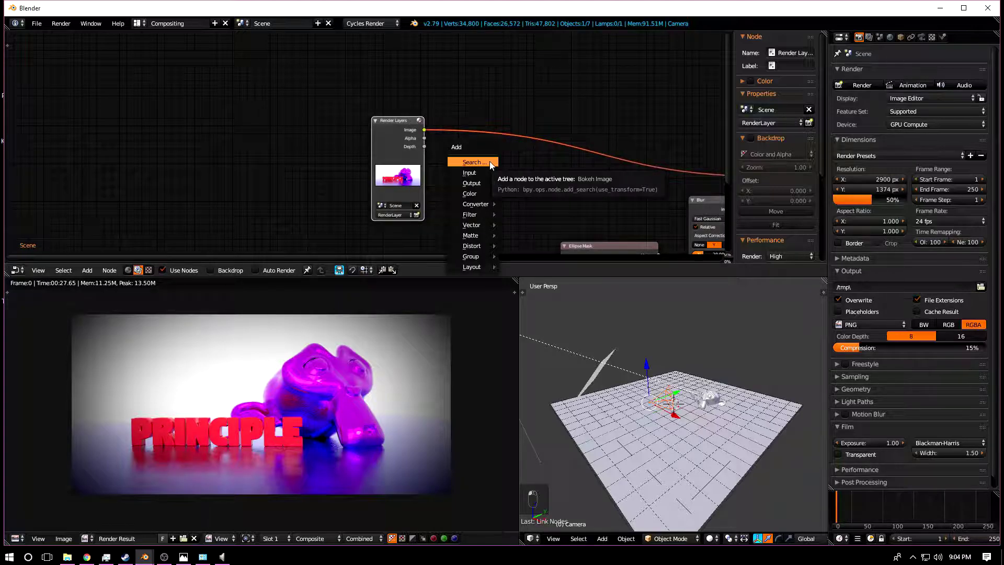
click(492, 165)
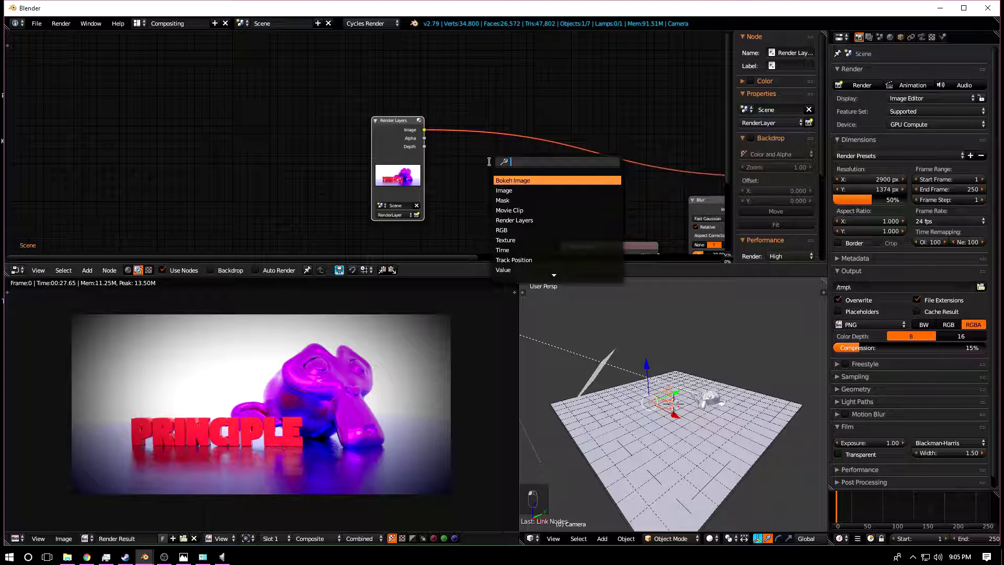
text(color)
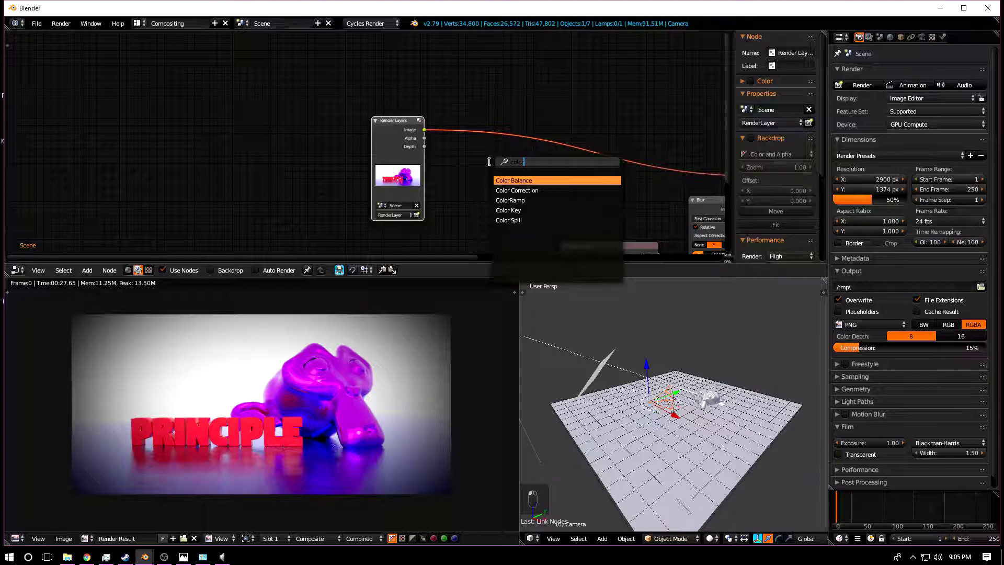
key(Return)
click(467, 116)
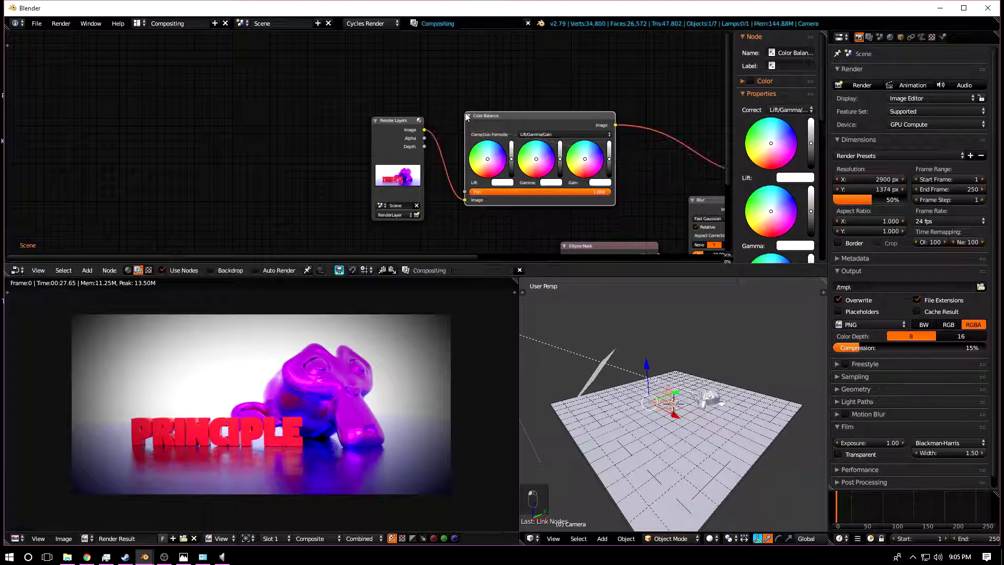
Shift the Color Balance node's gamma and gain colors slightly towards blue
scroll(467, 116, up, 3)
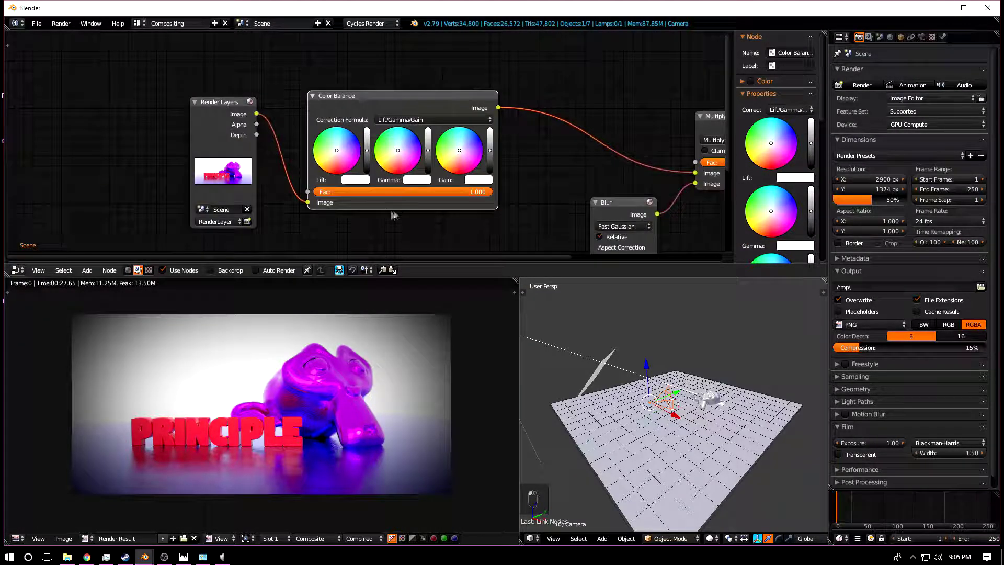
scroll(356, 179, up, 3)
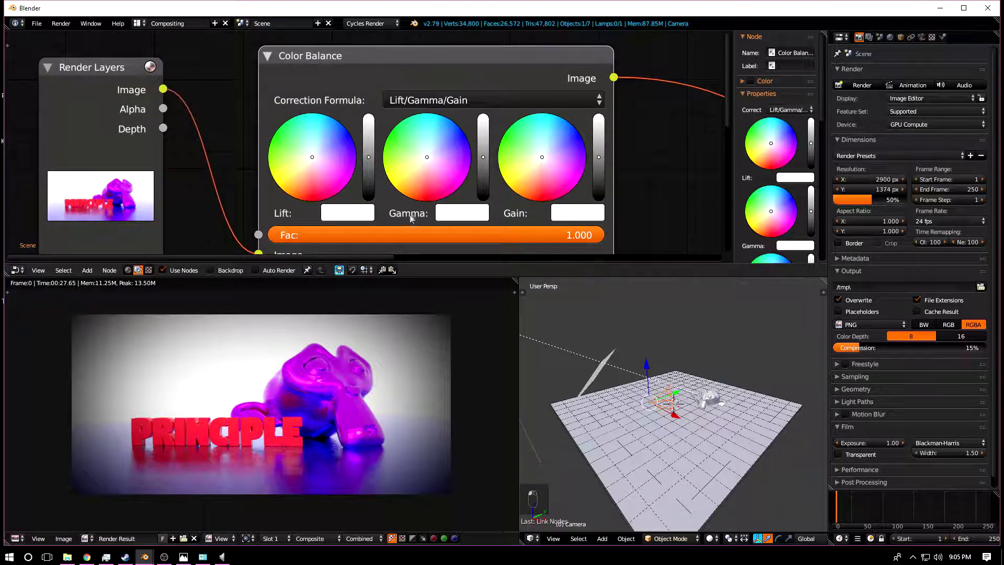
click(439, 139)
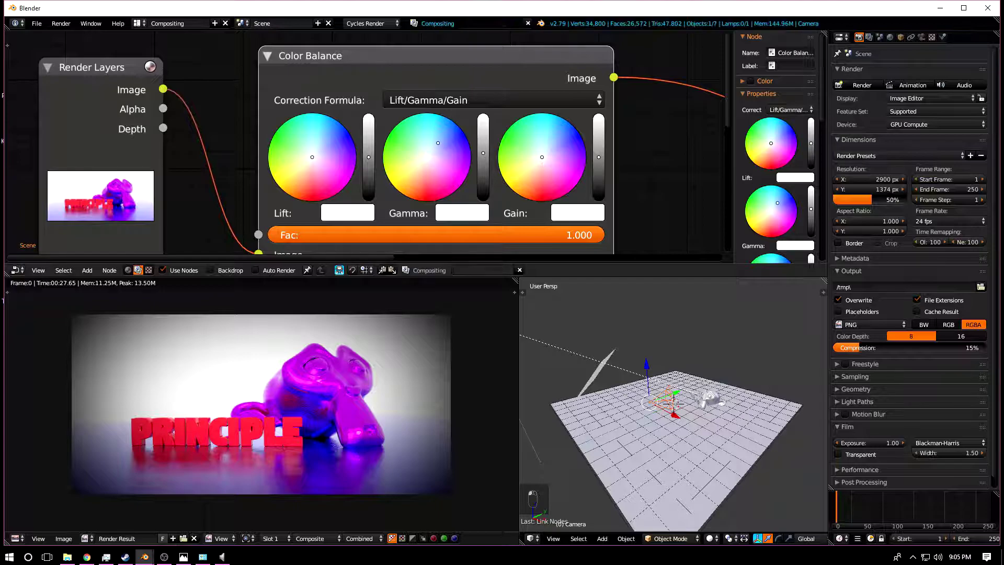
middle_drag(600, 163, 549, 161)
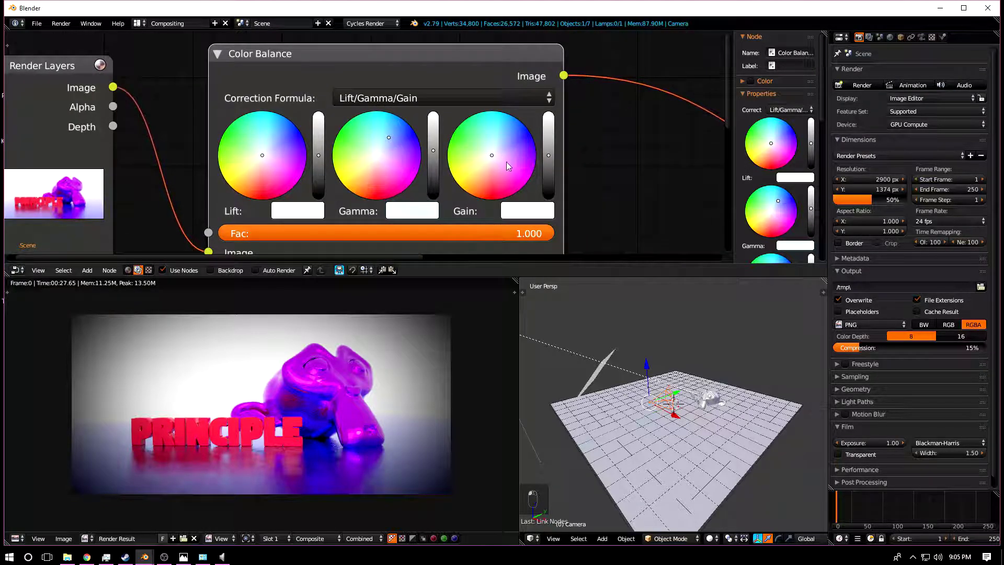
click(510, 134)
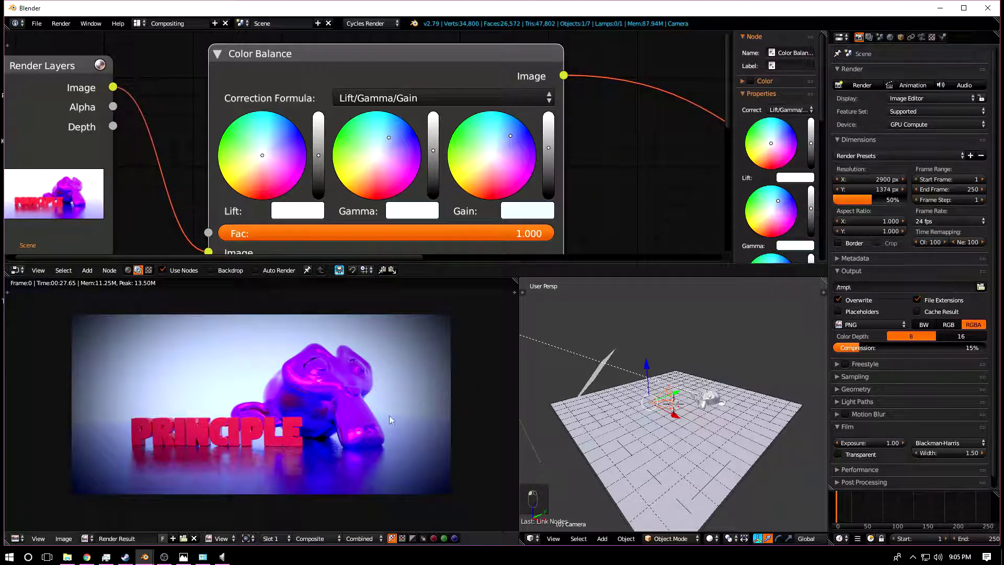
Examine the blue color grading on the whole render and the complete node chain
scroll(303, 445, up, 2)
scroll(320, 436, down, 3)
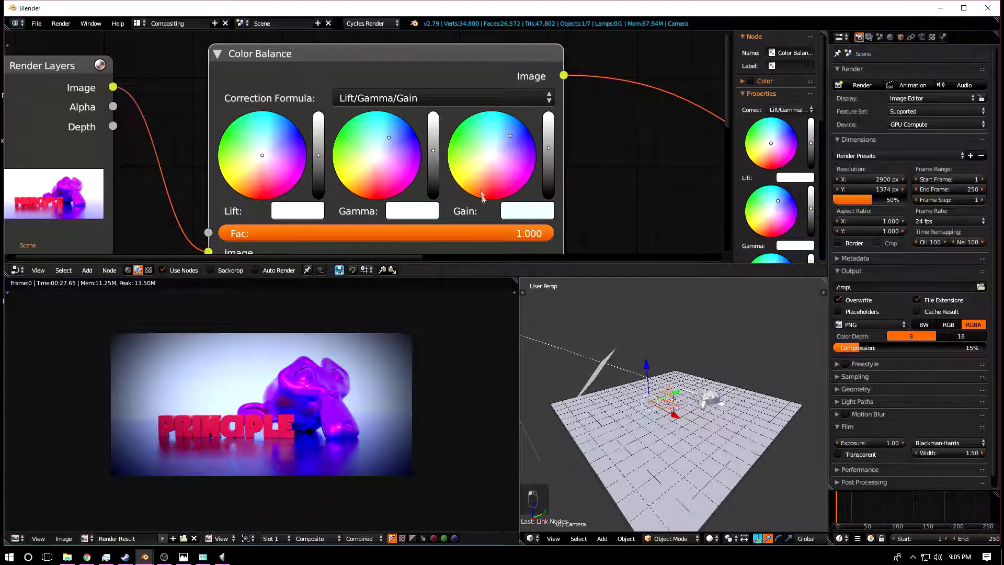
scroll(569, 211, down, 2)
scroll(573, 199, down, 4)
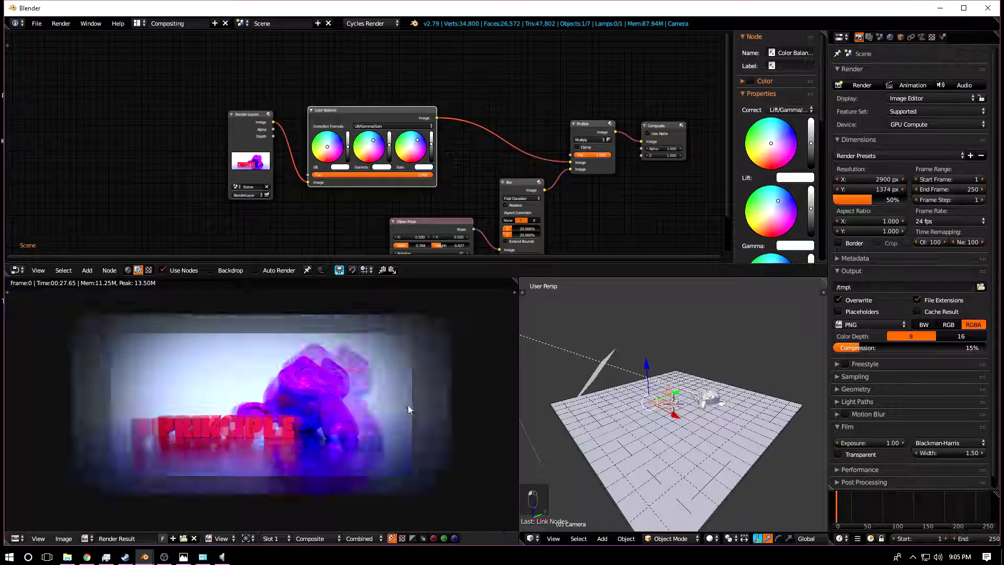
scroll(408, 405, down, 2)
scroll(407, 406, up, 6)
scroll(394, 359, down, 5)
scroll(385, 374, up, 2)
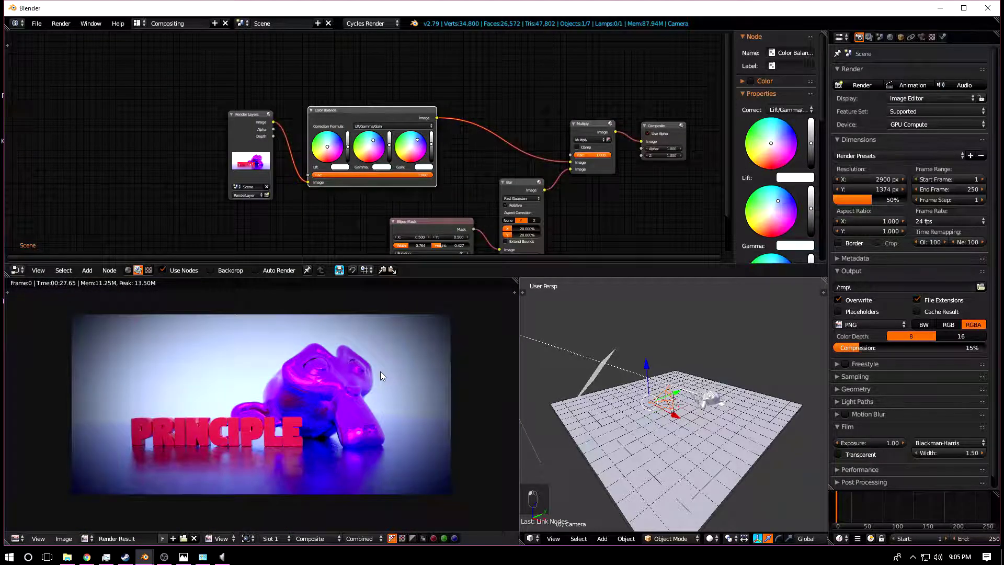
Switch to the Default screen layout and widen the render result view
click(137, 23)
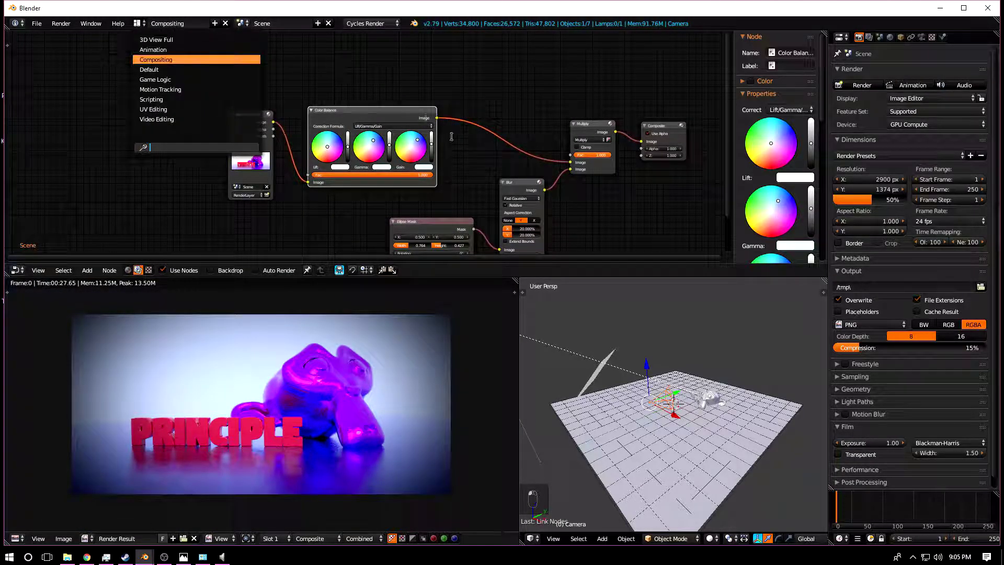
scroll(608, 180, down, 2)
click(137, 23)
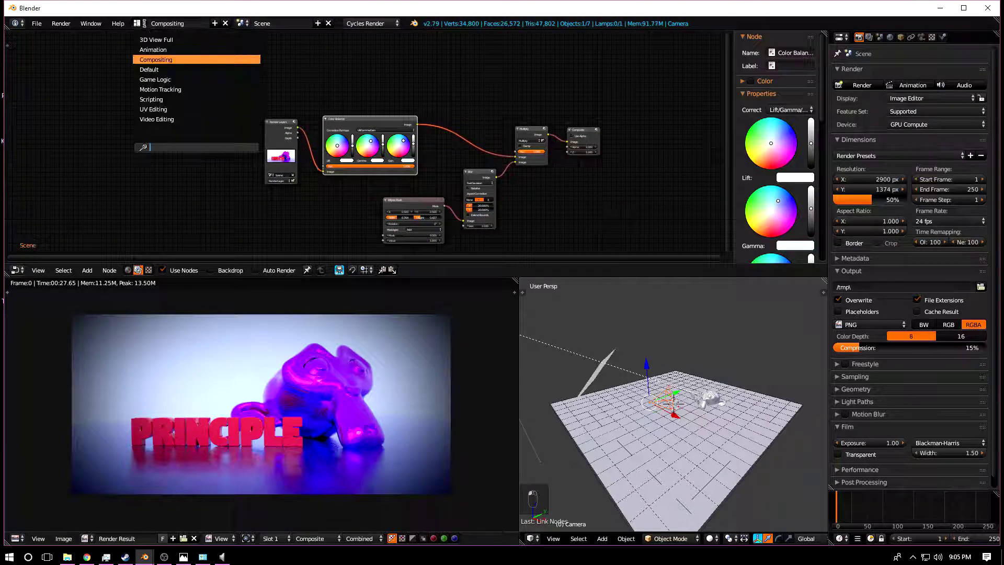
click(156, 68)
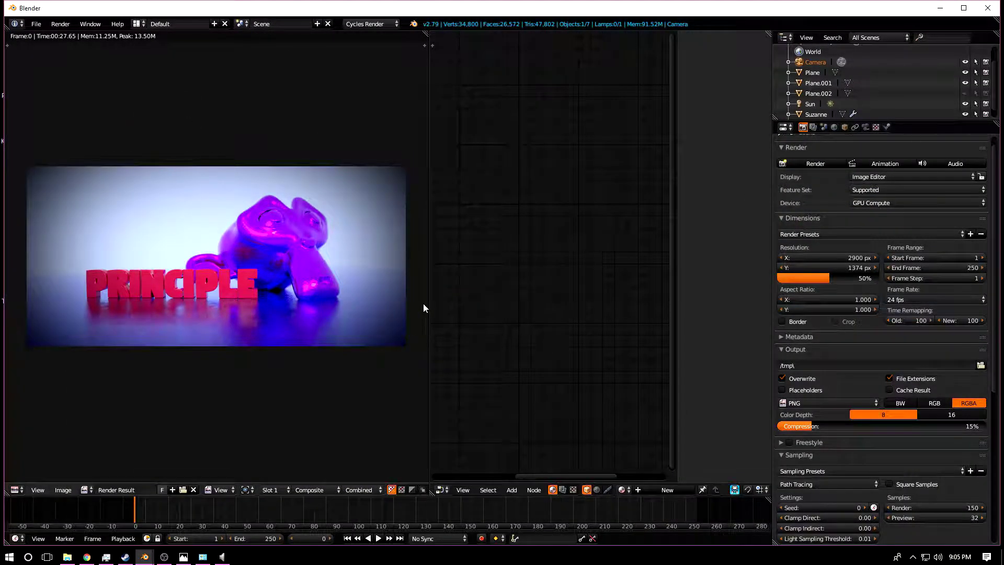
drag(428, 305, 490, 306)
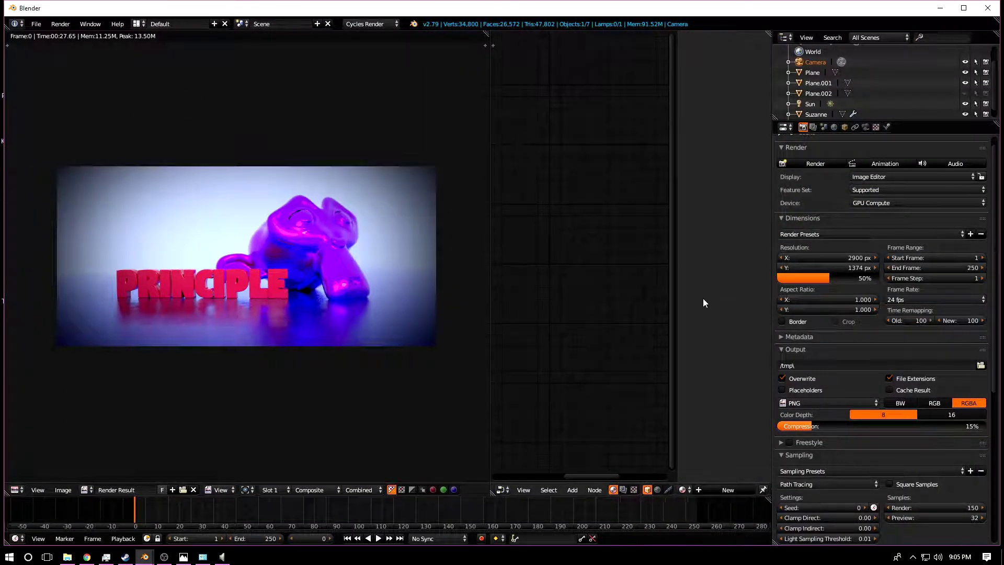
Set the render resolution percentage to 100% and render the final image
click(864, 280)
text(100)
key(Return)
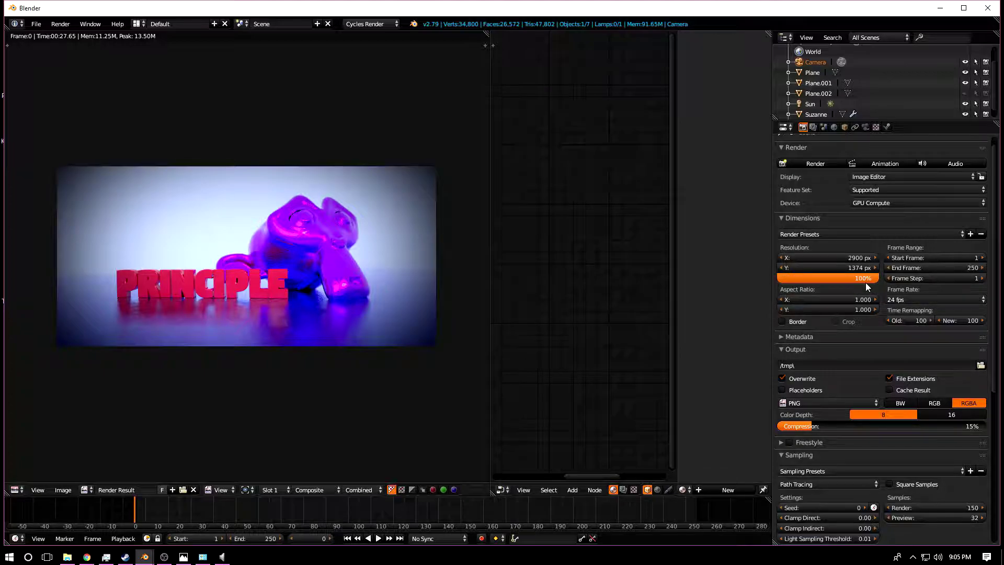
click(58, 24)
click(78, 37)
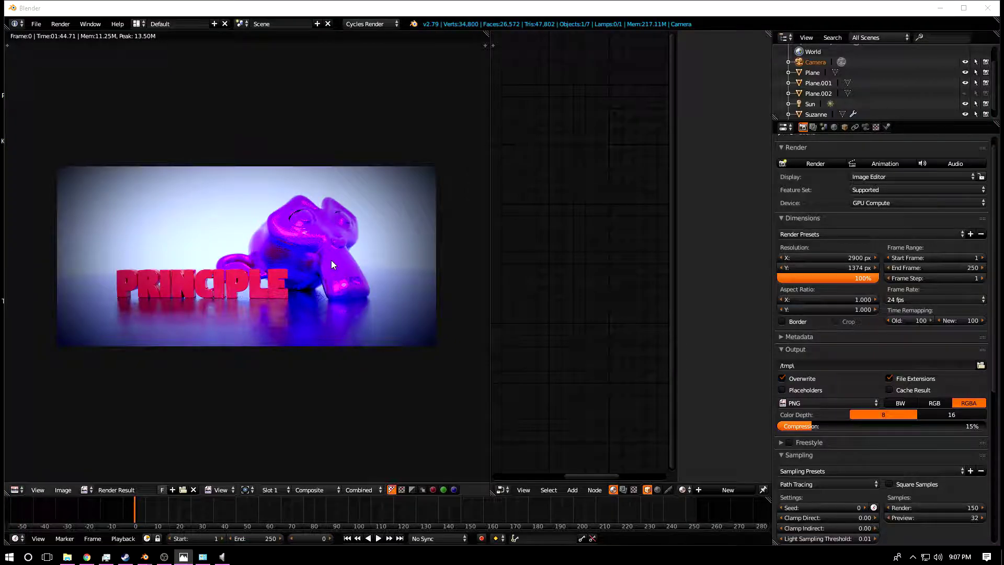
Inspect the full-resolution render up close, checking the PRINCIPLE letters, the floor reflections and the monkey head
scroll(331, 259, up, 5)
scroll(389, 288, down, 3)
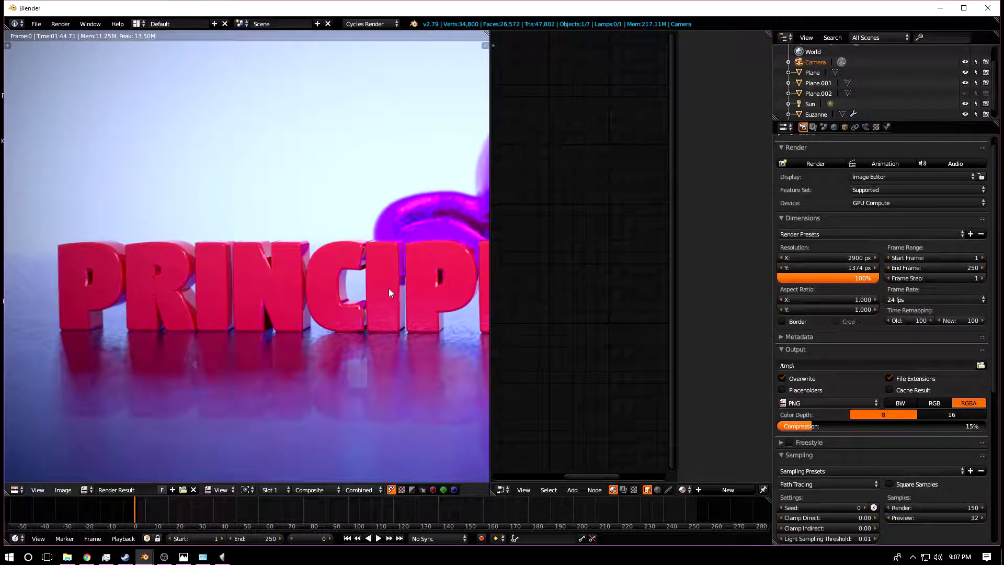
scroll(114, 331, up, 5)
scroll(82, 235, down, 3)
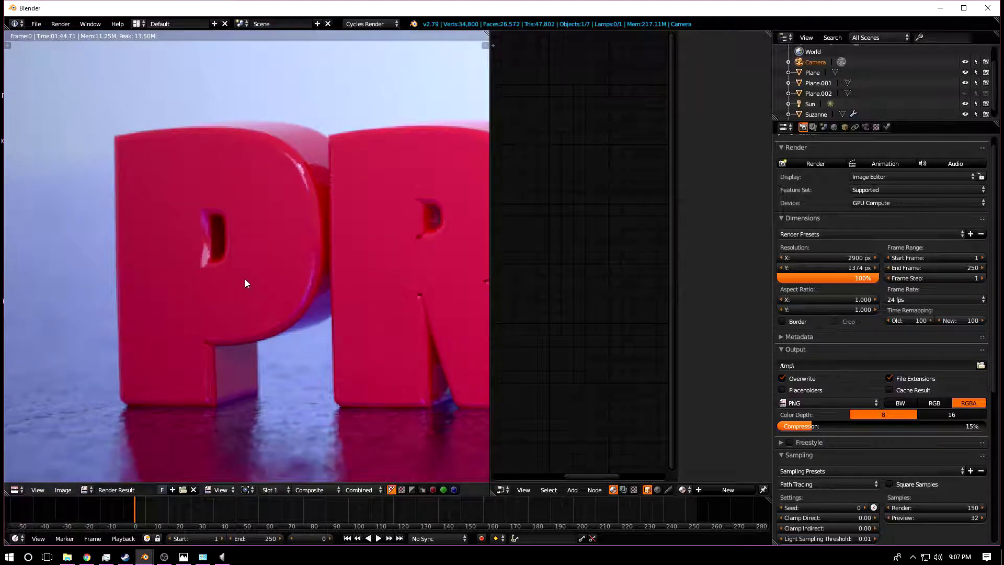
scroll(408, 319, up, 1)
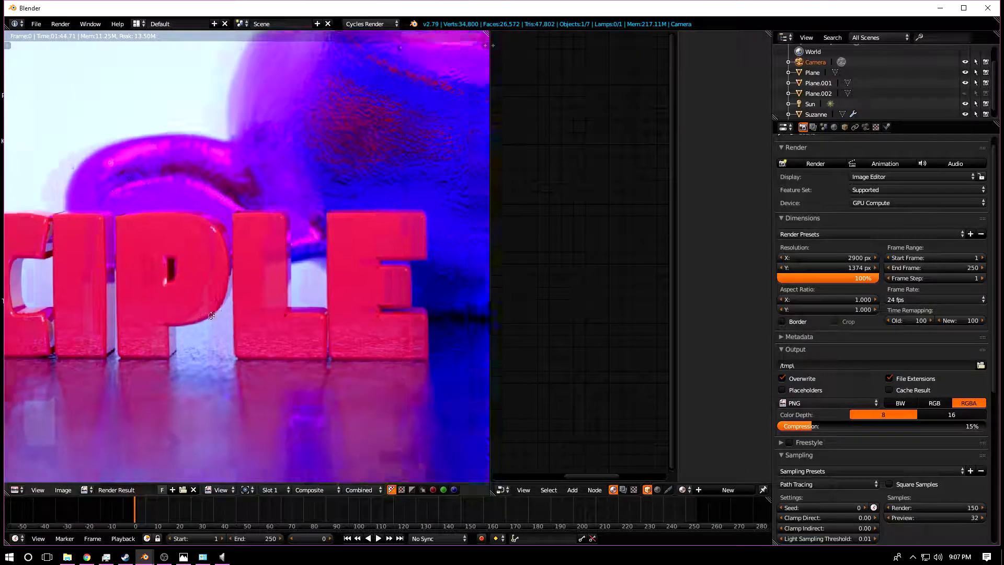
scroll(142, 234, up, 2)
scroll(142, 235, down, 2)
scroll(383, 388, up, 2)
scroll(383, 387, down, 7)
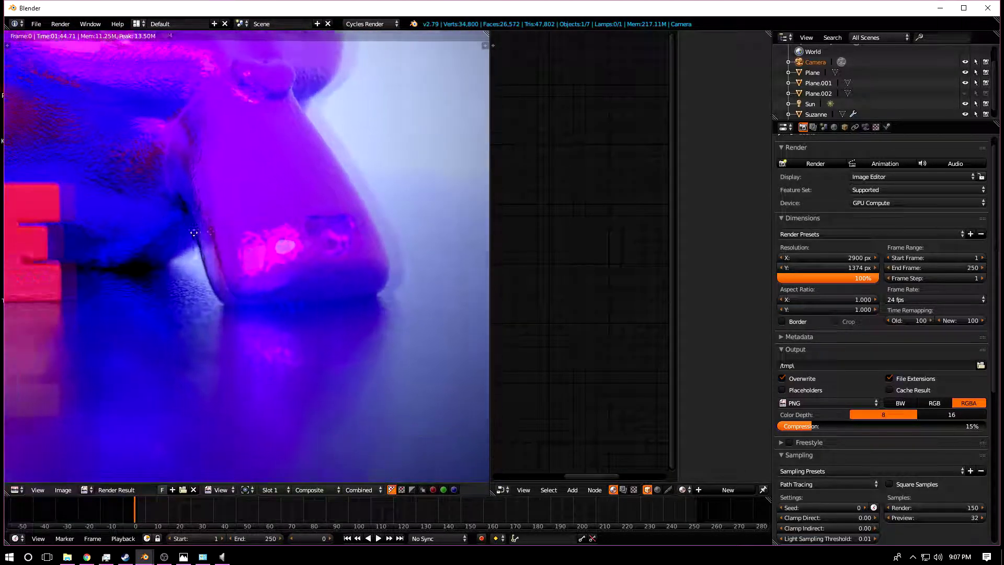
scroll(272, 386, up, 2)
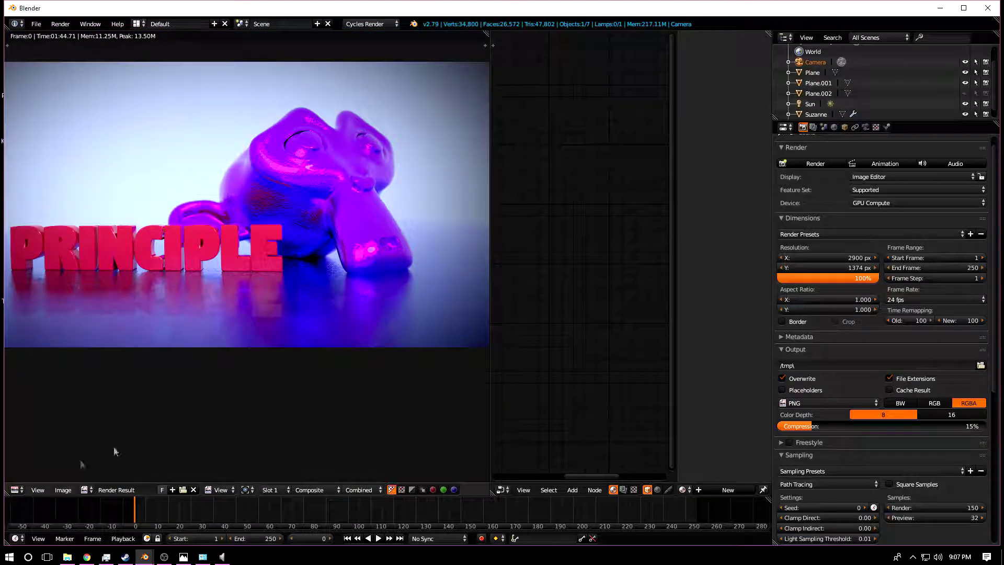
click(63, 489)
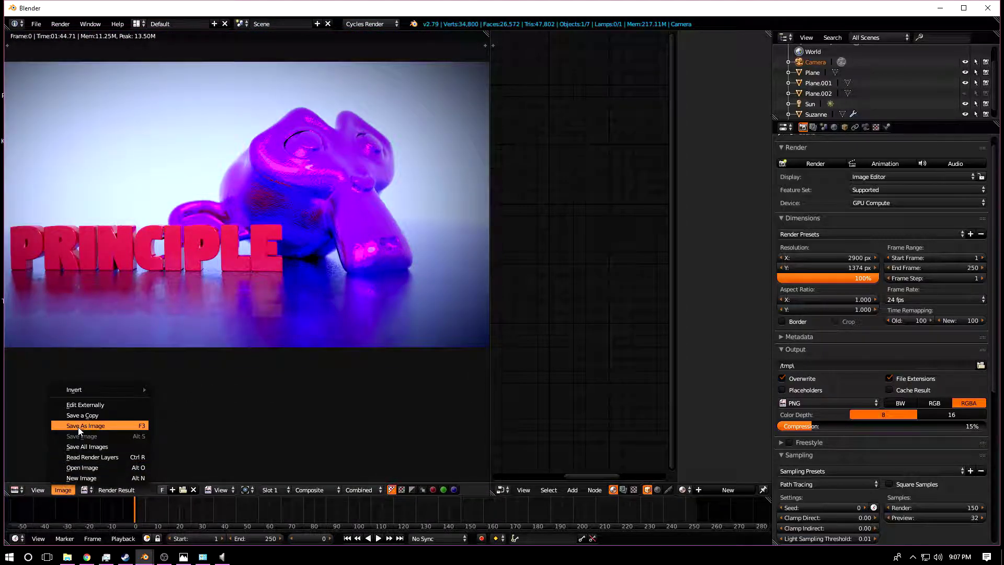
scroll(265, 321, down, 2)
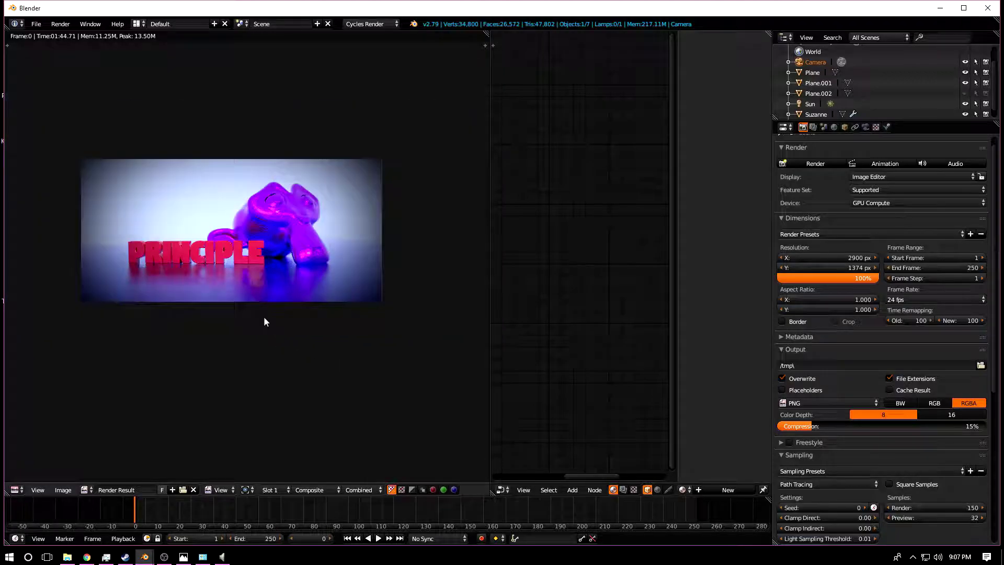
scroll(265, 321, up, 2)
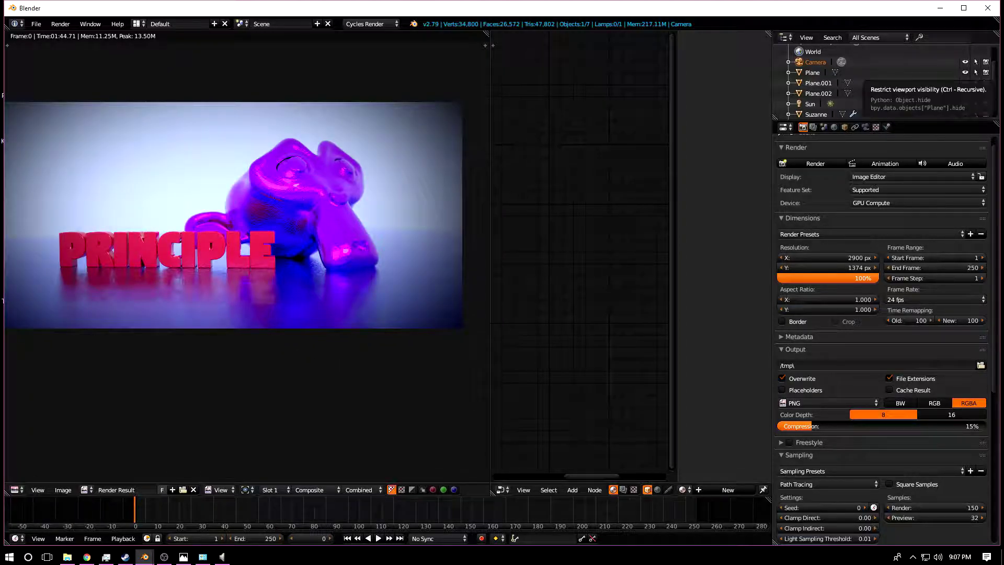
Place the Photos window with Product.png beside the Blender render and compare the two images
drag(1003, 172, 582, 42)
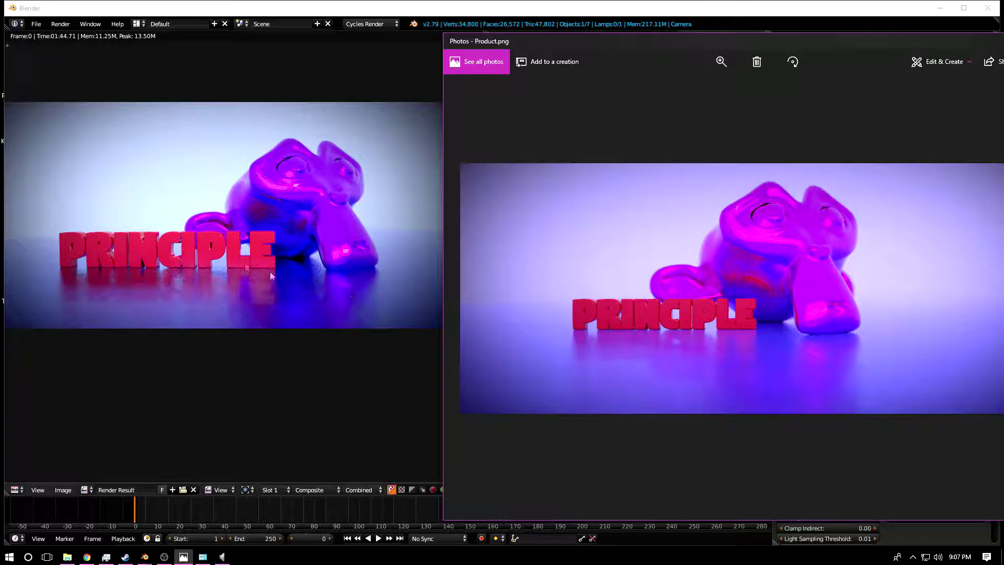
scroll(240, 215, up, 4)
scroll(275, 224, down, 3)
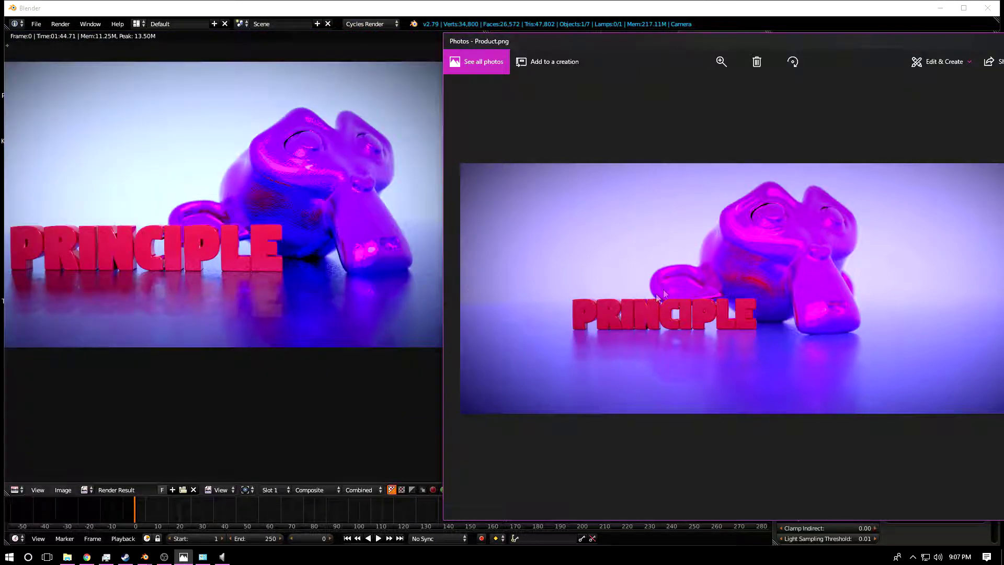
scroll(265, 218, up, 3)
middle_drag(127, 309, 12, 318)
scroll(322, 324, down, 5)
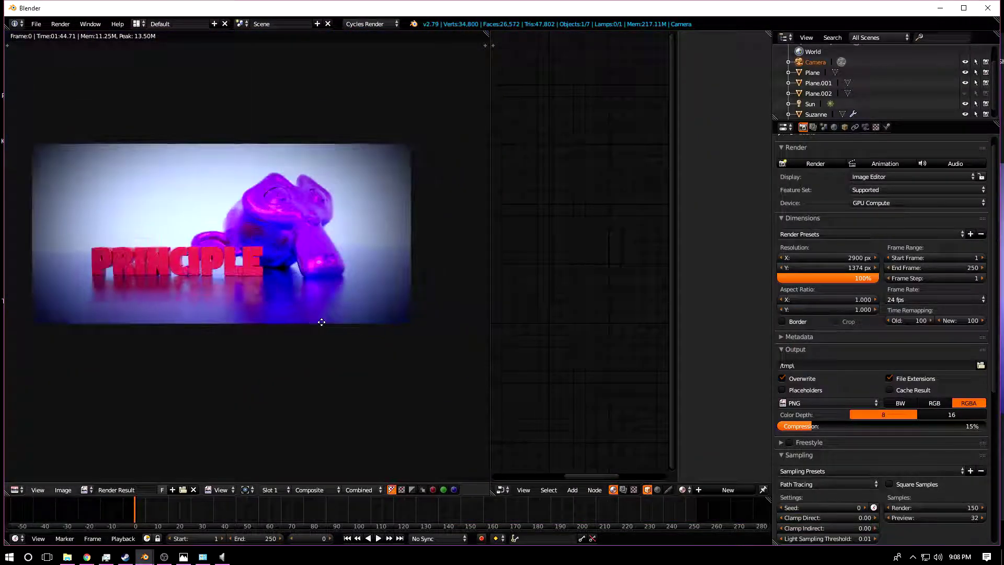